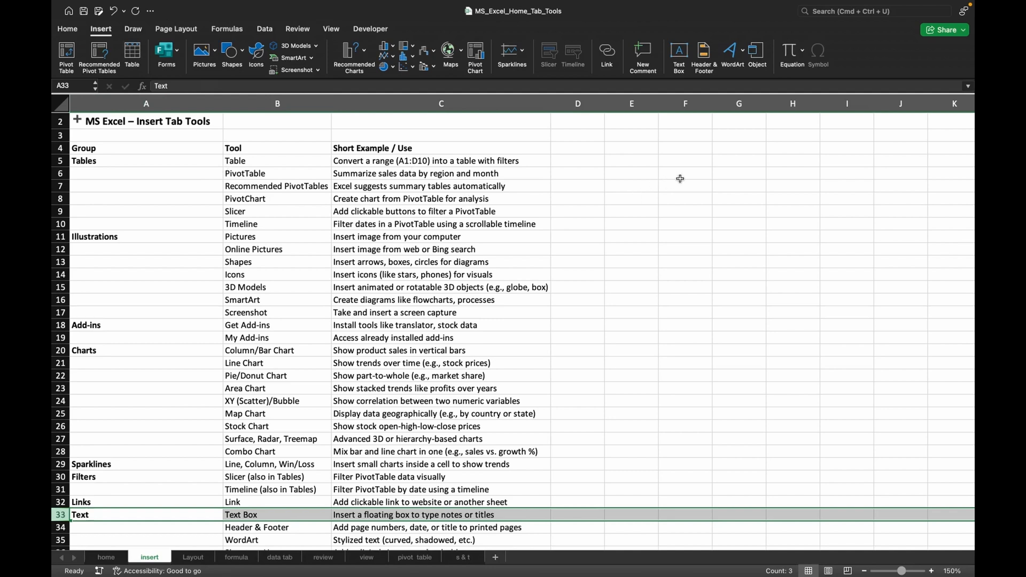
Create a table from the blank range F5:J18 without marking it as having headers.
drag(677, 177, 853, 313)
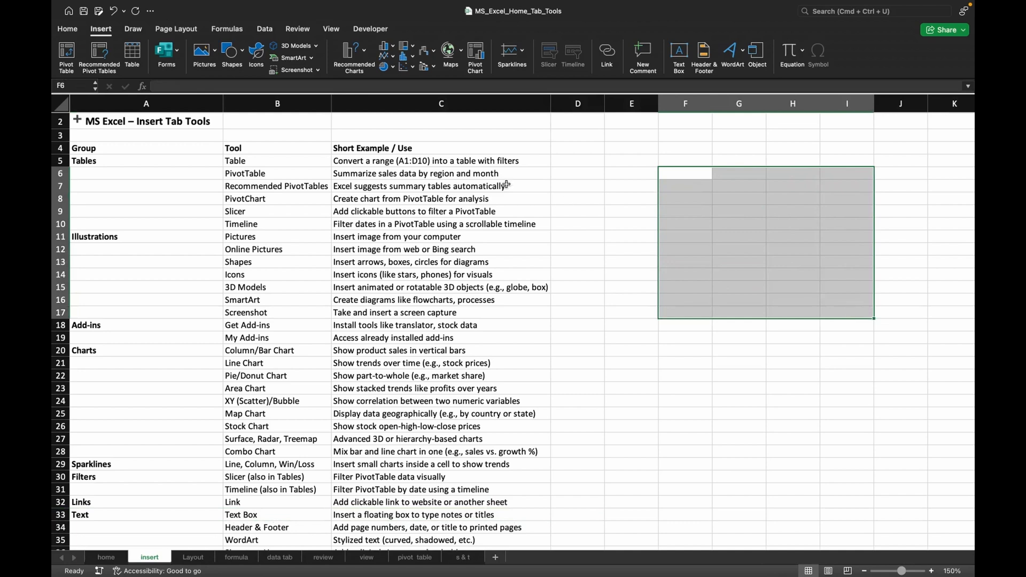
click(134, 53)
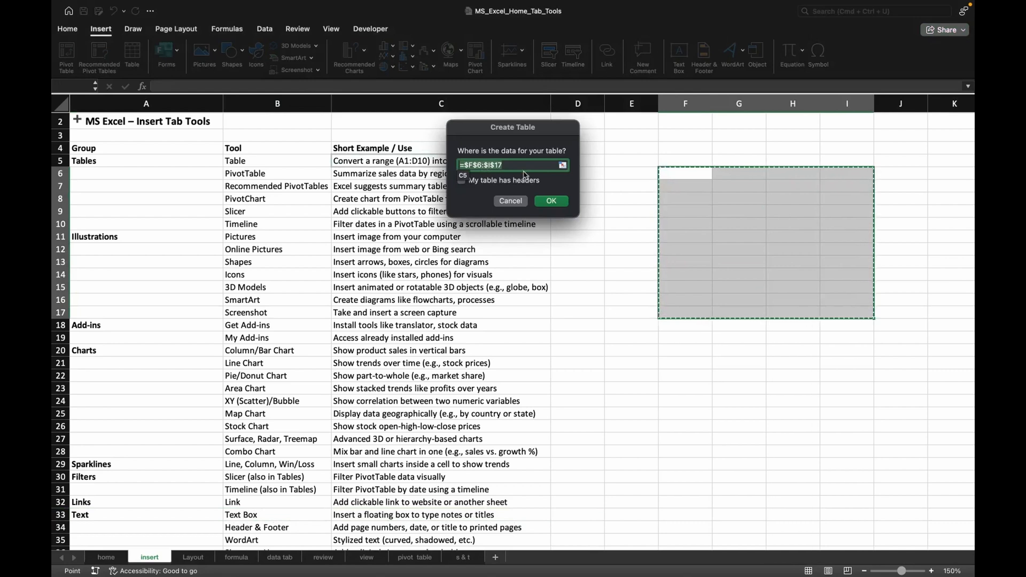
click(563, 166)
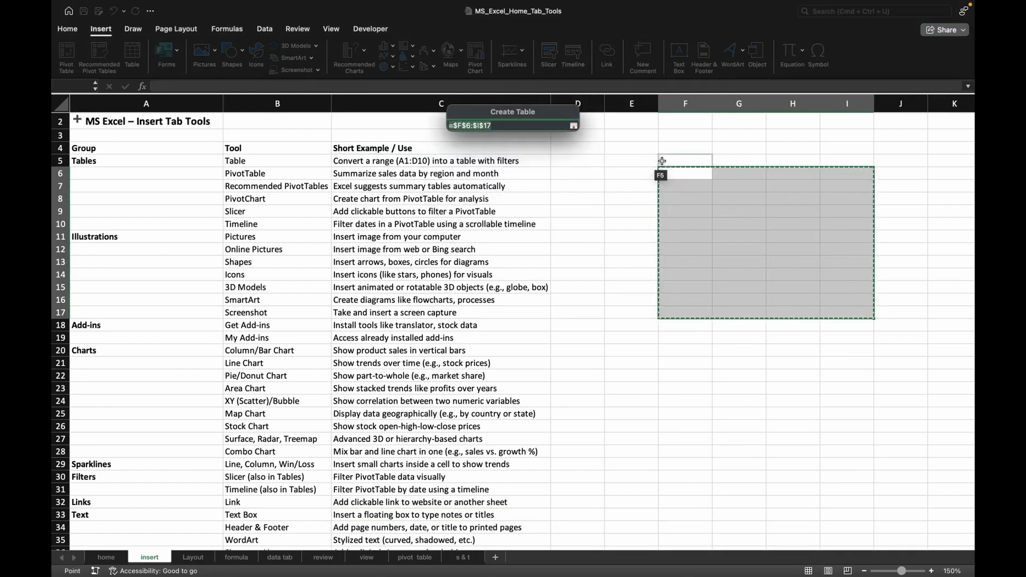
drag(662, 161, 883, 322)
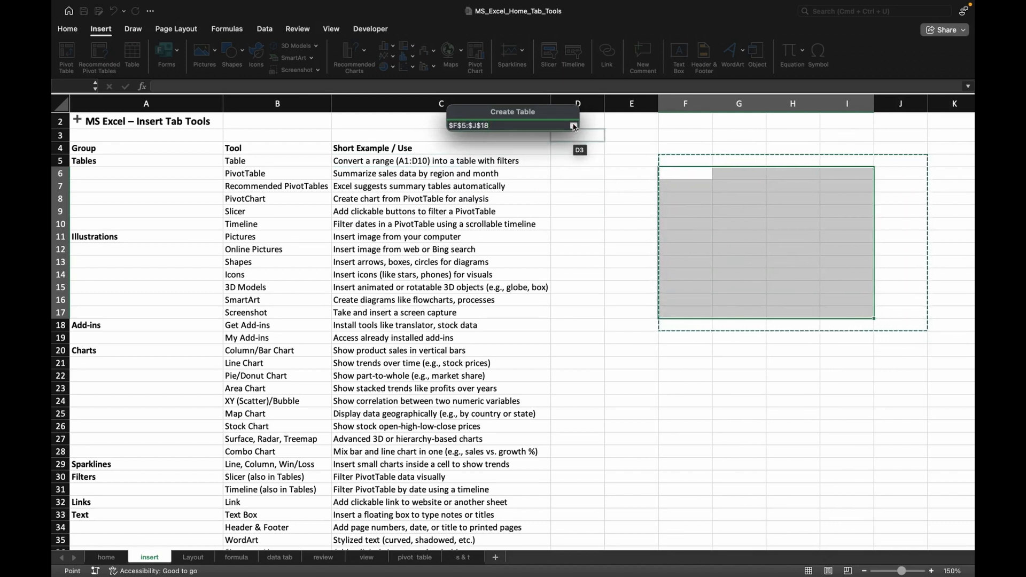
click(573, 127)
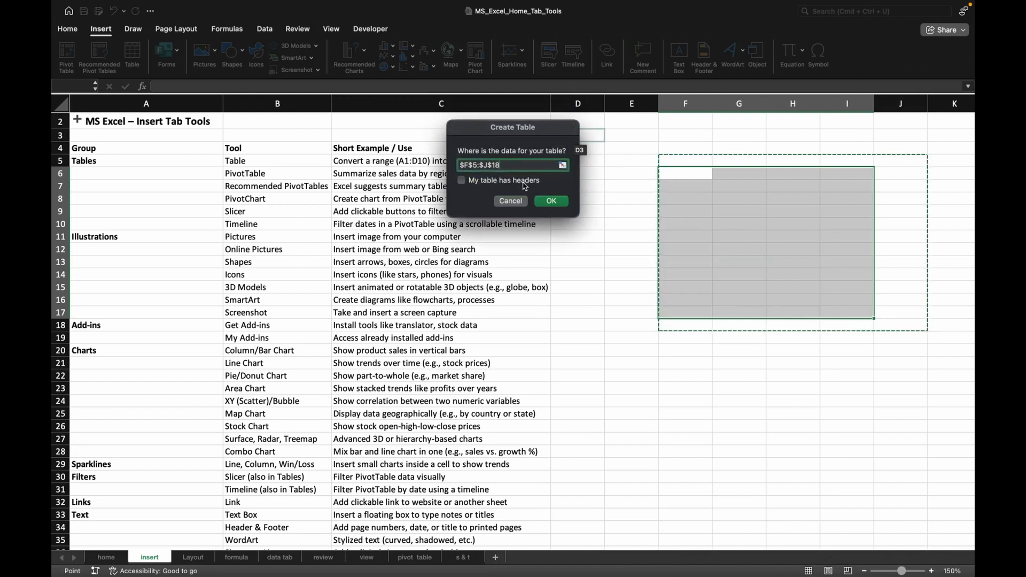
click(546, 203)
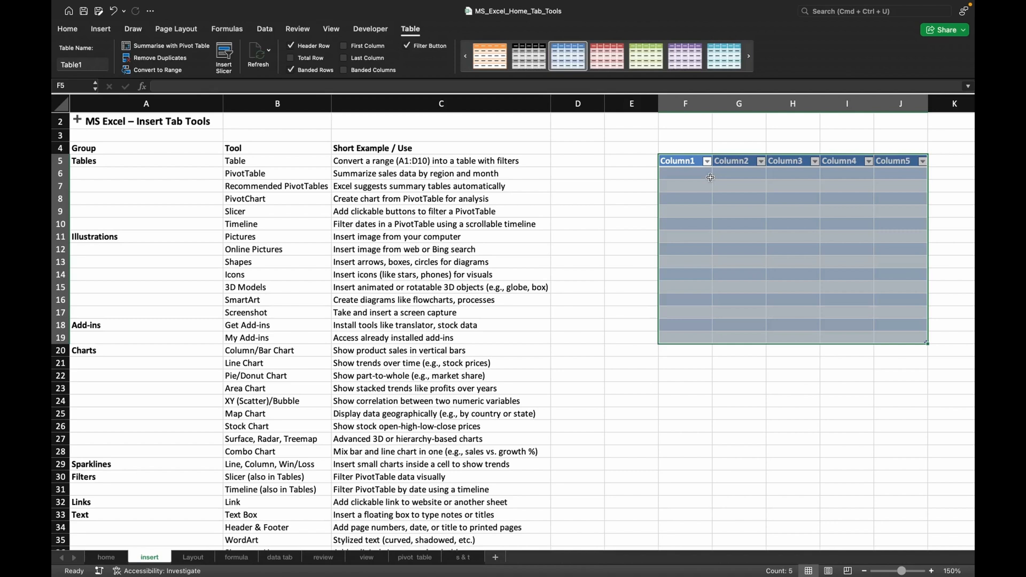
Look at the filter options of Column1 and apply the orange banded style to the table.
click(707, 161)
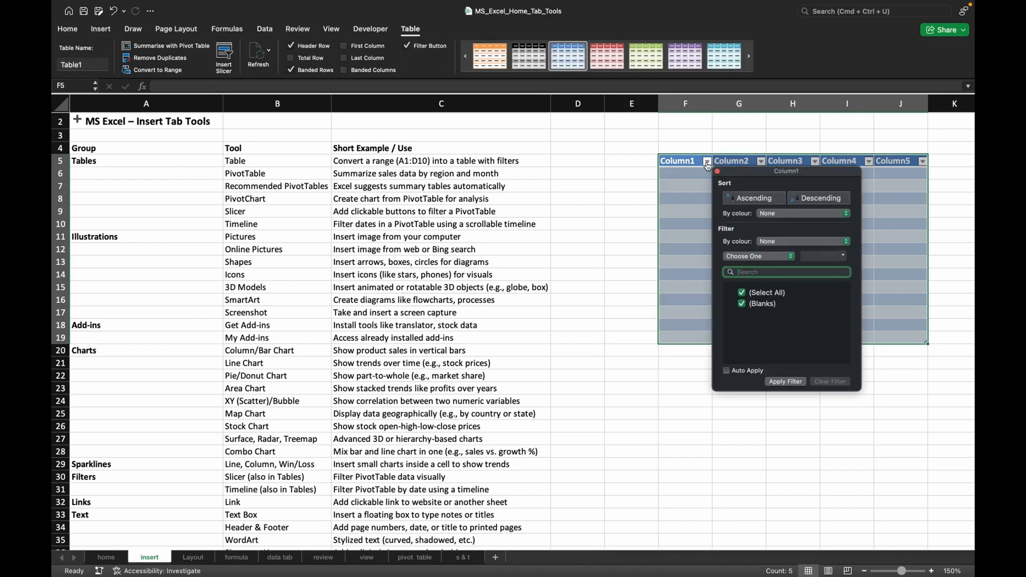
click(707, 163)
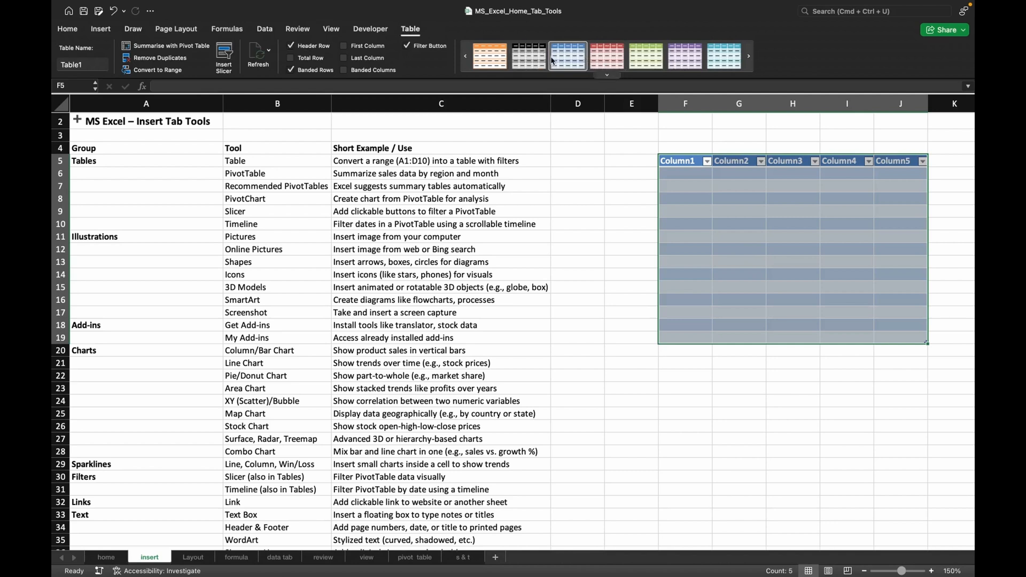
click(750, 56)
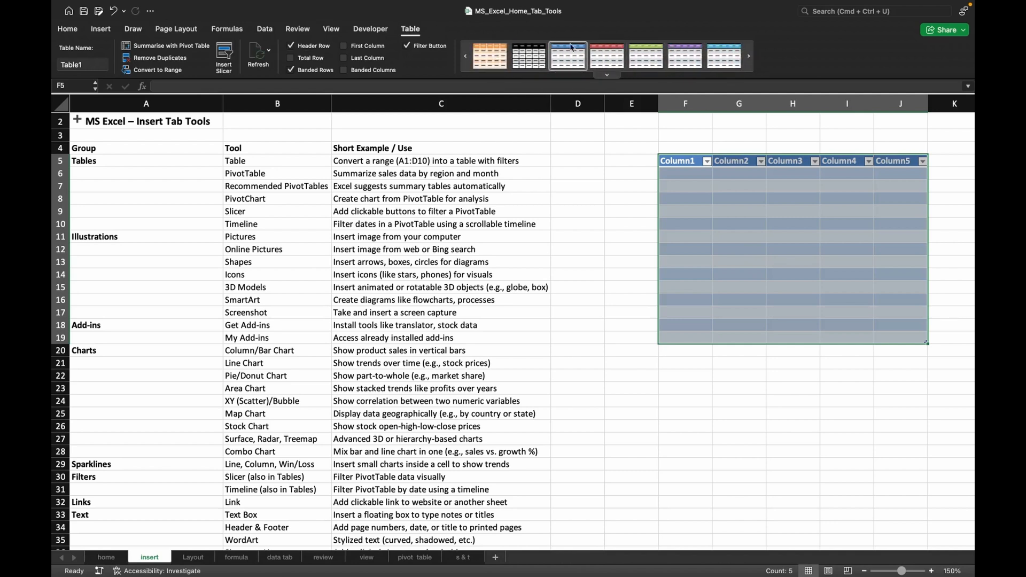
click(501, 61)
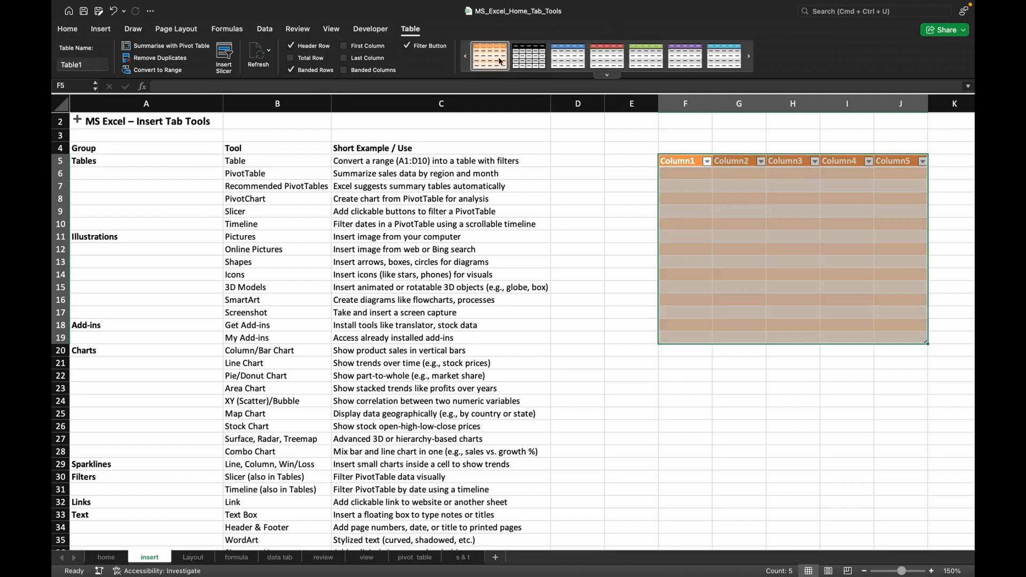
Rename the table as student.
click(78, 65)
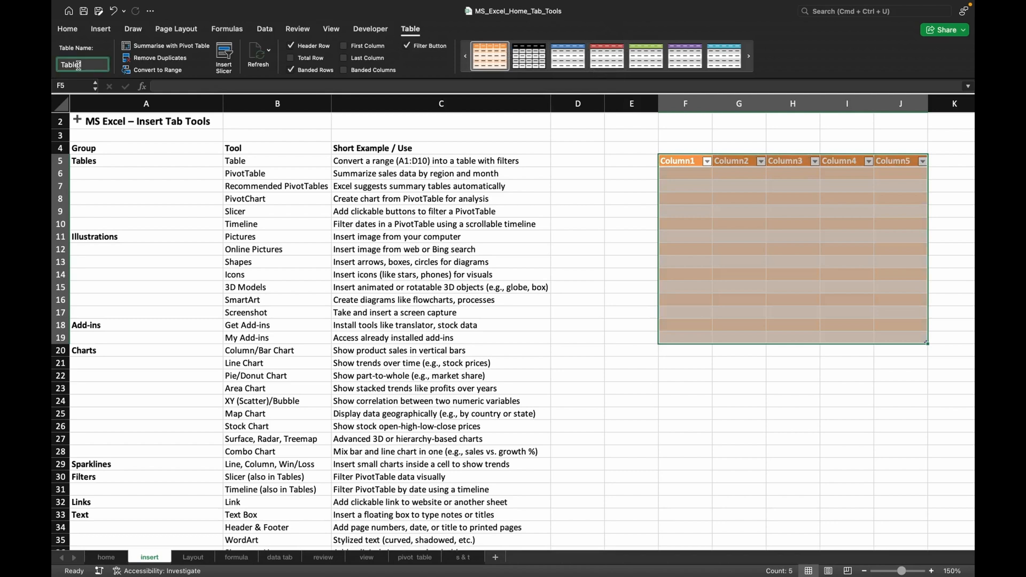
drag(79, 65, 55, 64)
text(sal)
key(Escape)
key(BackSpace)
key(BackSpace)
key(BackSpace)
key(BackSpace)
key(BackSpace)
text(student)
click(646, 372)
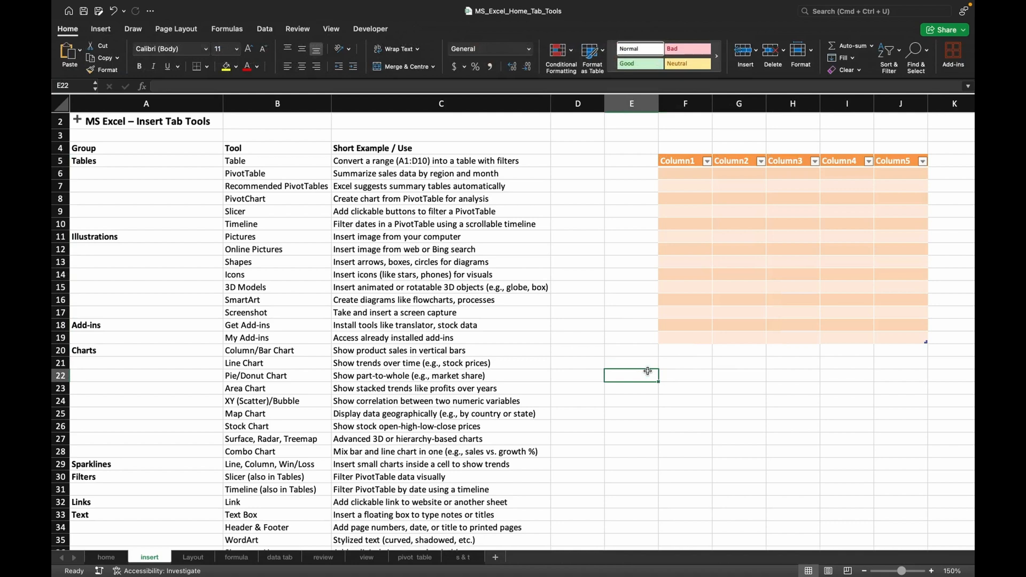
Convert the whole student table to a normal range and accept the conversion.
click(729, 277)
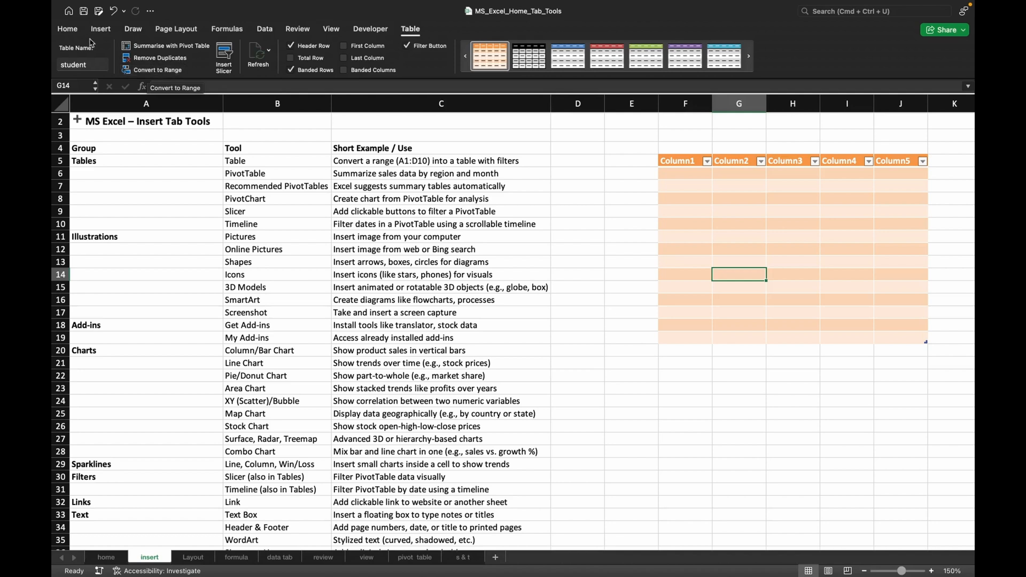
click(67, 28)
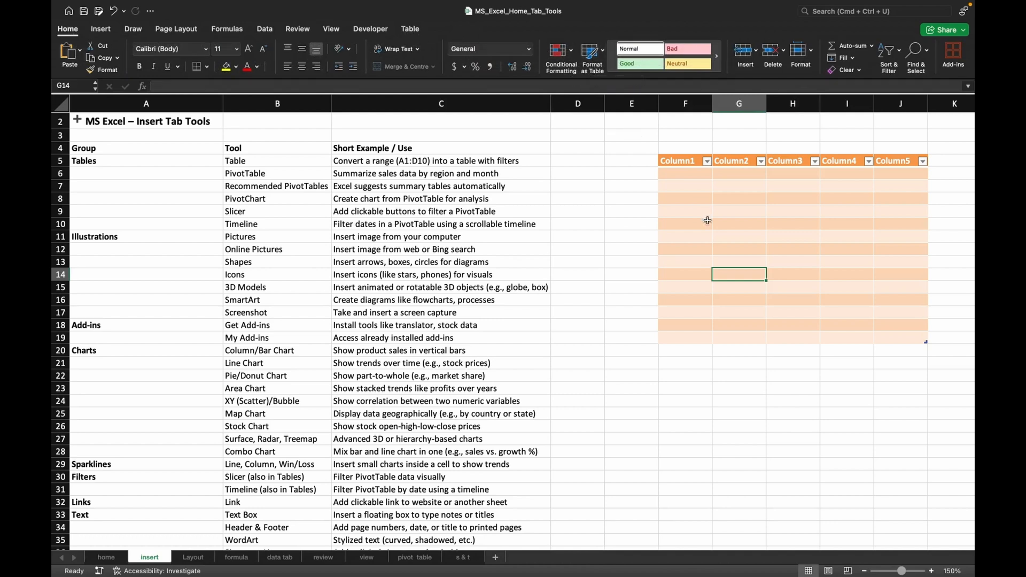
click(708, 220)
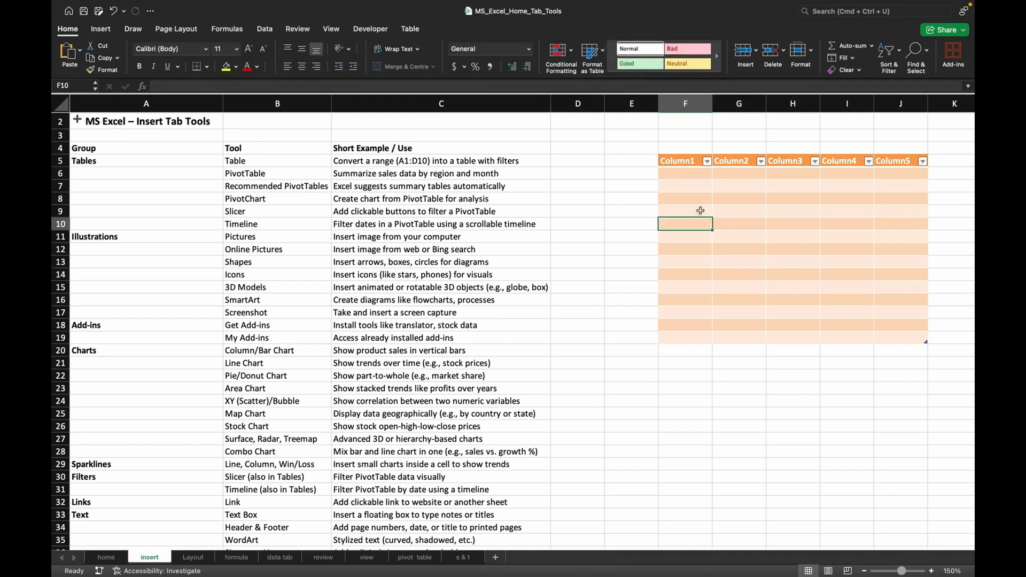
click(411, 29)
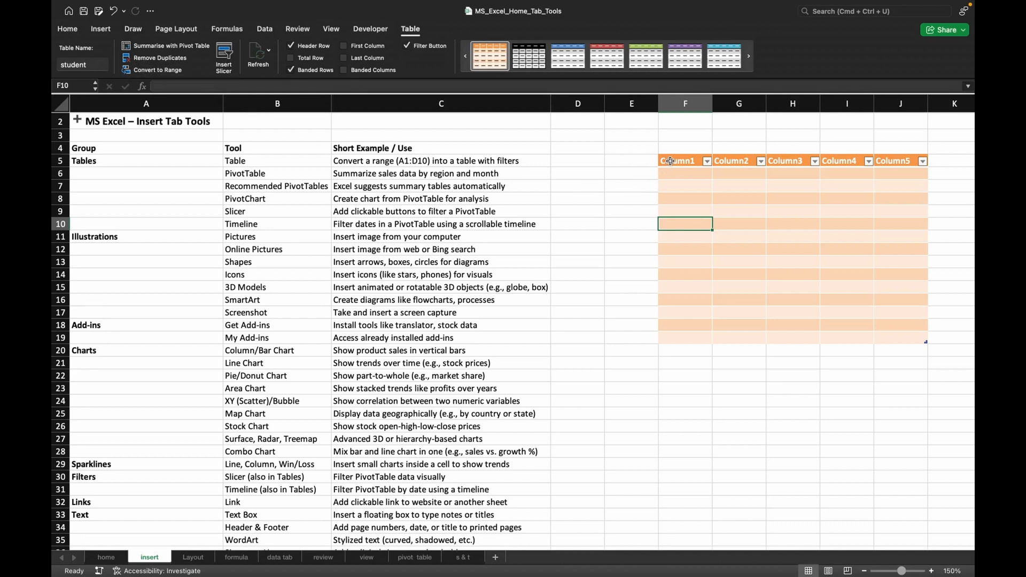
drag(670, 161, 883, 335)
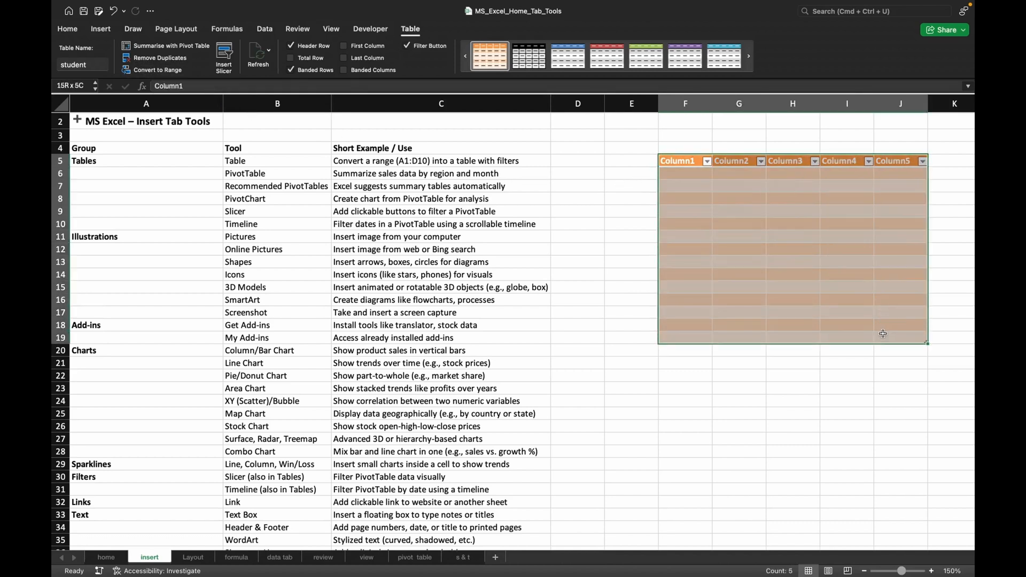
click(156, 70)
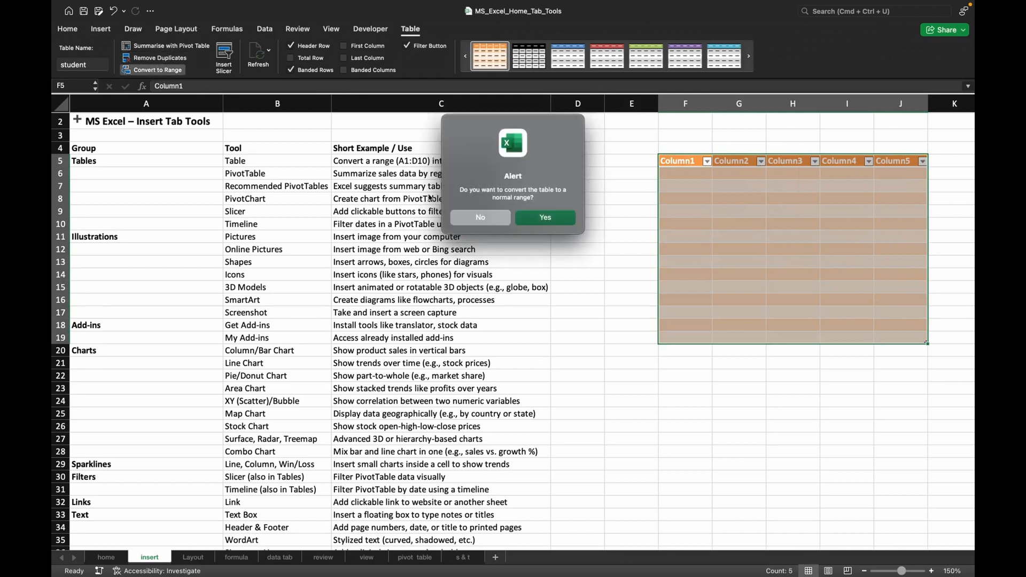
click(538, 218)
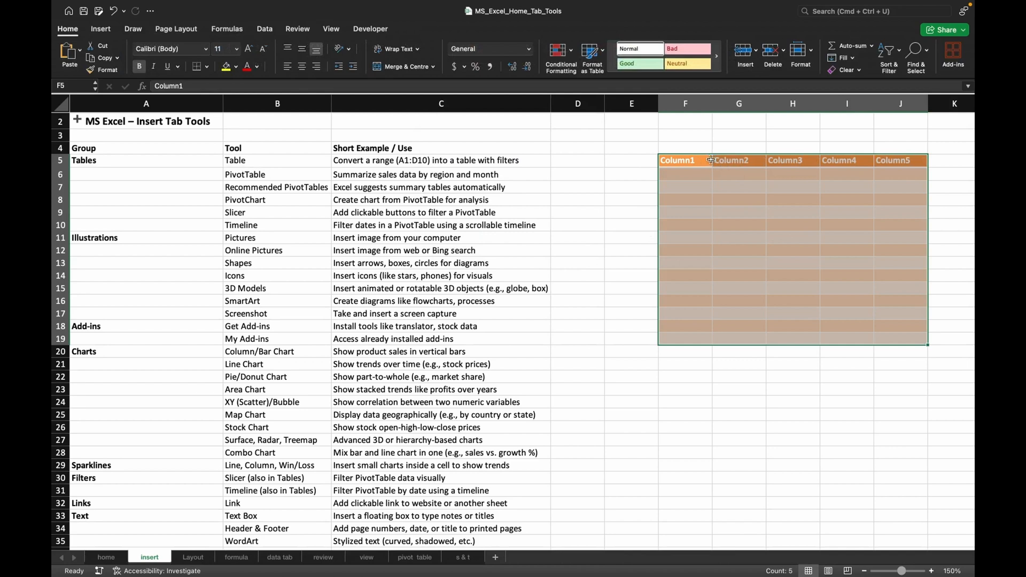
click(711, 198)
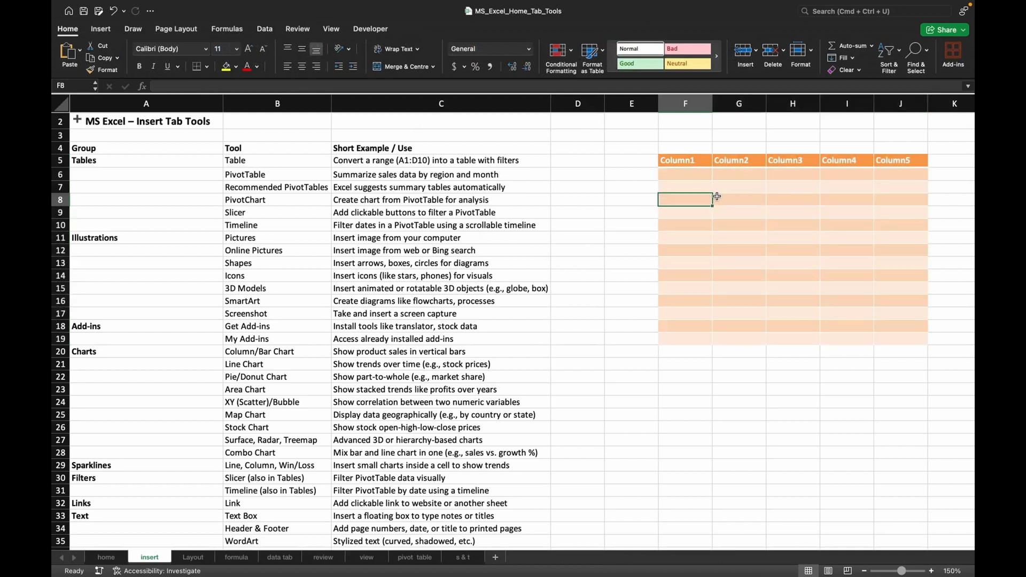
Clear all contents and formatting from the former table range F5:J19.
drag(676, 160, 904, 342)
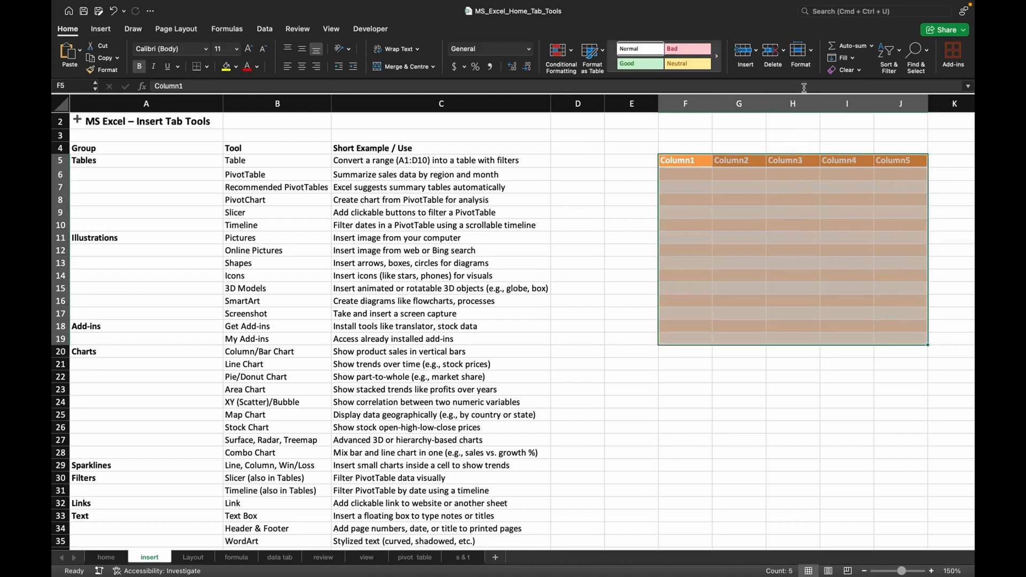
click(857, 71)
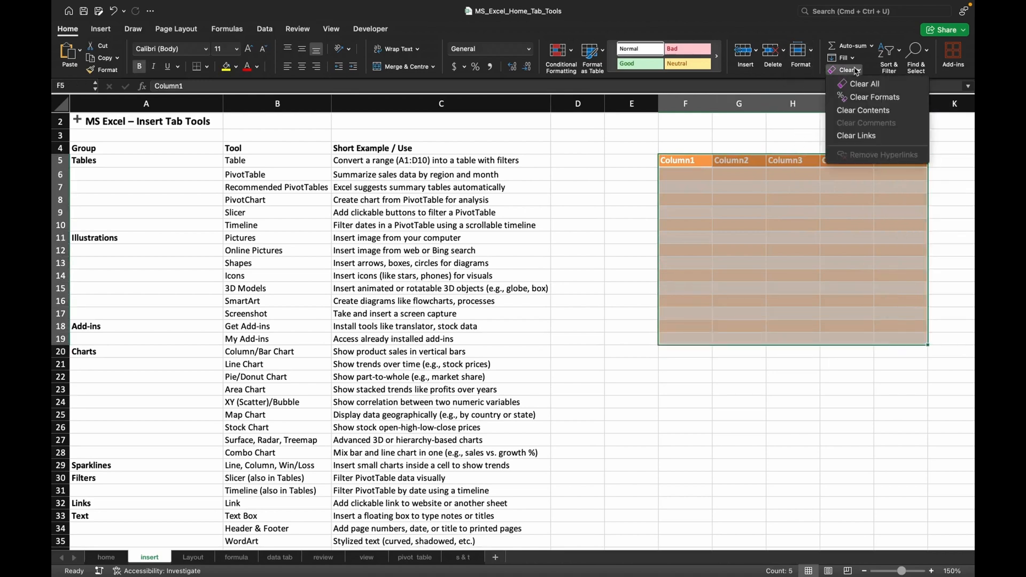
click(864, 84)
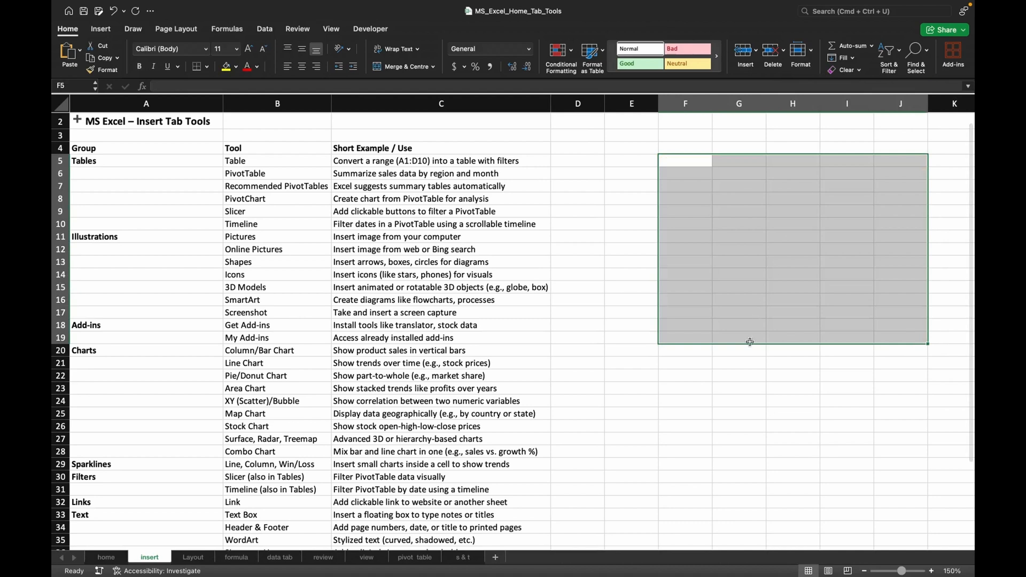
click(750, 342)
click(692, 242)
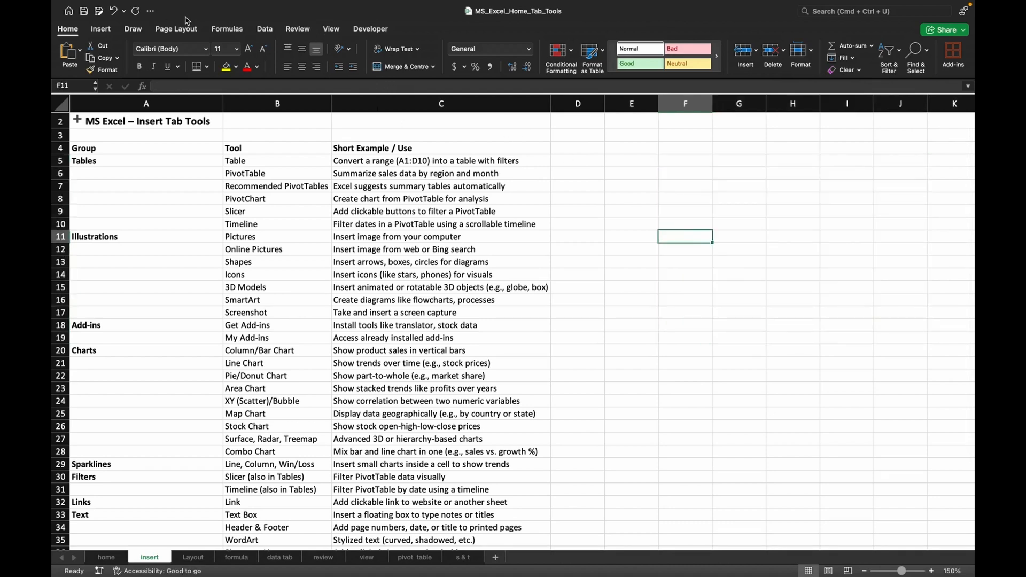
Insert a recommended pivot table based on the product, region and sales data in A1:C13 of the pivot table sheet.
click(108, 30)
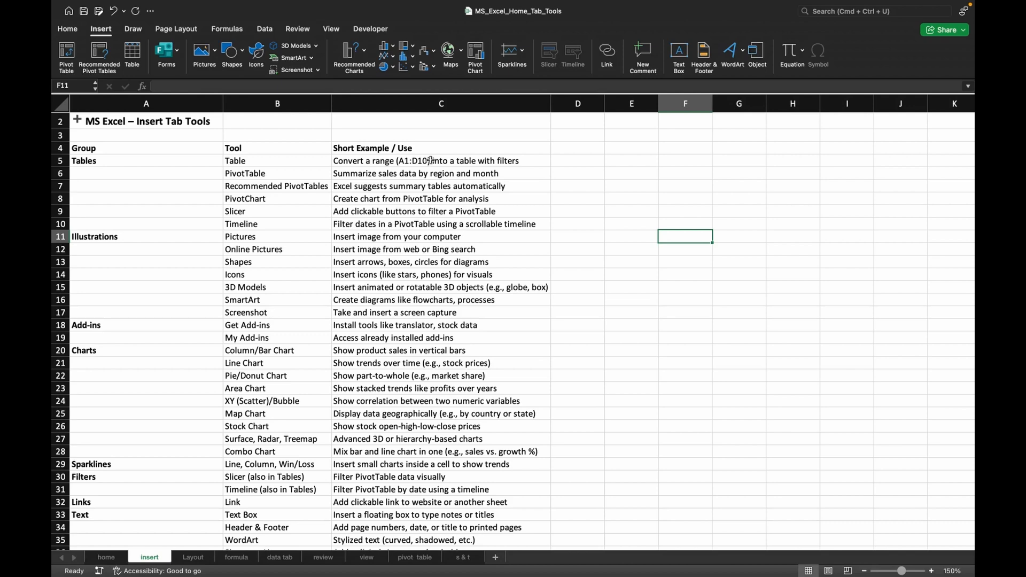
click(407, 561)
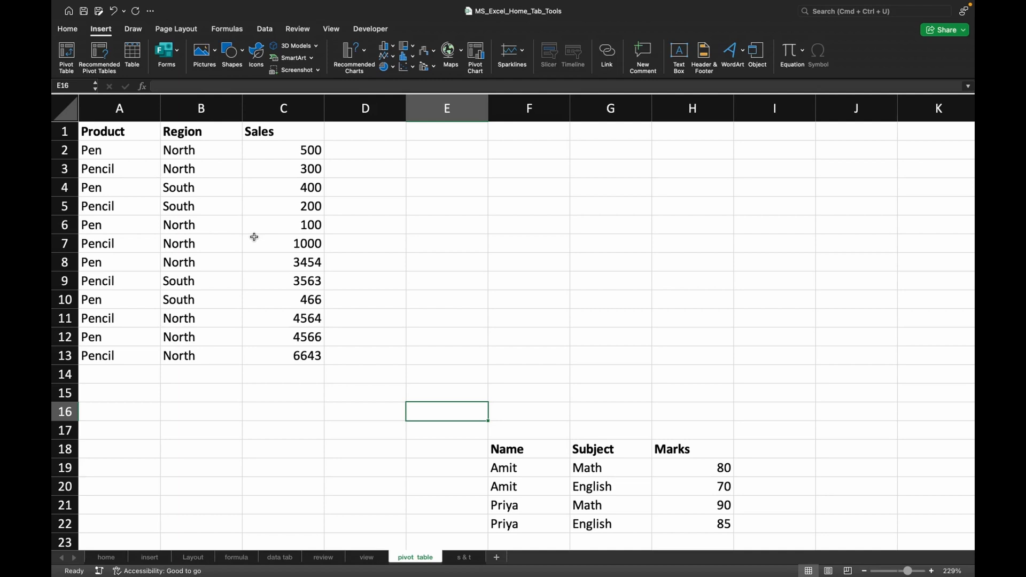
drag(97, 132, 267, 354)
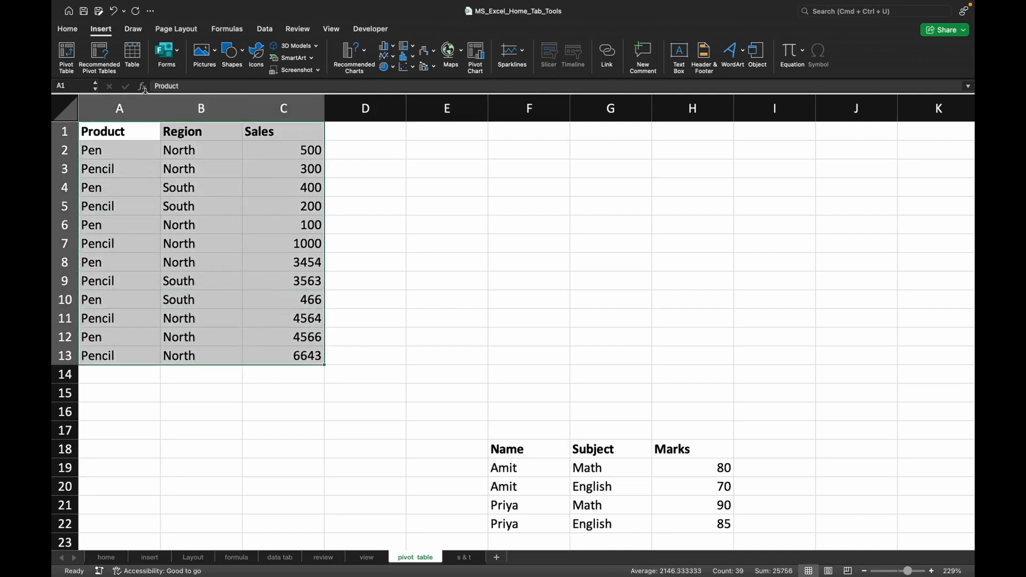
click(99, 53)
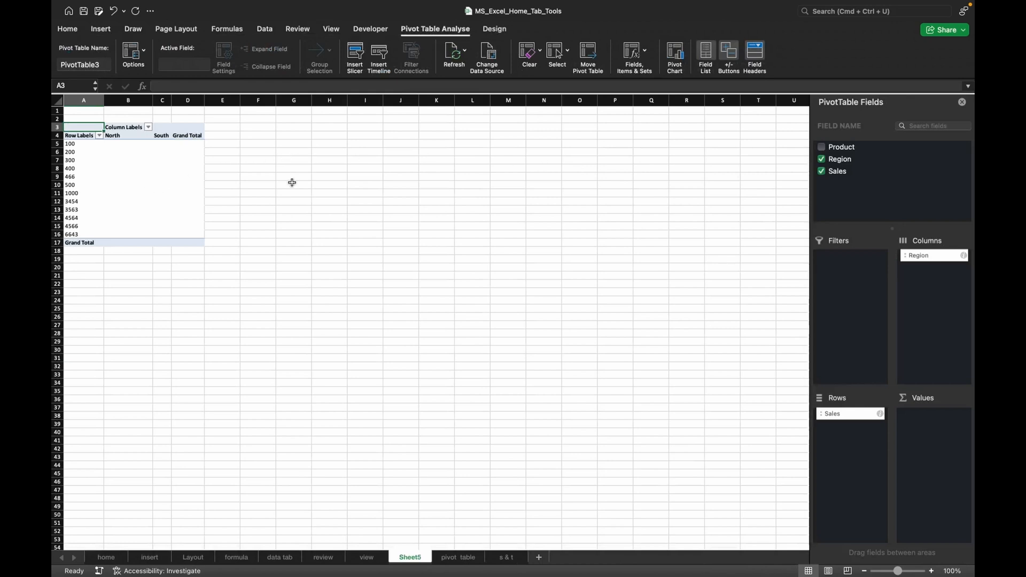
key(super+a)
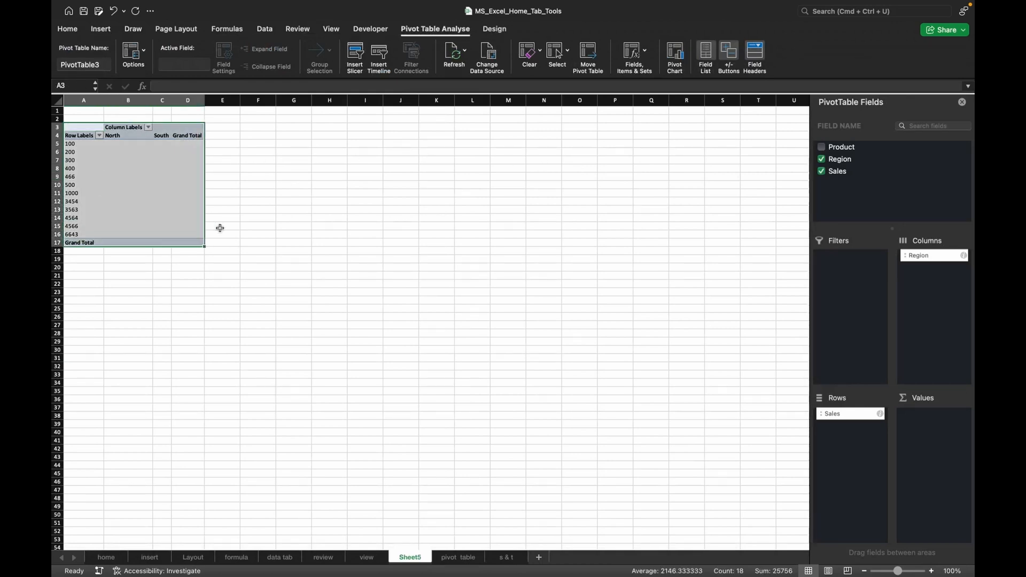
click(177, 212)
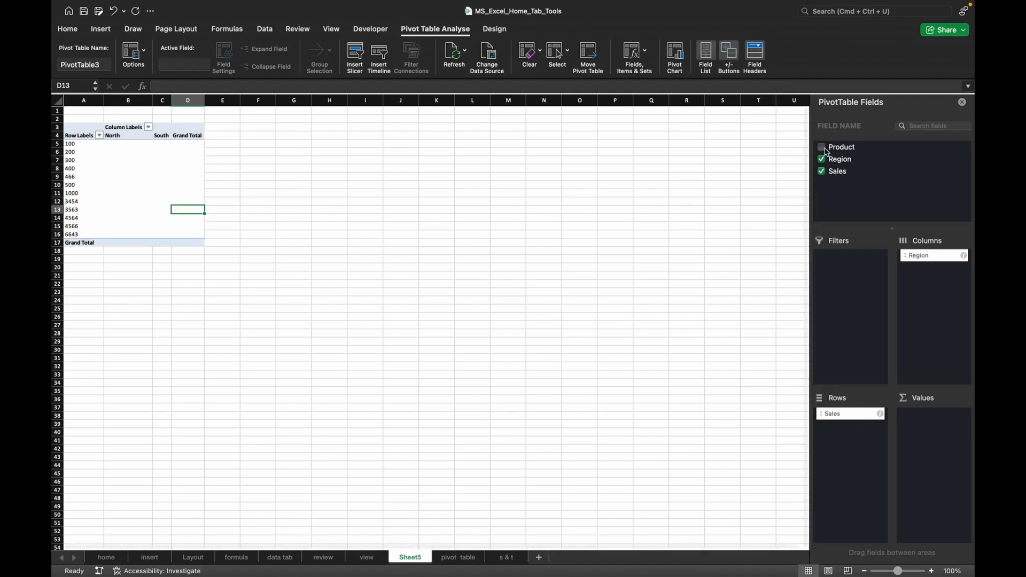
Add Product to the pivot table's rows and move Sales from rows to values, keeping only one Sum of Sales entry.
click(823, 149)
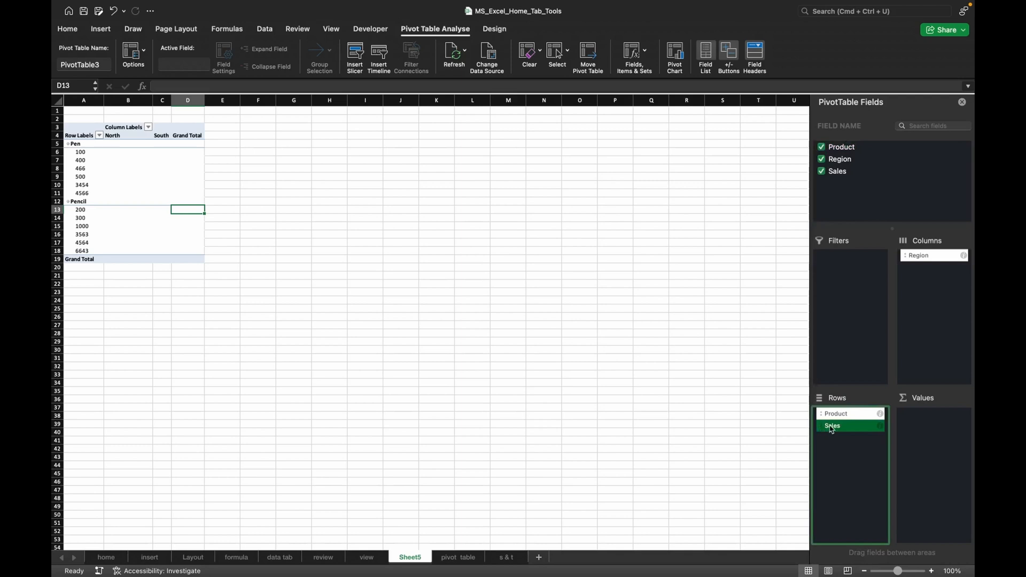
drag(832, 430, 839, 224)
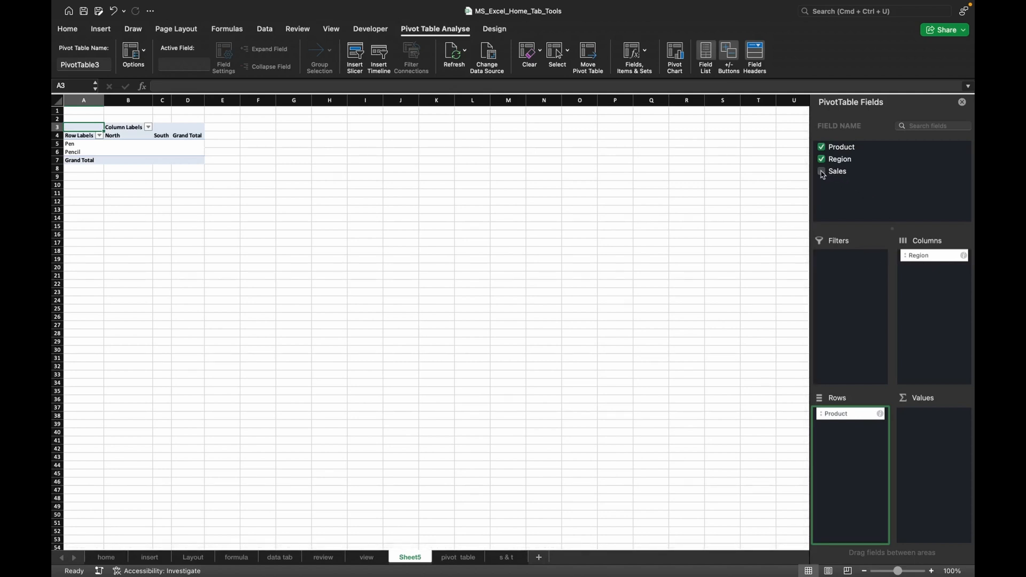
click(838, 177)
drag(838, 176, 937, 426)
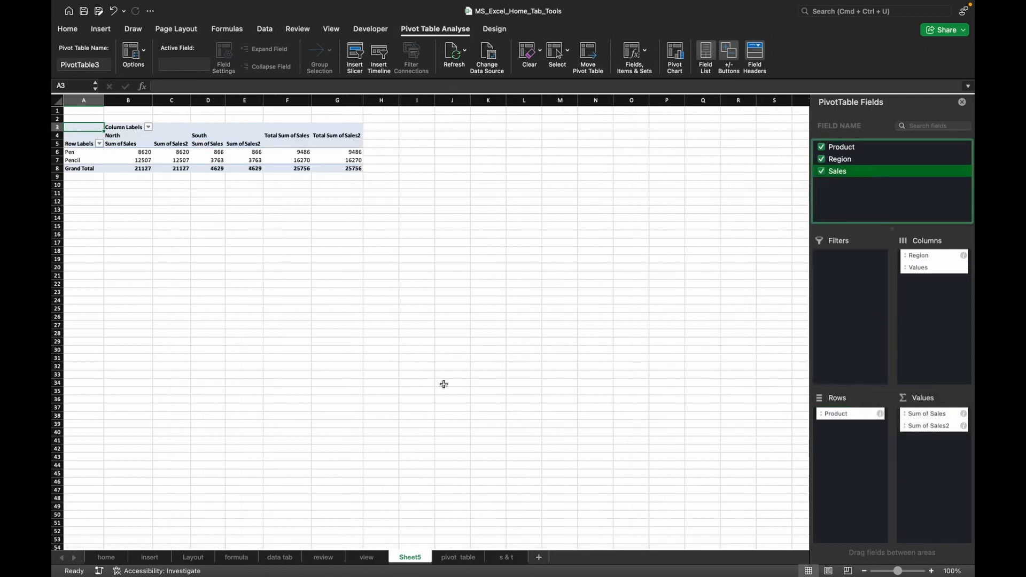
drag(927, 426, 852, 198)
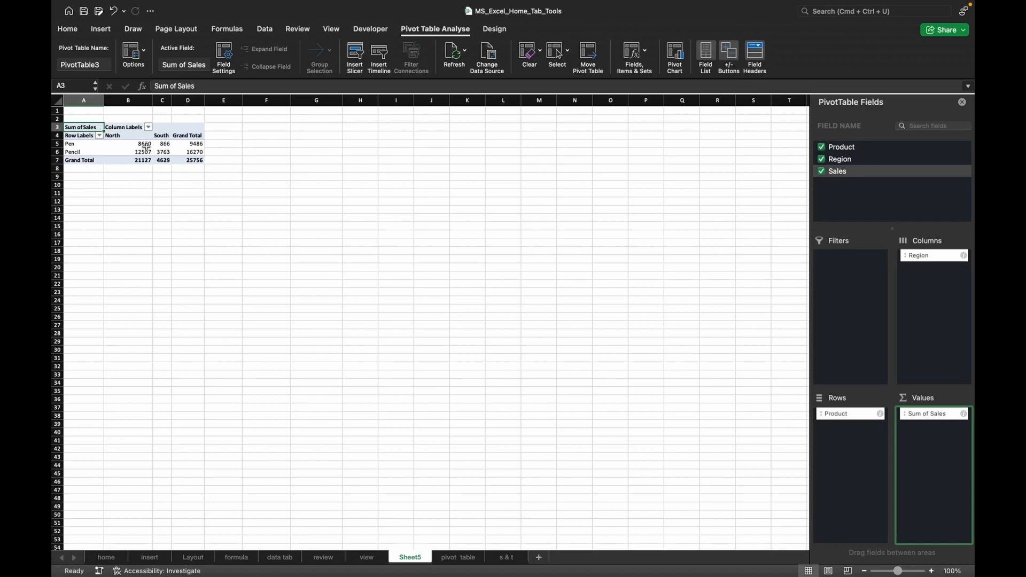
scroll(190, 175, up, 2)
scroll(191, 176, up, 5)
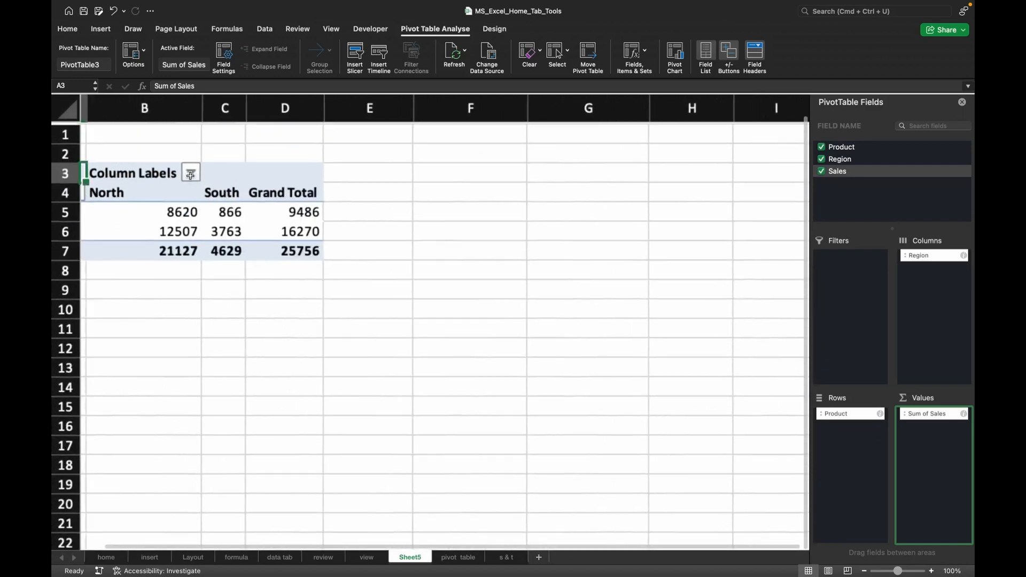
Rename the pivot table as sall and view its available options.
scroll(192, 180, up, 3)
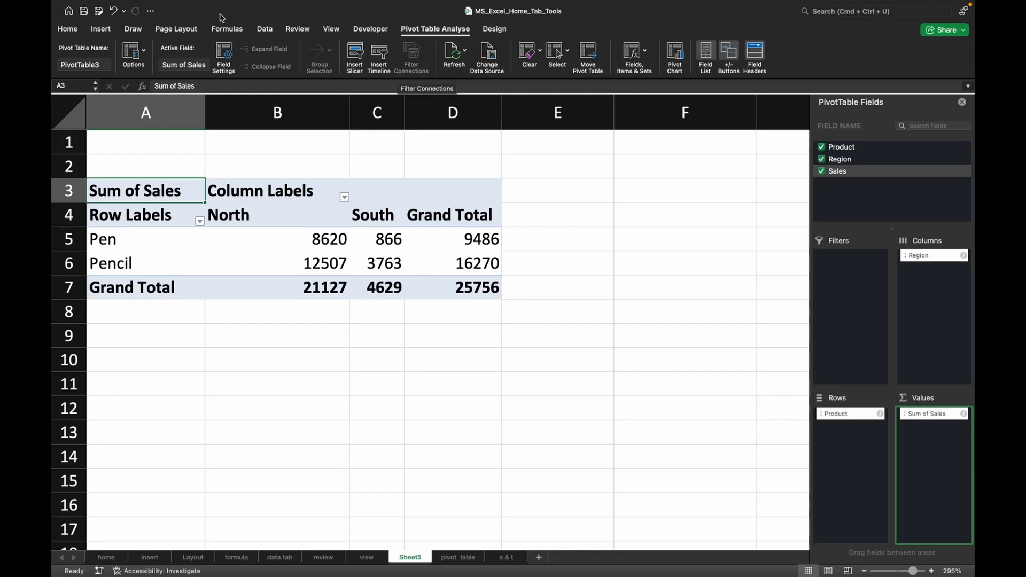
click(81, 66)
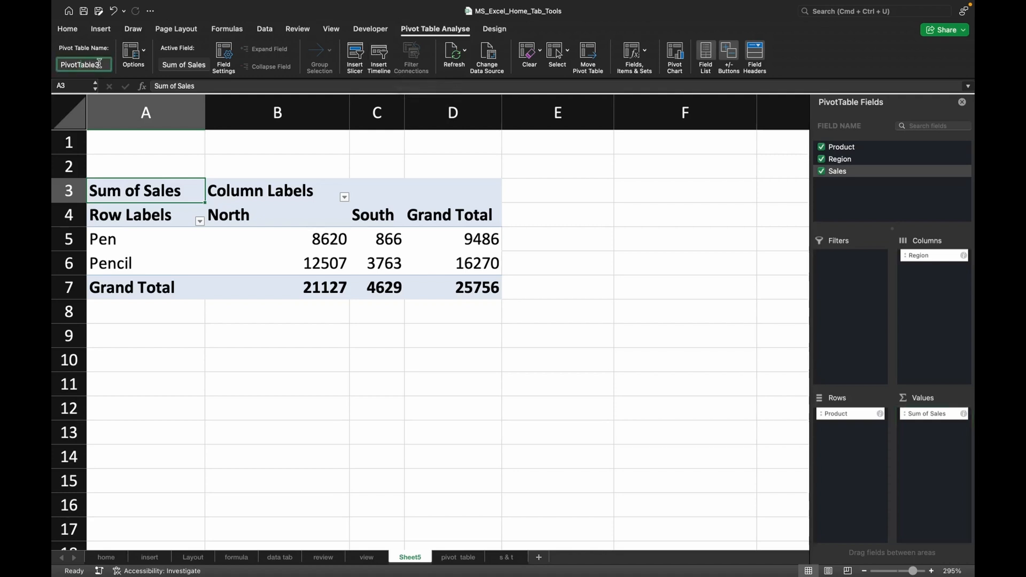
drag(100, 64, 57, 62)
text(sall)
click(144, 56)
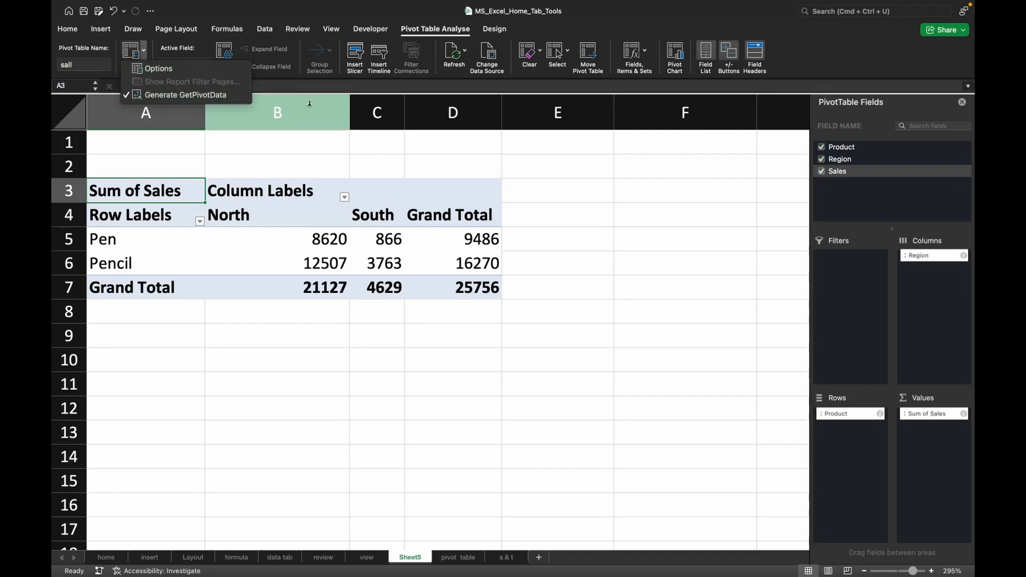
key(Escape)
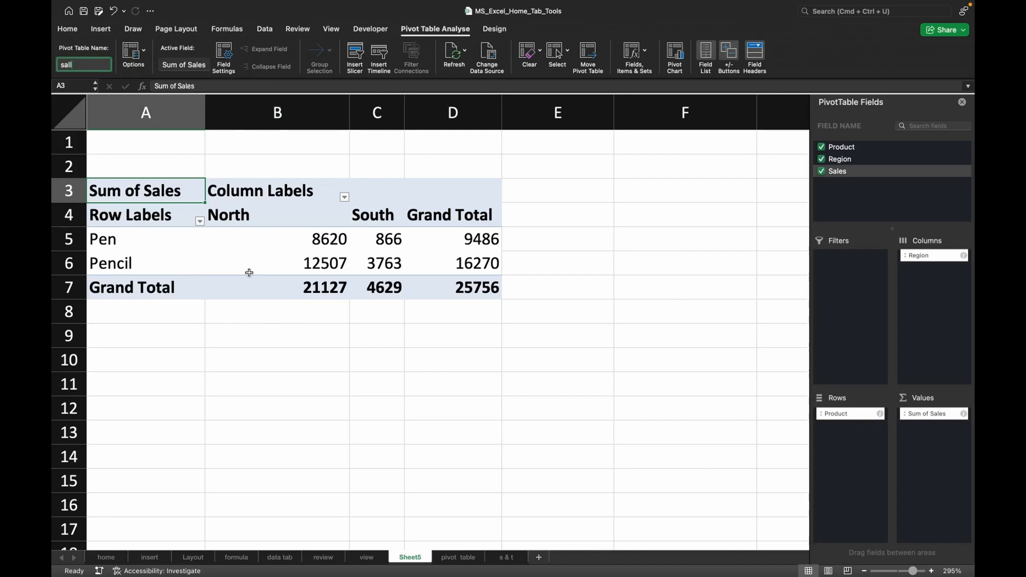
Change the pivot table's Sales value field to summarise by Min.
click(189, 66)
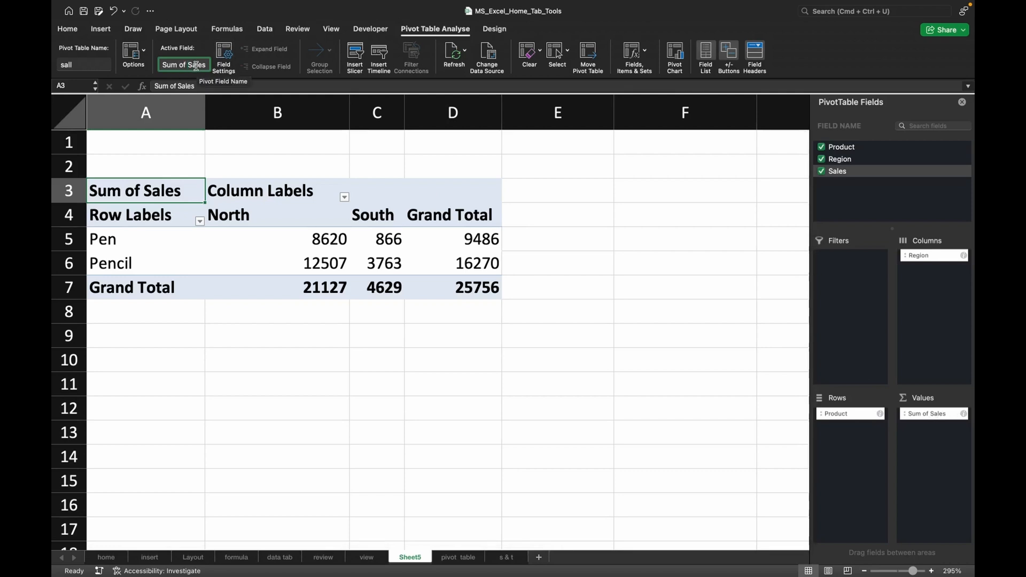
click(226, 60)
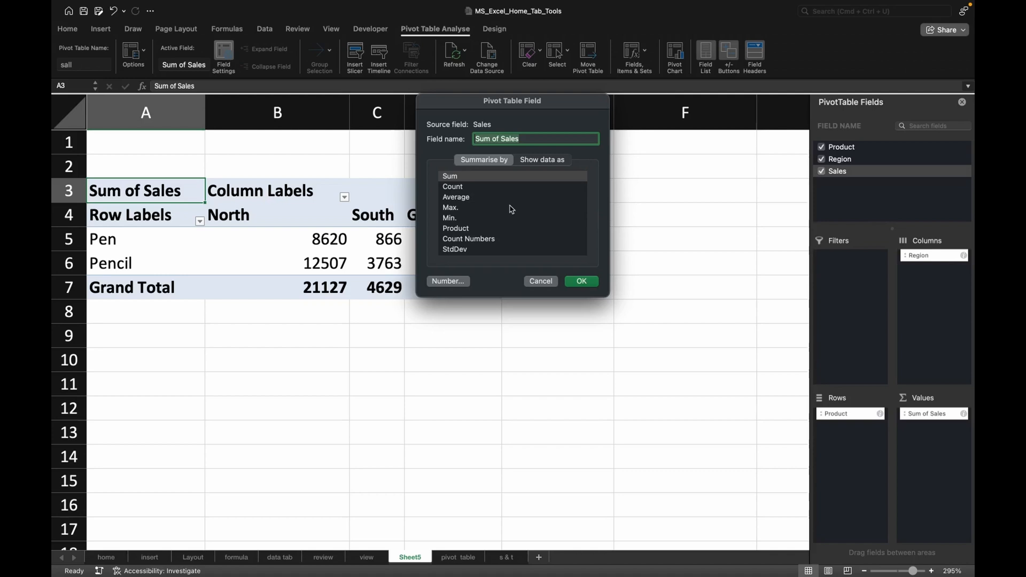
scroll(480, 213, down, 3)
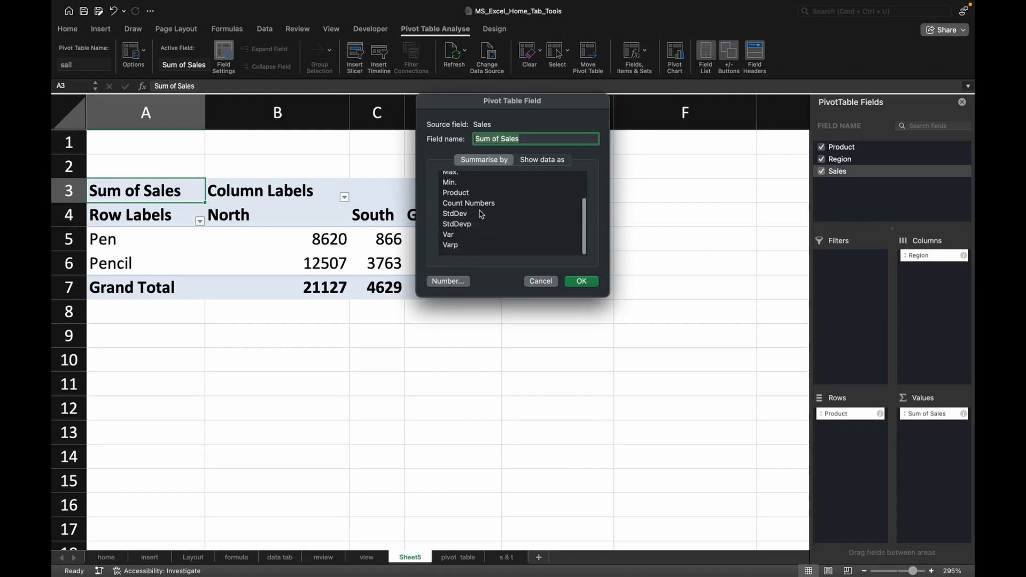
scroll(479, 213, up, 3)
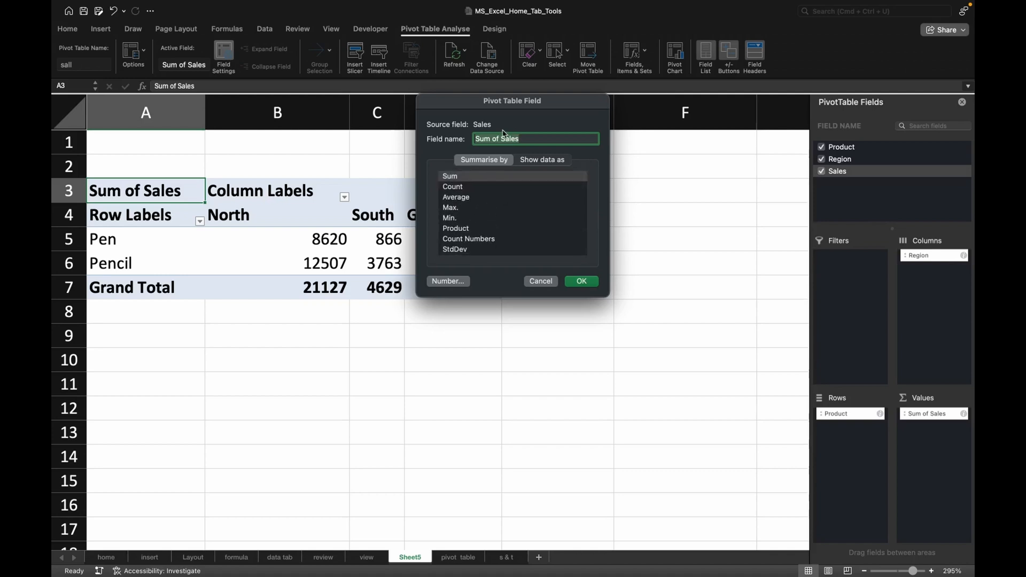
click(452, 218)
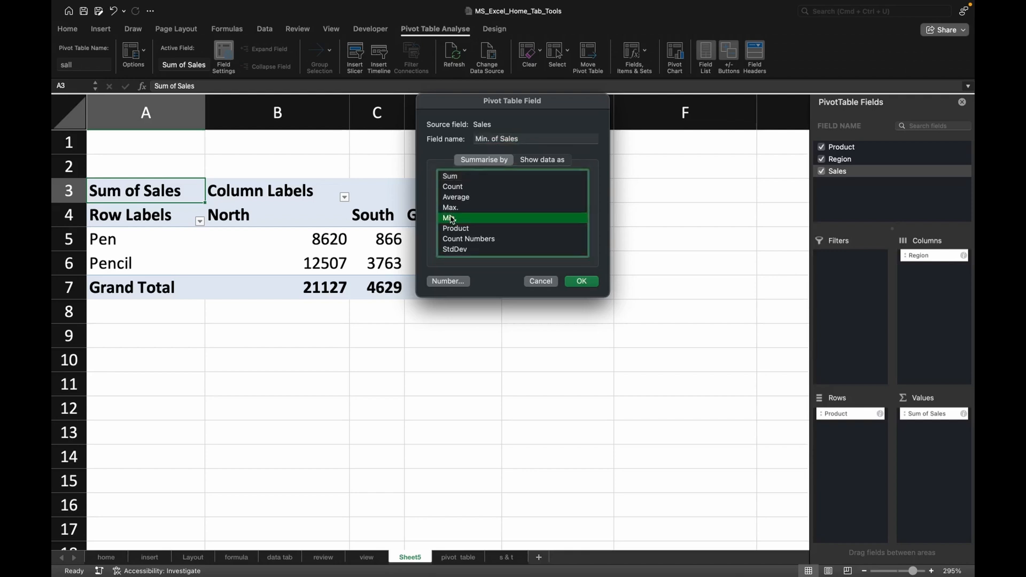
click(583, 283)
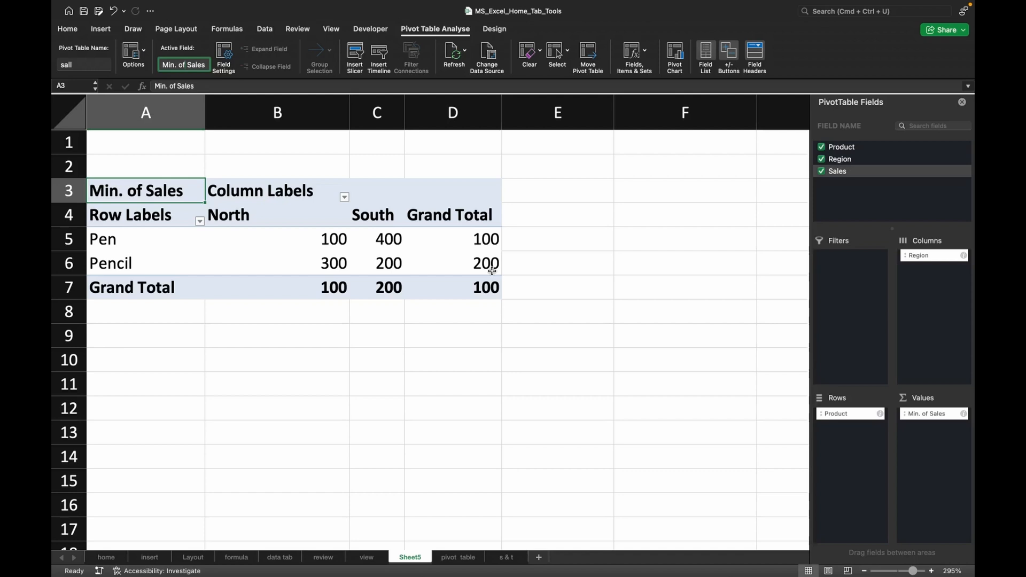
Set the Sales value field back to summarising by Sum.
click(223, 63)
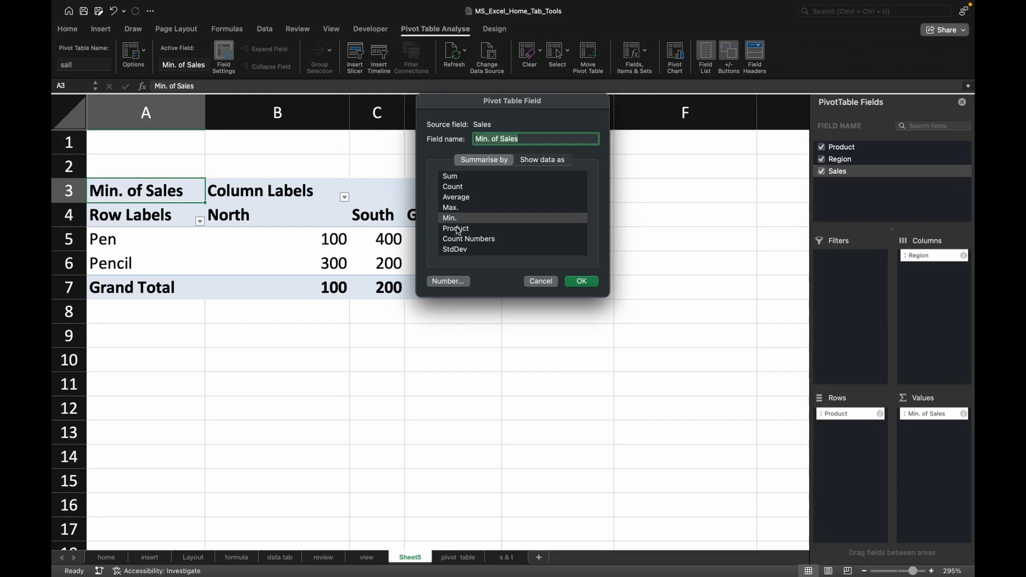
click(452, 177)
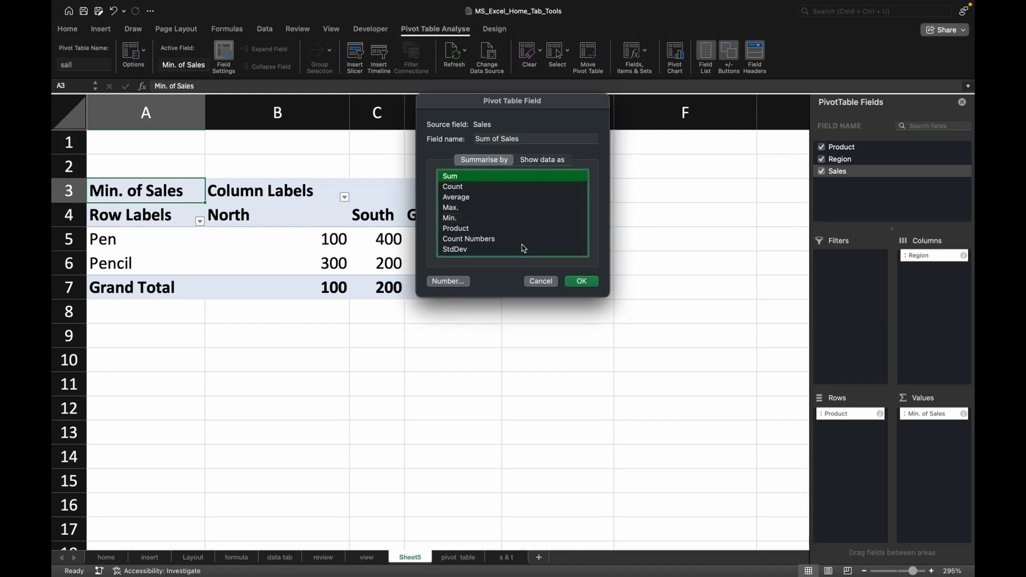
click(580, 282)
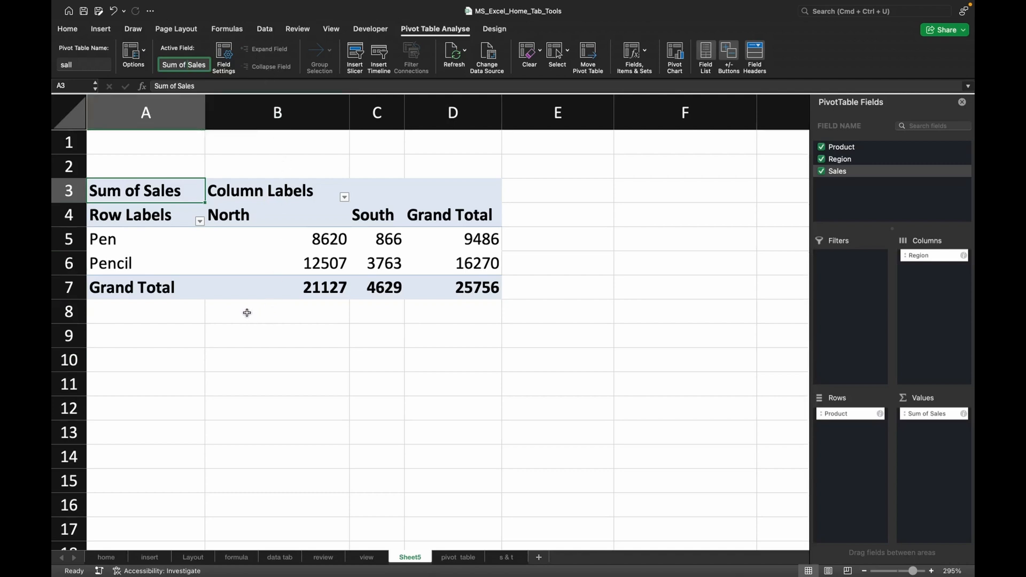
Examine the pivot table's range, the tools offered for it, and the Region sort and filter options on its column labels.
drag(150, 193, 426, 276)
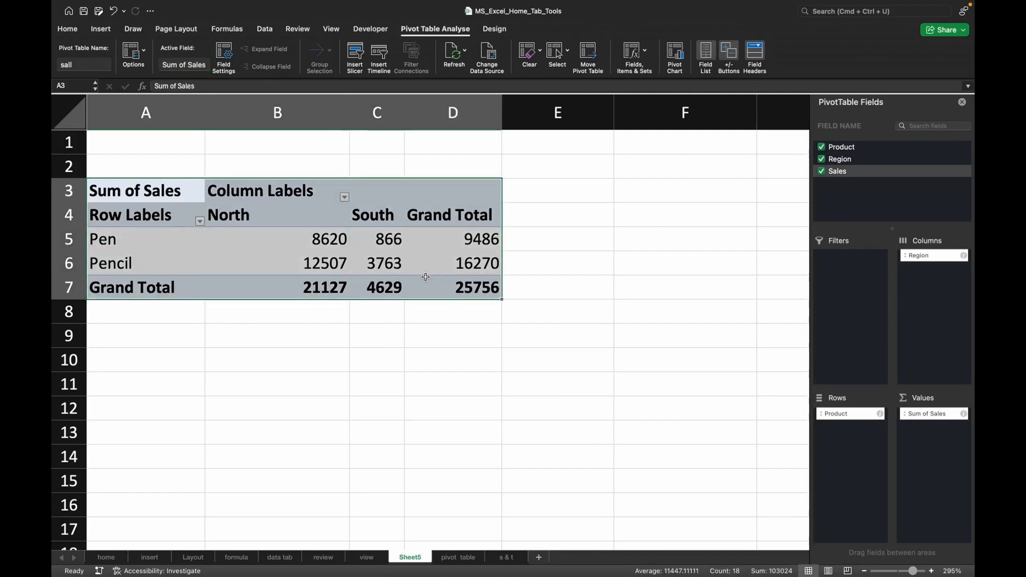
click(578, 245)
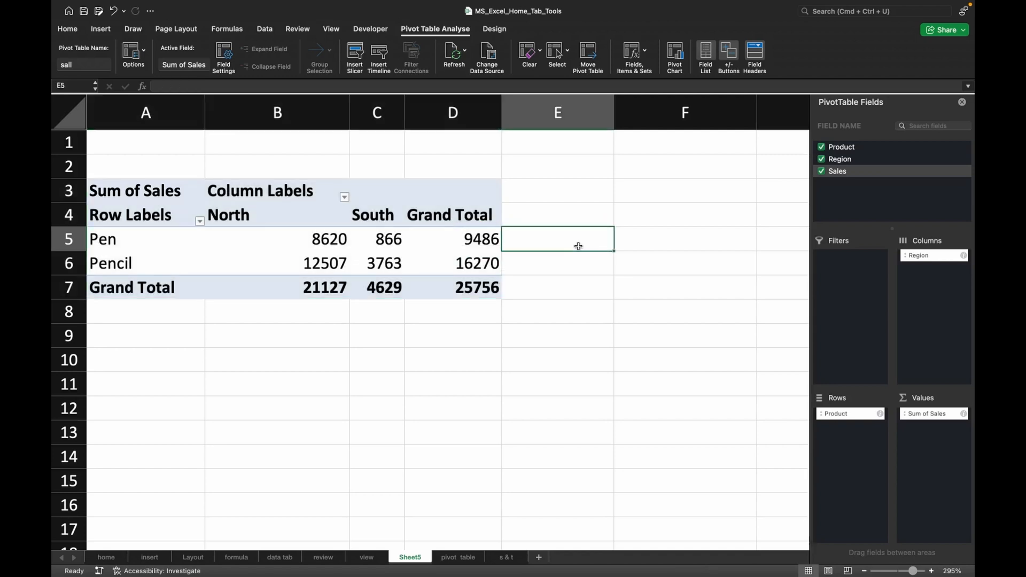
click(380, 212)
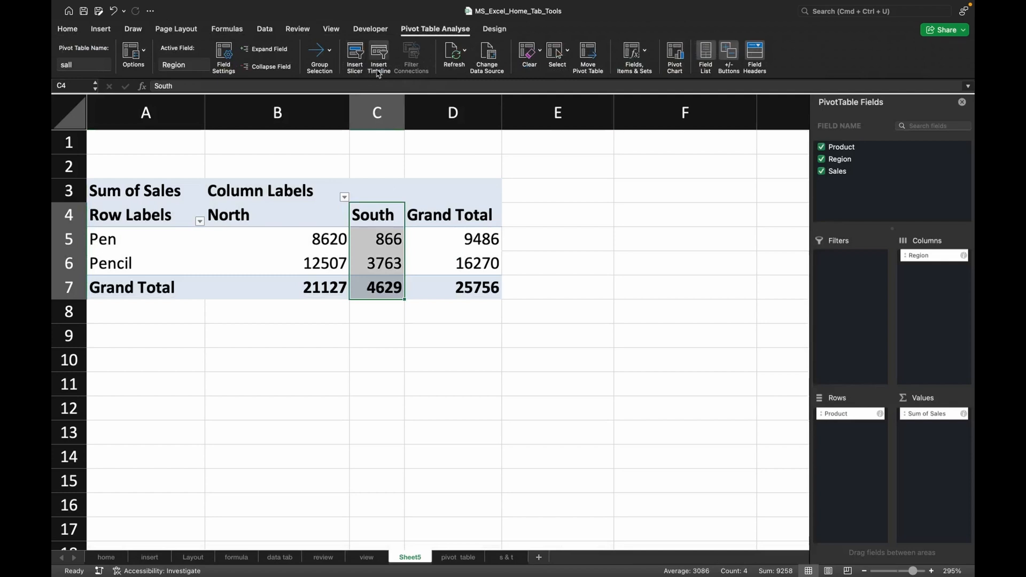
click(110, 30)
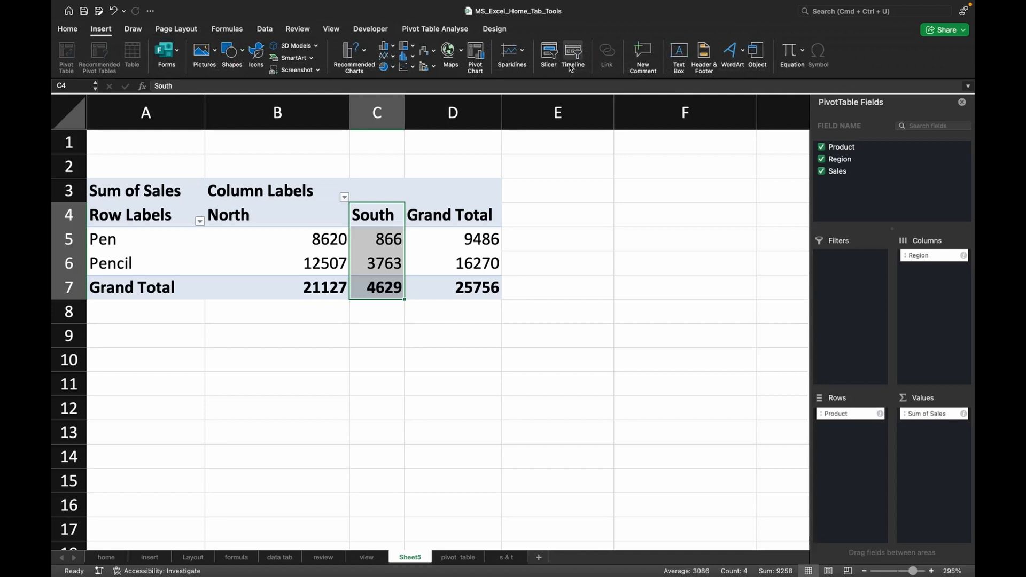
click(383, 193)
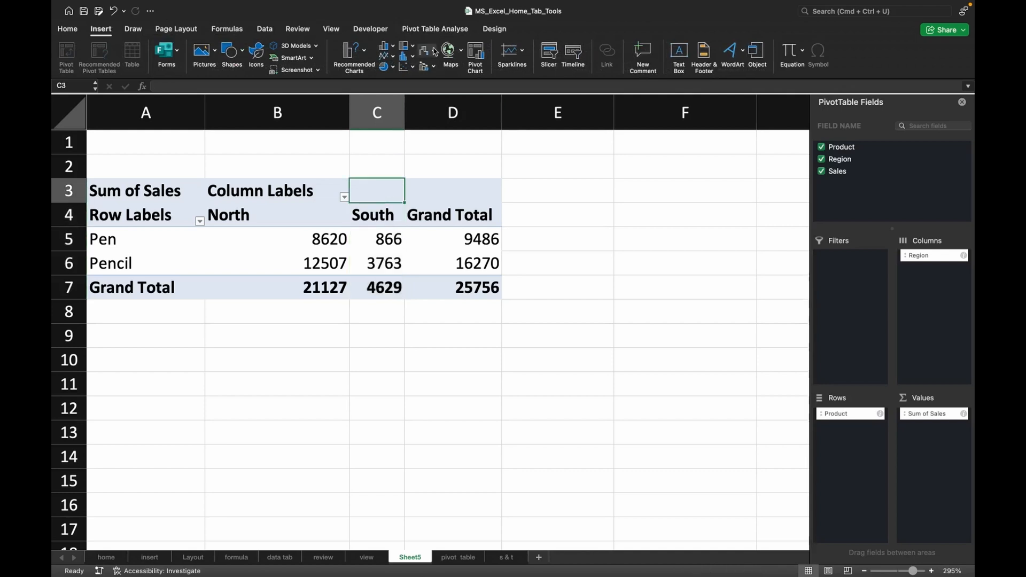
click(437, 31)
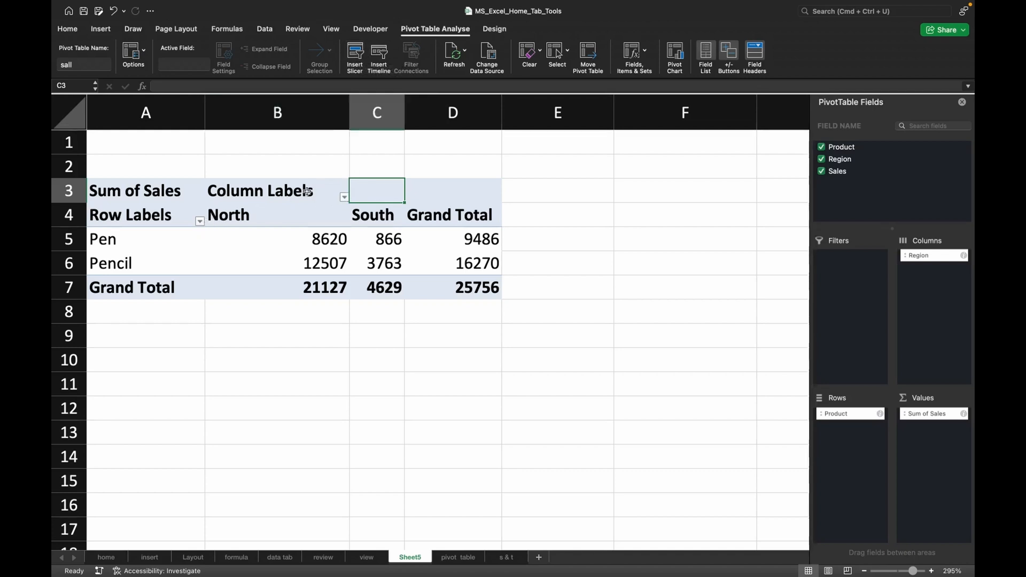
click(344, 197)
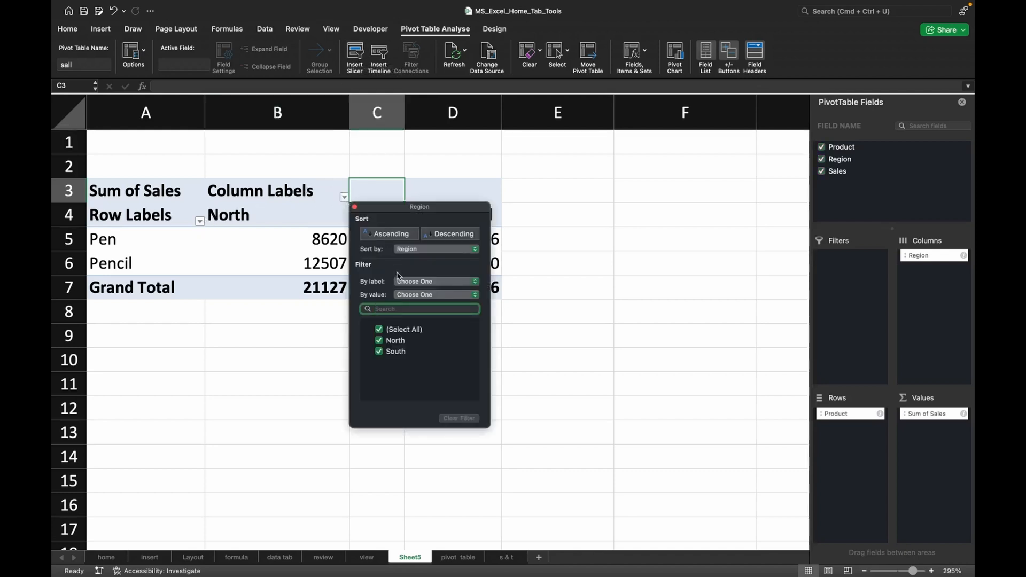
click(295, 318)
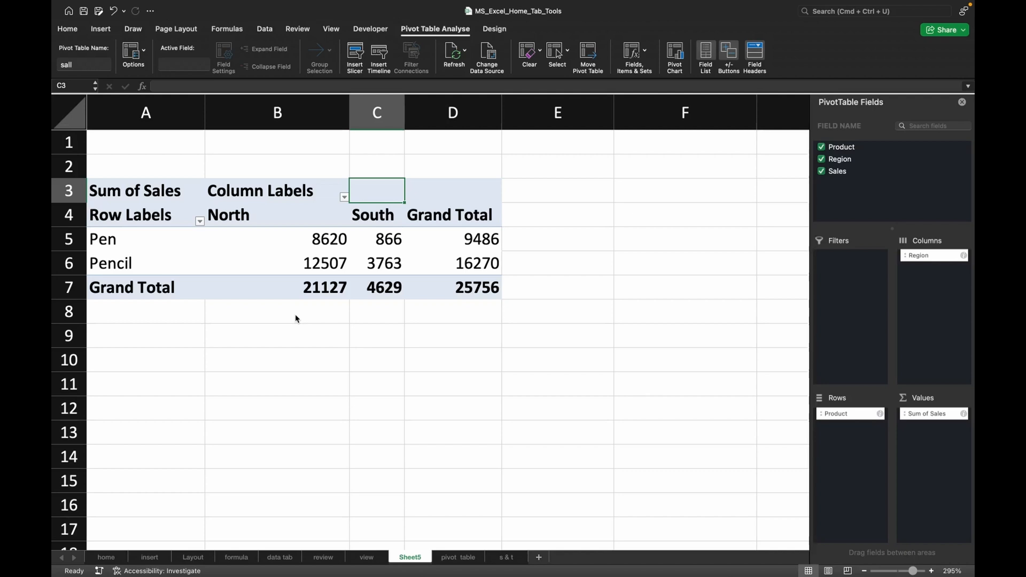
Try to insert a Sales slicer for the pivot table.
click(355, 54)
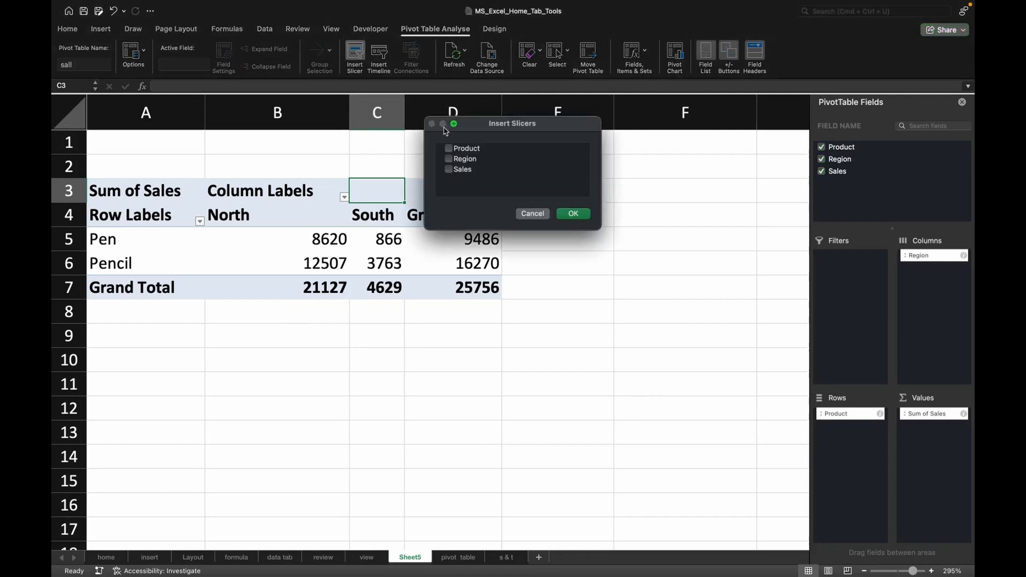
click(459, 170)
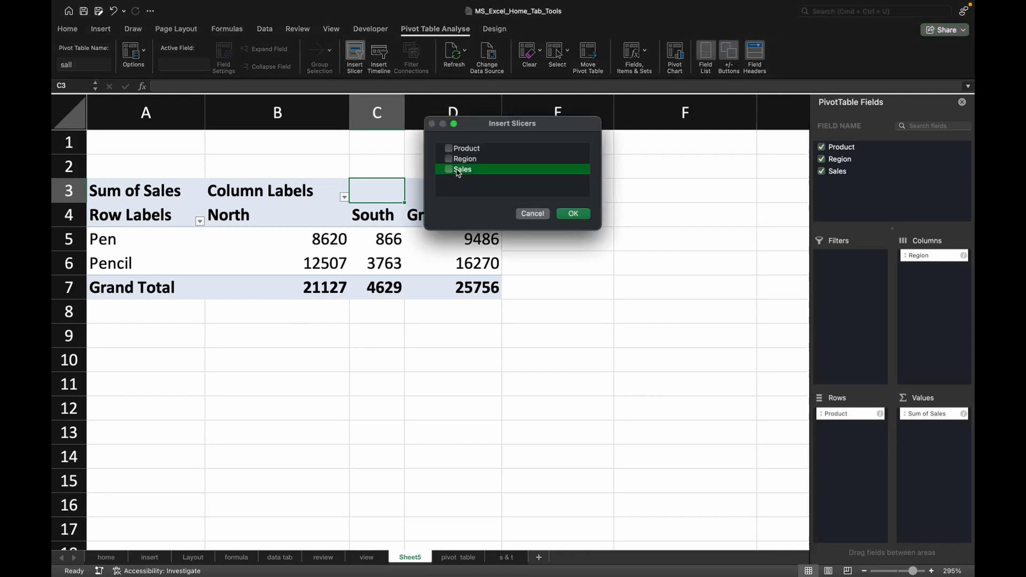
click(569, 216)
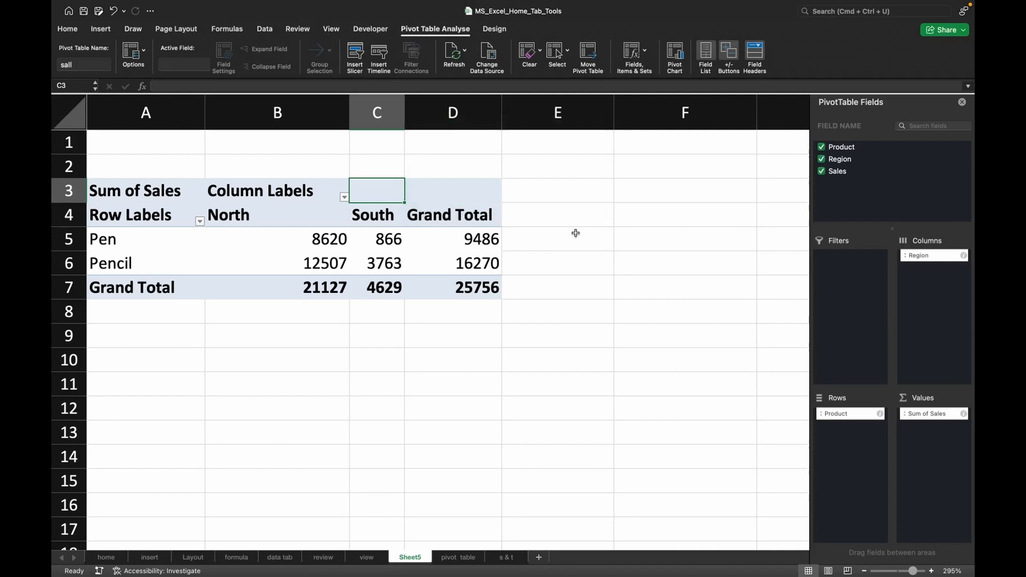
scroll(588, 272, down, 5)
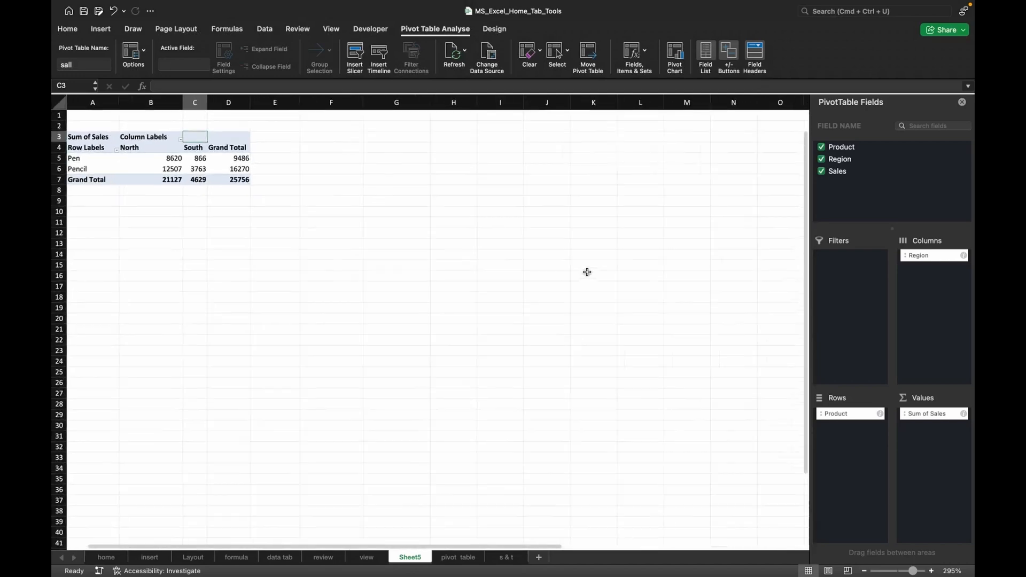
click(335, 147)
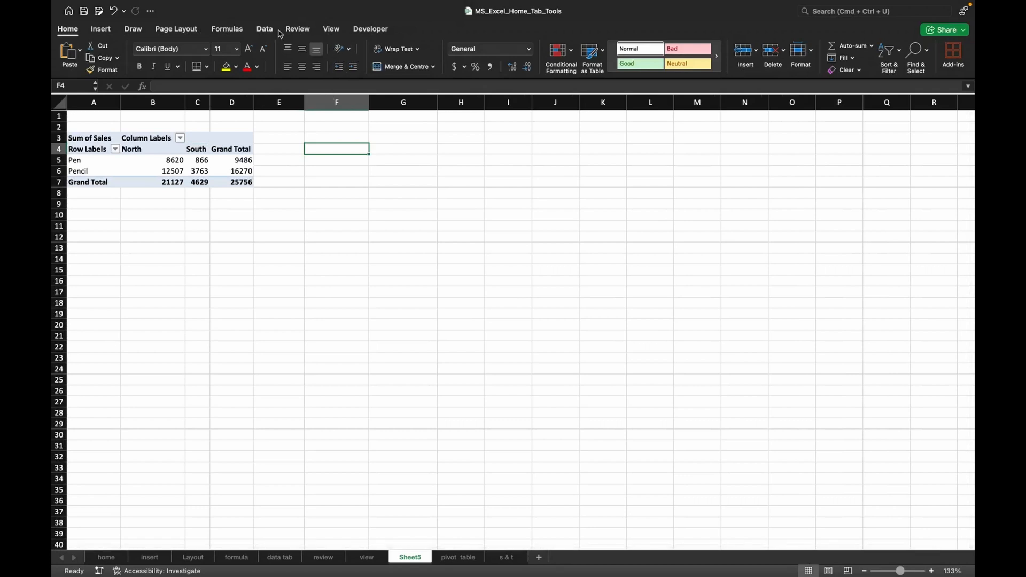
click(152, 132)
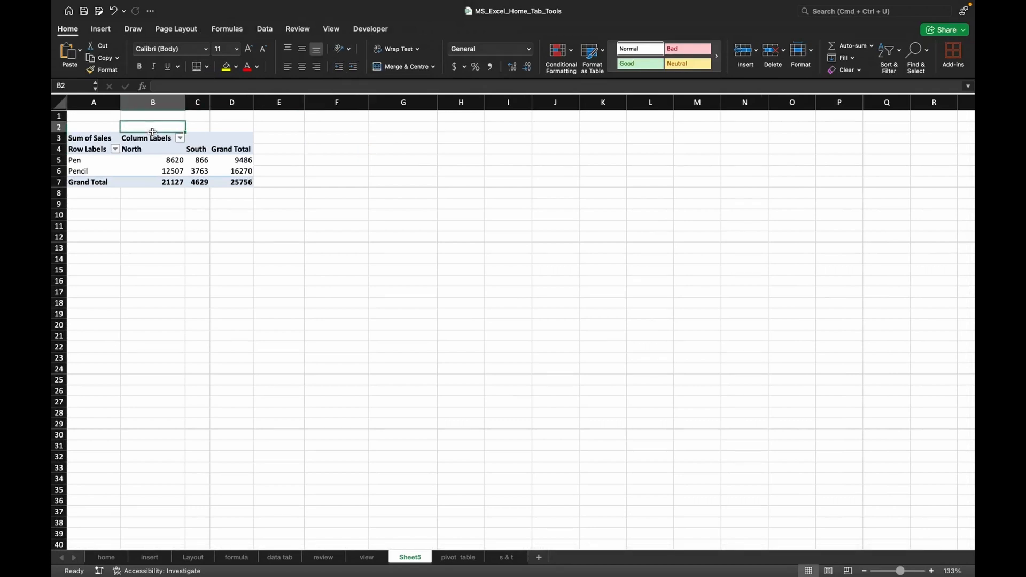
Insert a Sales slicer for the pivot table, place it beside the table with its top-left corner near F5, and reselect the pivot table.
click(155, 170)
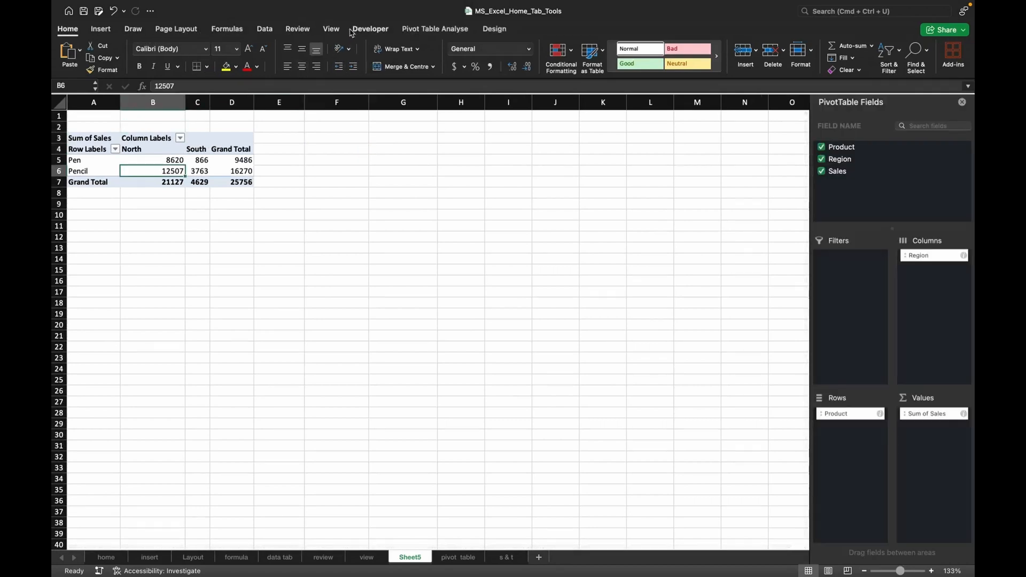
click(101, 29)
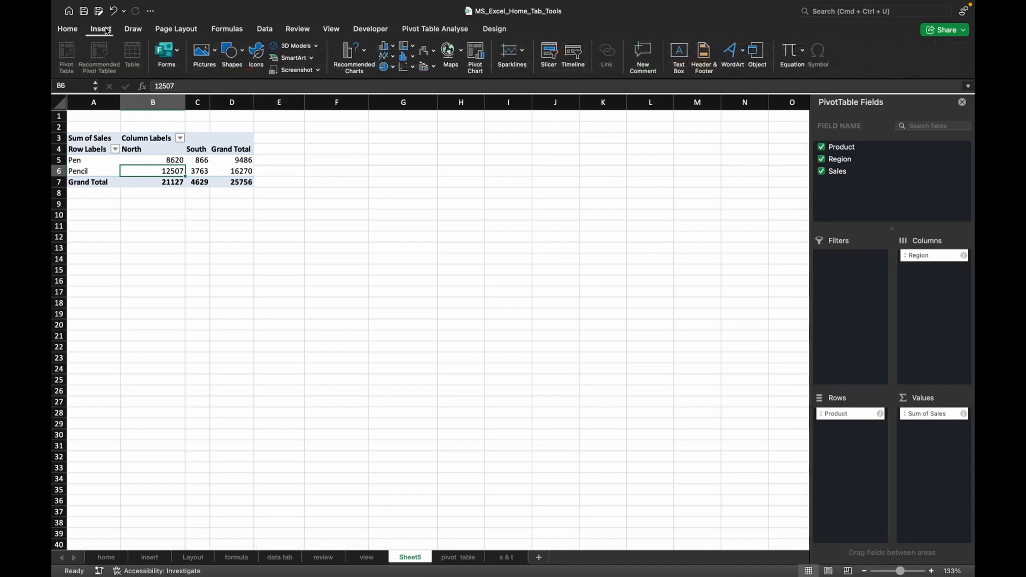
click(419, 31)
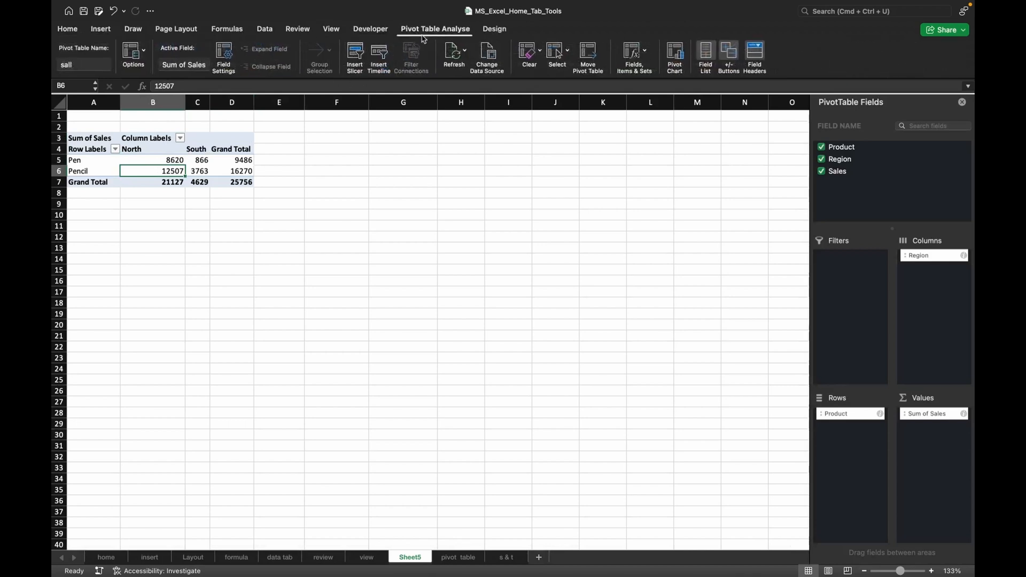
click(353, 59)
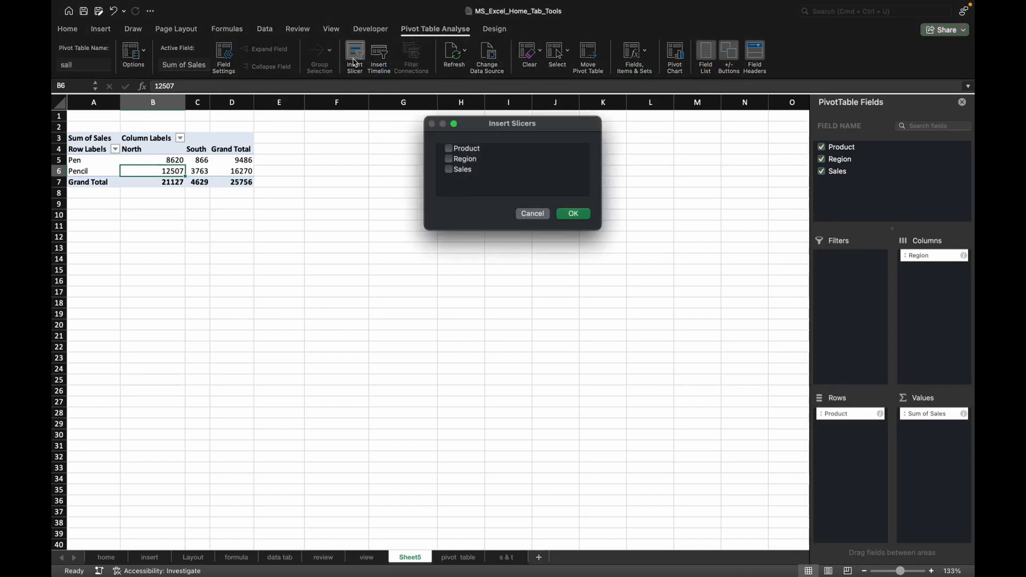
click(449, 170)
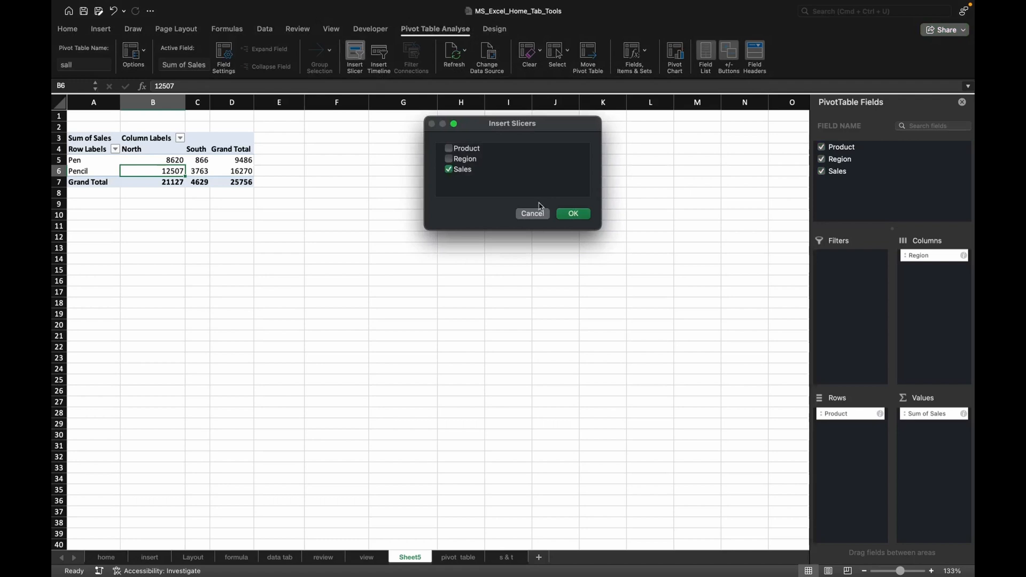
click(571, 214)
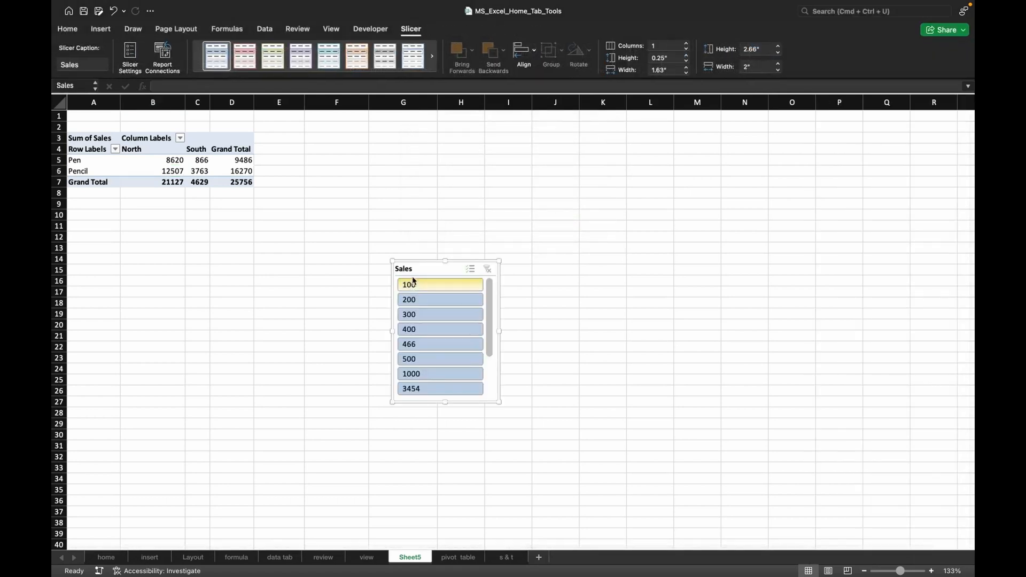
drag(414, 268, 374, 161)
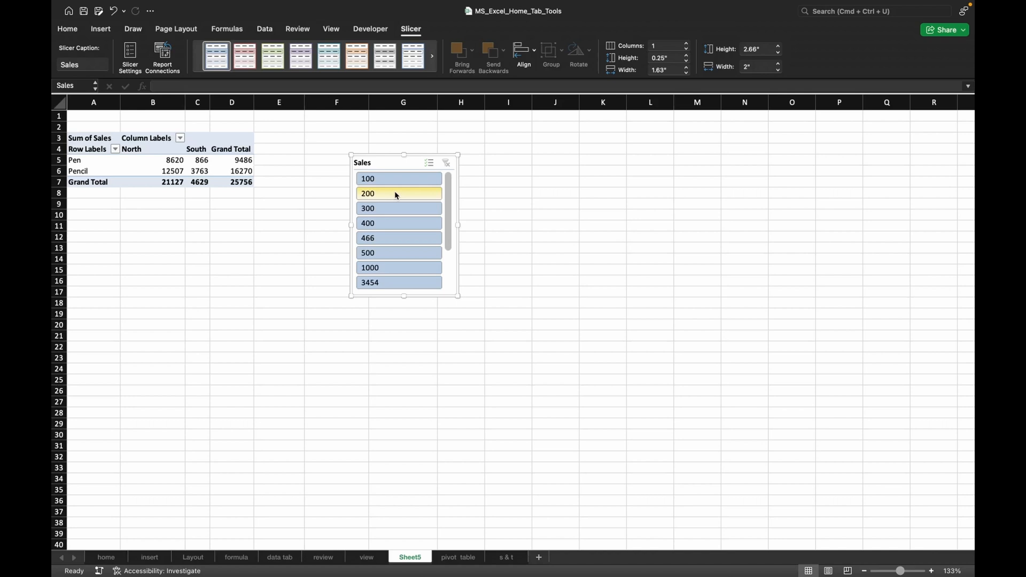
click(214, 168)
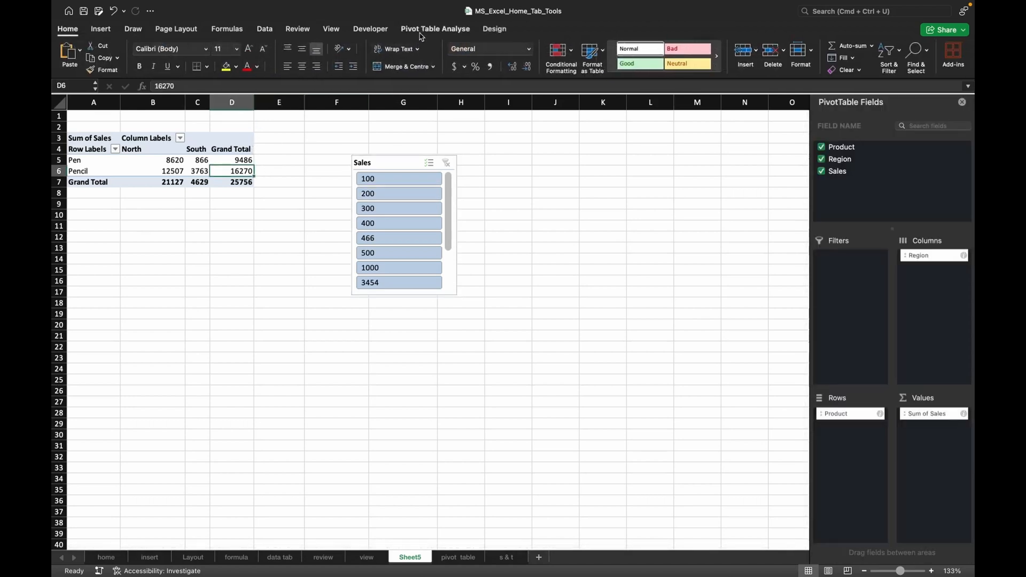
click(422, 31)
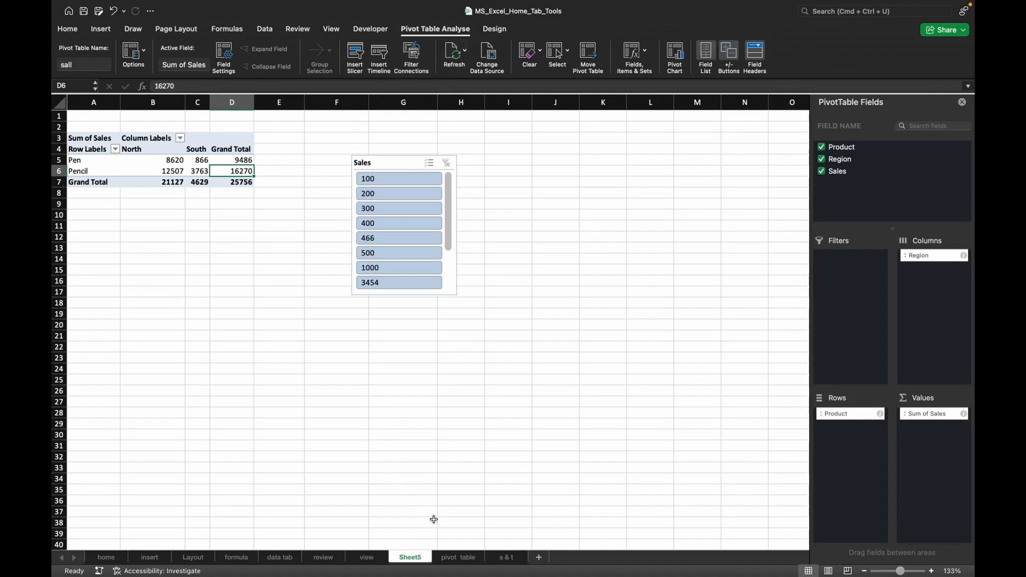
Compare the source data on the pivot table sheet with the pivot table on Sheet5, and examine its Clear and Select options.
click(458, 557)
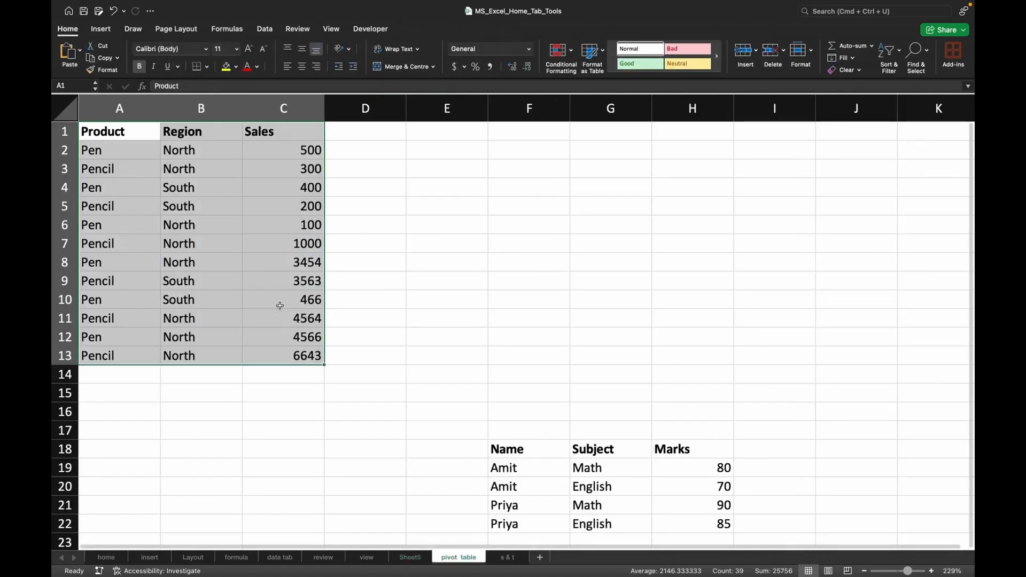
click(415, 560)
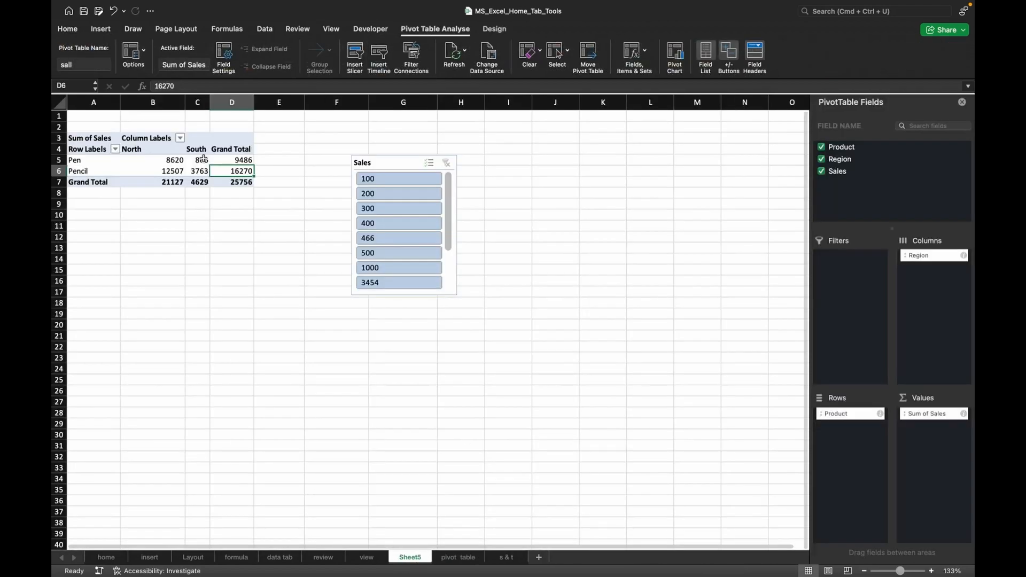
click(197, 160)
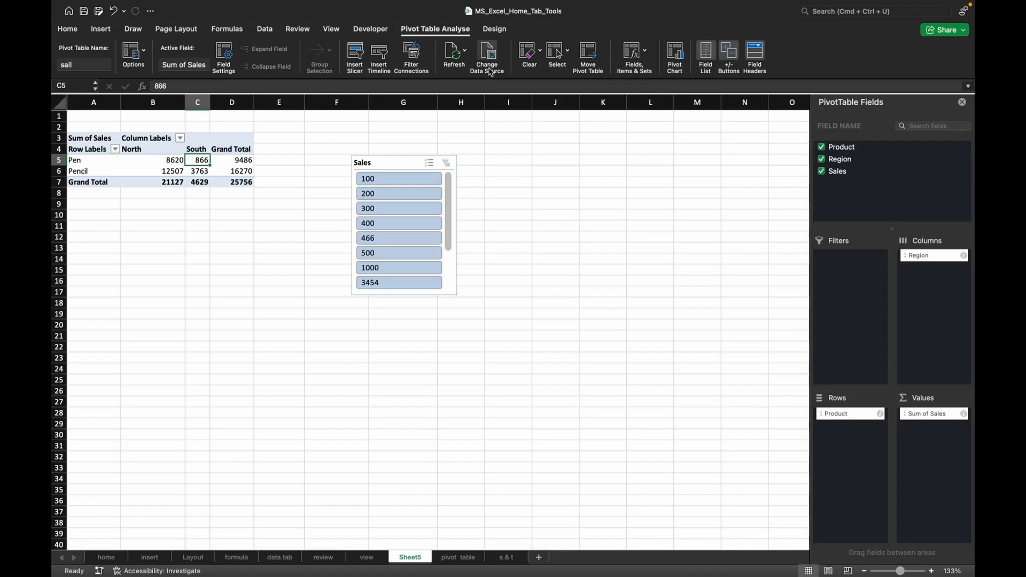
click(541, 56)
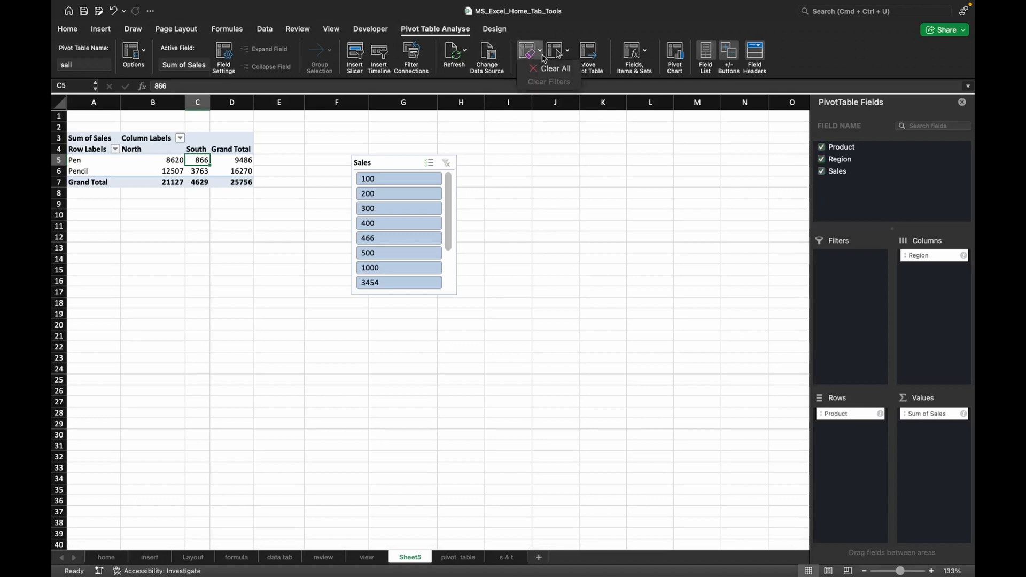
click(584, 109)
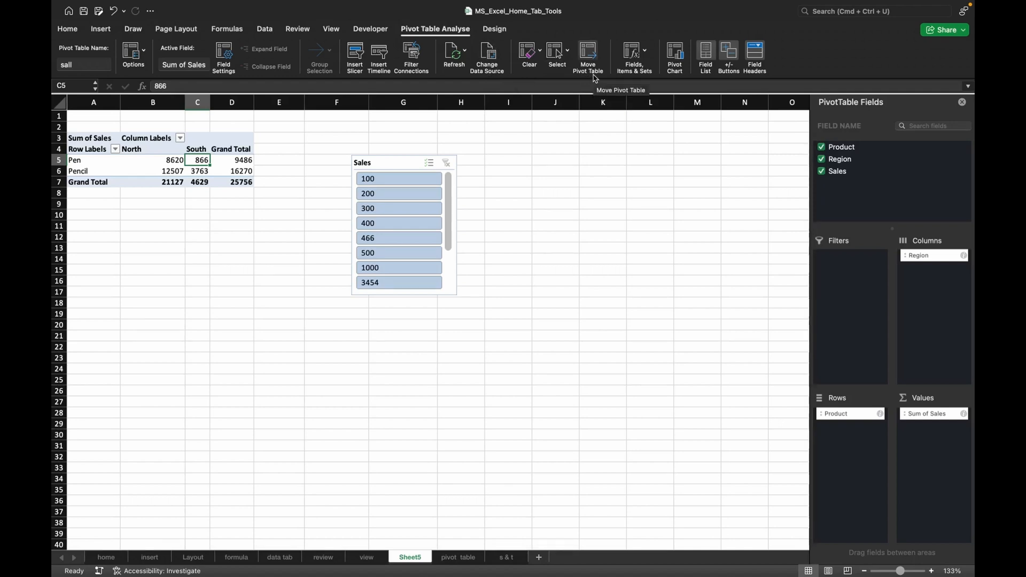
click(568, 57)
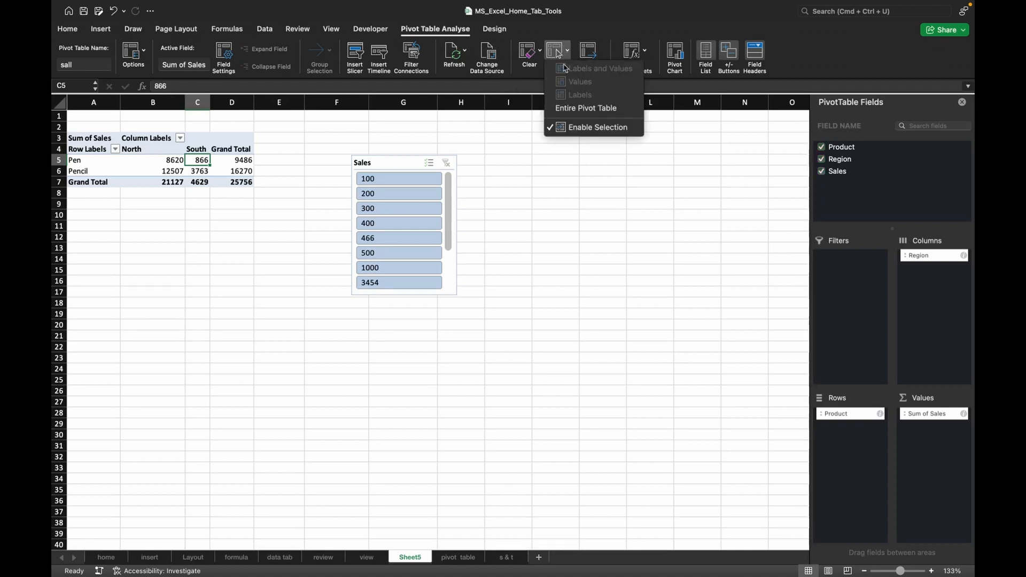
click(576, 170)
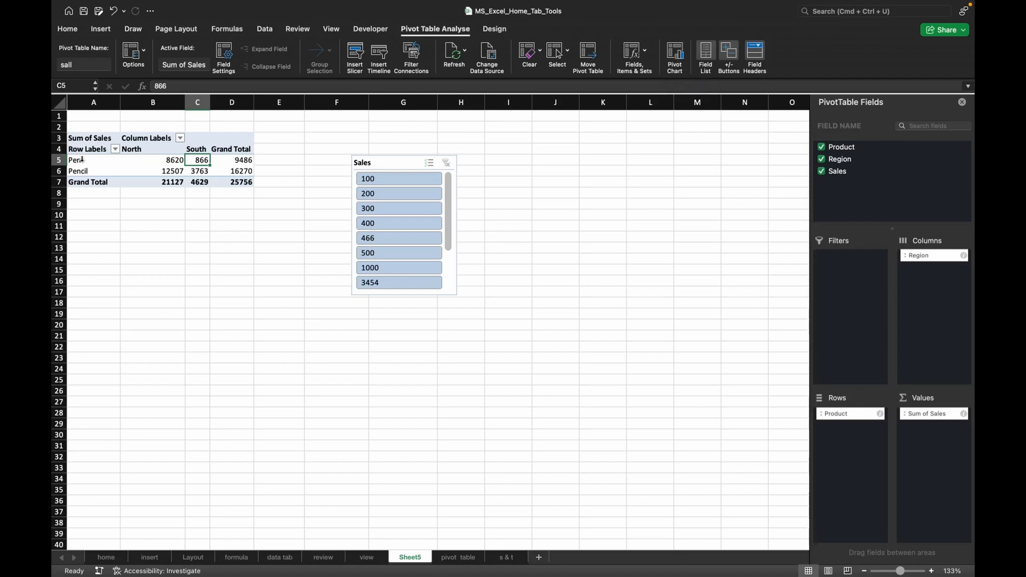
Insert a pivot chart from the Pen and Pencil rows of the pivot table, and delete the chart.
drag(82, 159, 190, 171)
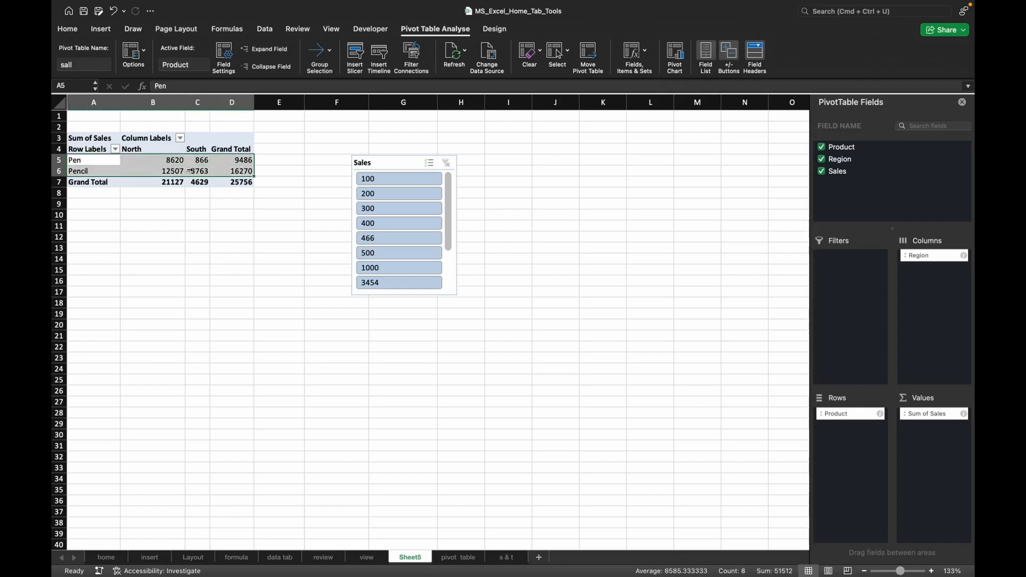
click(675, 54)
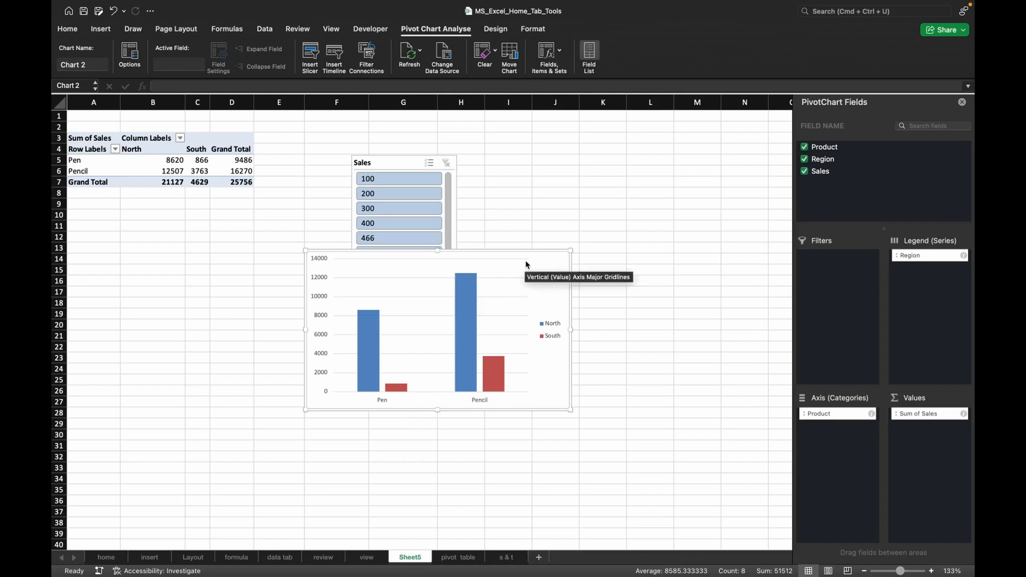
key(Delete)
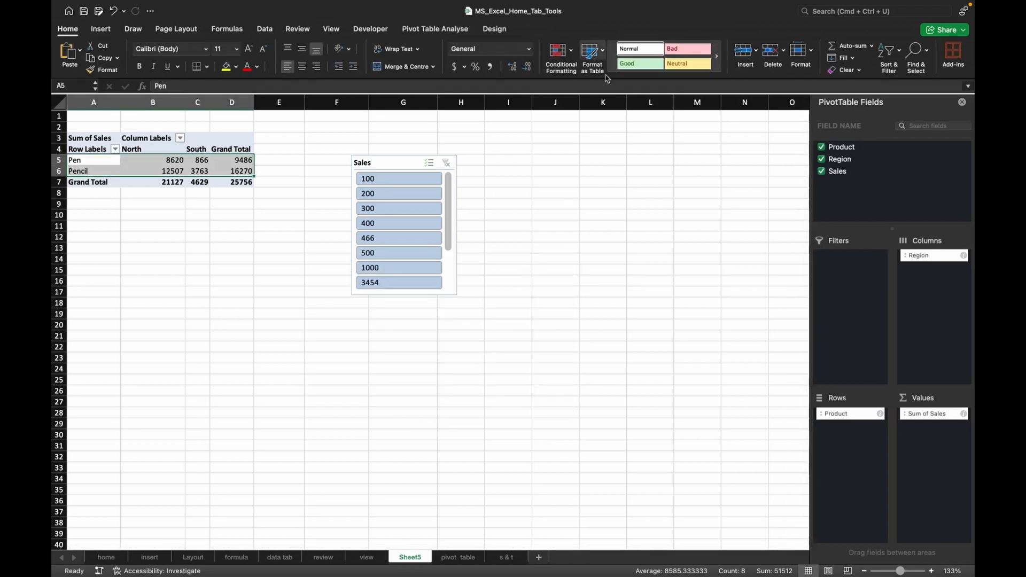
Examine the pivot table's South column and analysis tools, the source data on the pivot table sheet, and the Forms options.
click(198, 149)
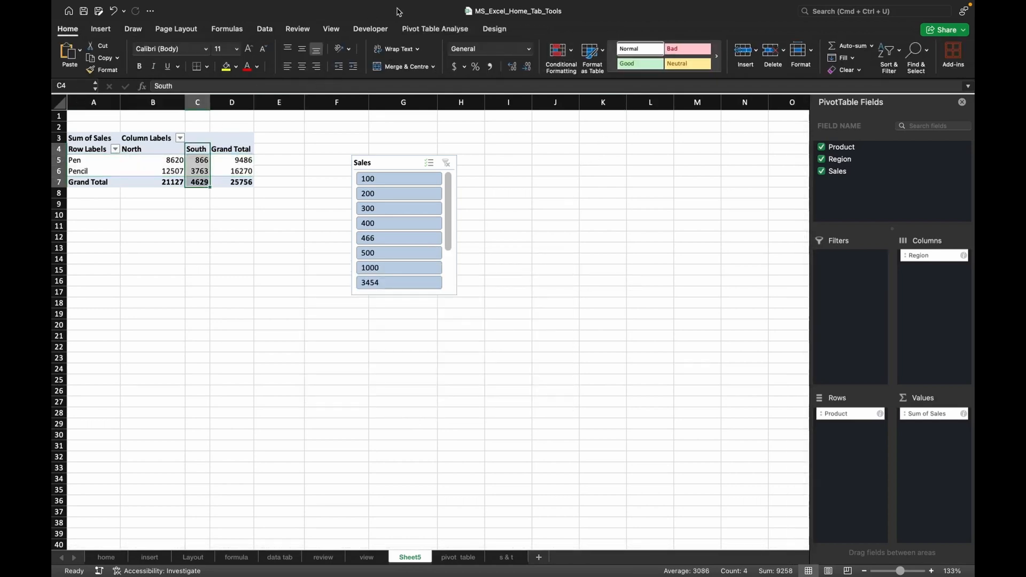
click(426, 30)
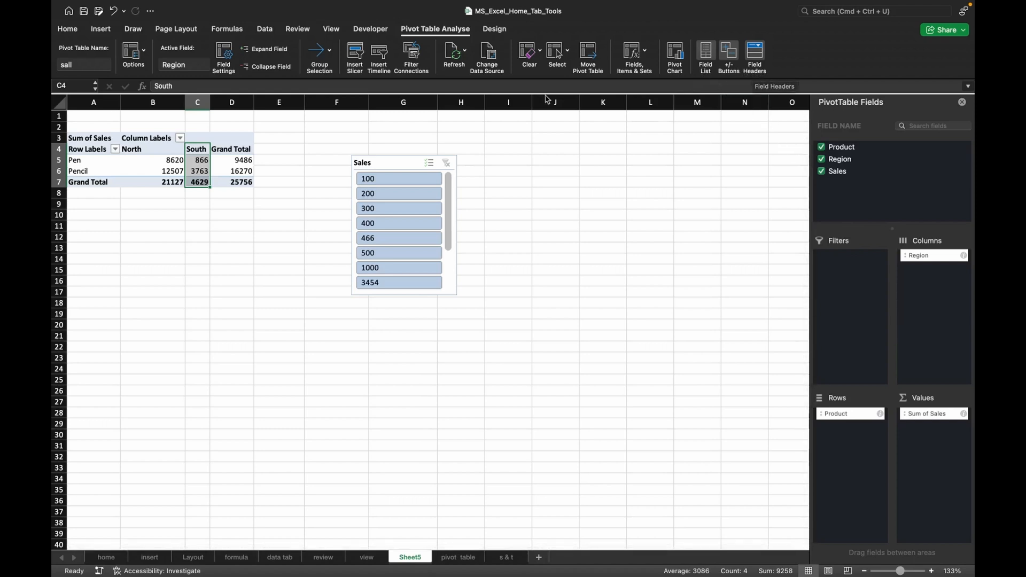
click(101, 29)
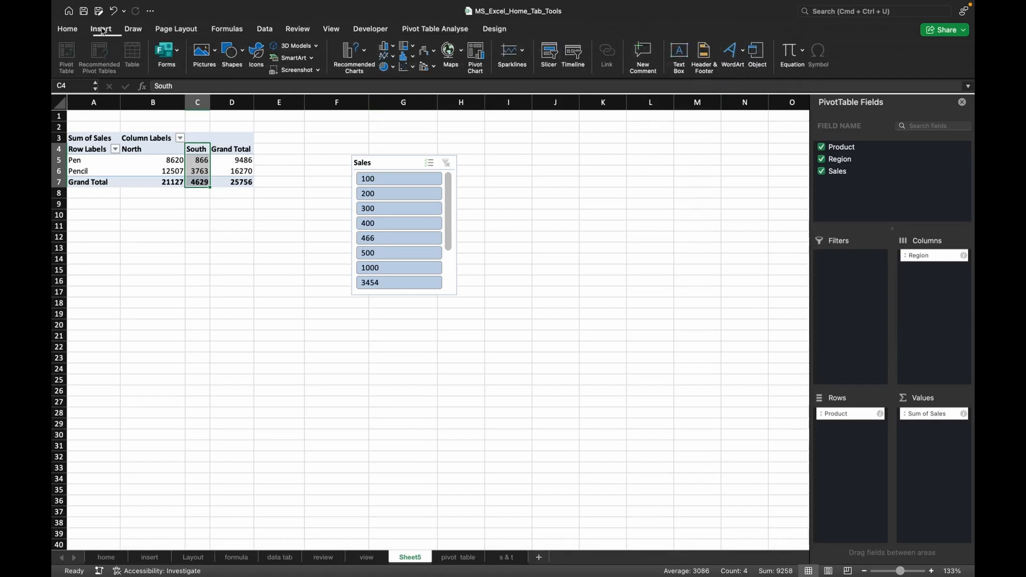
click(148, 218)
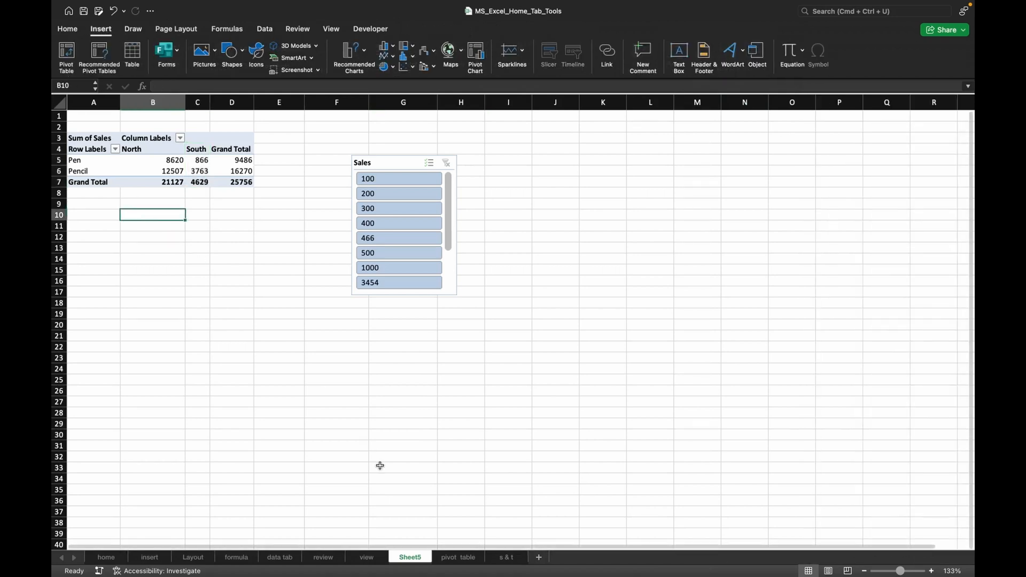
click(451, 558)
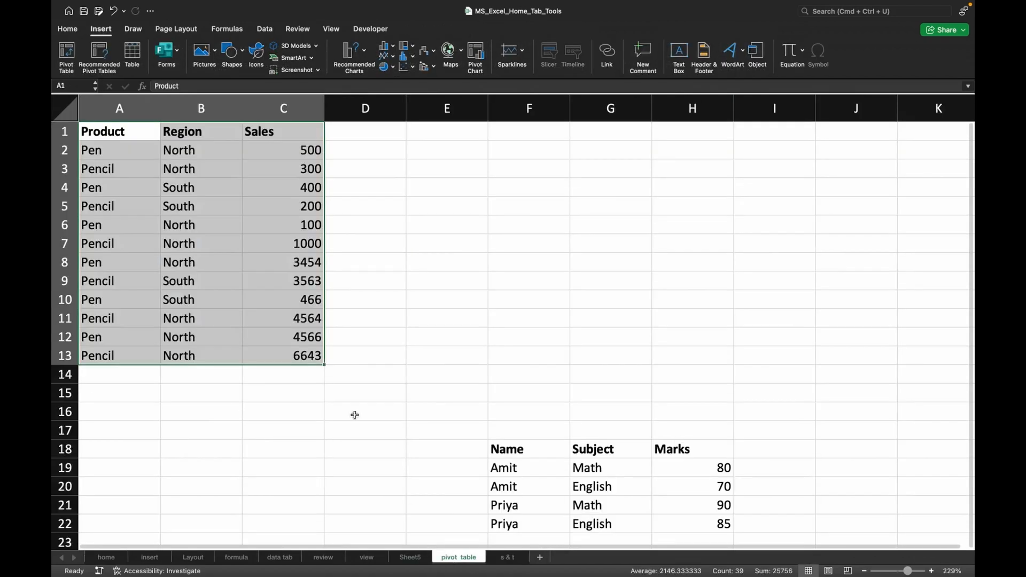
click(366, 318)
scroll(514, 386, down, 3)
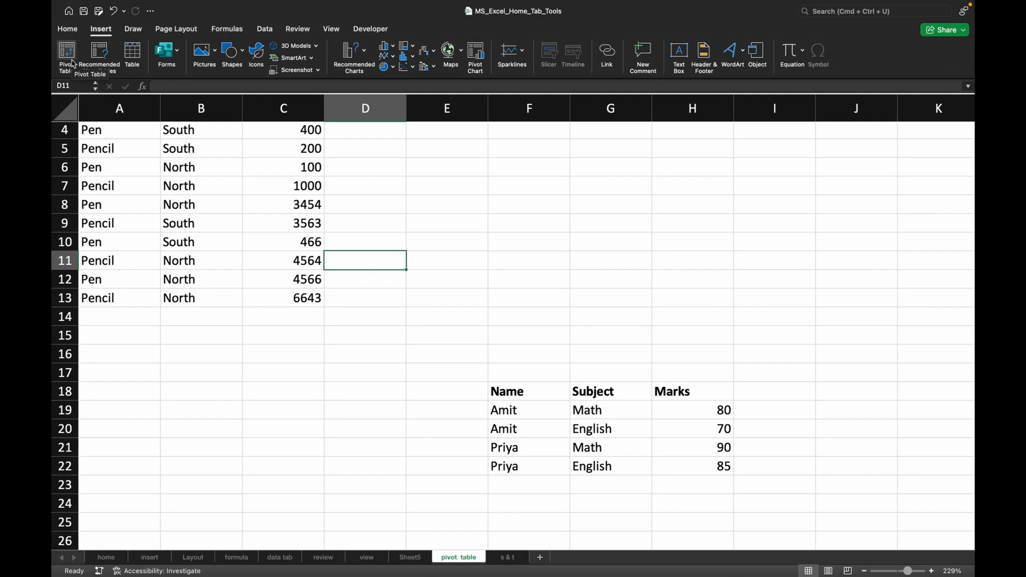
click(174, 56)
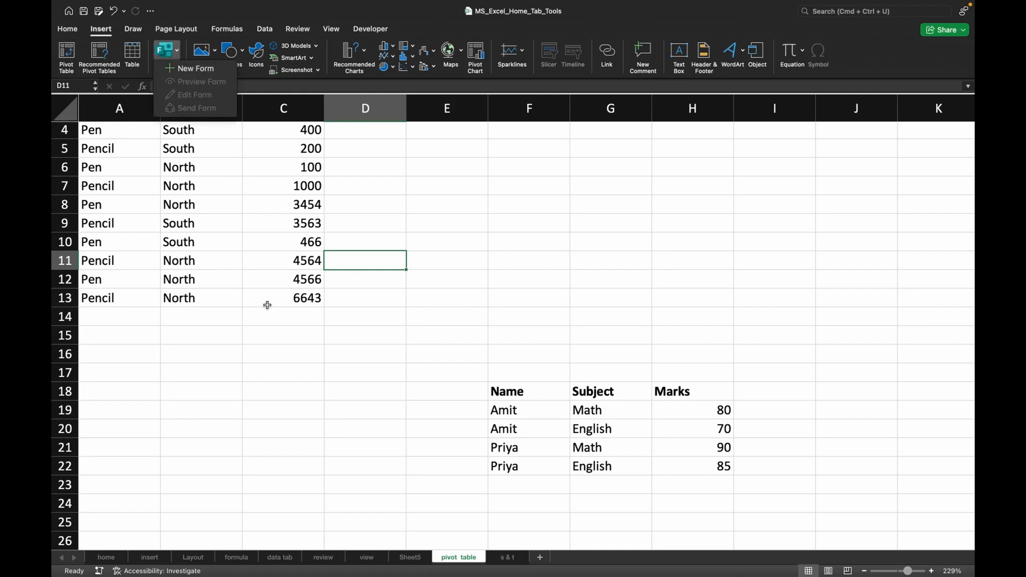
click(267, 336)
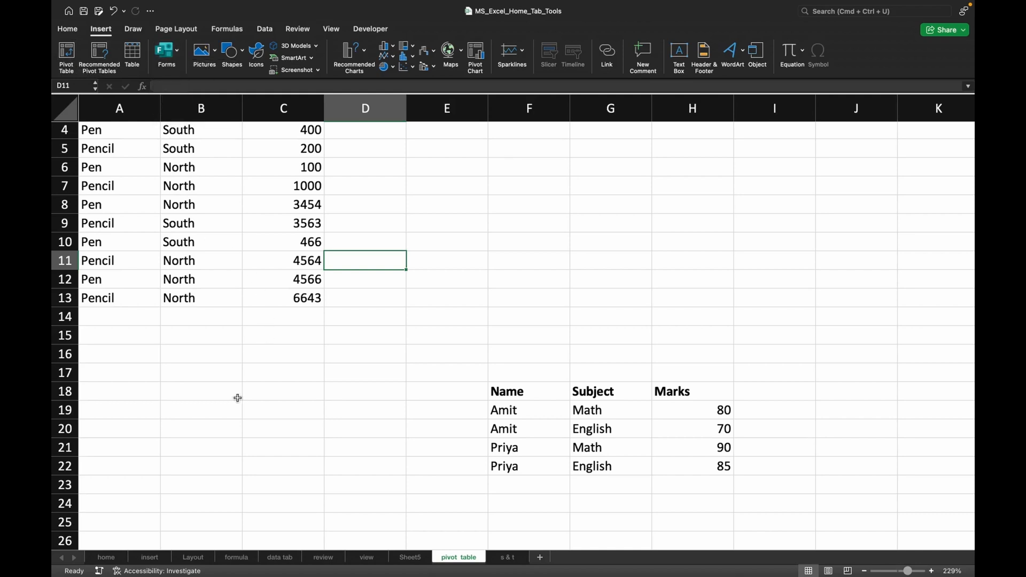
Switch to the insert sheet and select cell E11.
click(149, 557)
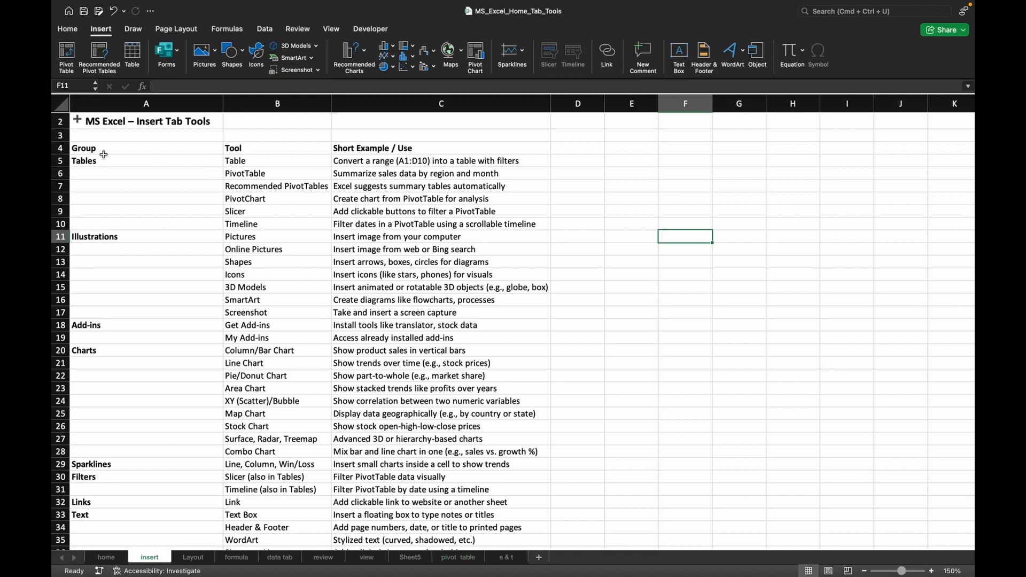
click(618, 239)
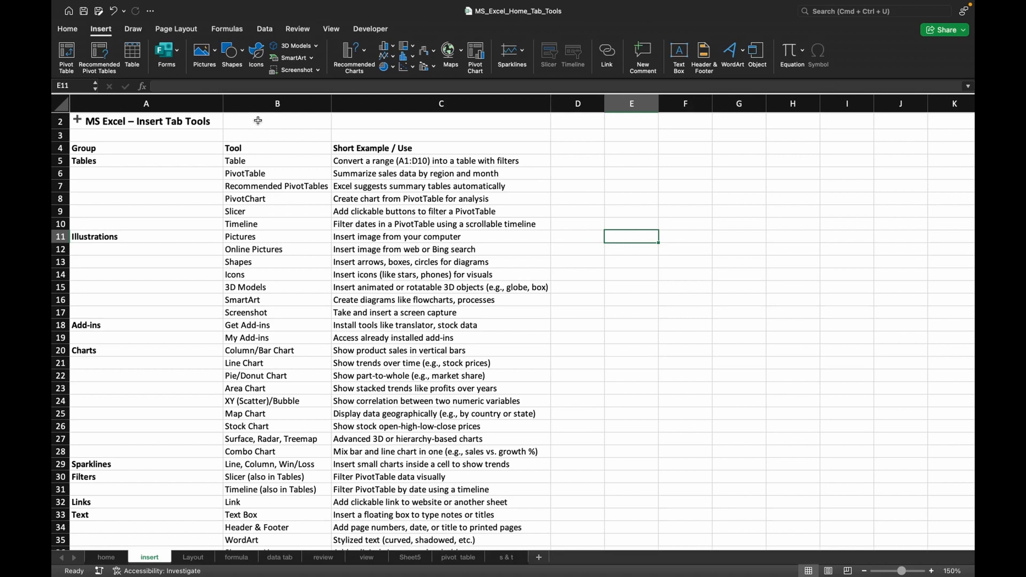
click(206, 57)
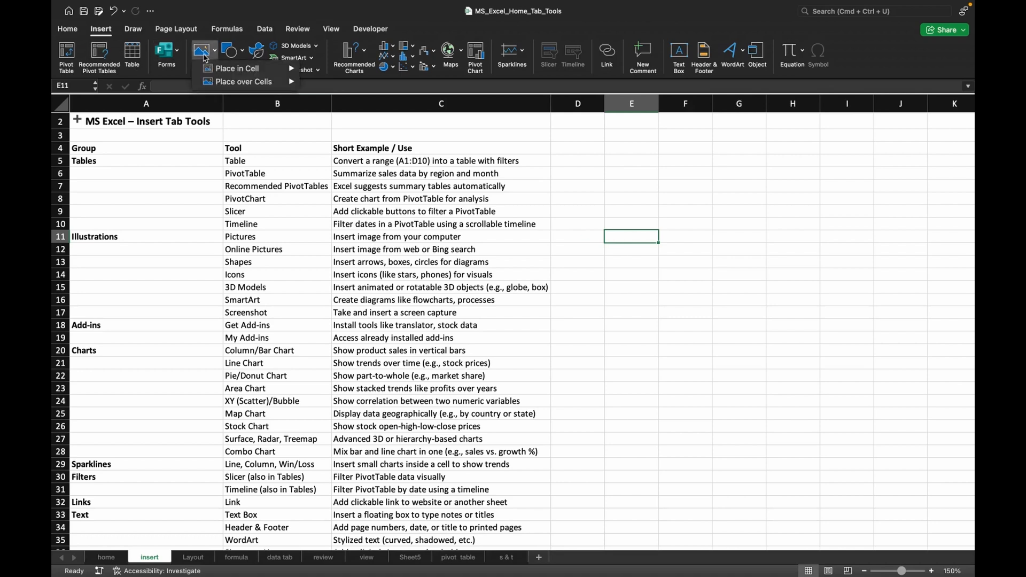
mouse_move(241, 71)
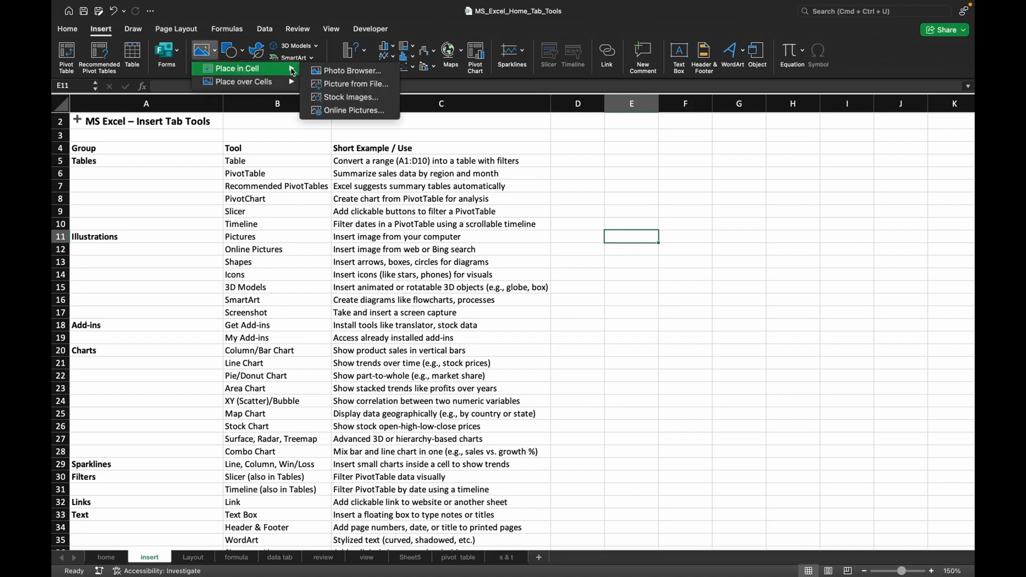
click(359, 83)
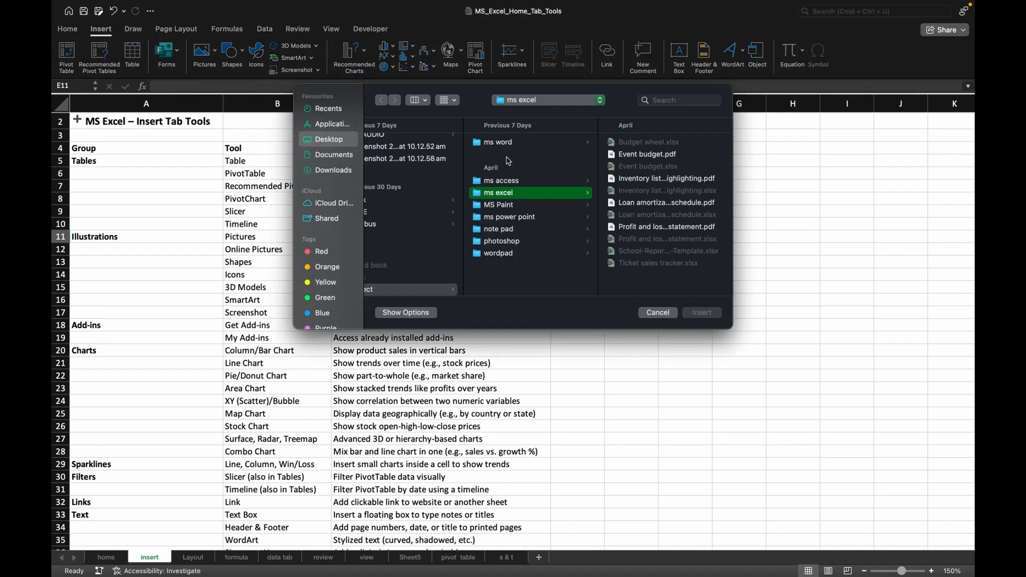
click(658, 313)
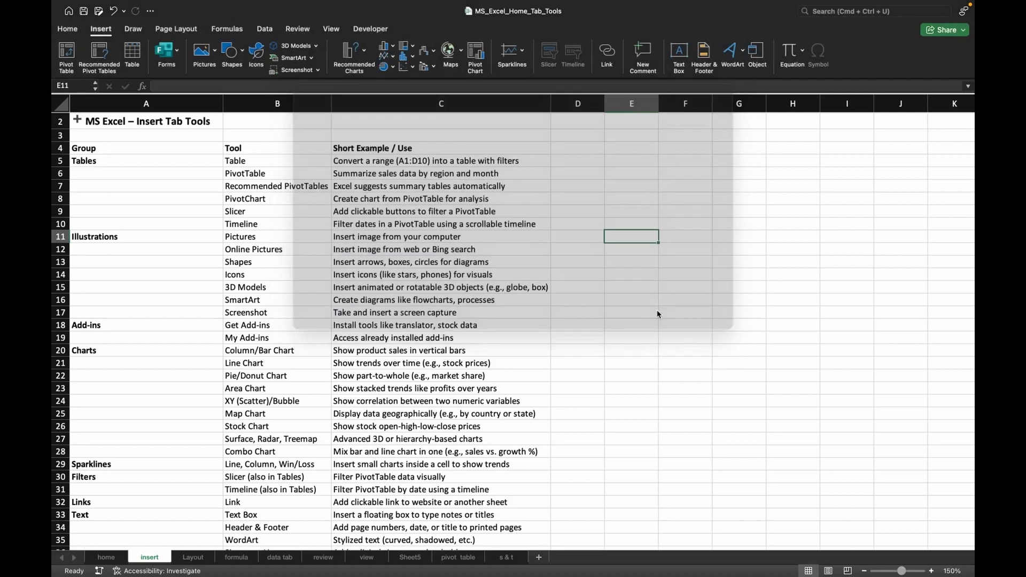
Try to insert an online picture placed over the cells.
click(202, 52)
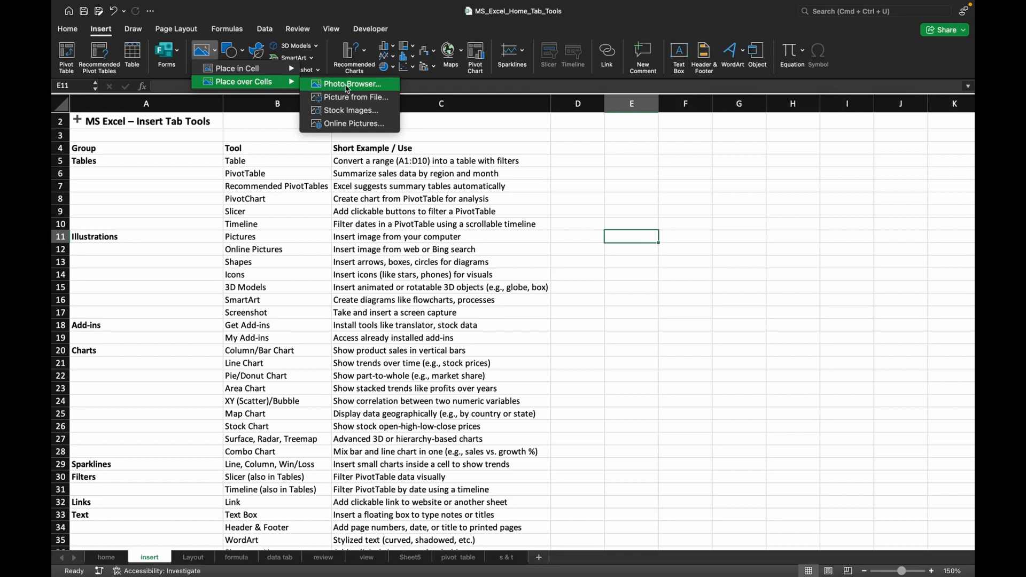
click(350, 124)
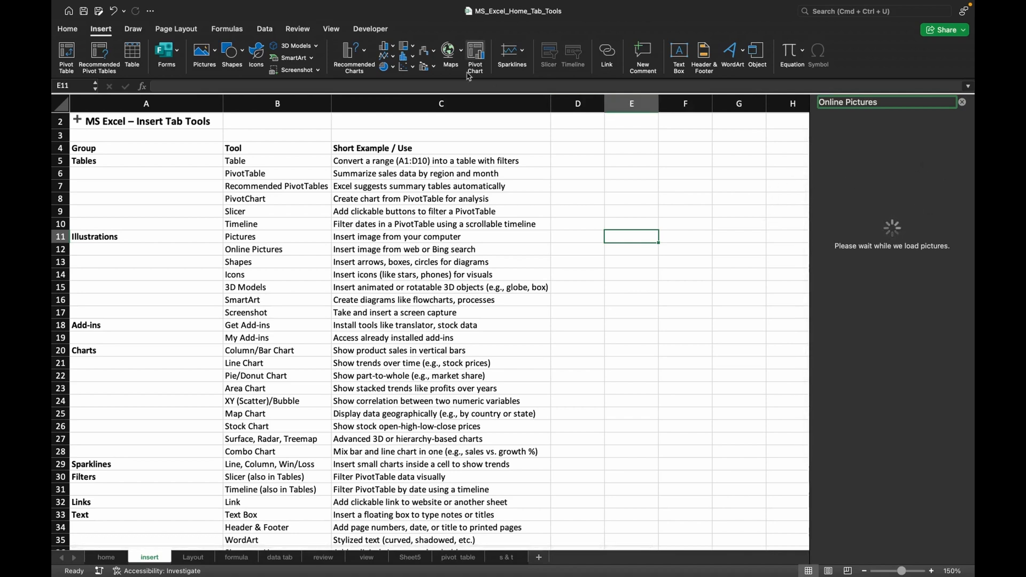
Insert the desktop image "Screenshot 2025-05-25 at 10.12.52 am" over the cells at E11, and dismiss the online pictures search.
click(197, 56)
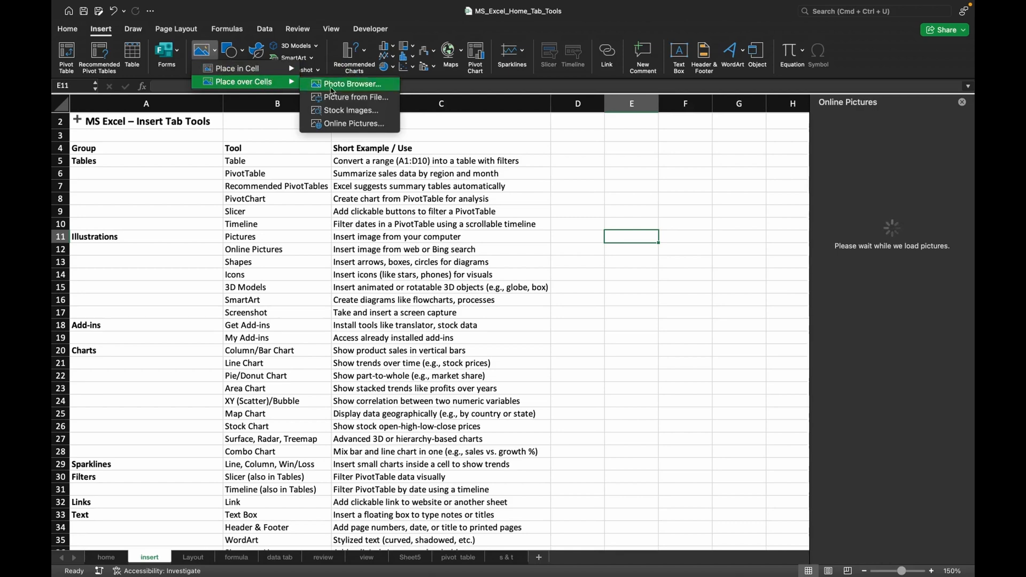
click(350, 96)
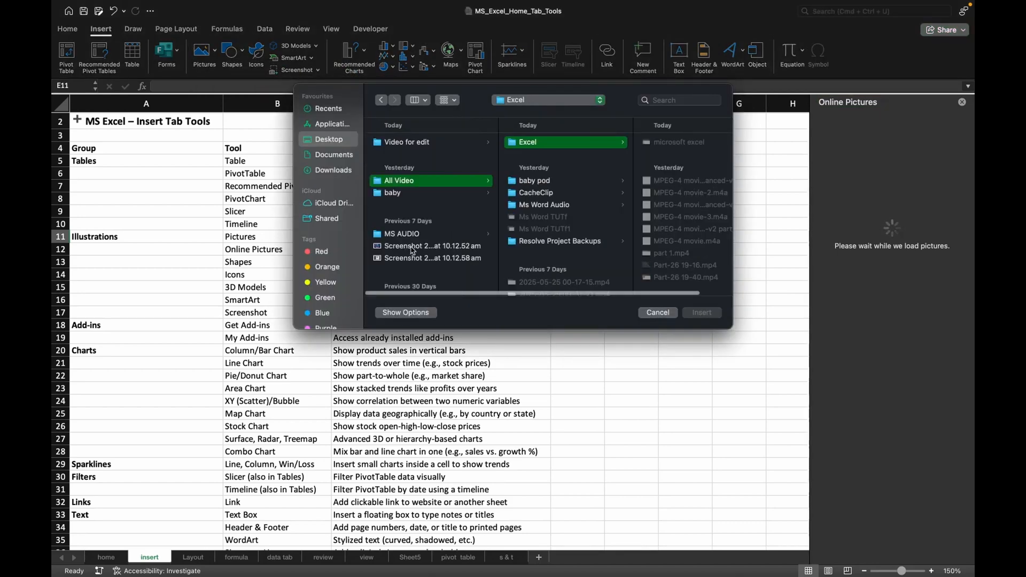
click(412, 246)
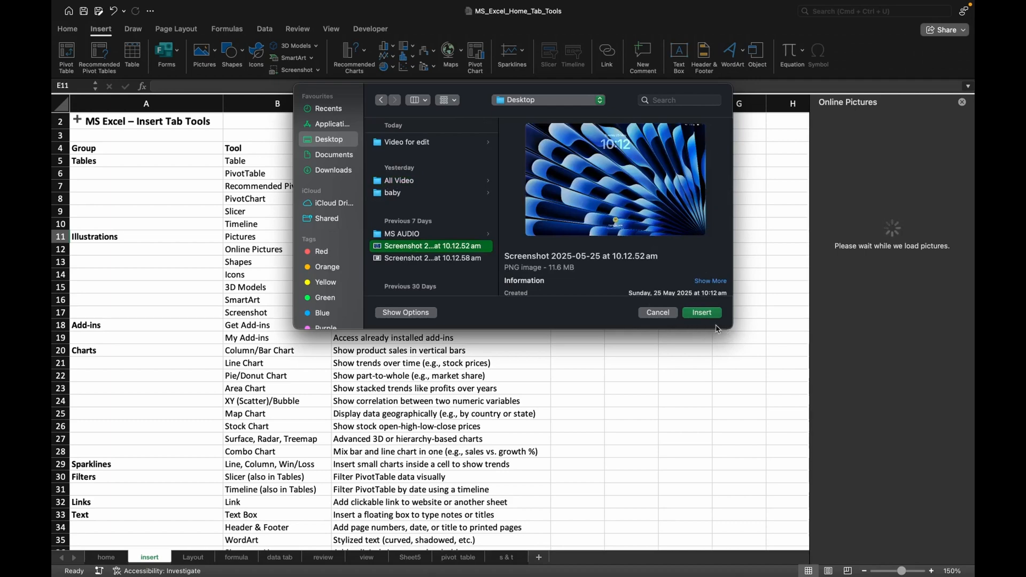
click(701, 313)
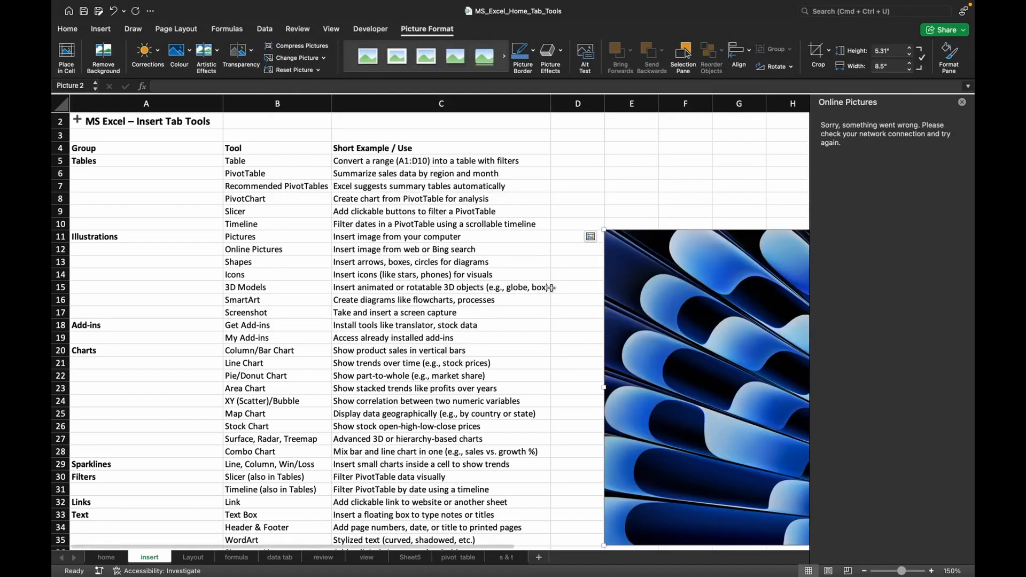
click(965, 106)
Shrink the inserted picture proportionally from its lower-right corner to about 1.82" high by 2.9" wide.
scroll(843, 267, right, 3)
scroll(842, 267, down, 1)
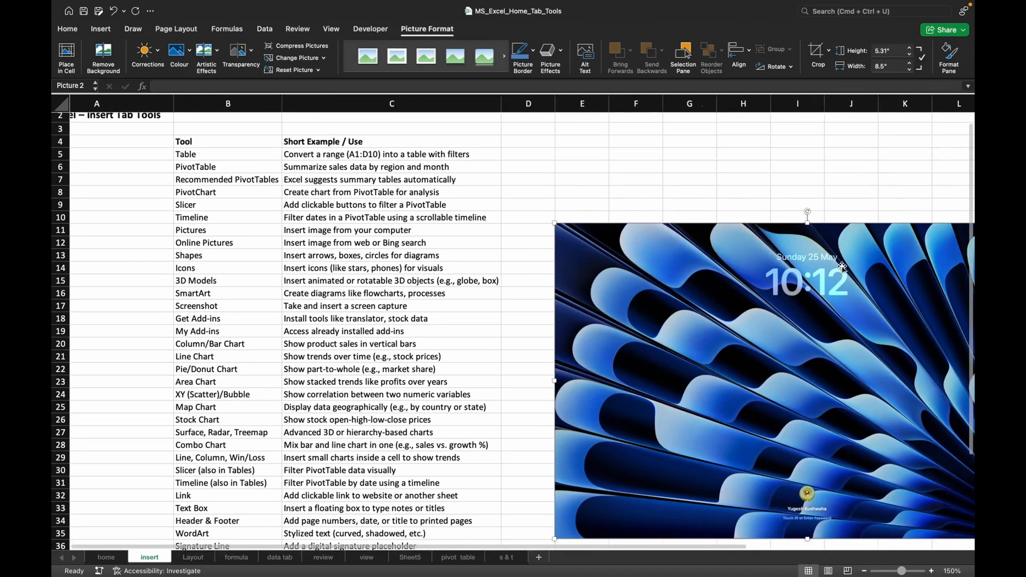
scroll(842, 267, right, 3)
scroll(842, 267, down, 1)
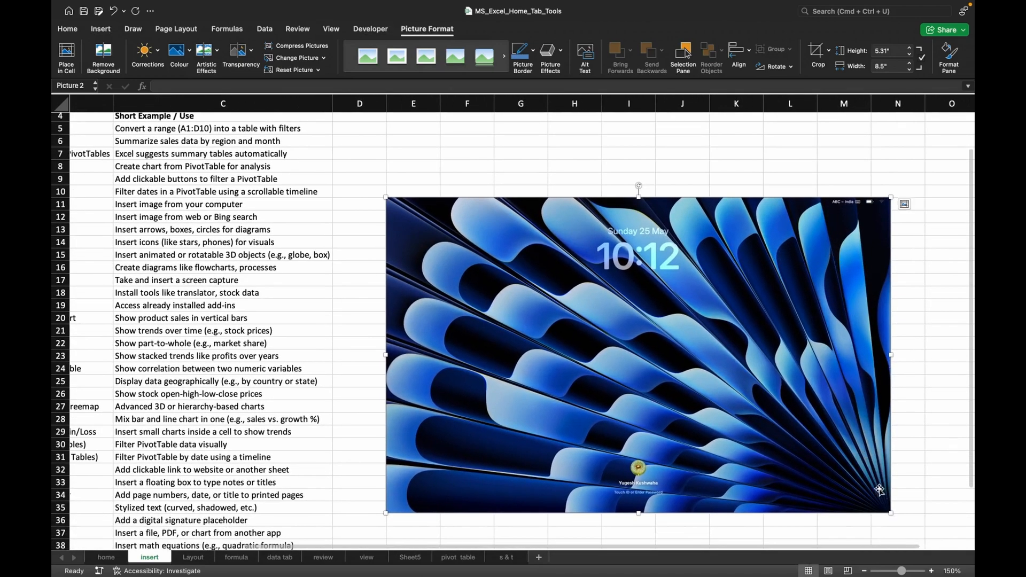
drag(891, 513, 498, 308)
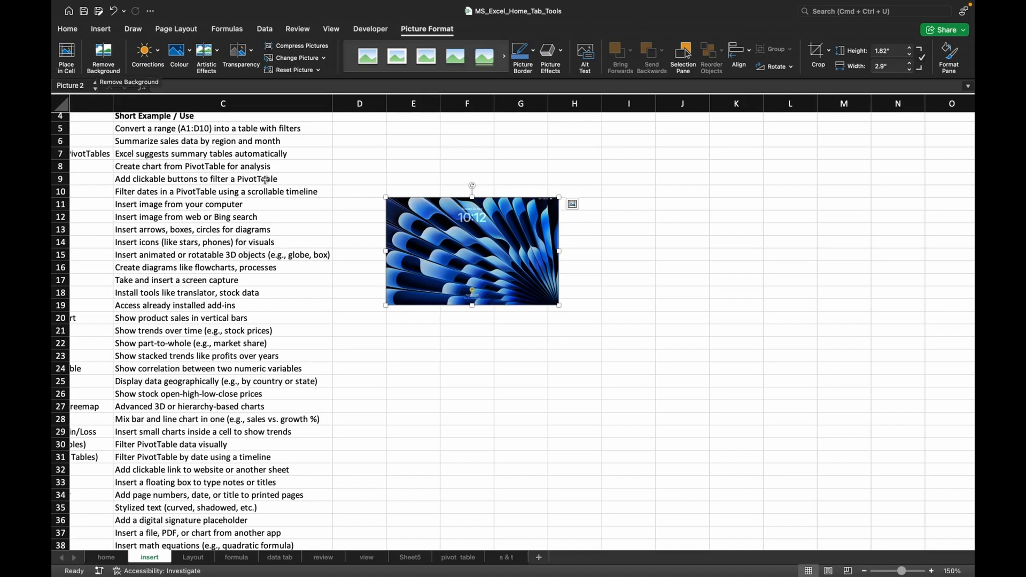
Remove the picture's background, marking extra blue petals in its centre and right side as areas to keep, and apply the result.
click(102, 69)
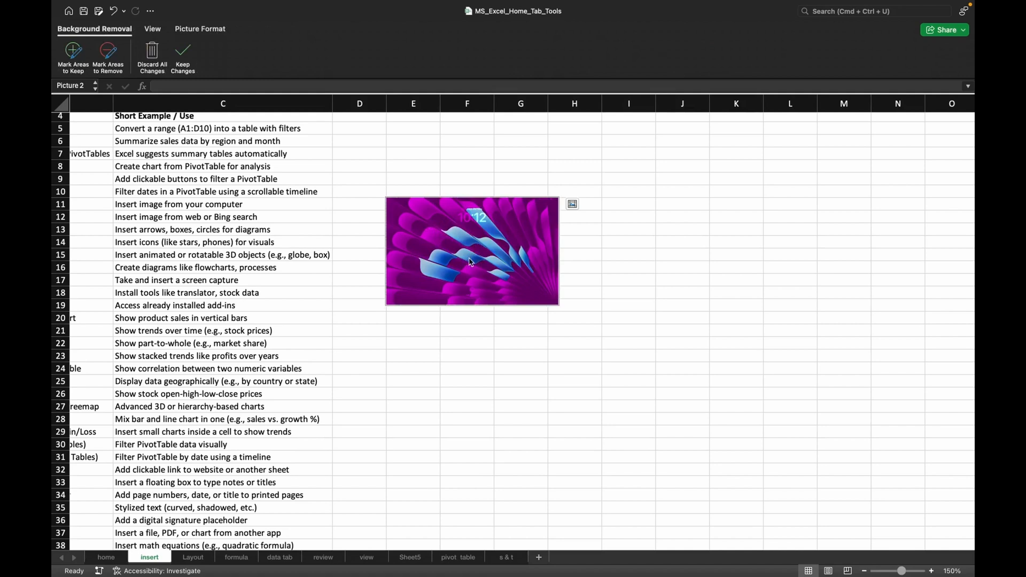
click(73, 54)
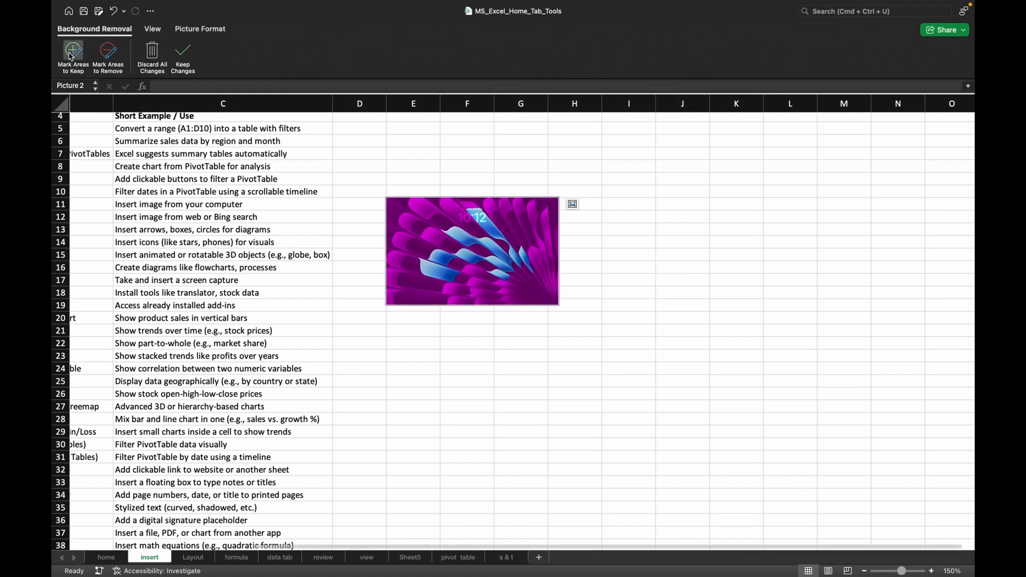
click(422, 230)
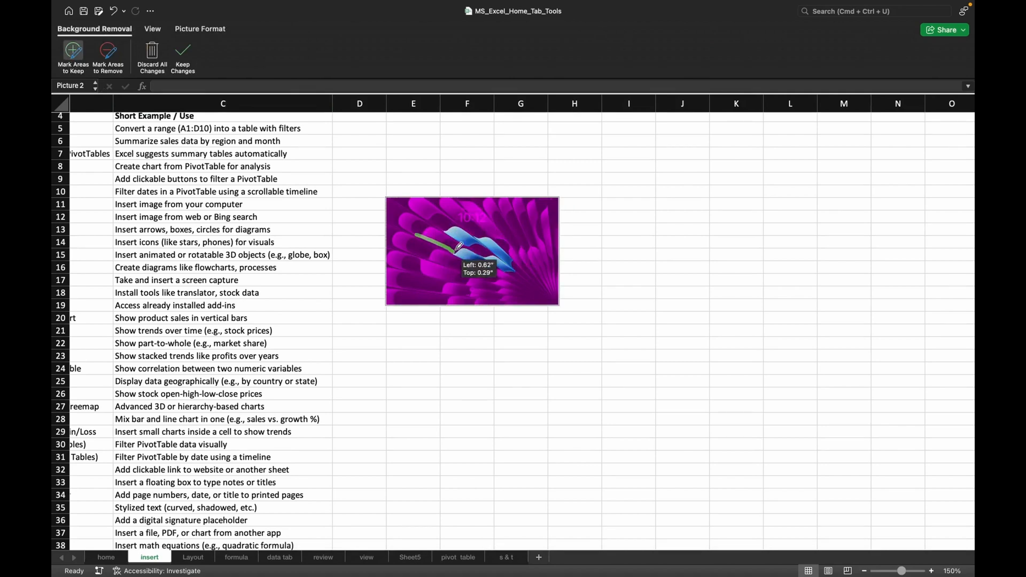
click(424, 231)
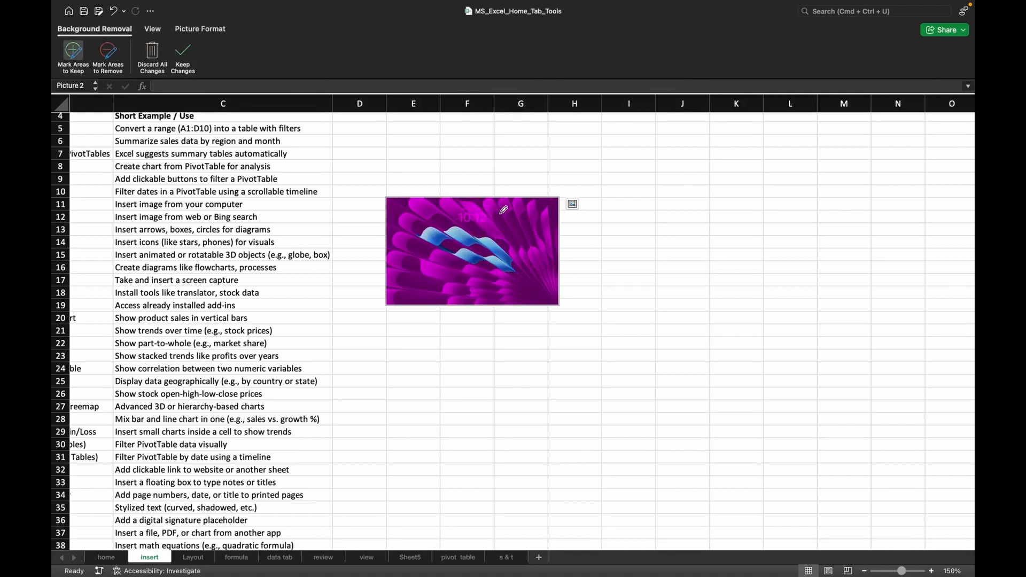
drag(502, 212, 553, 274)
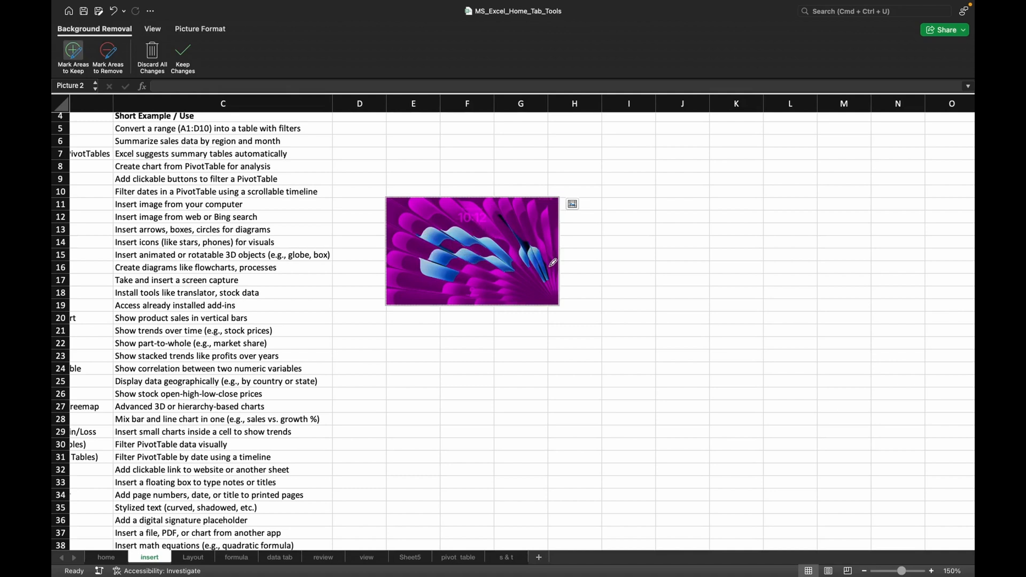
drag(485, 289, 523, 247)
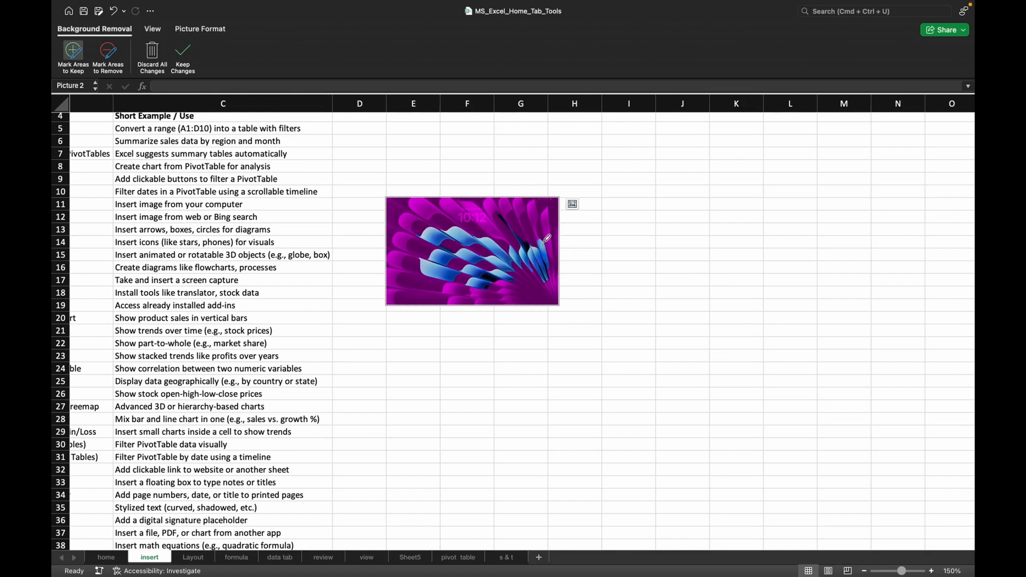
drag(537, 261, 557, 230)
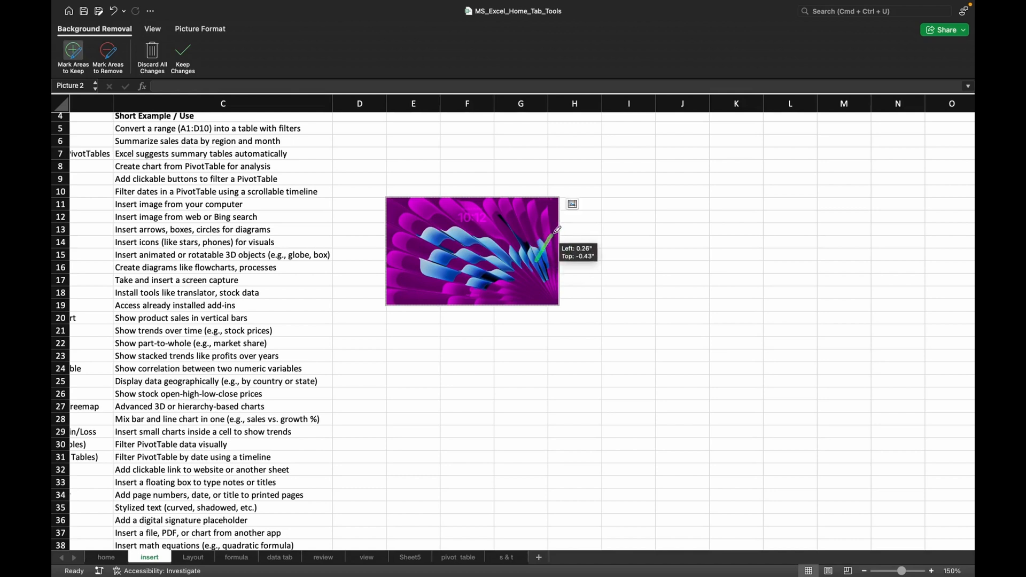
drag(470, 265, 478, 233)
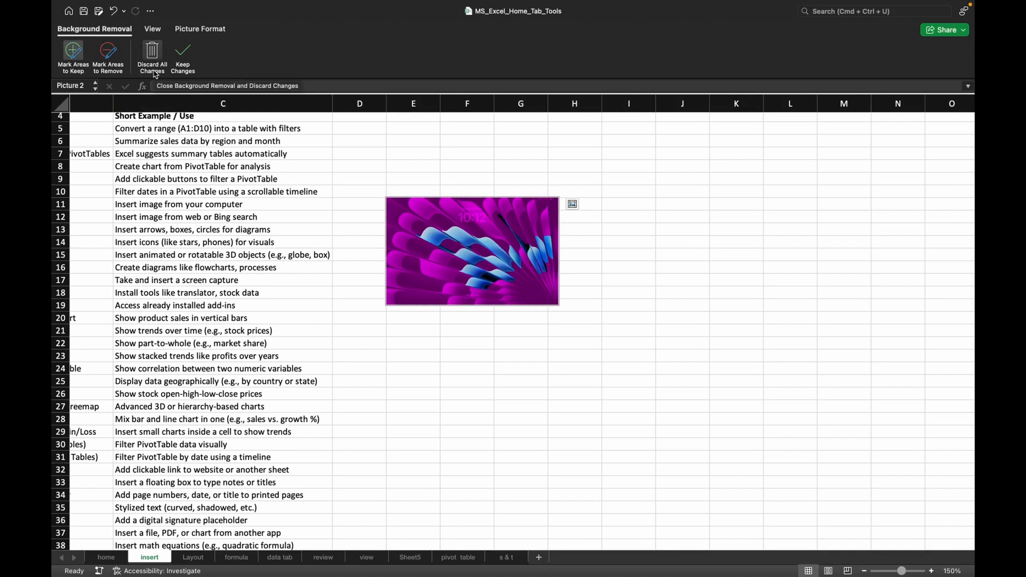
click(183, 58)
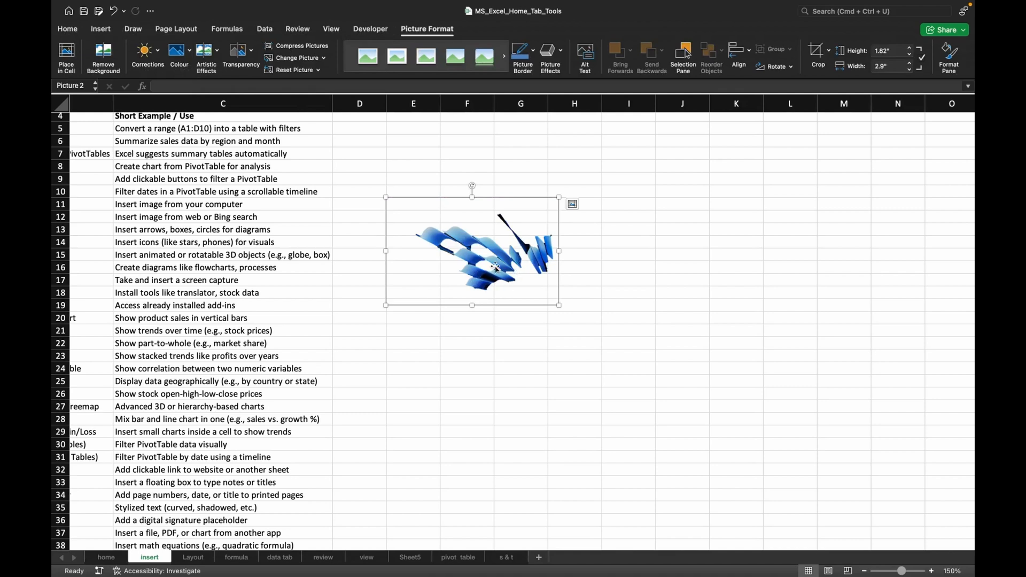
Undo the applied background removal and discard all its changes to restore the full picture.
key(super+z)
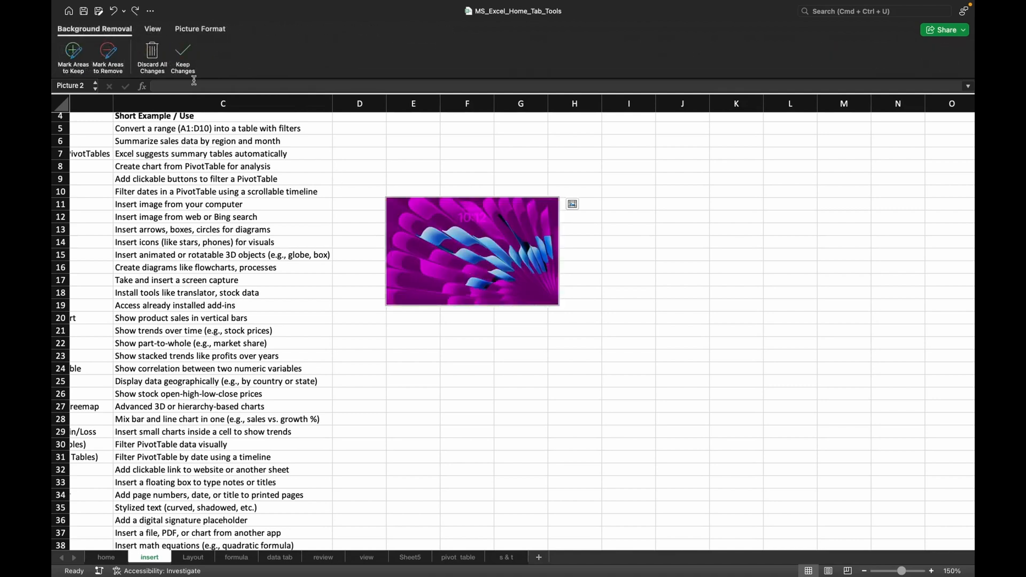
click(153, 67)
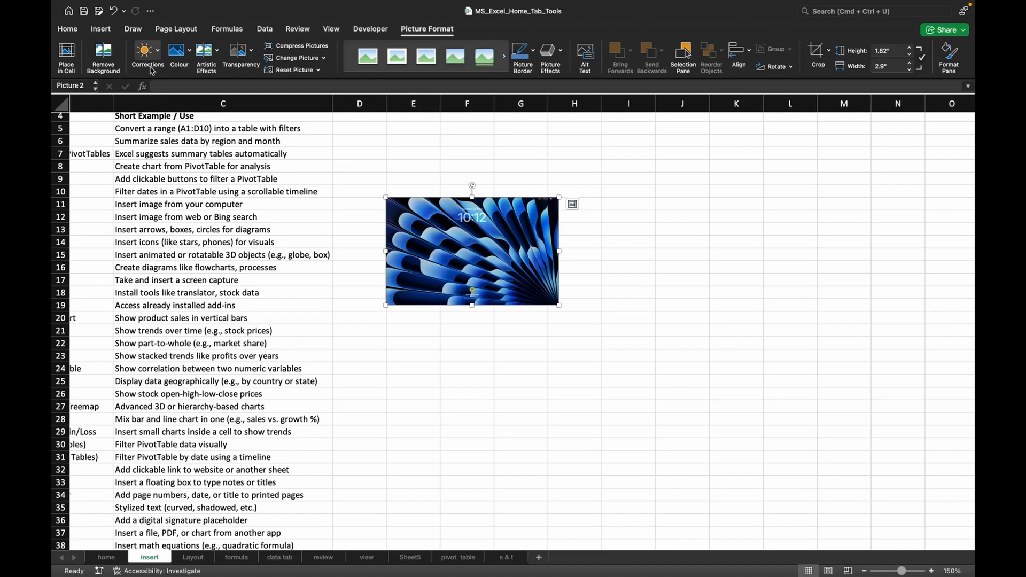
Apply the brightest, highest-contrast correction preset to the picture and recolour it in light orange.
click(158, 53)
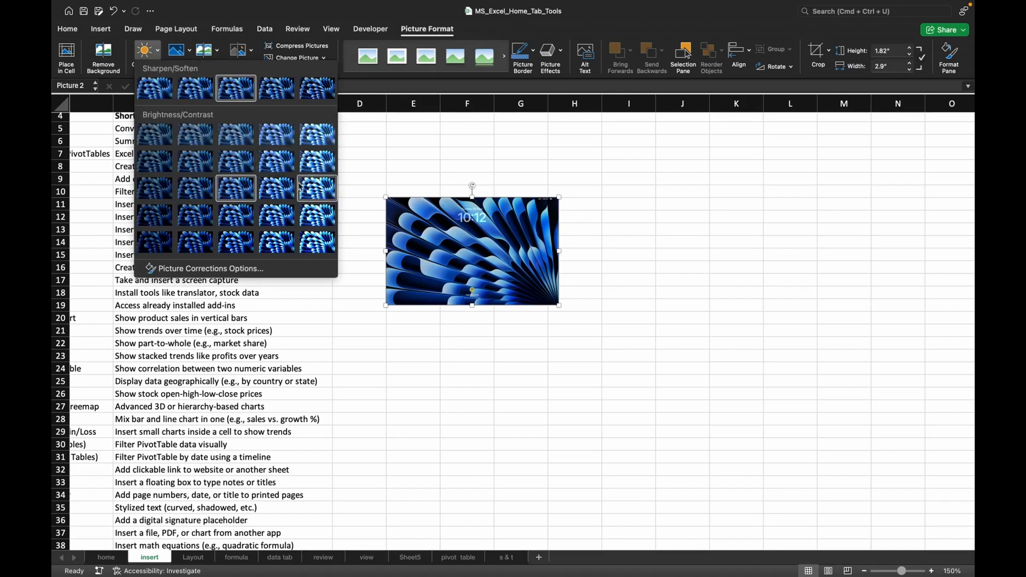
click(319, 240)
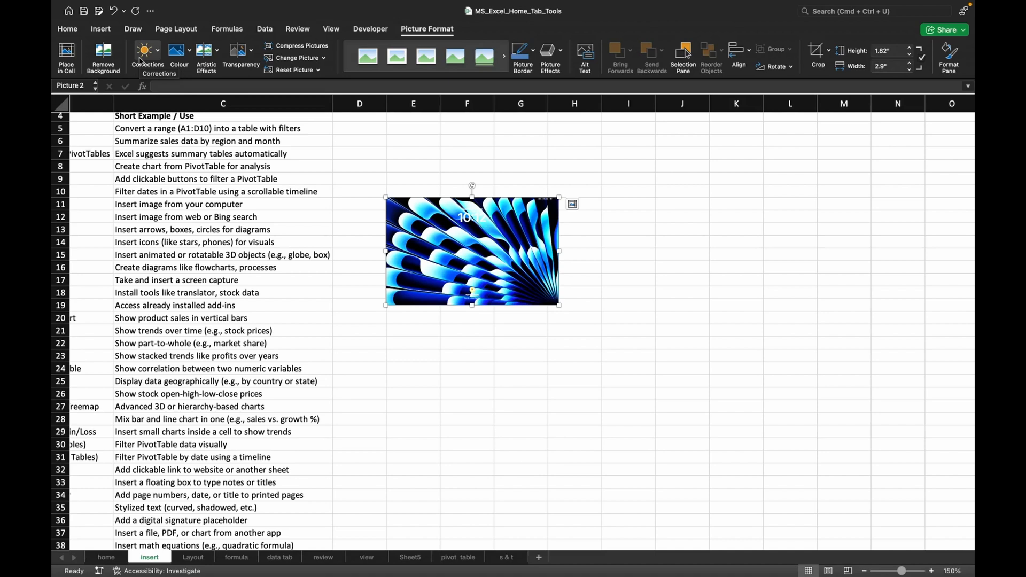
click(190, 57)
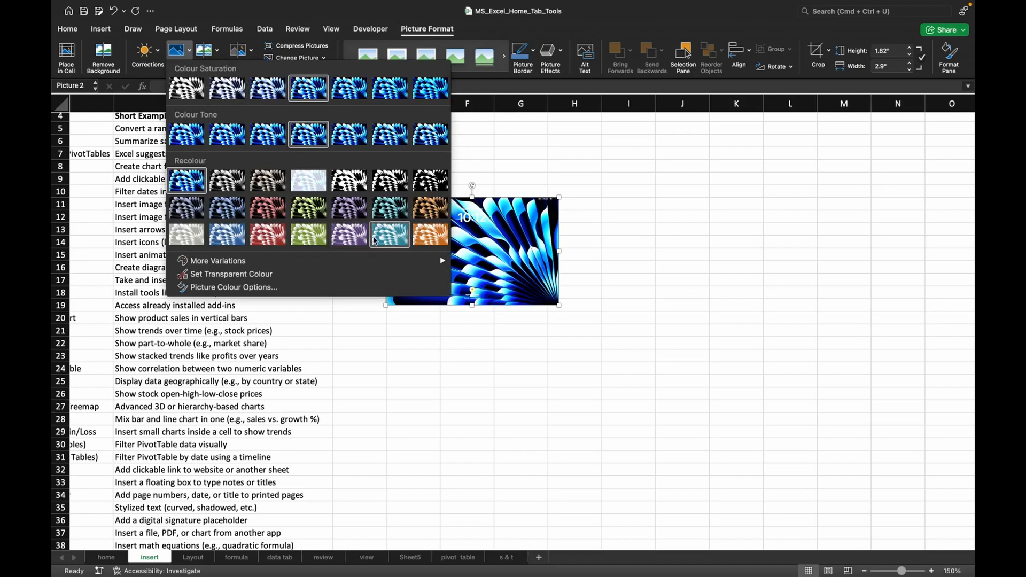
click(427, 237)
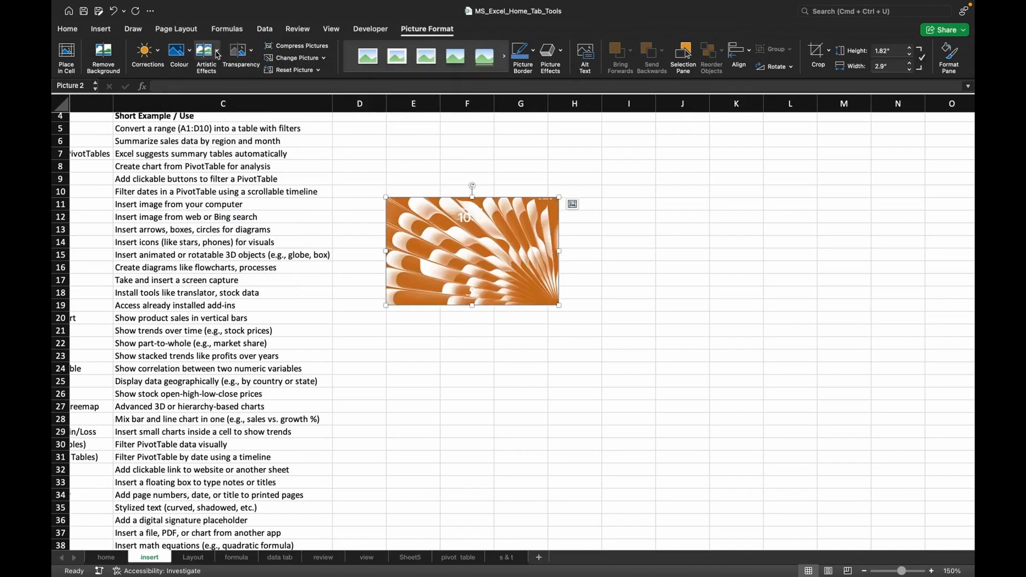
Apply a plastic-wrap-style artistic effect to the picture and make it semi-transparent with a transparency preset.
click(216, 53)
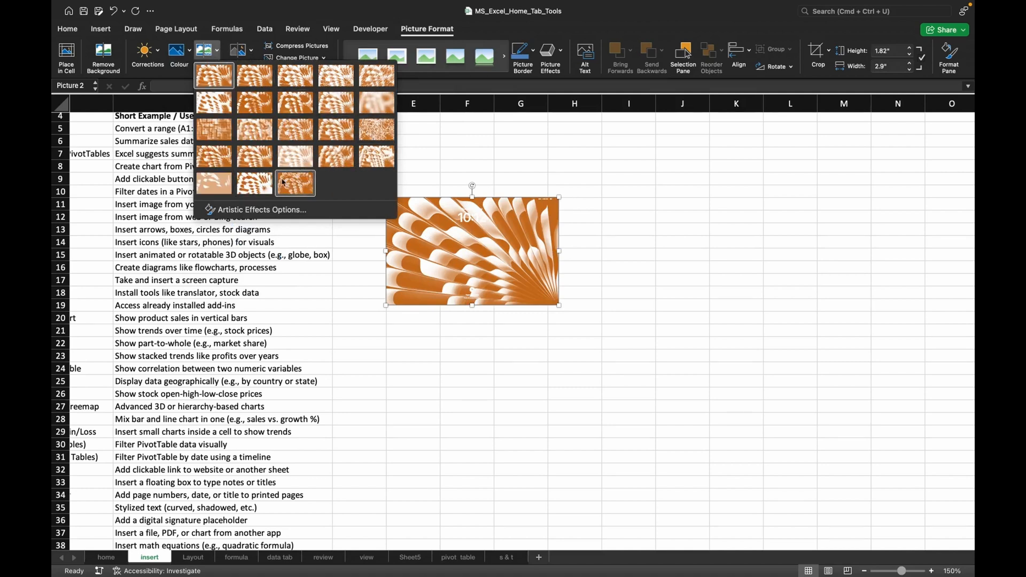
click(365, 163)
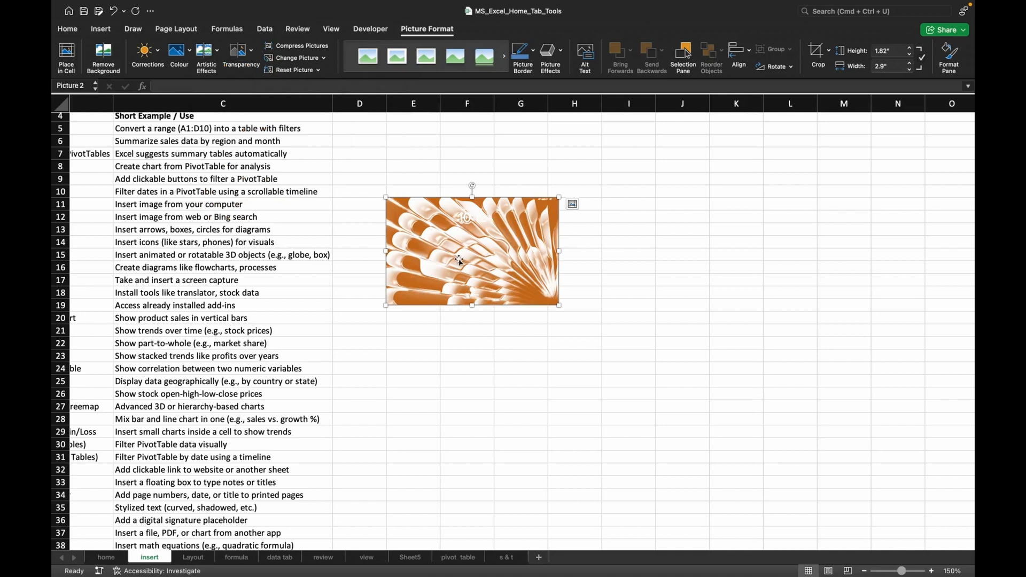
click(251, 58)
click(408, 76)
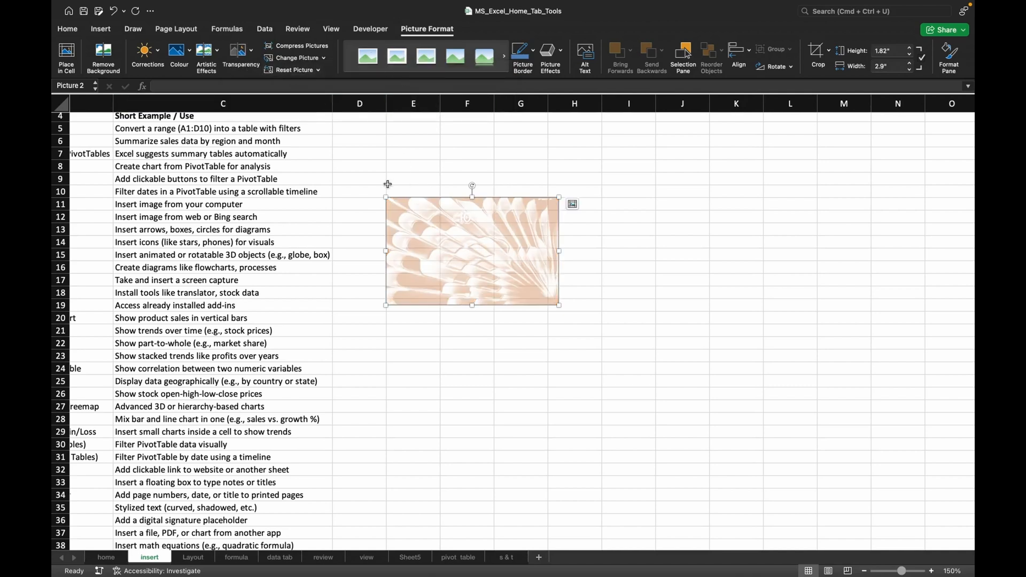
click(299, 47)
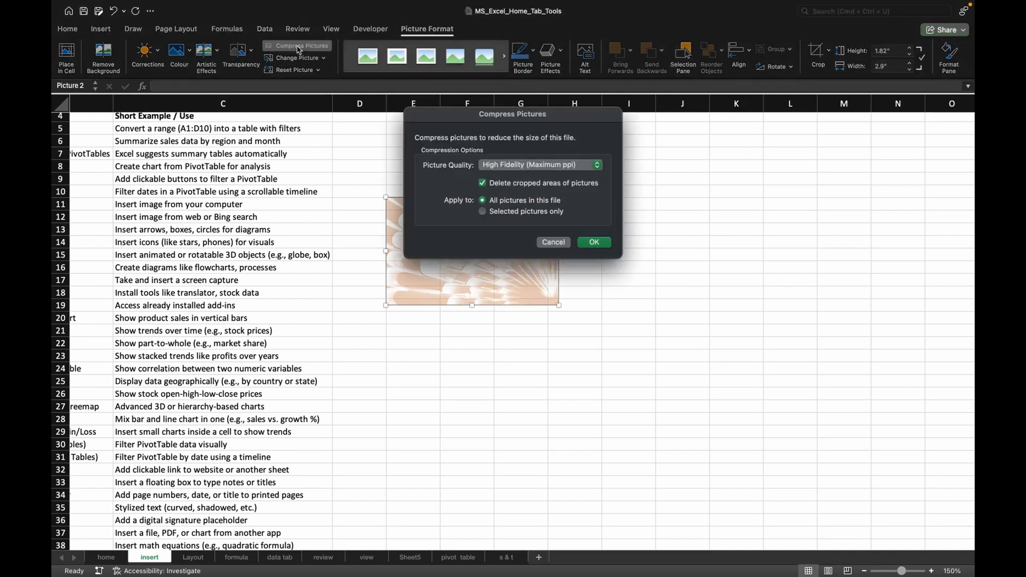
click(539, 166)
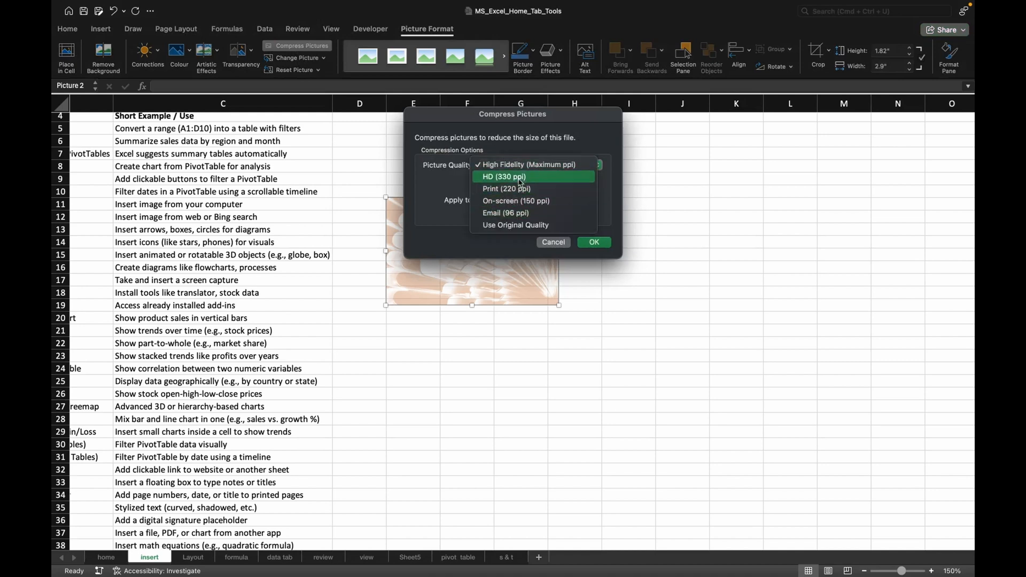
click(556, 248)
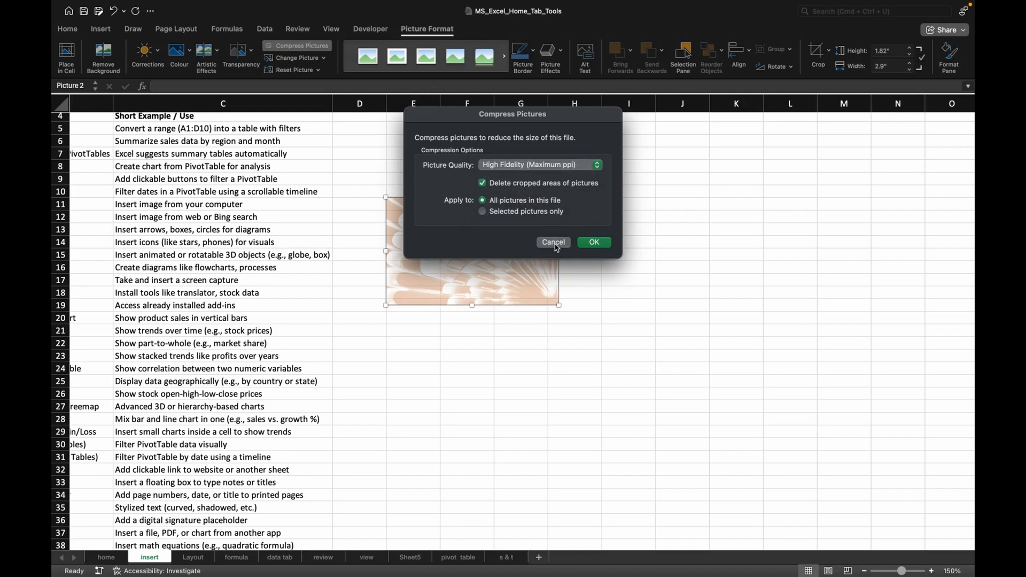
click(555, 243)
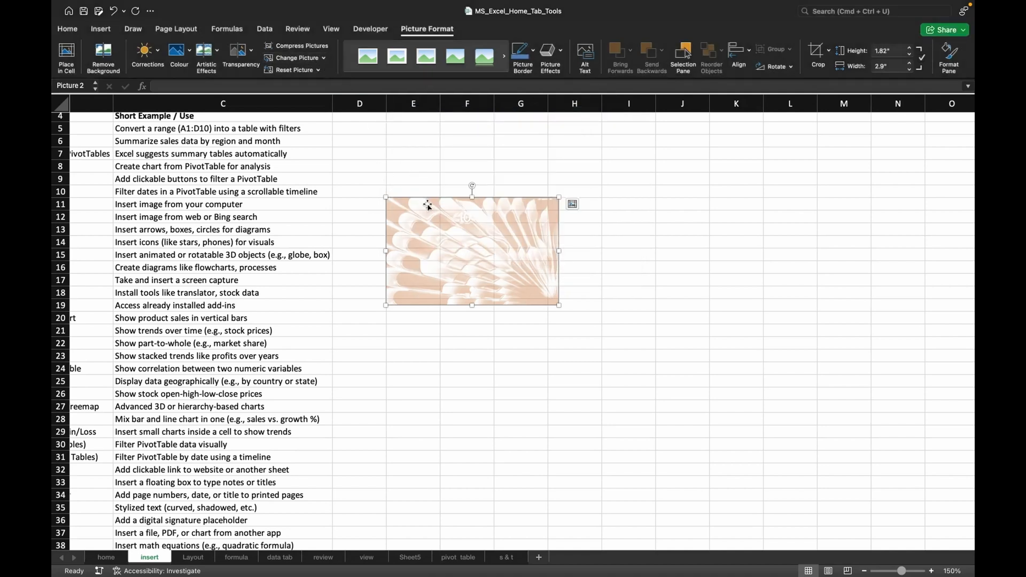
click(305, 59)
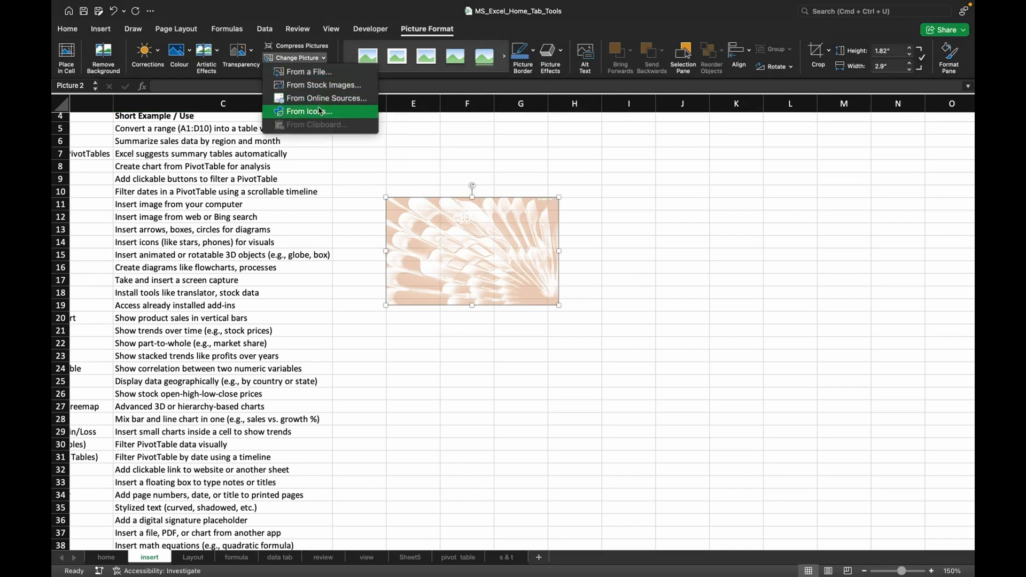
click(367, 148)
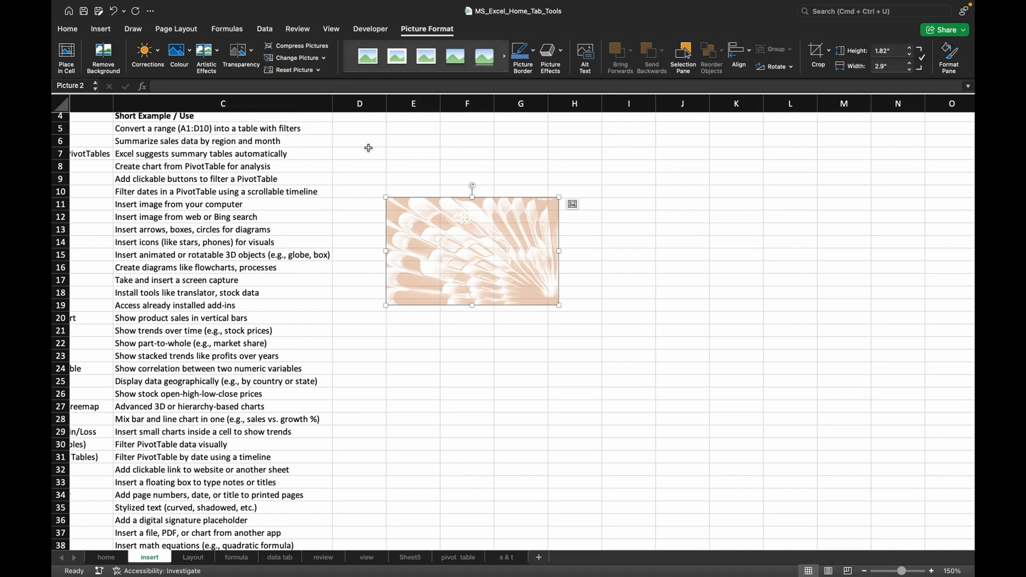
Reset the picture's formatting and apply the oval picture style with a thick black frame and a shadow beneath.
click(304, 71)
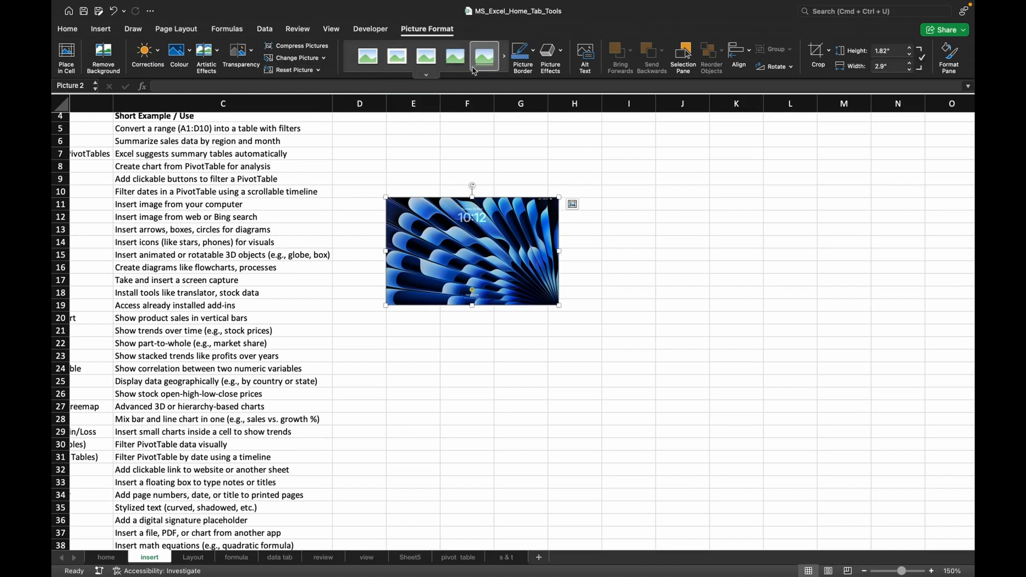
click(505, 60)
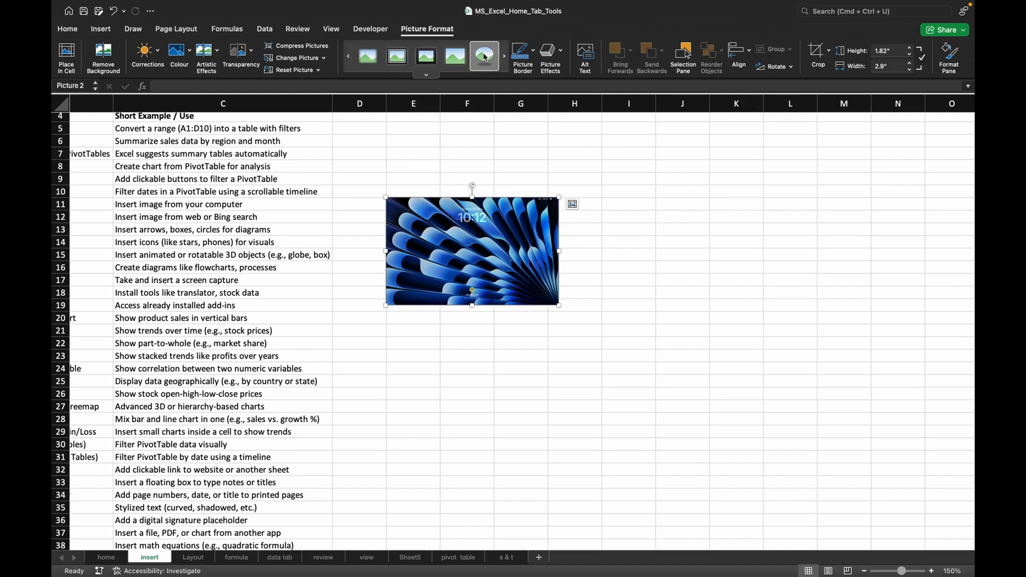
click(485, 57)
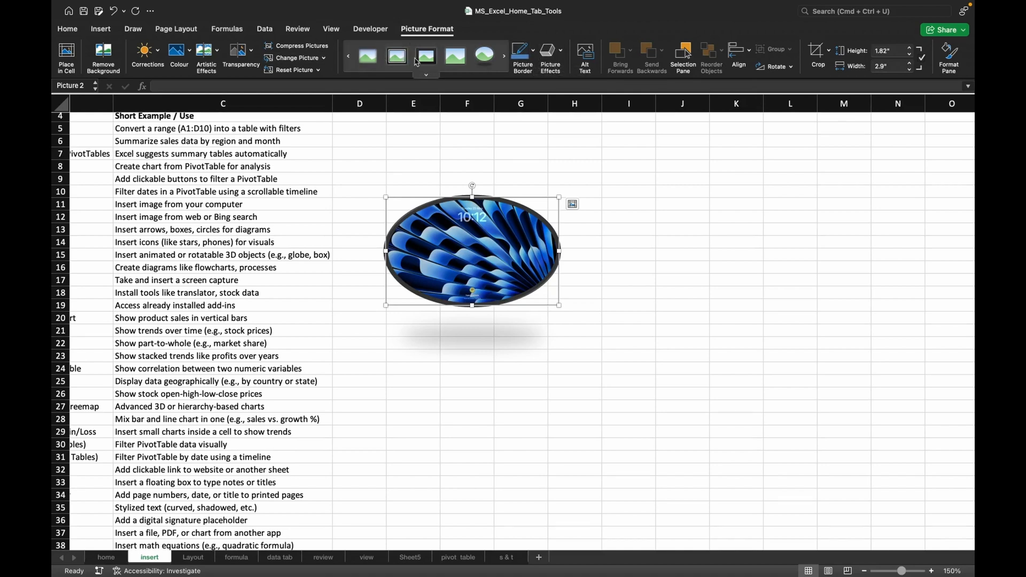
Colour the oval picture's border standard red and apply a parallel 3D rotation preset that turns it sideways.
click(533, 55)
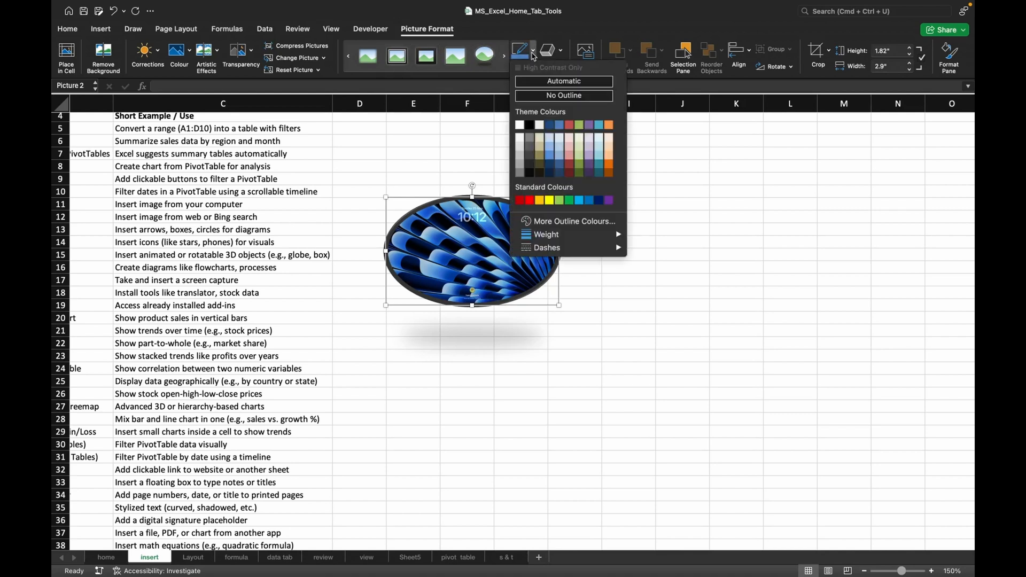
click(530, 201)
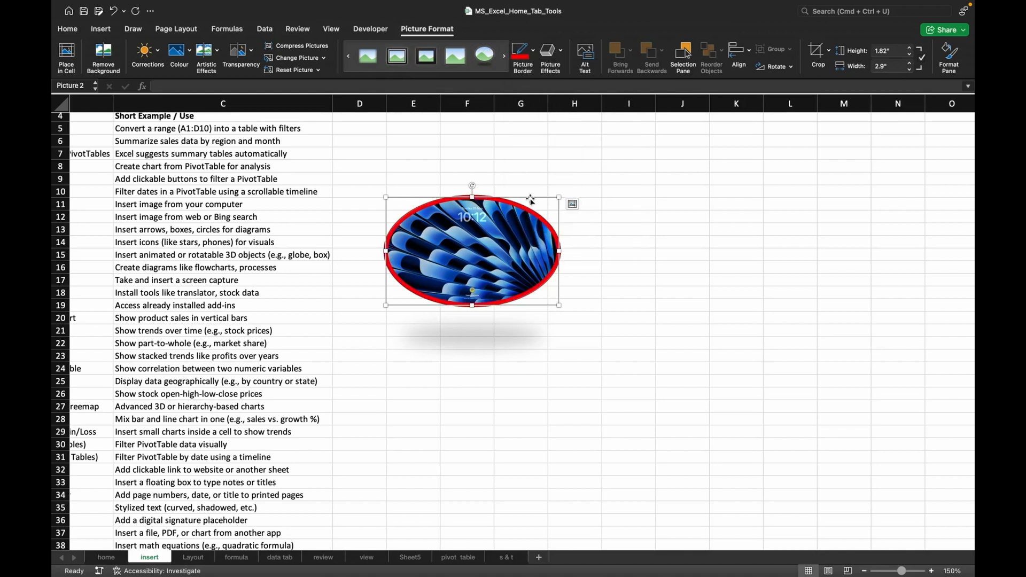
click(550, 52)
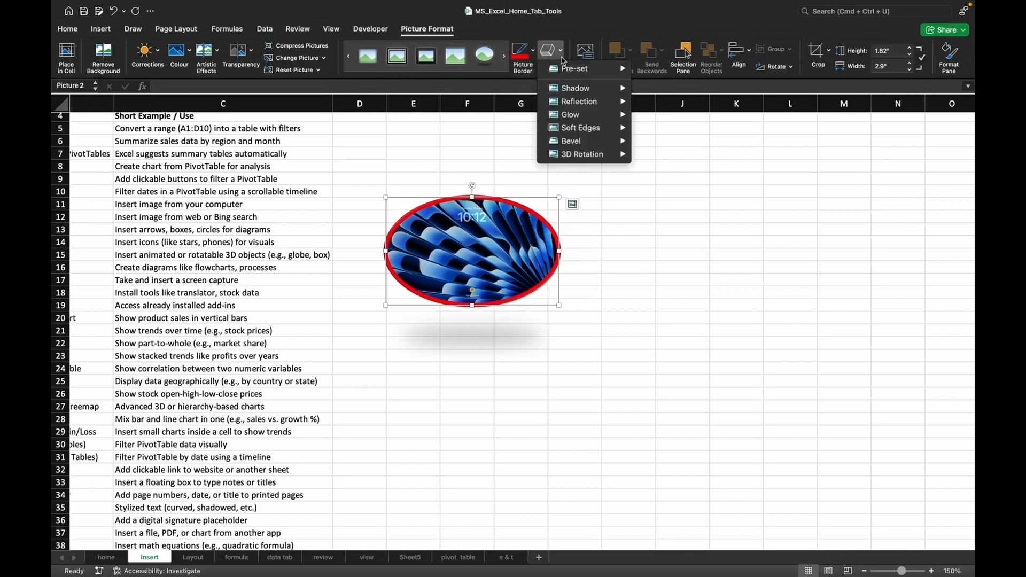
mouse_move(588, 156)
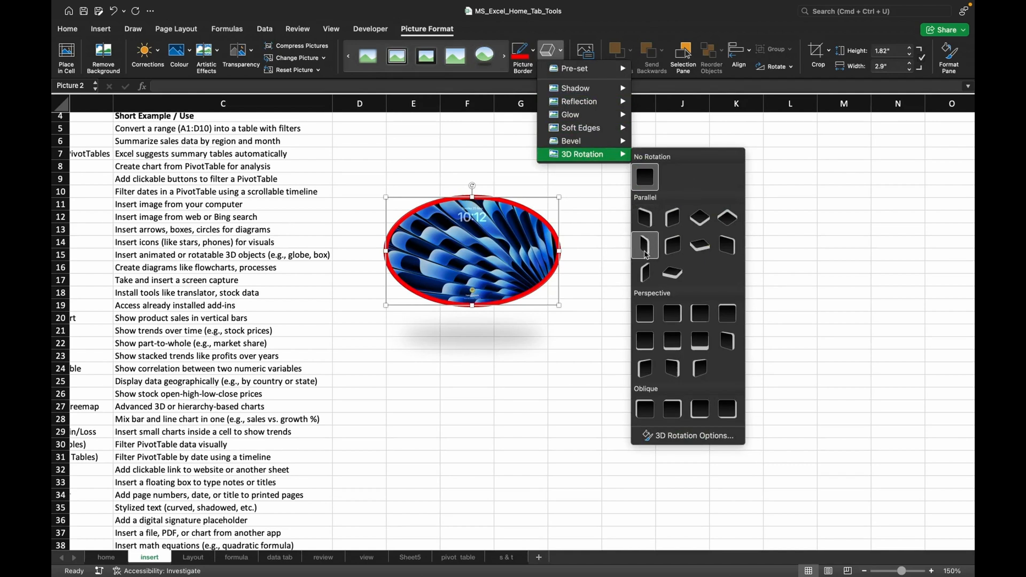
click(646, 255)
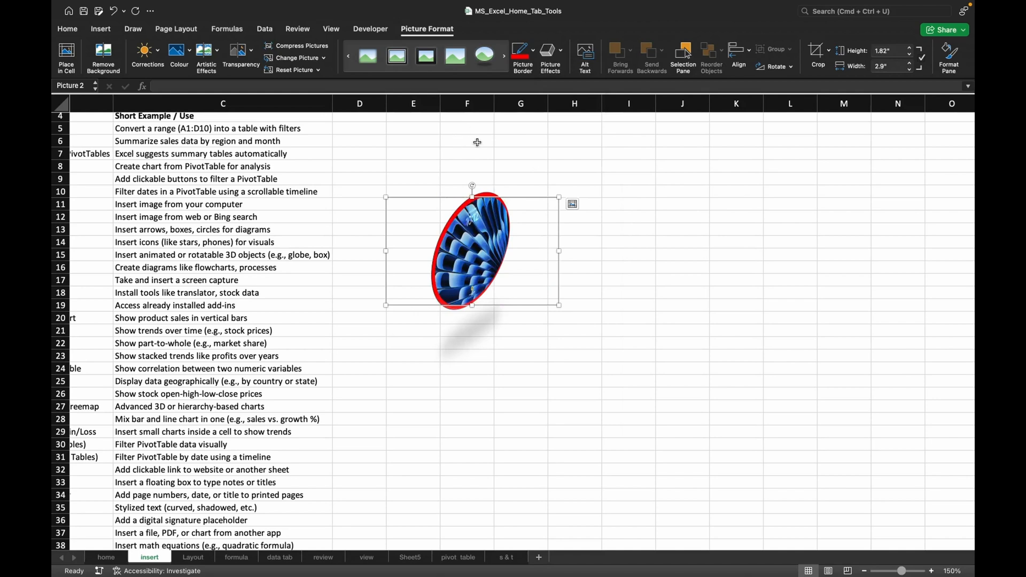
Enter "win" as the rotated picture's alt text, and select cell G15 to leave the picture.
click(598, 139)
click(508, 250)
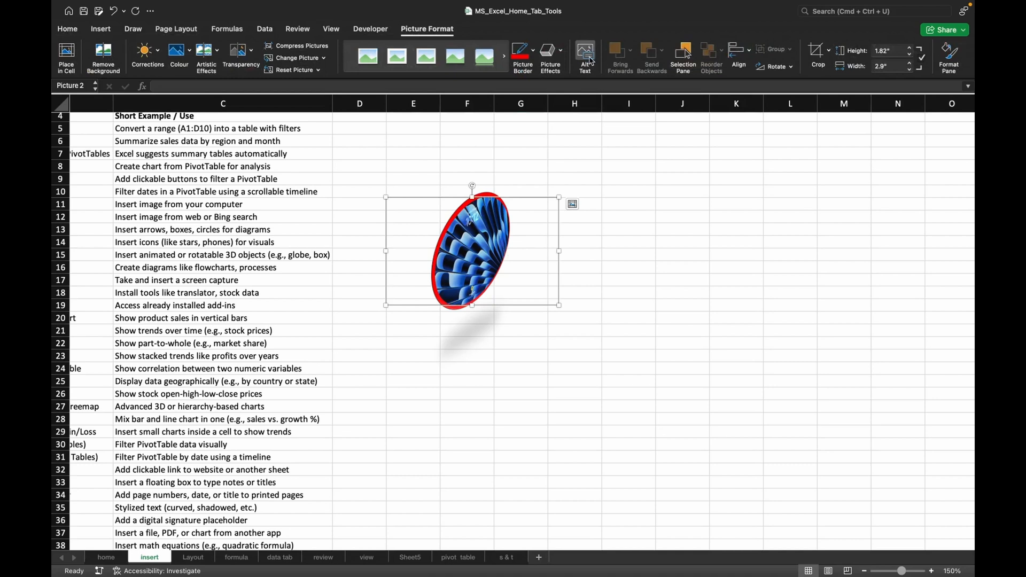
click(586, 58)
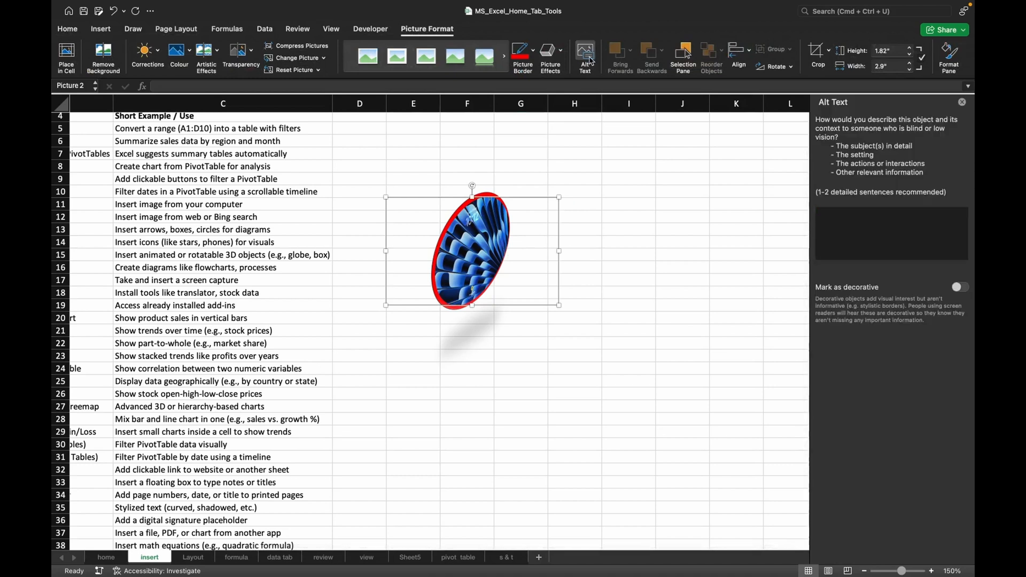
text(win)
click(511, 253)
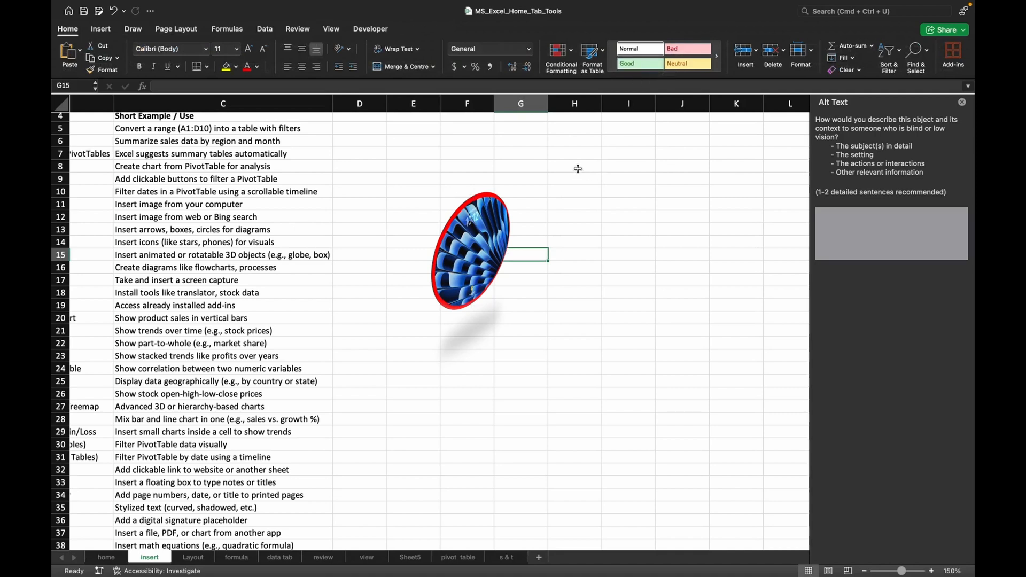
Insert IMG_0104.PNG over the cells at G7 from the photo browser, allowing access to all photos.
click(474, 258)
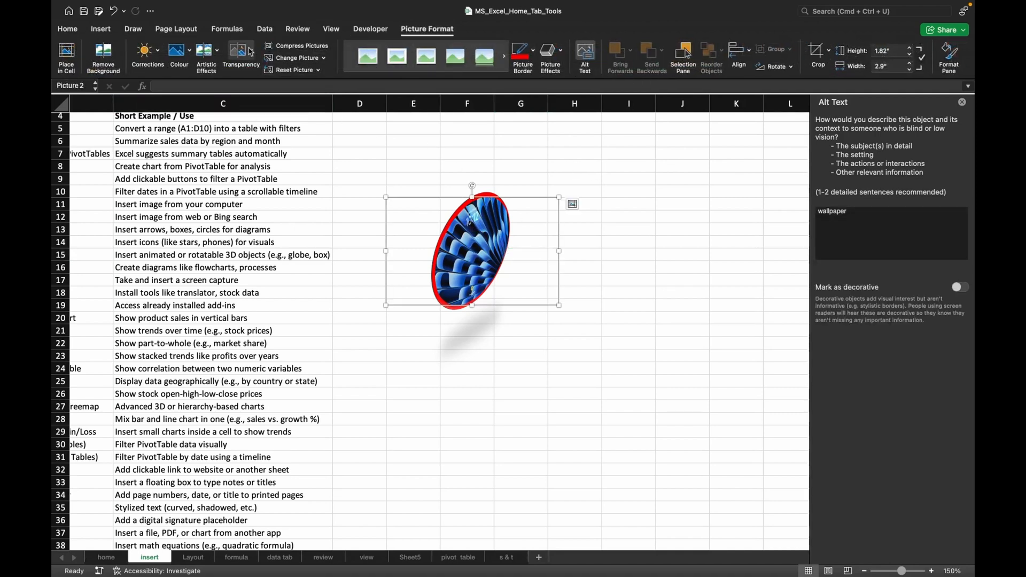
click(526, 158)
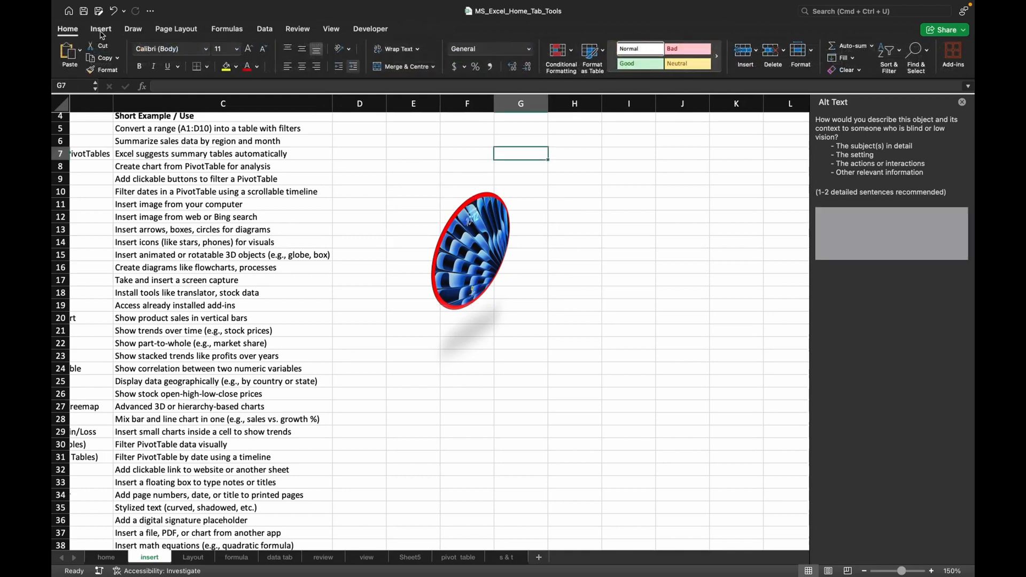
click(101, 29)
click(208, 57)
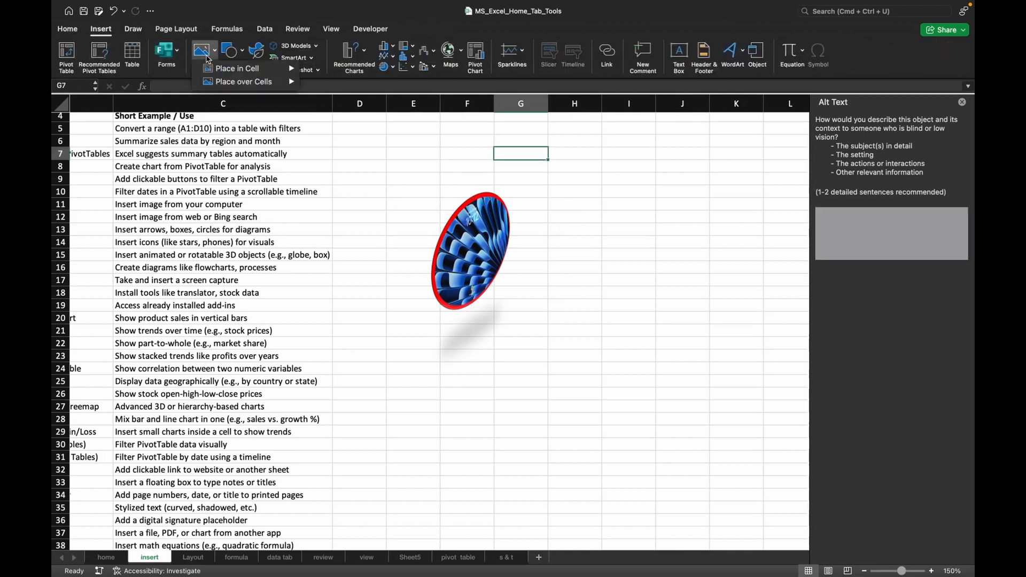
mouse_move(249, 74)
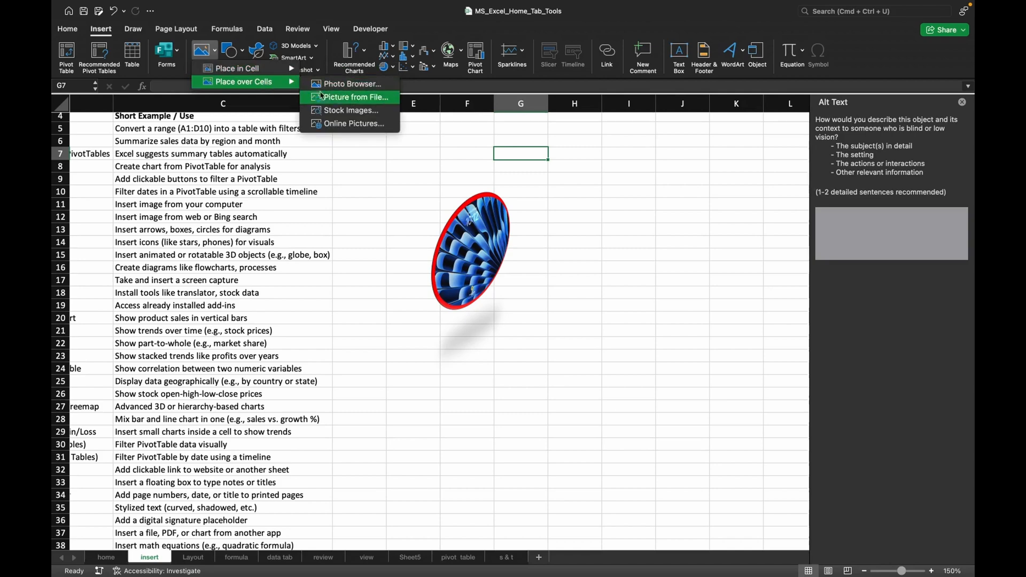
click(343, 89)
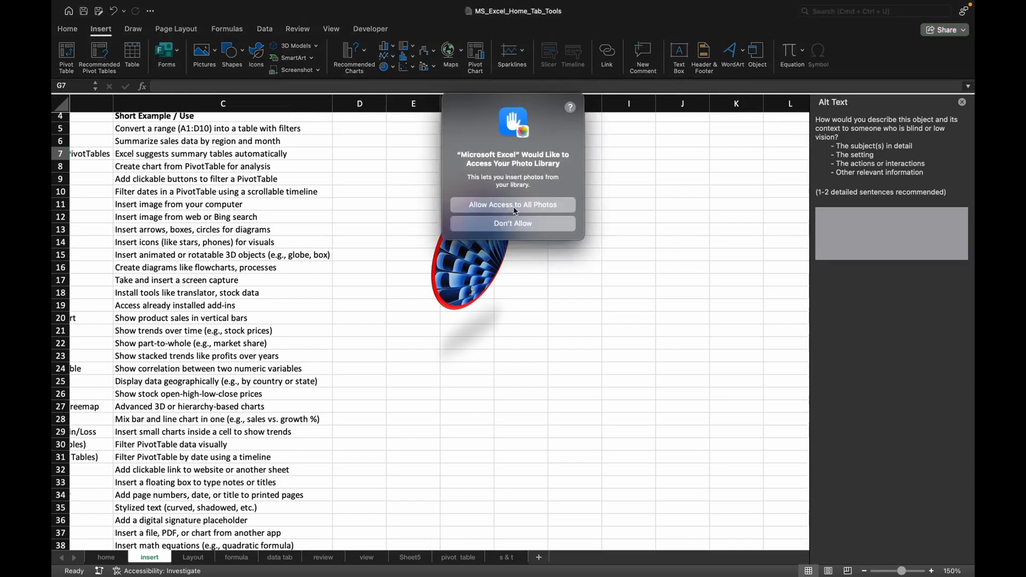
click(515, 209)
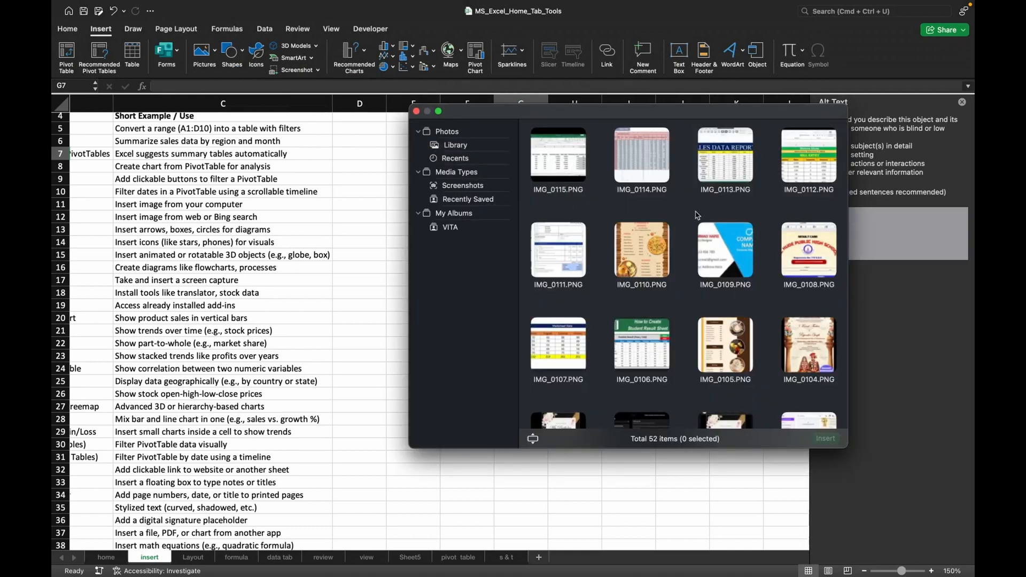
click(809, 344)
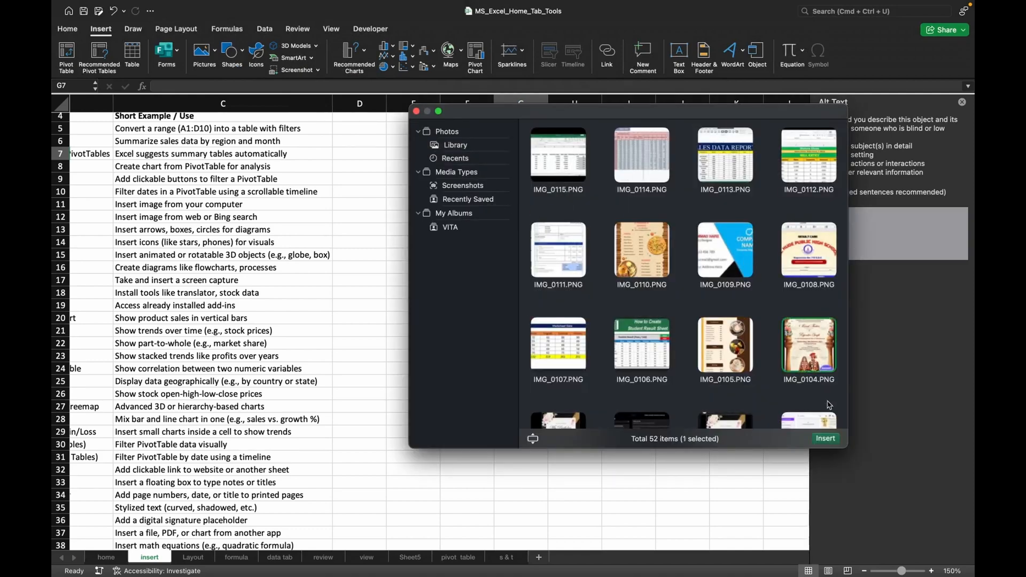
click(825, 439)
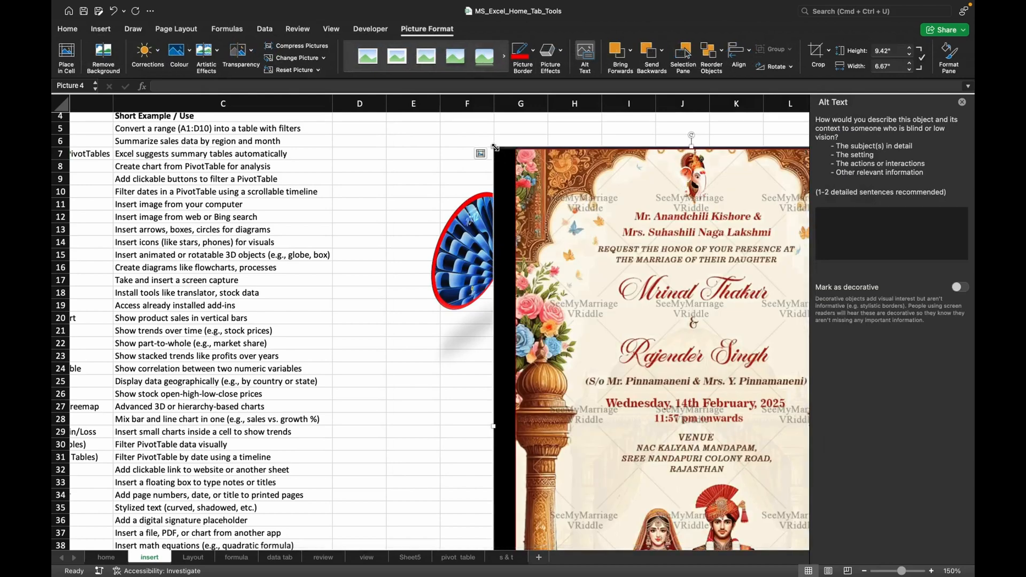
Shrink the wedding invitation picture to about 5.02" high by 3.55" wide and place it beside the red-bordered oval picture.
drag(493, 146, 684, 411)
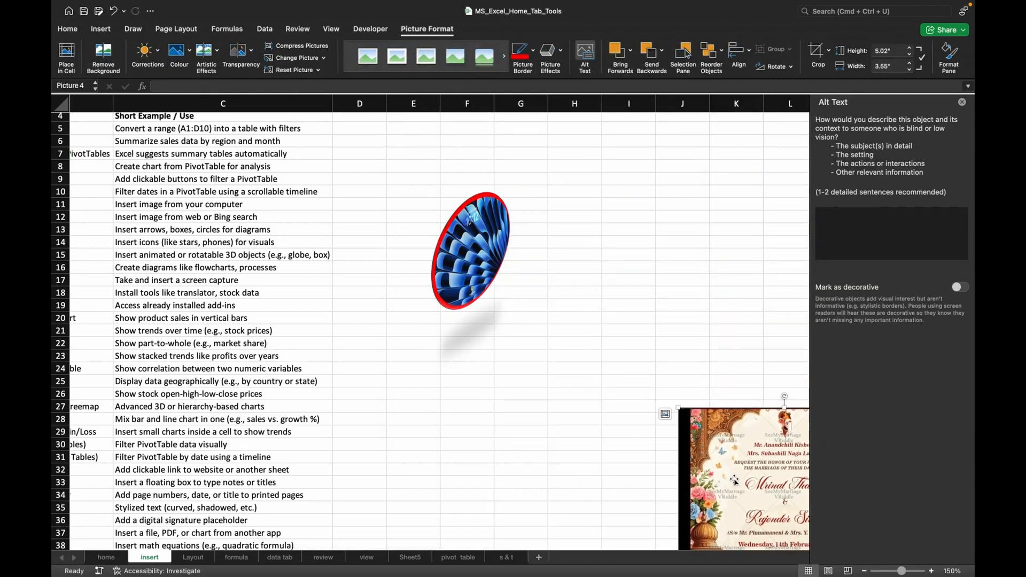
drag(735, 479, 580, 257)
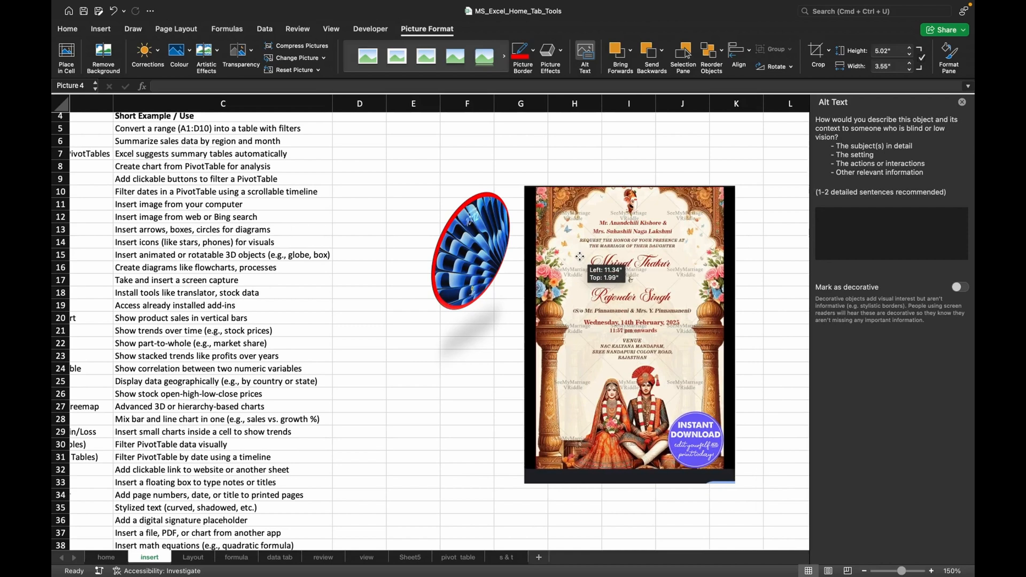
Move the blue oval picture onto the upper part of the invitation and bring it forwards.
click(465, 228)
drag(465, 229, 608, 249)
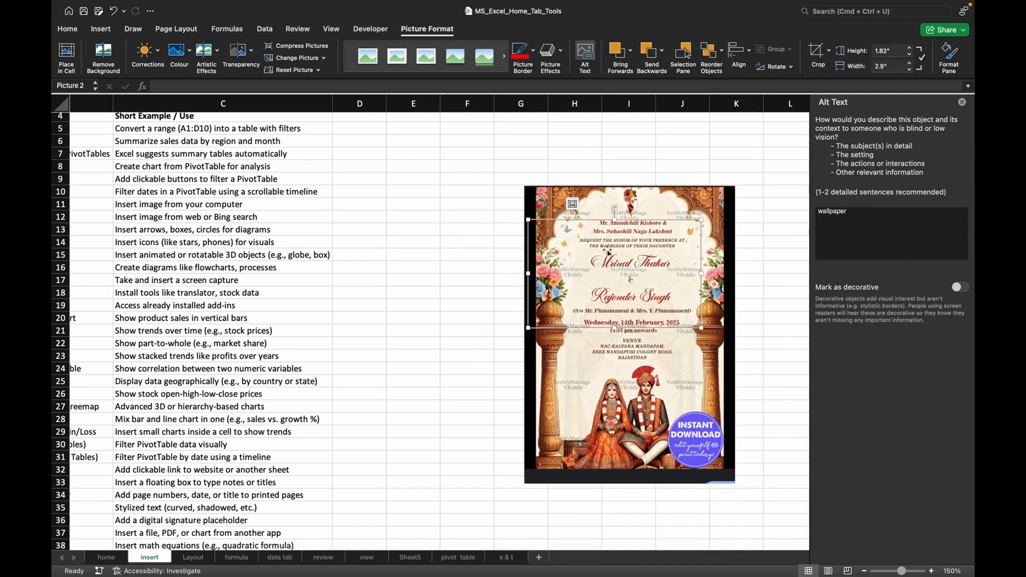
click(629, 67)
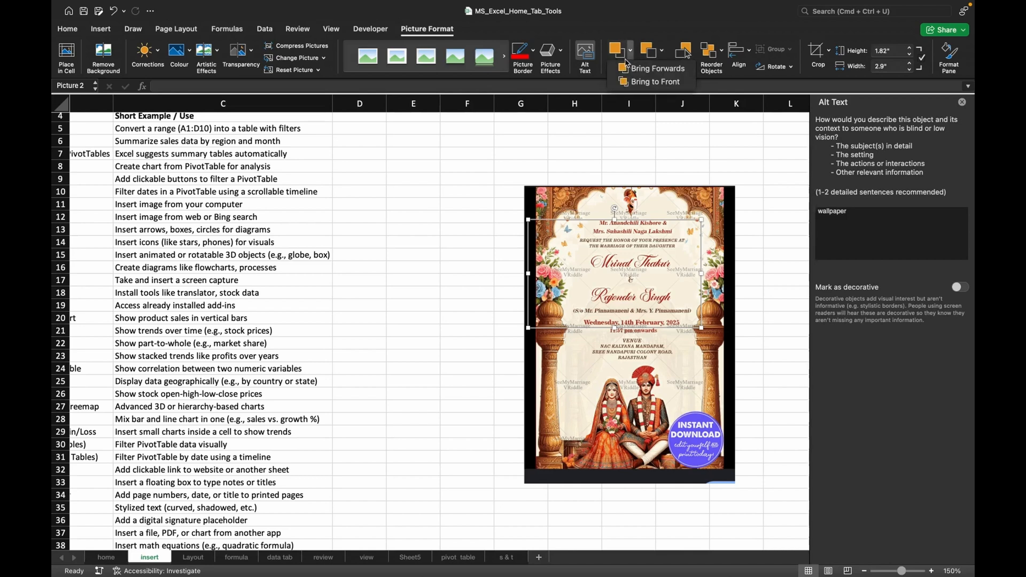
click(648, 71)
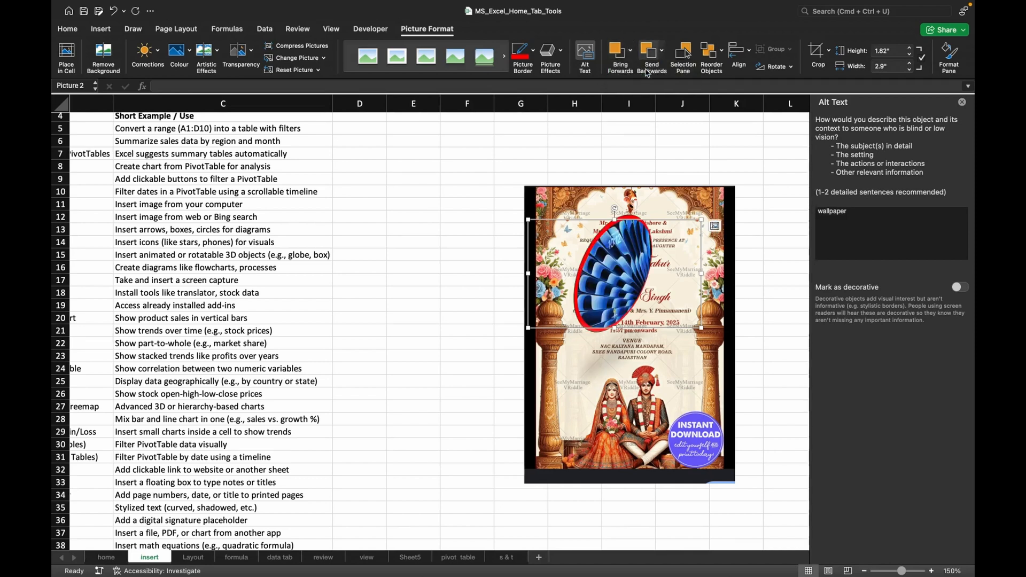
Send the blue oval picture to the back, behind the invitation.
click(630, 50)
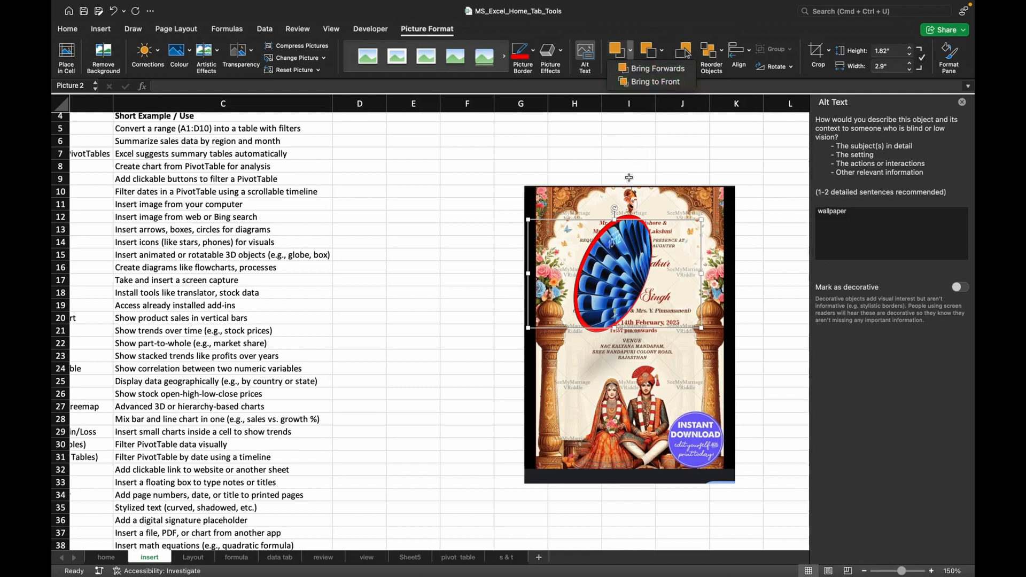
click(615, 244)
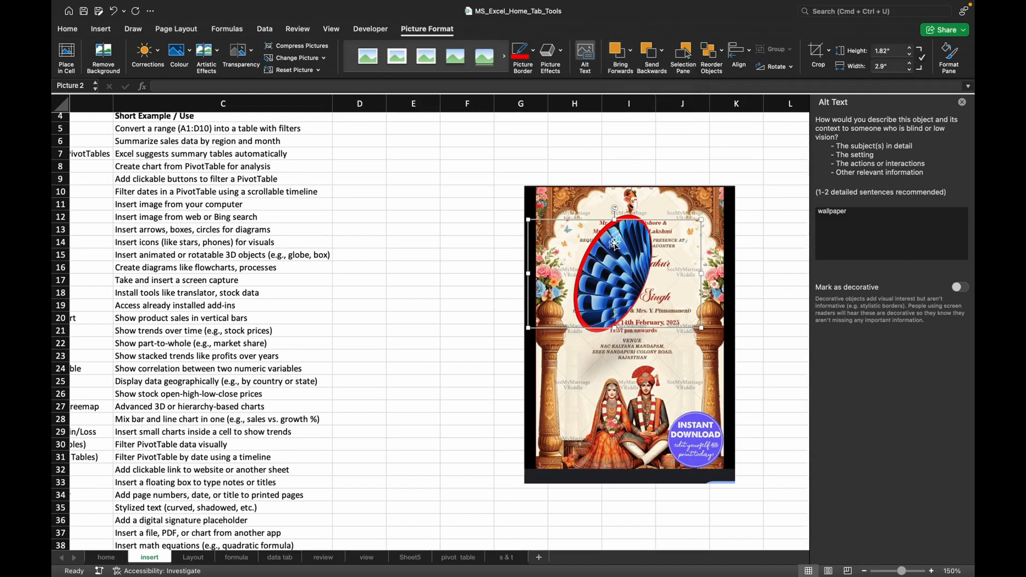
click(663, 51)
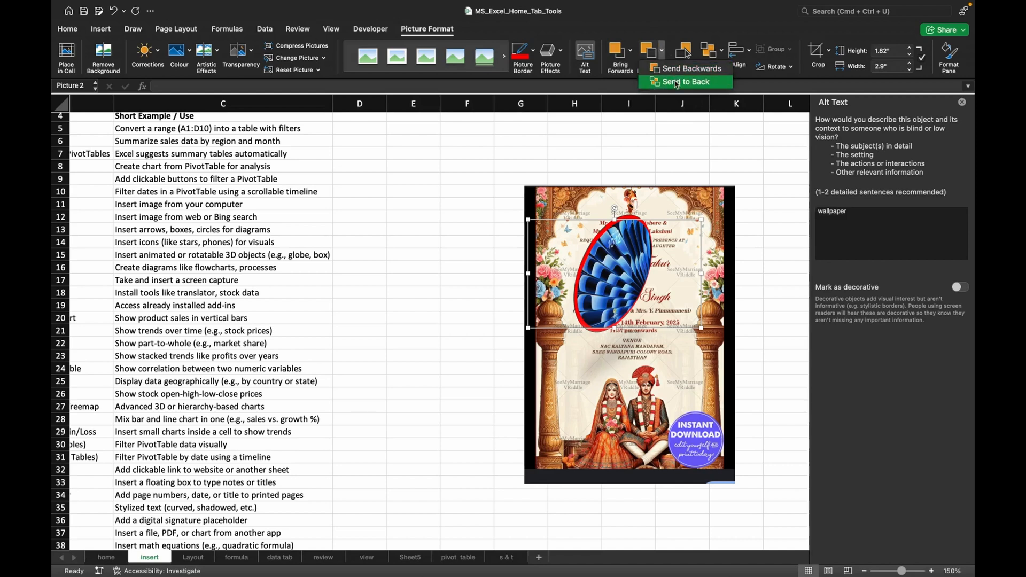
click(677, 83)
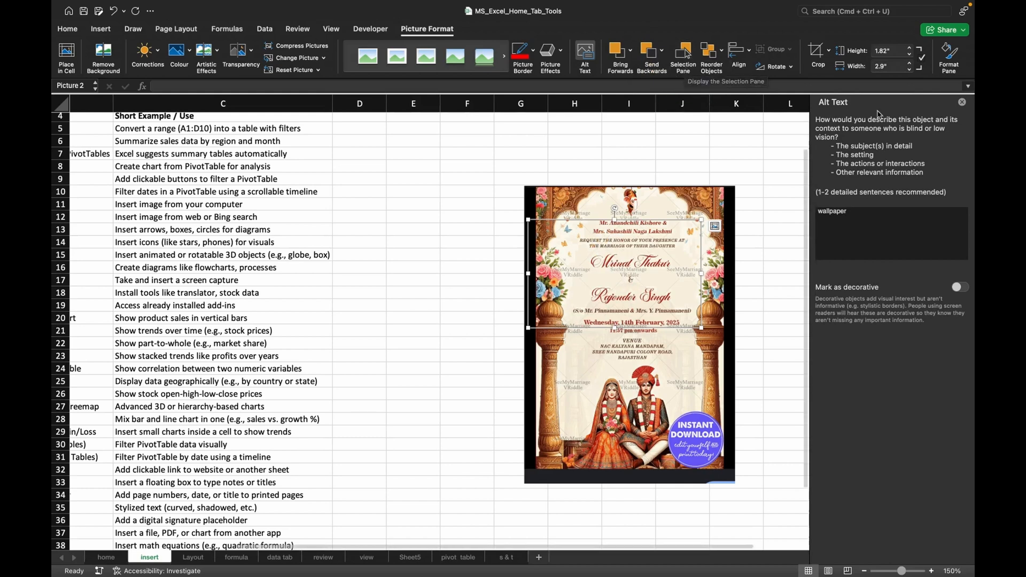
Replace the alt text pane with the Selection Pane, select Picture 2 in its list, and bring that picture to the front.
click(962, 102)
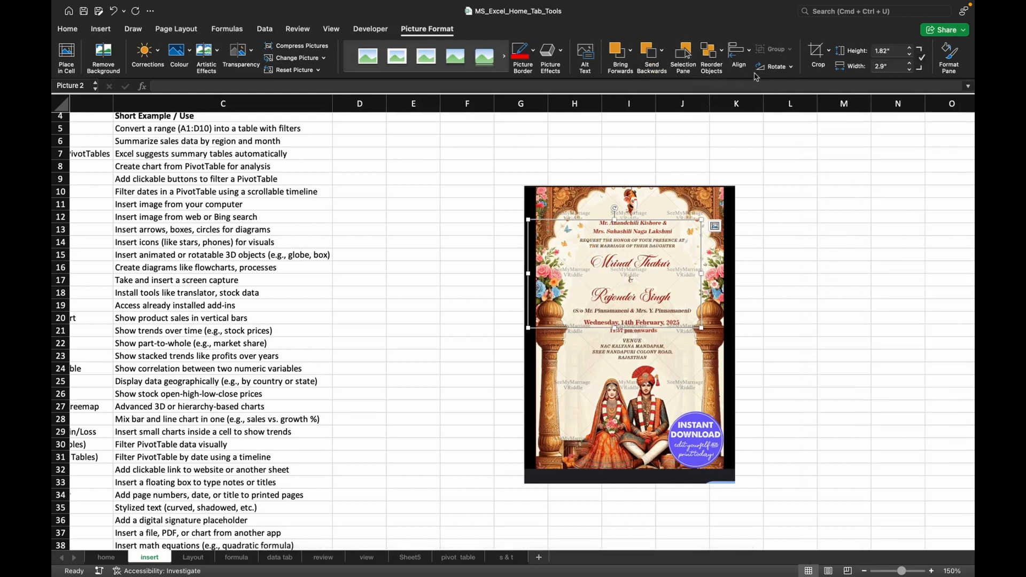
click(687, 62)
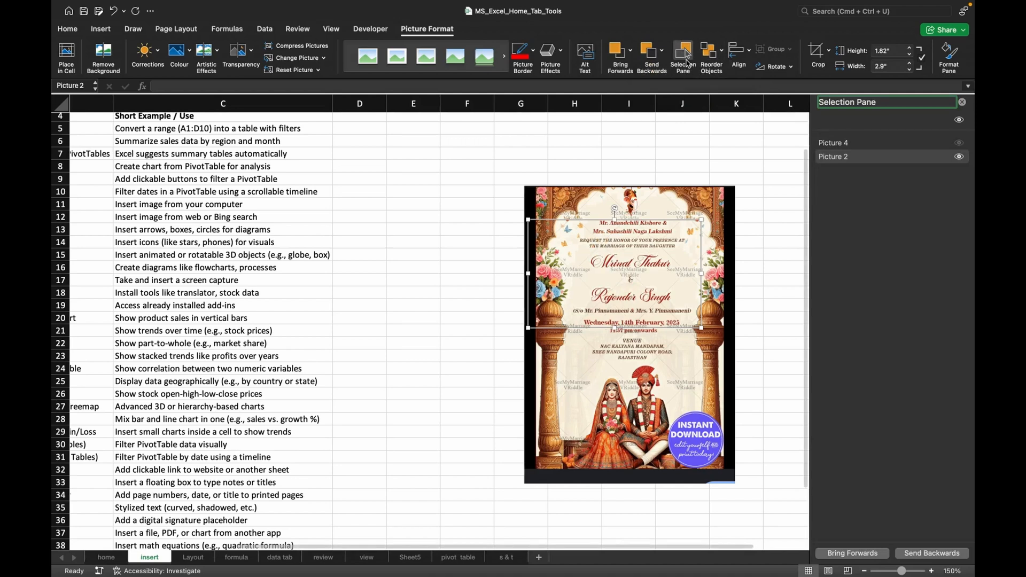
click(664, 354)
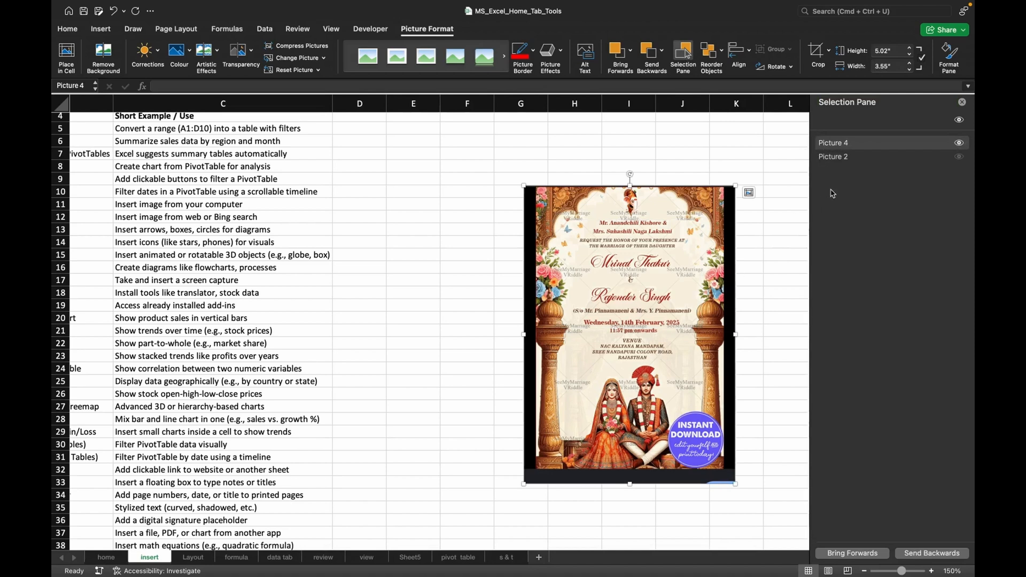
click(849, 157)
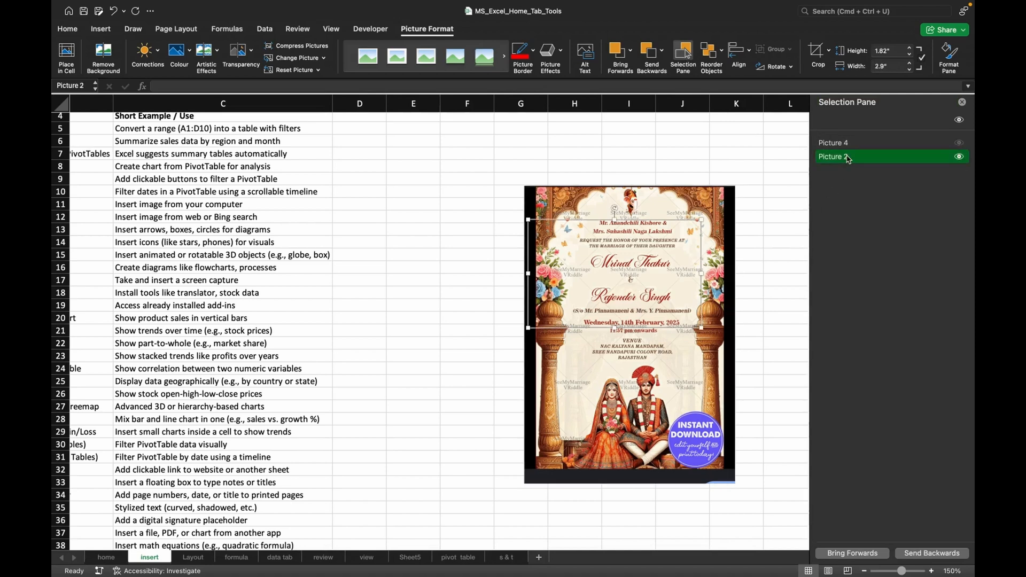
click(631, 53)
click(643, 83)
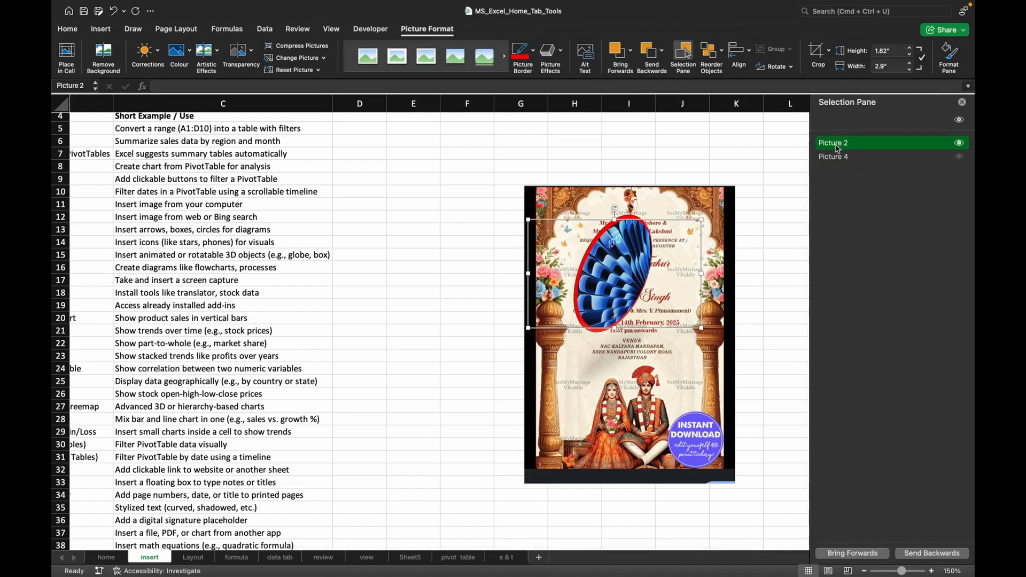
mouse_move(835, 149)
mouse_down()
mouse_move(835, 185)
mouse_move(836, 139)
mouse_up()
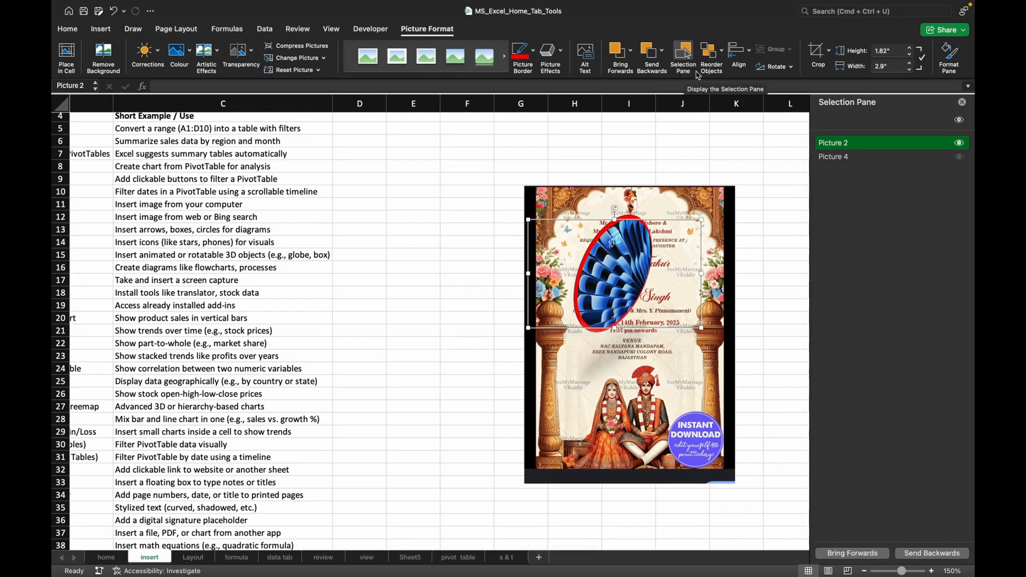
Use Reorder Objects to put the invitation in the front layer, ahead of the blue oval picture.
click(714, 59)
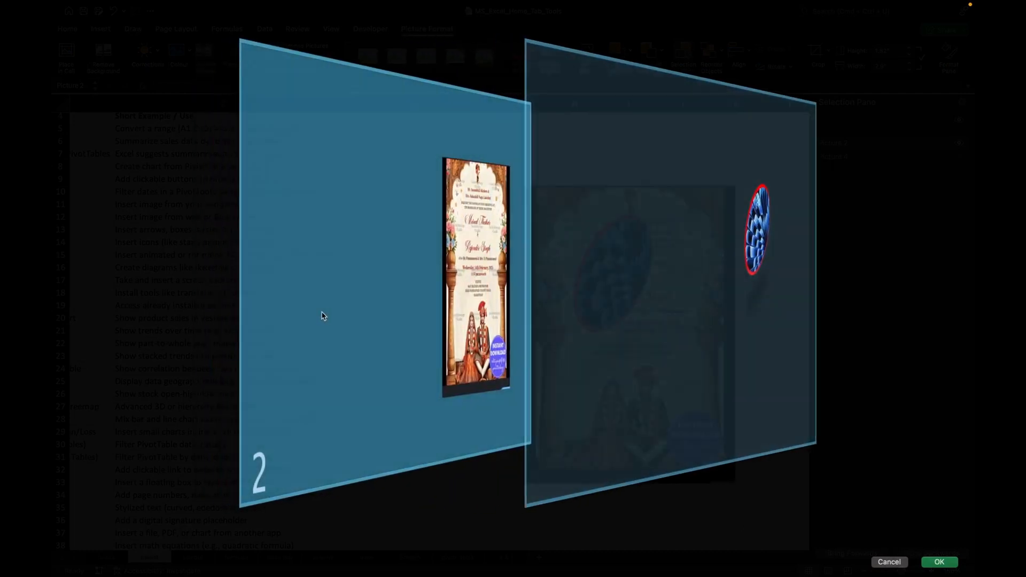
drag(321, 316, 565, 426)
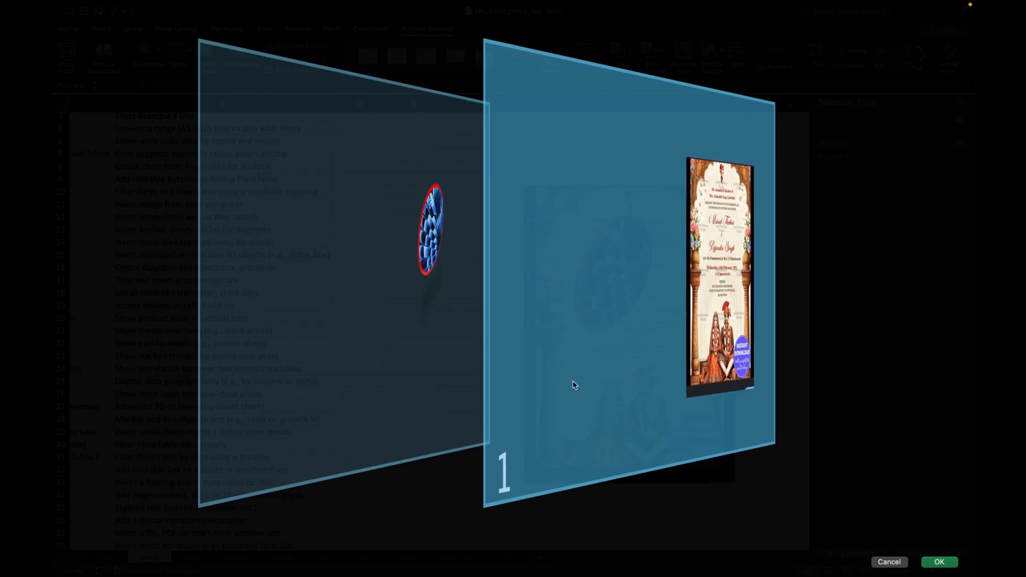
click(936, 562)
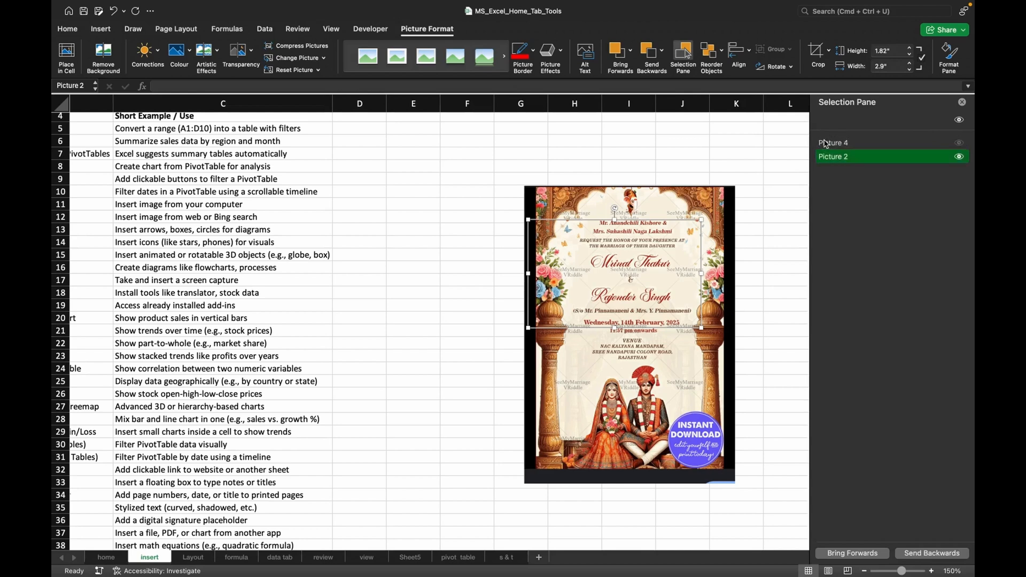
Bring Picture 2 to the front of the invitation again and select cell K7 to leave it.
drag(831, 157, 830, 140)
click(631, 52)
click(635, 81)
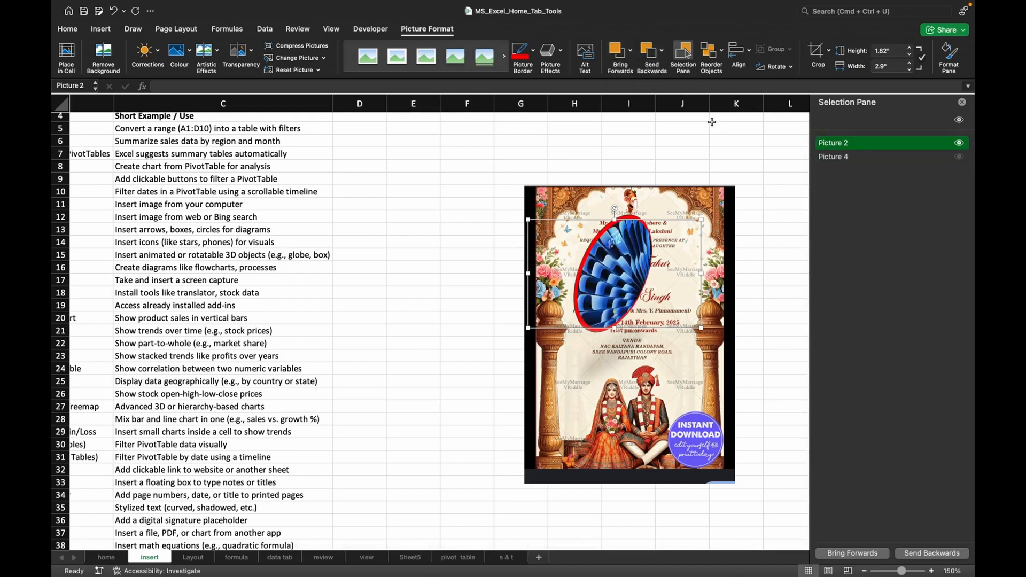
click(748, 156)
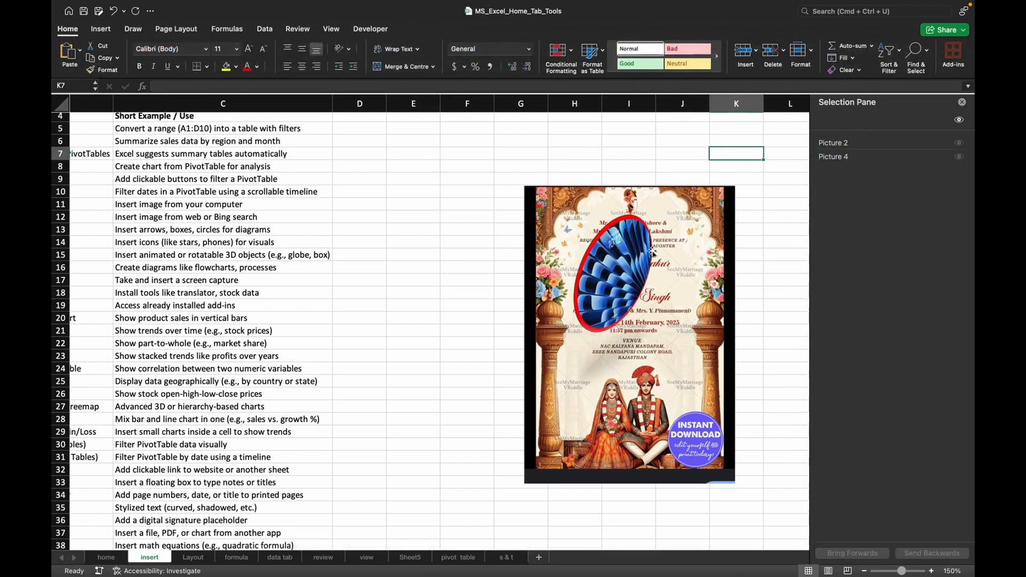
Select both the invitation and the blue oval picture and align them horizontally to centre.
click(644, 263)
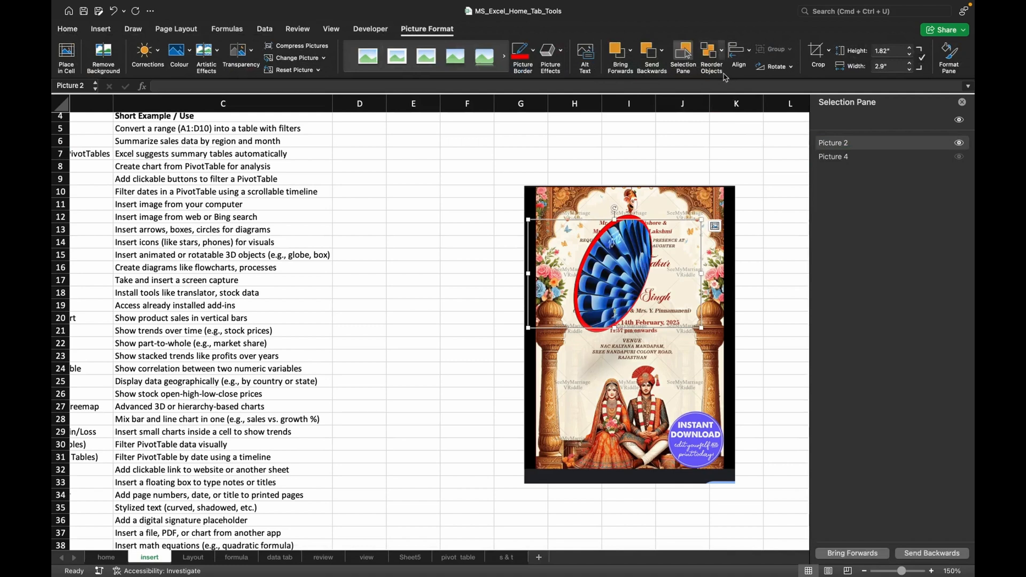
click(750, 53)
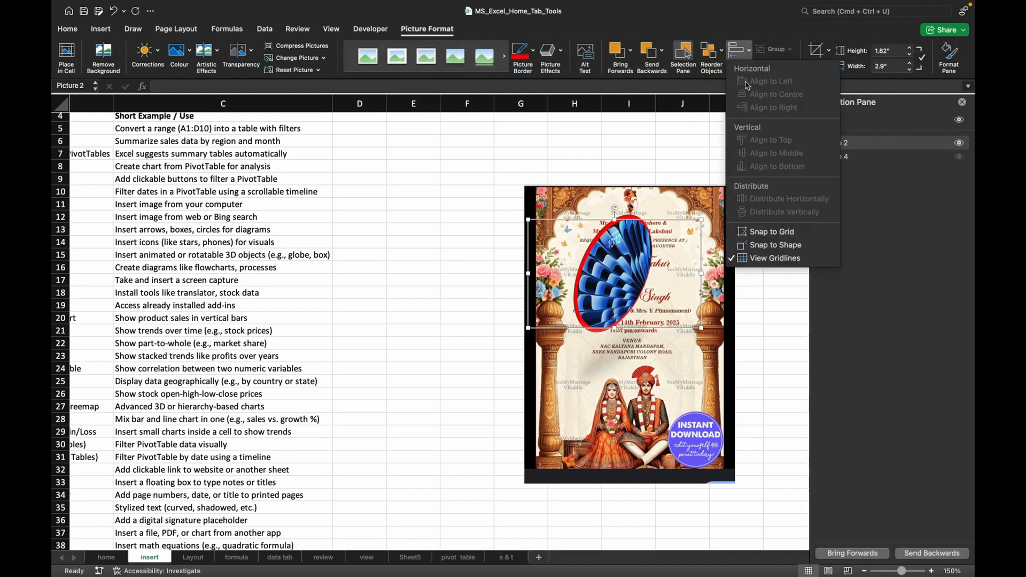
click(624, 359)
click(624, 360)
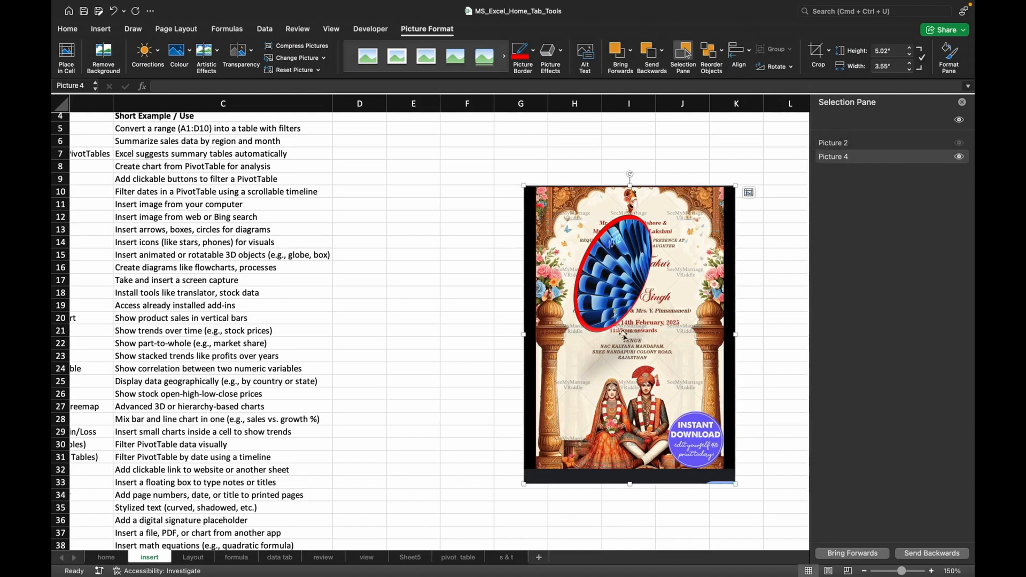
shift+click(607, 264)
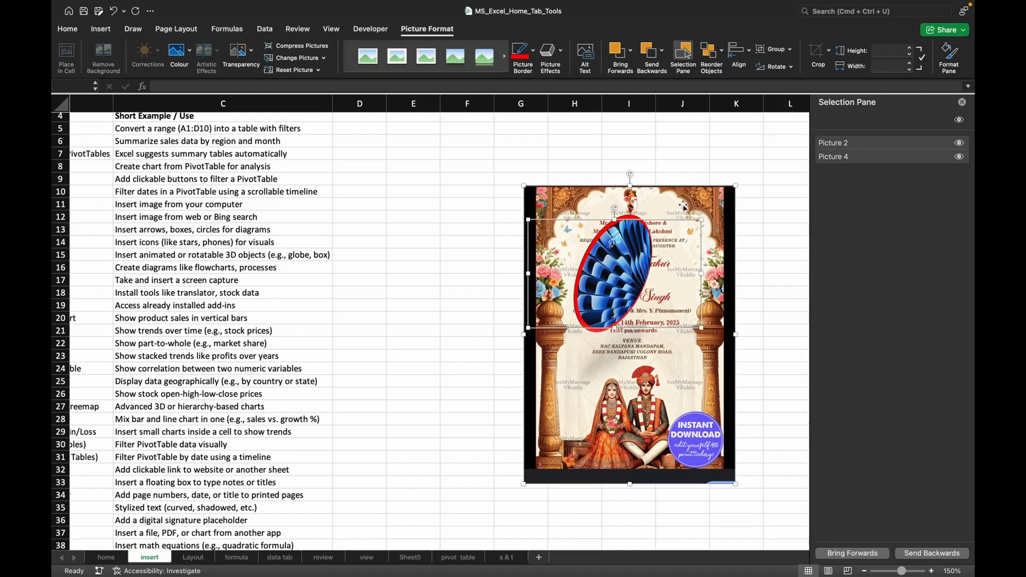
click(748, 53)
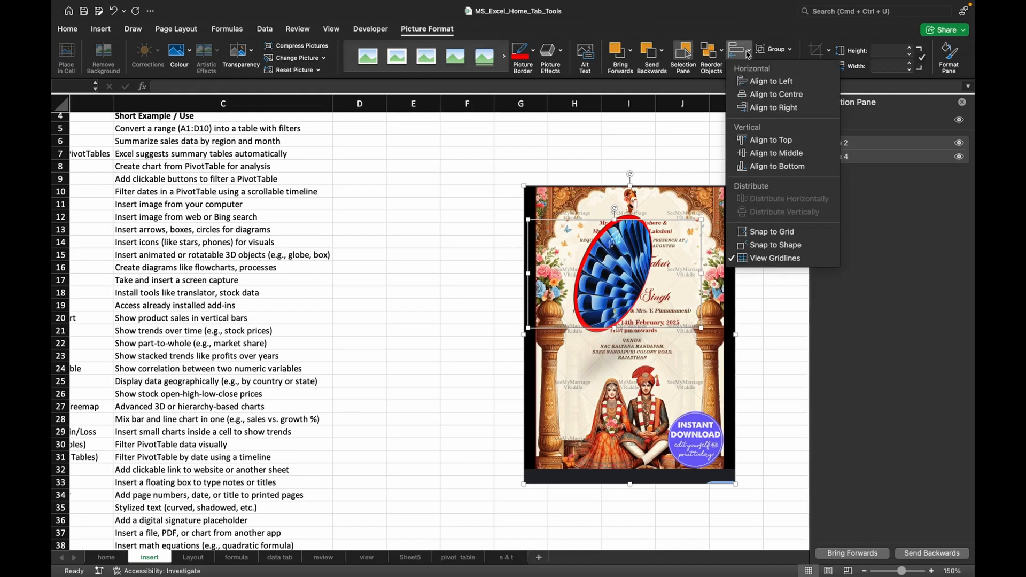
click(762, 96)
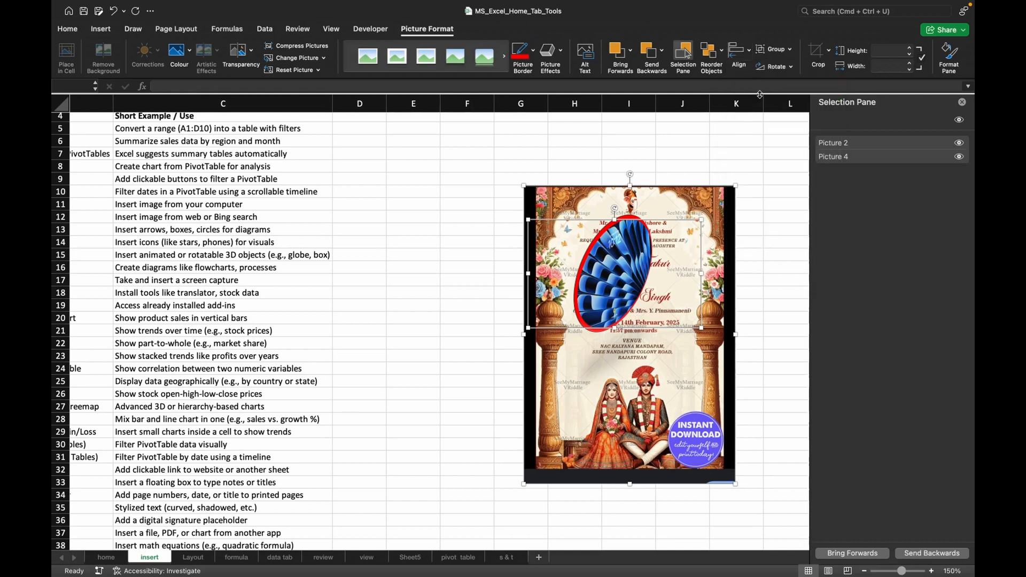
Align the invitation and the blue oval picture vertically to the middle.
click(749, 53)
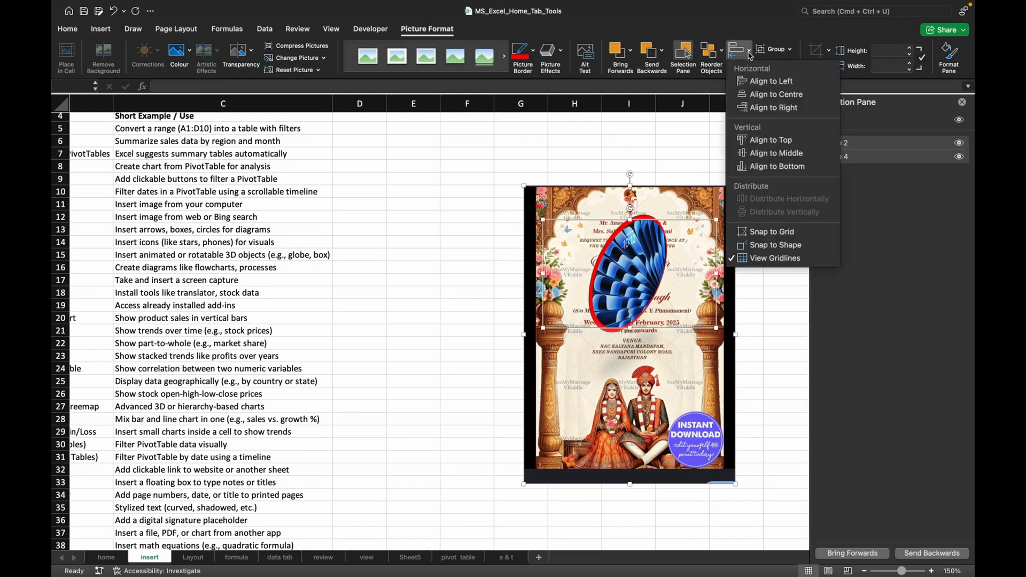
click(765, 154)
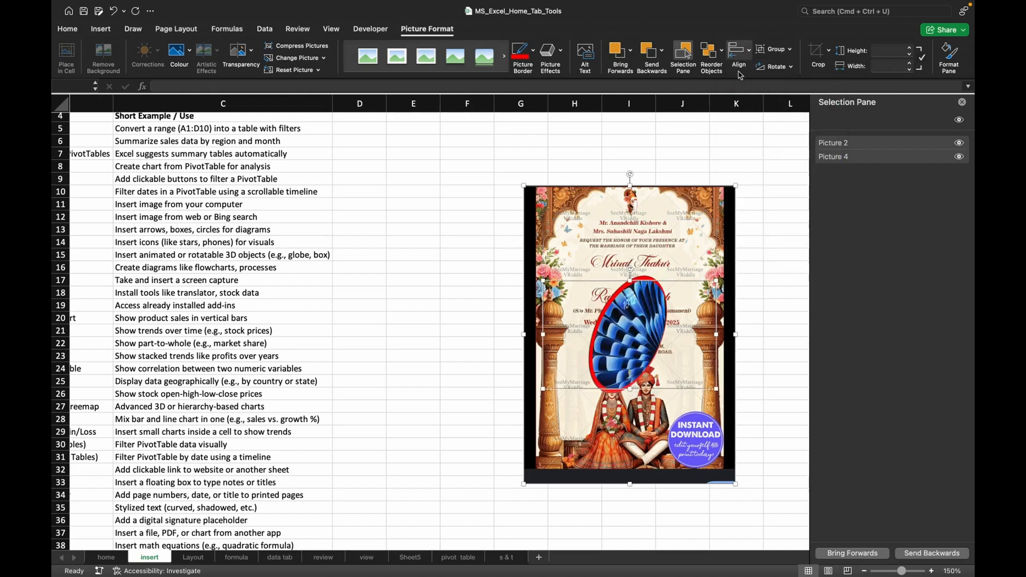
Turn the worksheet gridlines off and back on using the alignment options.
click(749, 52)
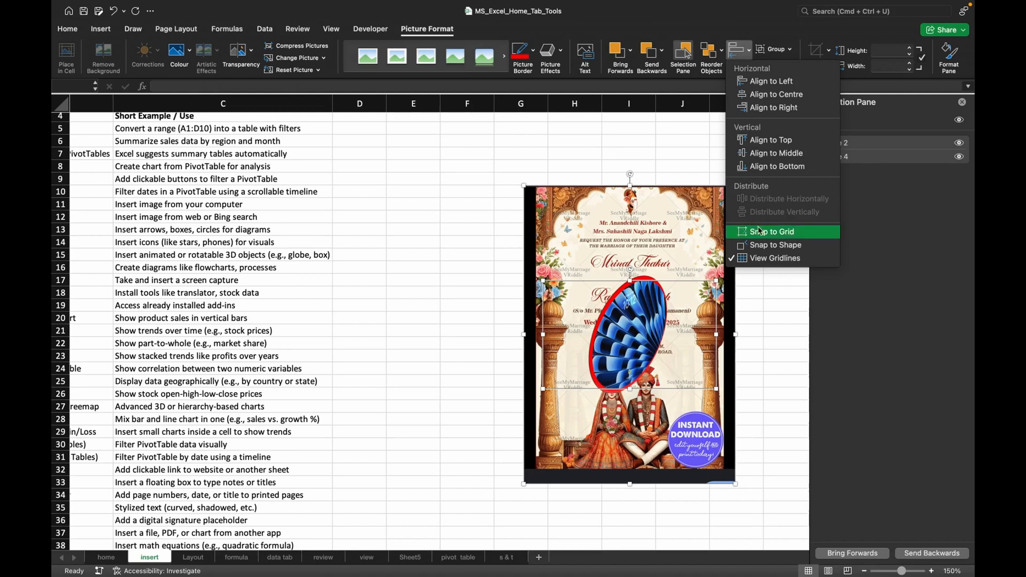
click(787, 259)
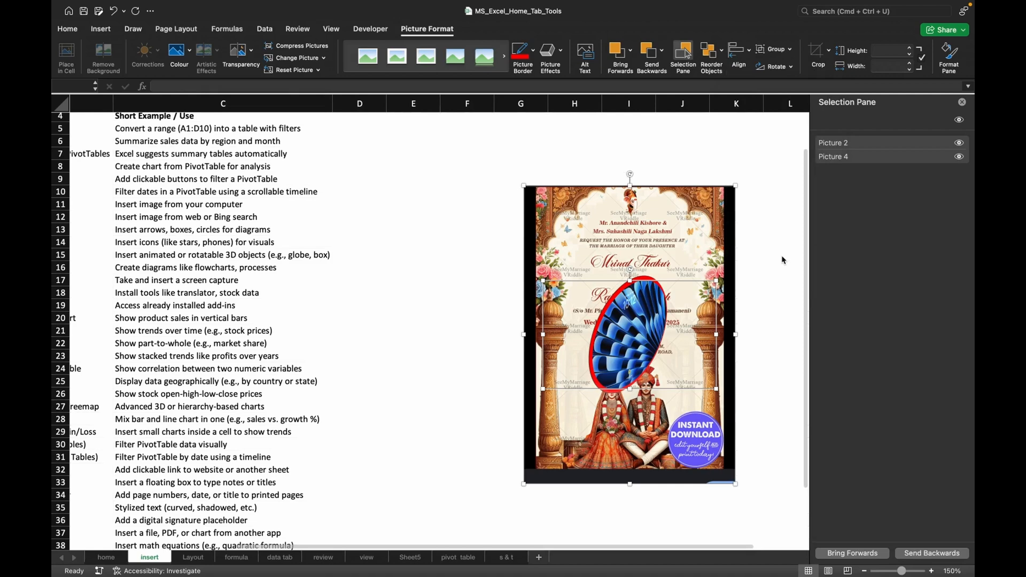
click(750, 51)
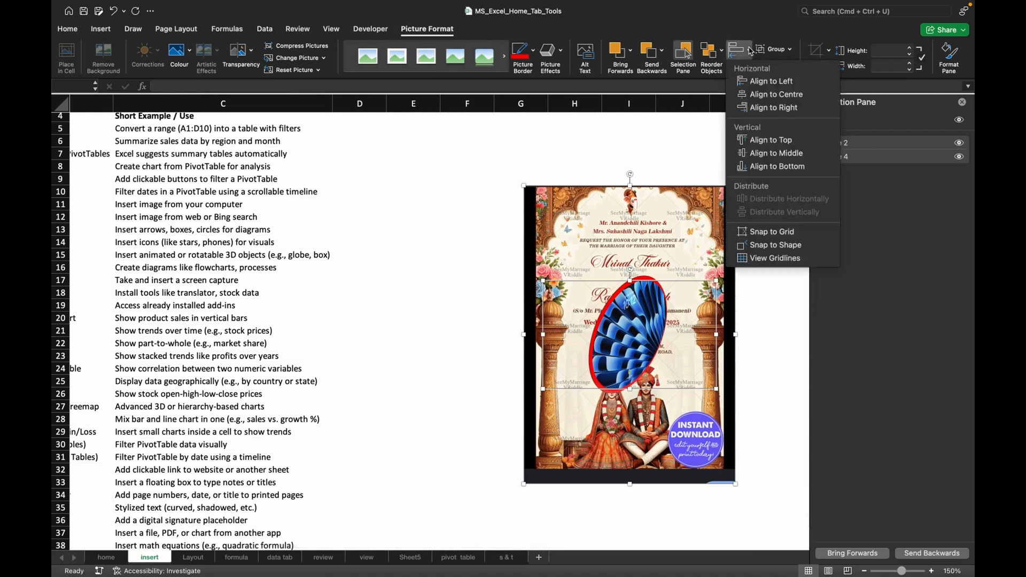
click(767, 259)
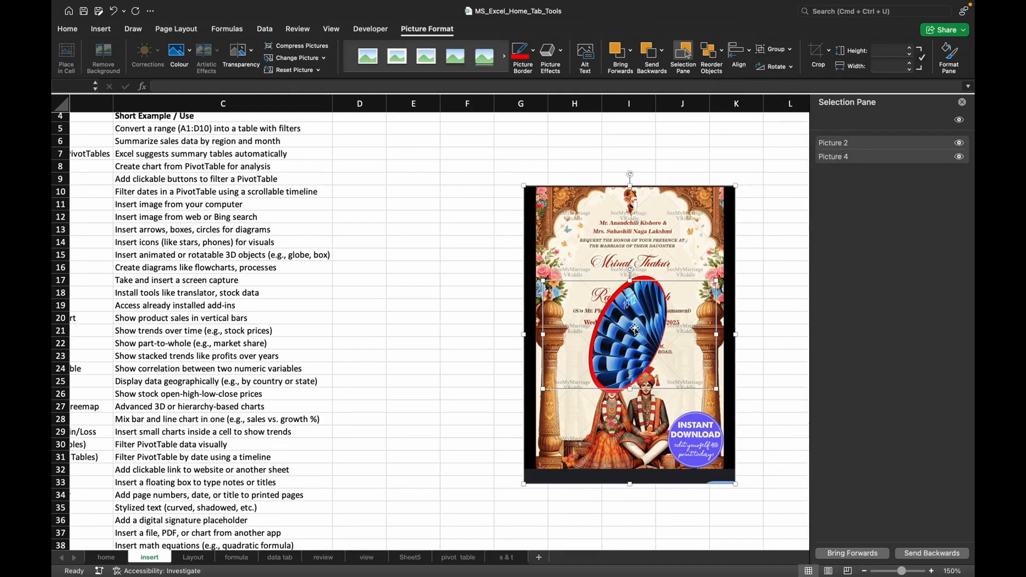
Deselect both pictures and move only the blue oval picture slightly up and left over the invitation.
click(671, 142)
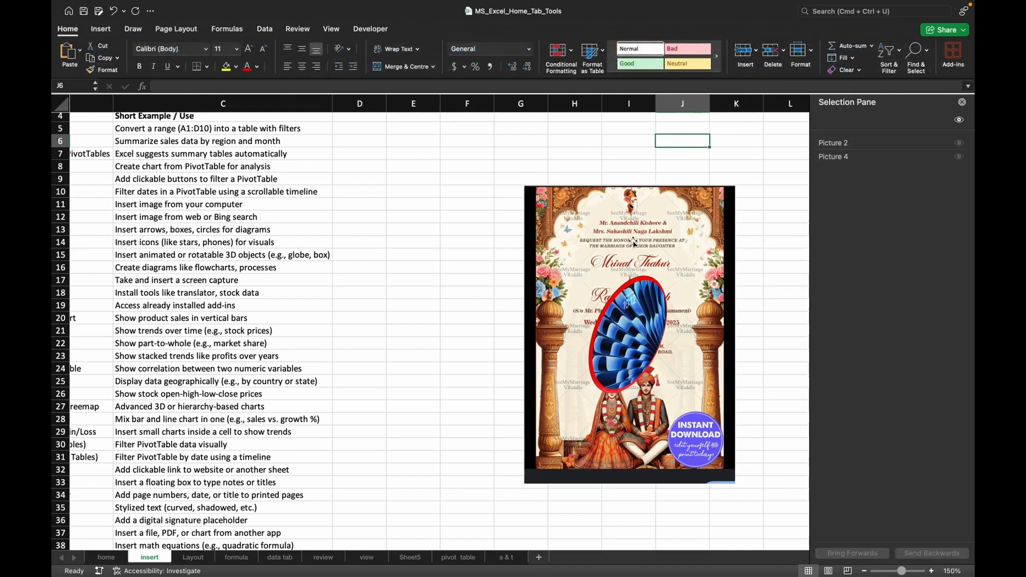
click(635, 257)
click(638, 309)
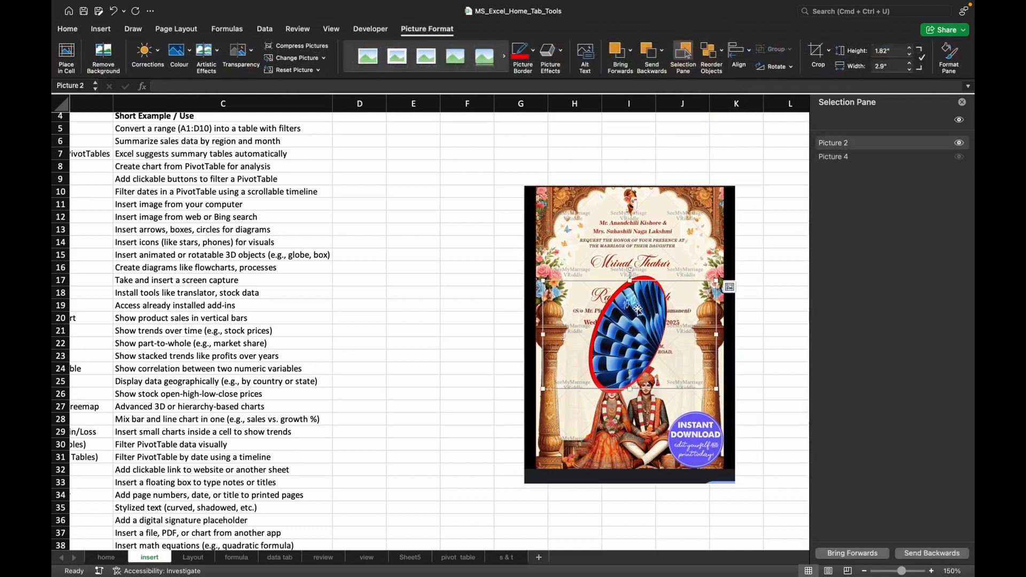
drag(638, 309, 632, 284)
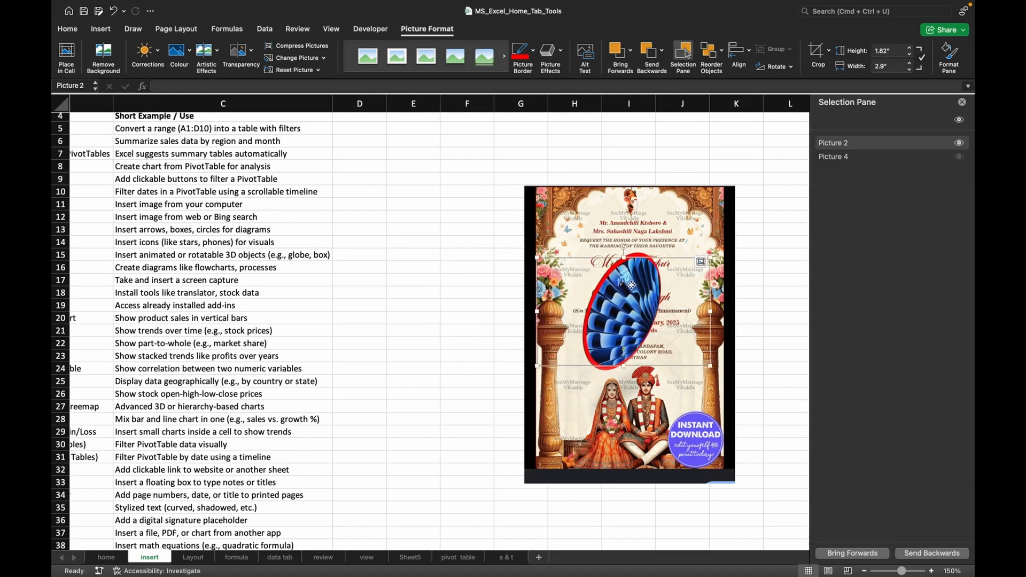
Select the invitation together with the blue oval picture and group the two into one object.
shift+click(610, 216)
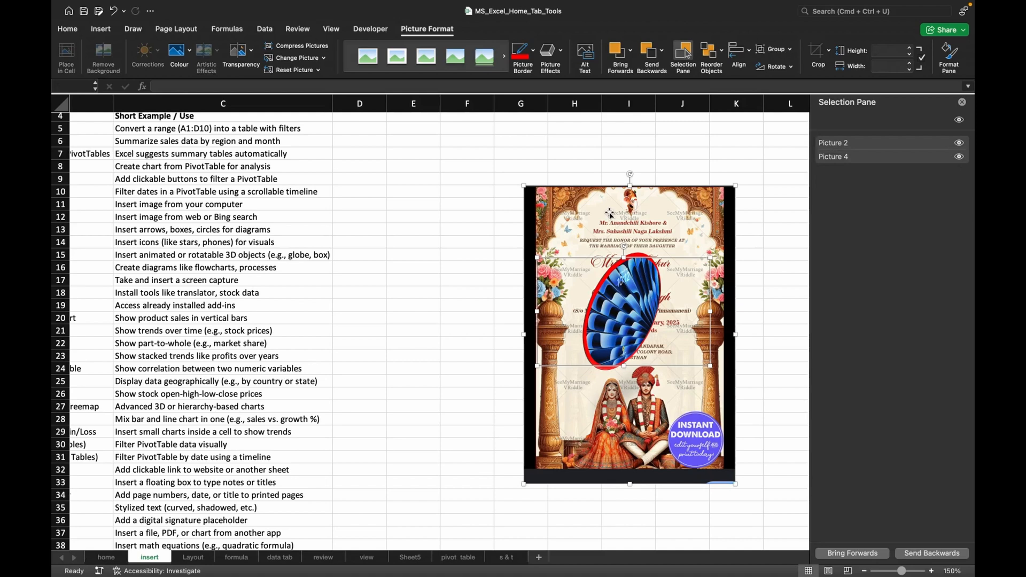
click(829, 51)
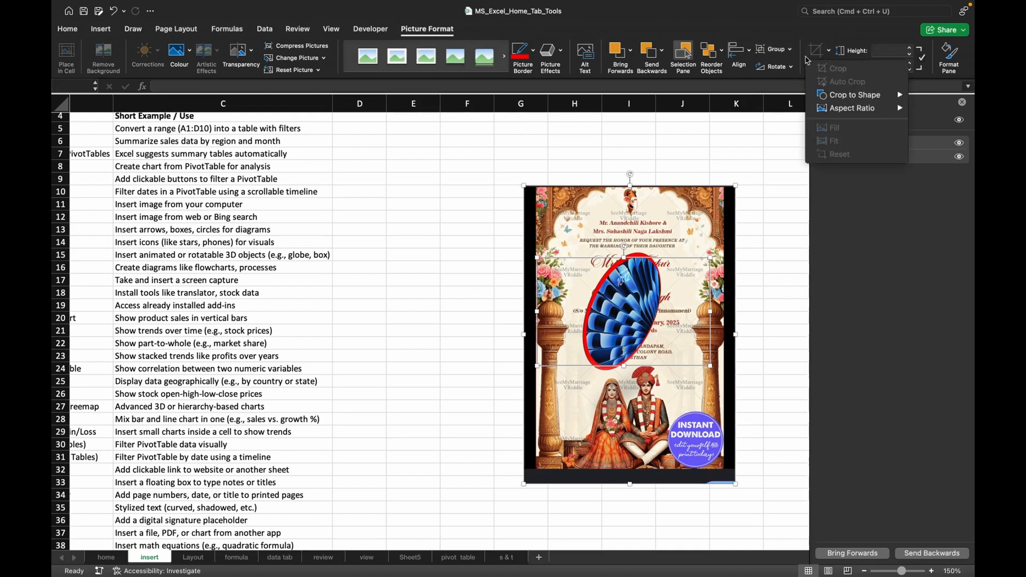
click(785, 53)
click(790, 52)
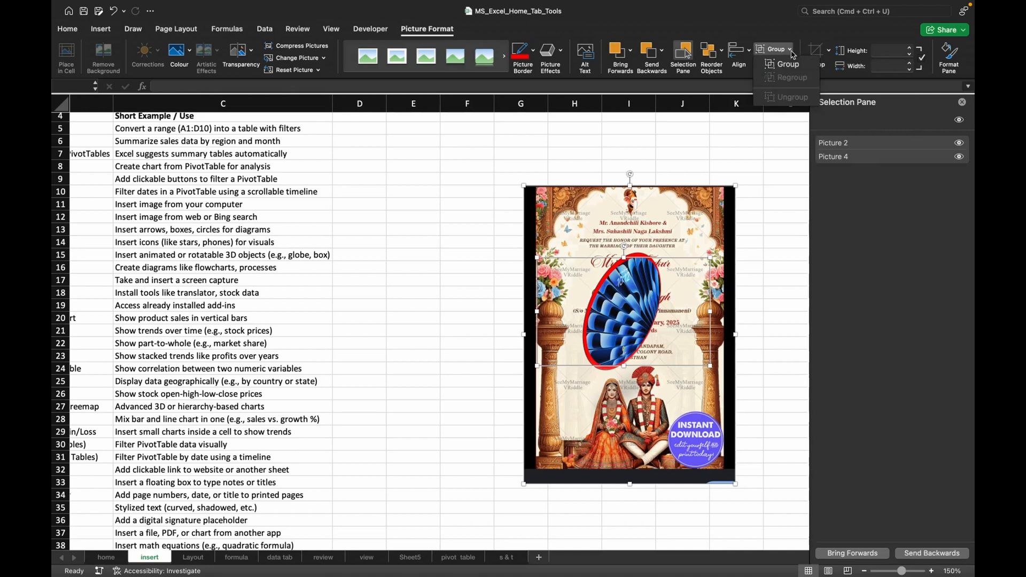
click(786, 64)
Select the blue oval picture inside the group and move it toward the invitation's upper-left area.
double_click(563, 229)
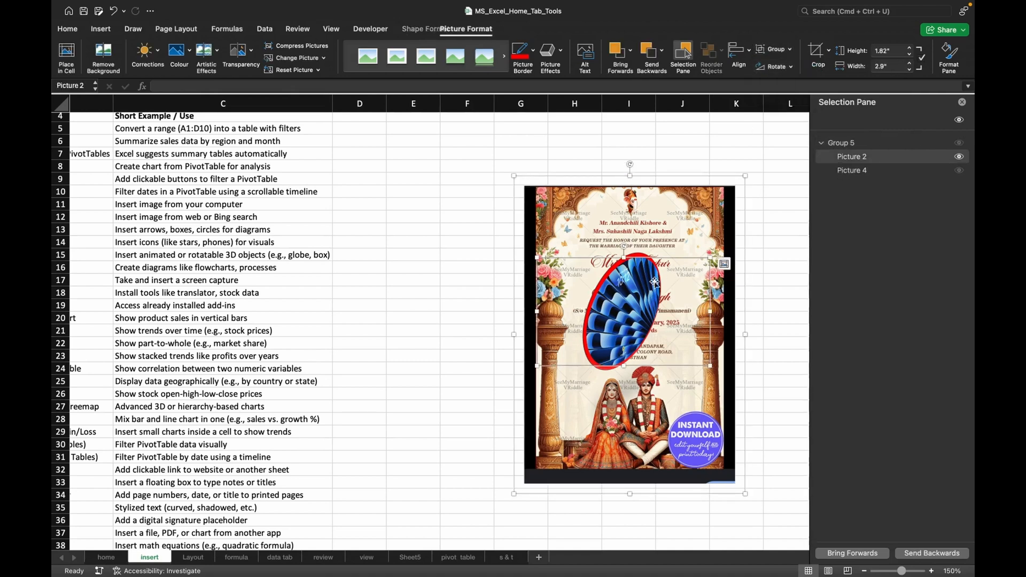
drag(563, 230, 618, 273)
click(640, 174)
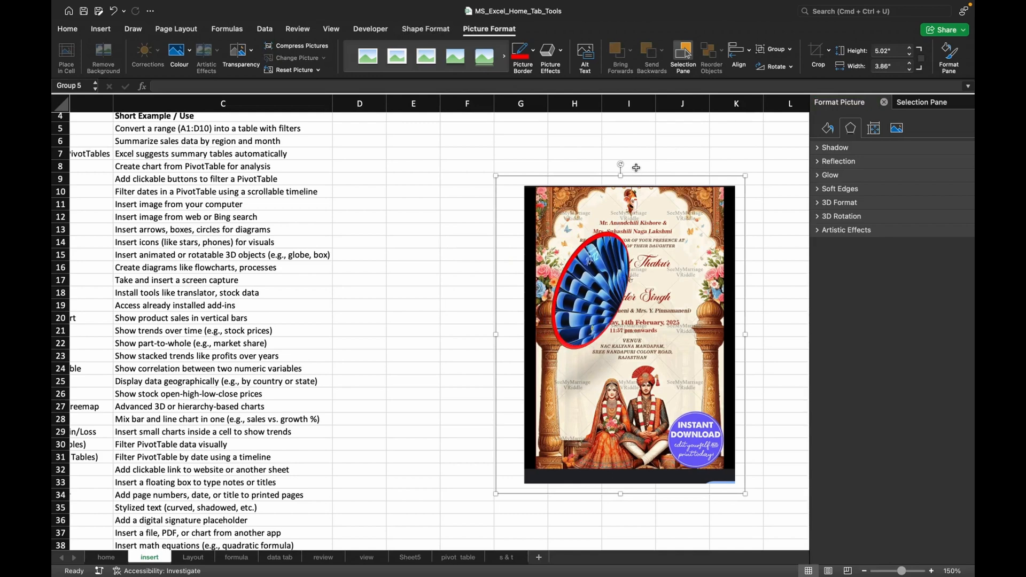
Move the whole picture group around the sheet as one object, leaving it over columns G to K.
click(637, 168)
drag(669, 268, 630, 220)
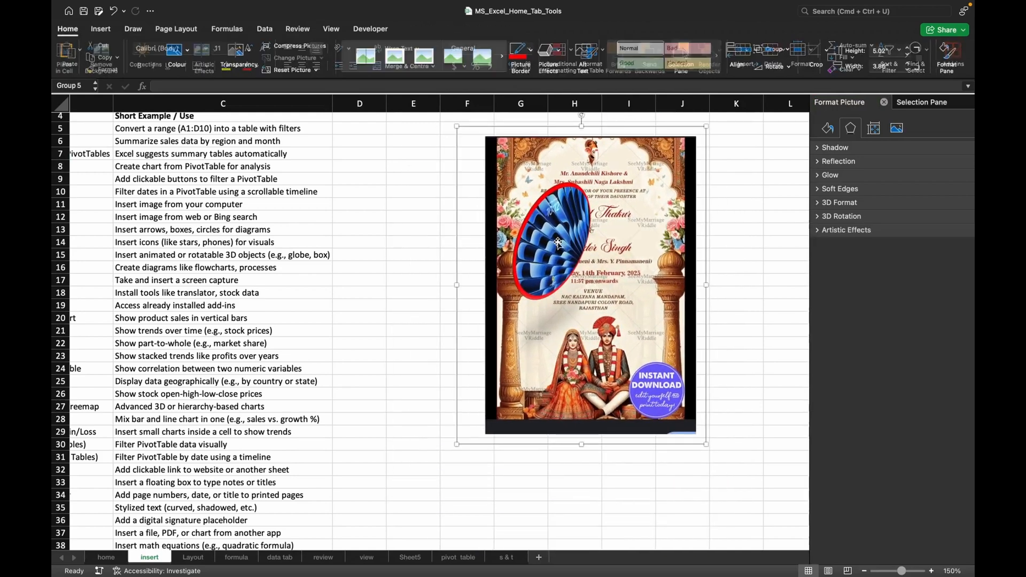
drag(565, 238, 587, 245)
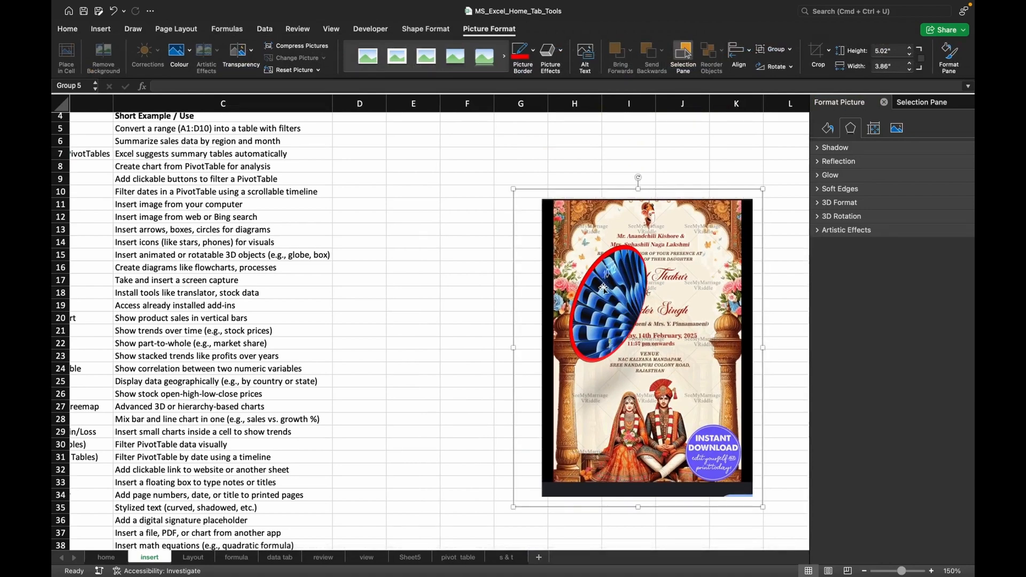
Move the blue oval picture within the group back to the middle of the invitation, and deselect it by selecting cell J7.
click(603, 289)
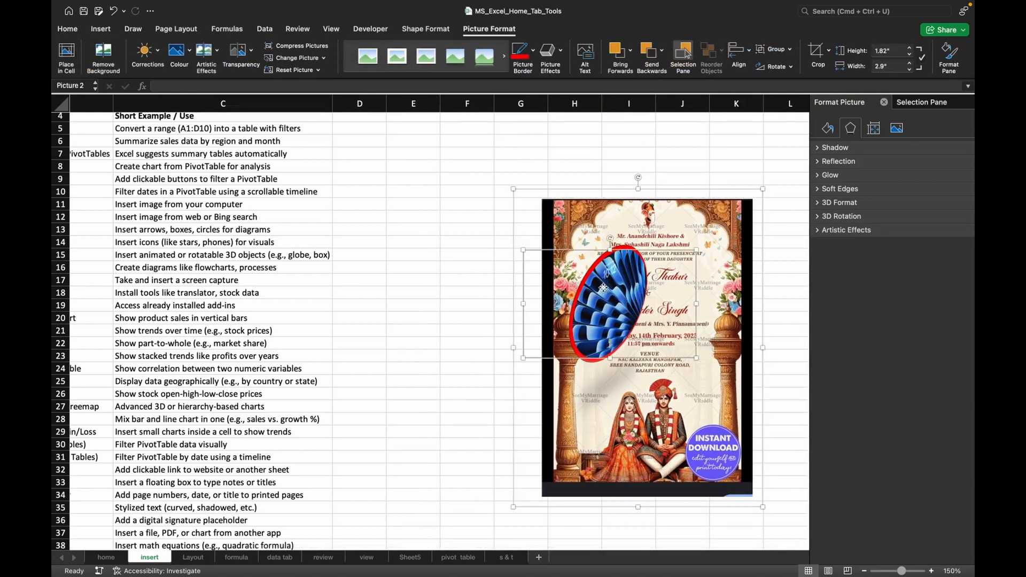
drag(603, 289, 646, 309)
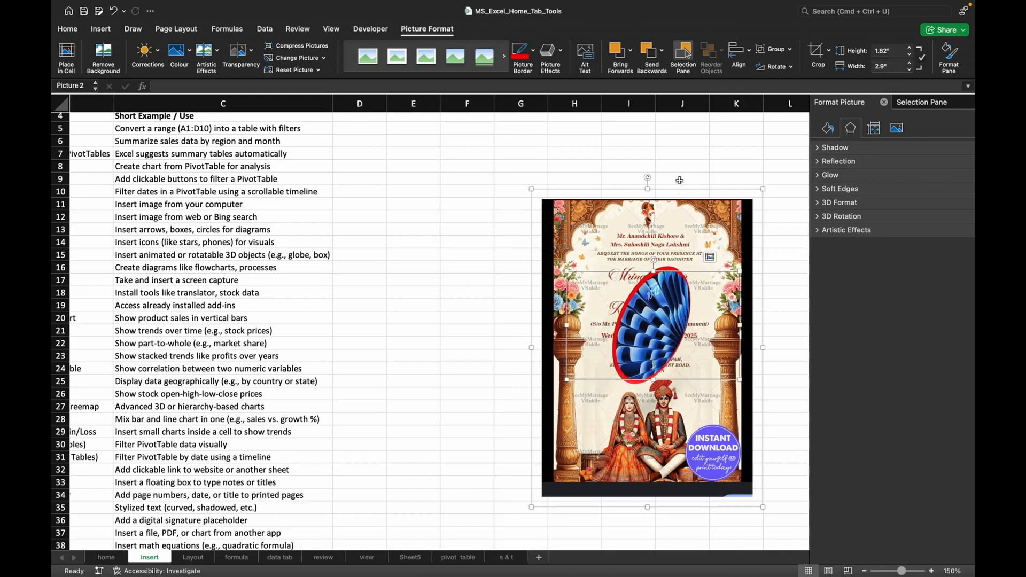
click(682, 159)
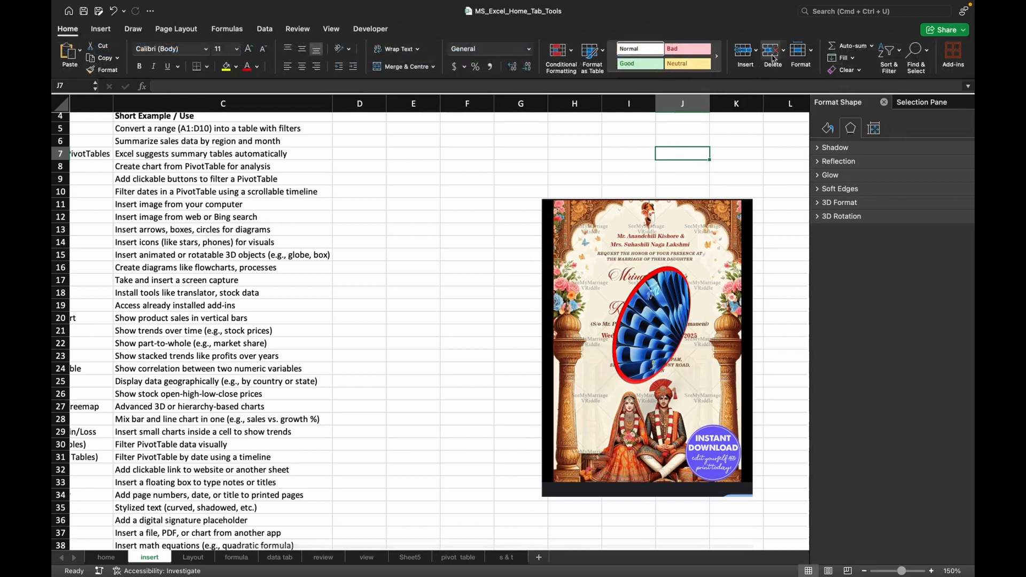
Select the picture group and look at its grouping options, including Ungroup, without applying any.
click(632, 278)
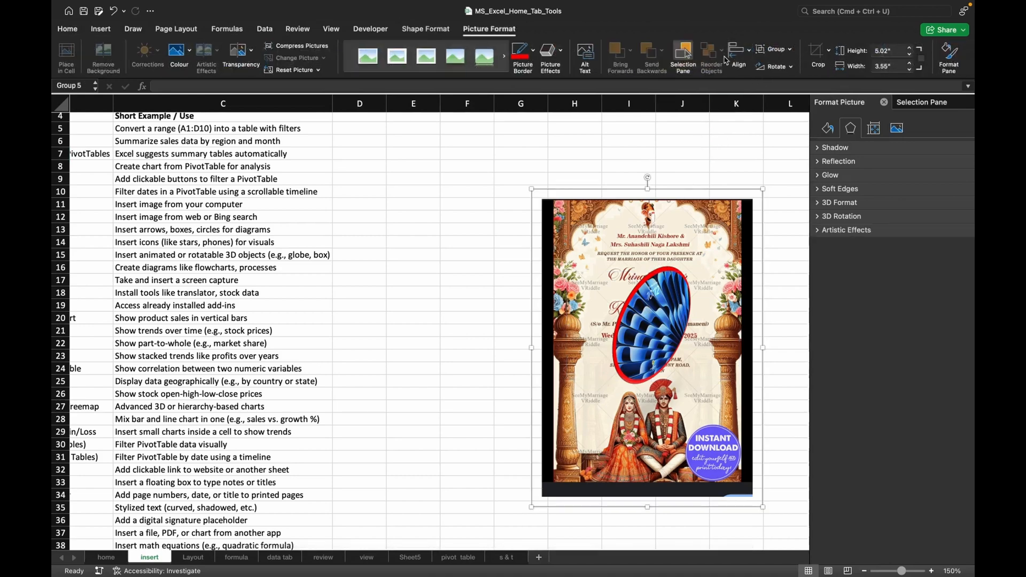
click(789, 51)
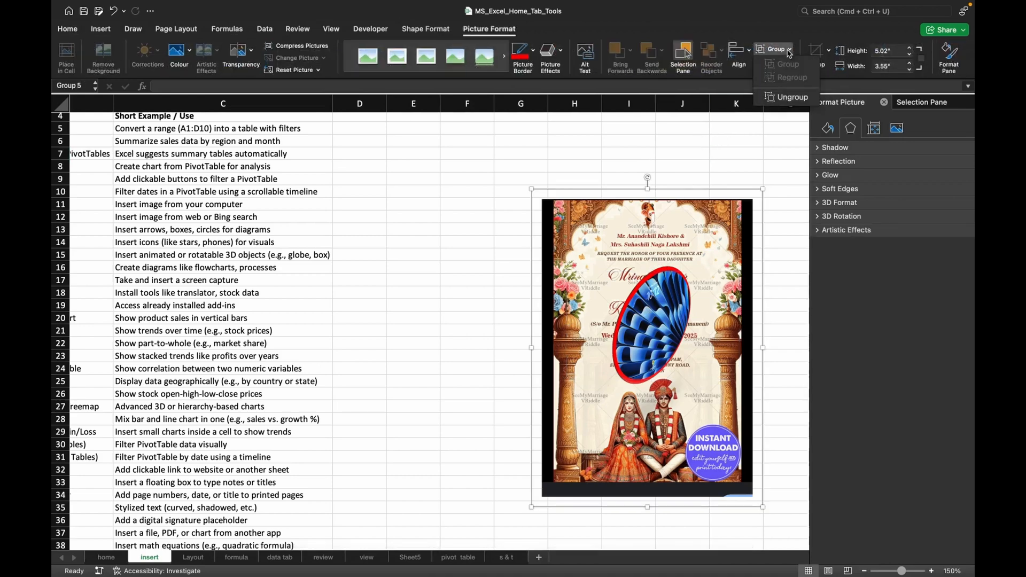
click(714, 241)
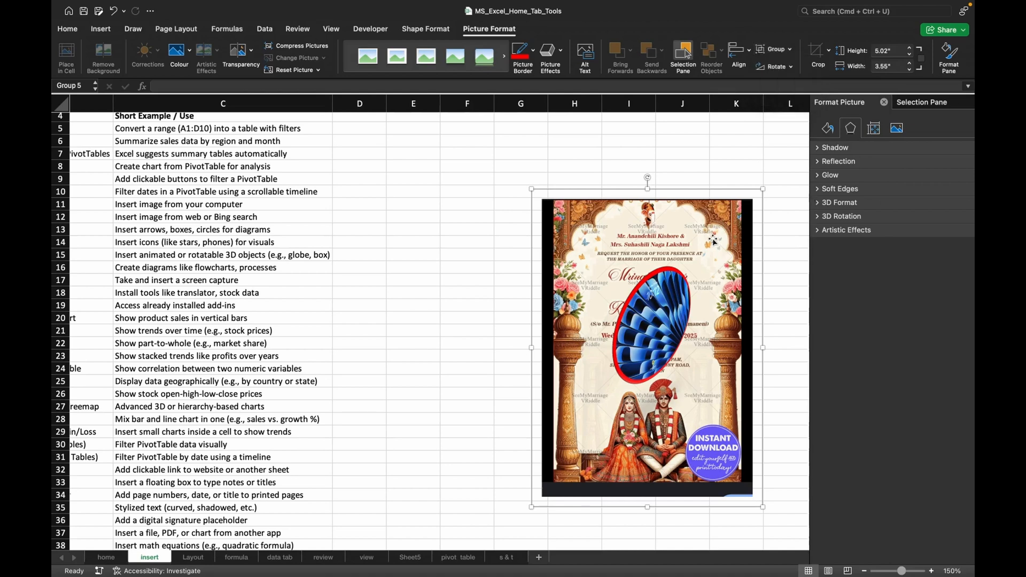
Rotate the picture group right by 90° and move it left on the sheet.
click(790, 67)
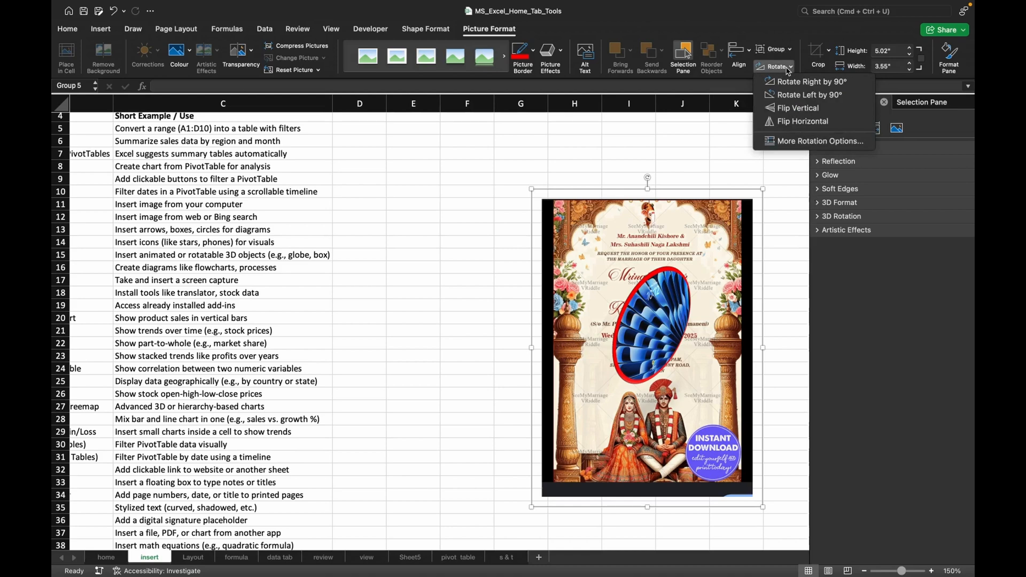
click(796, 81)
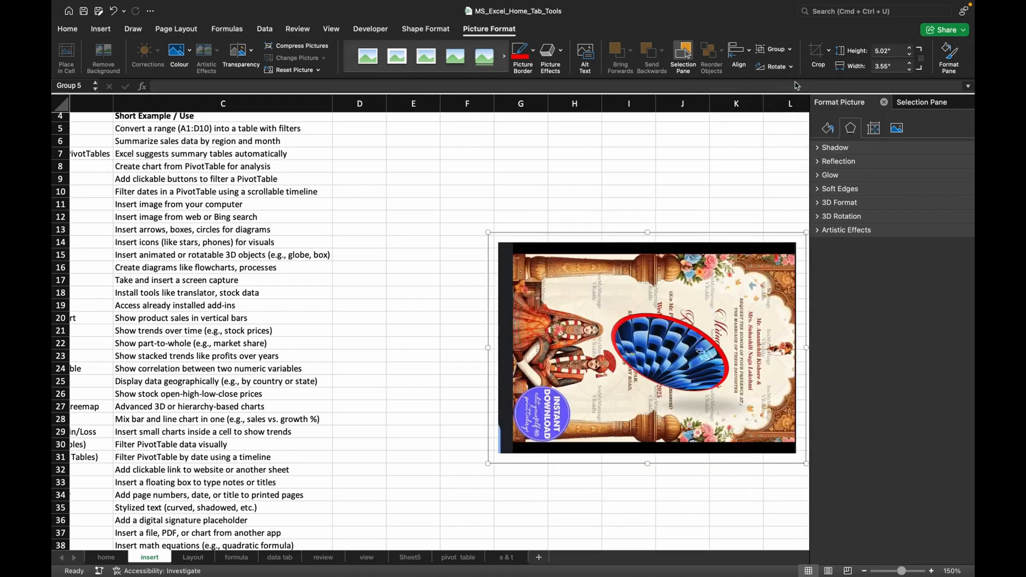
drag(687, 267, 619, 255)
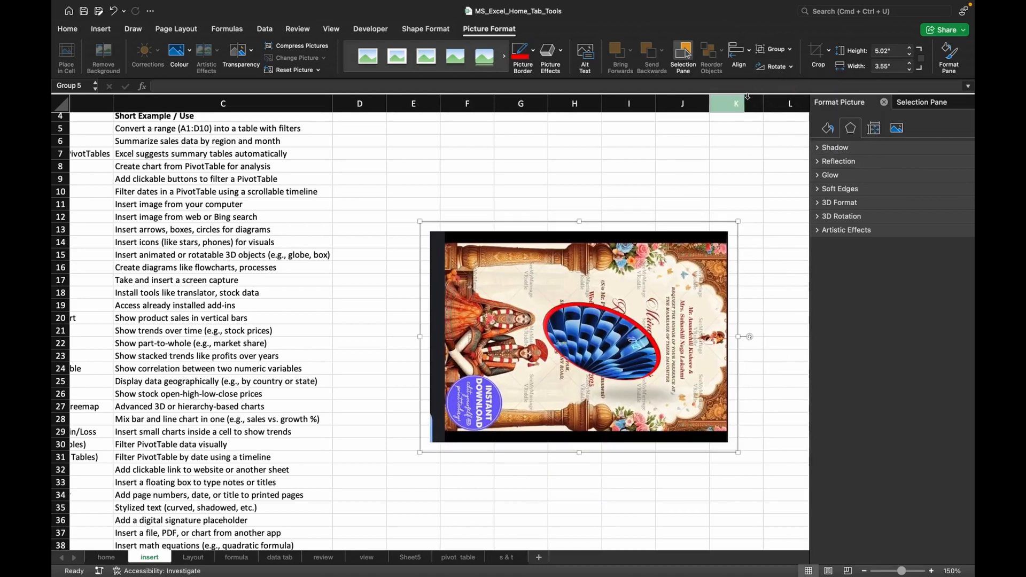
Rotate the picture group left by 90°, and close the rotation options without a further change.
click(783, 66)
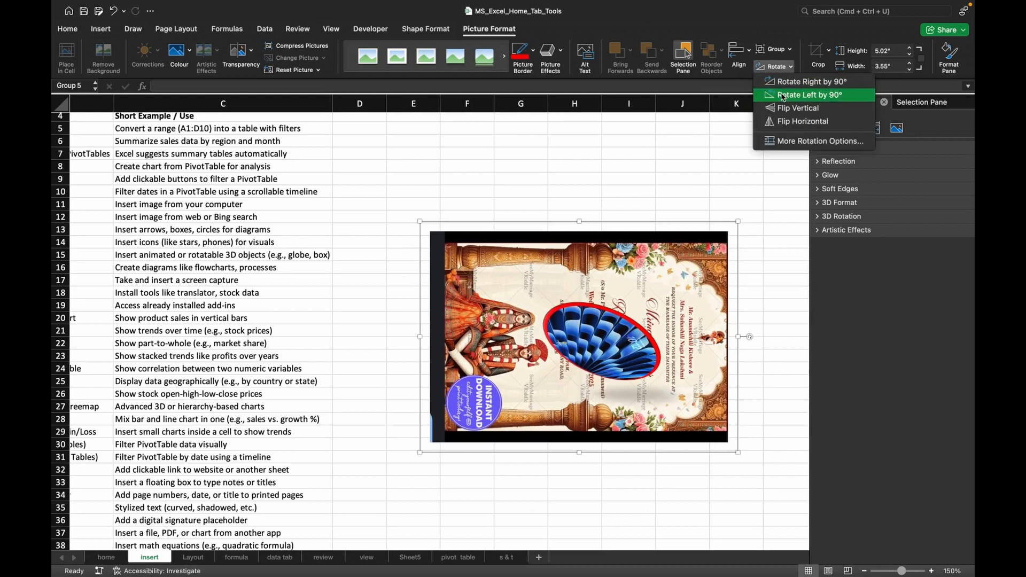
click(783, 96)
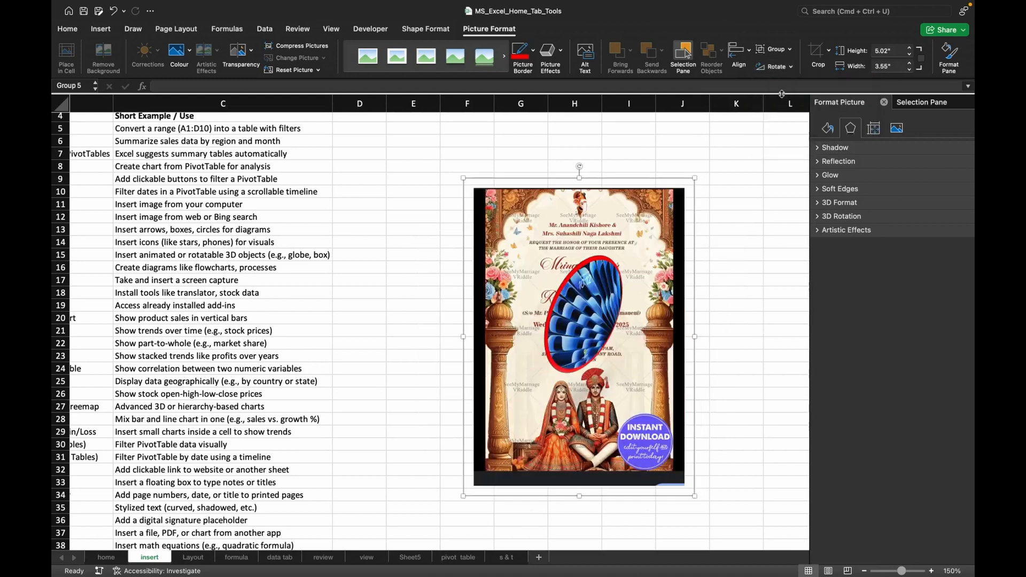
click(773, 68)
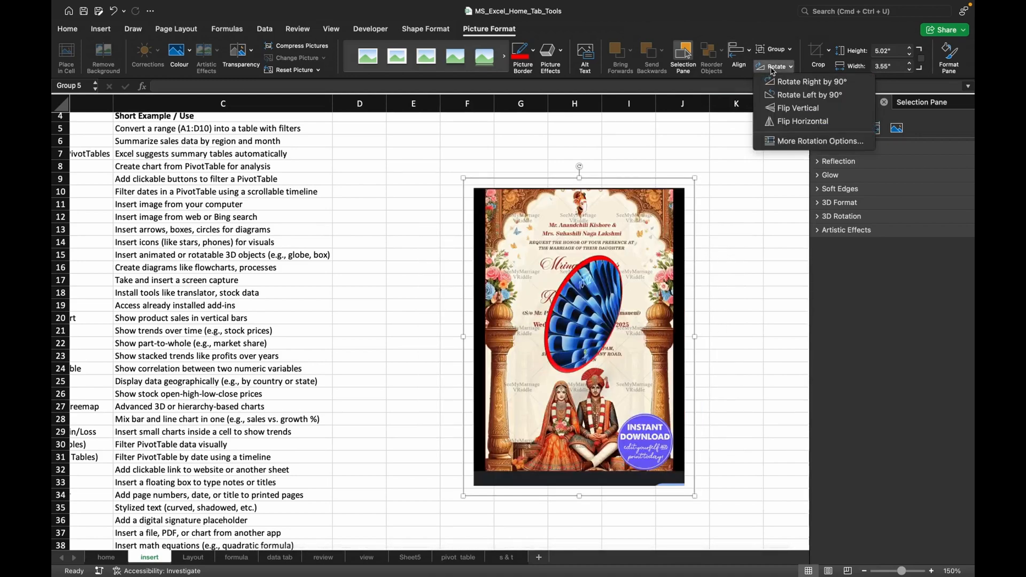
click(611, 269)
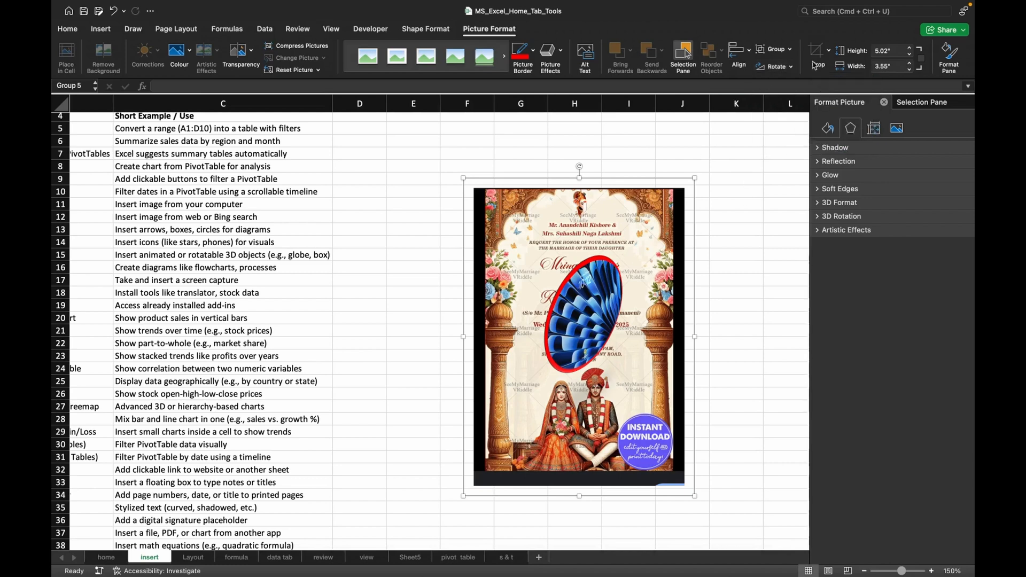
Look at the crop options available for the picture group without applying any.
click(828, 52)
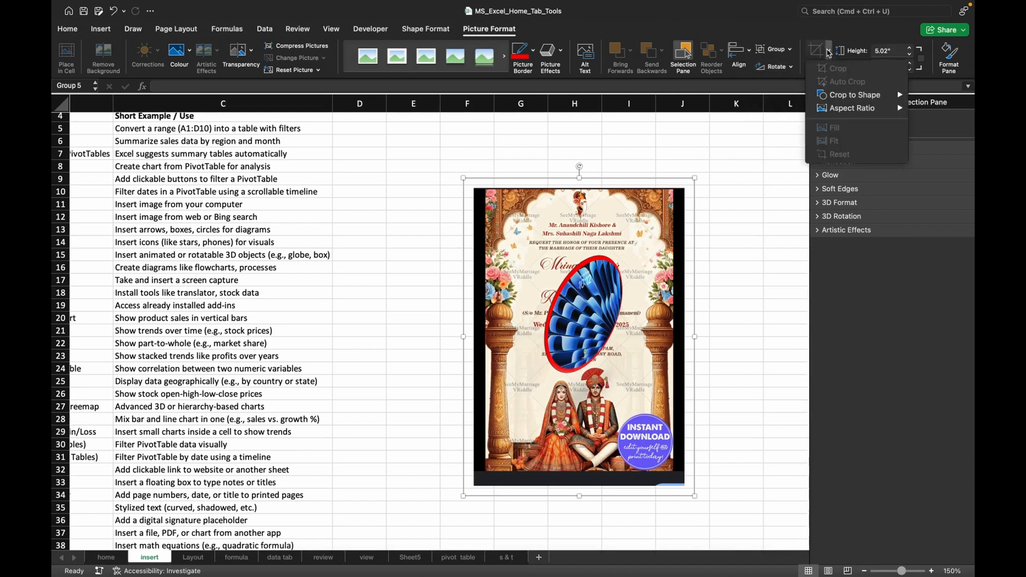
click(522, 287)
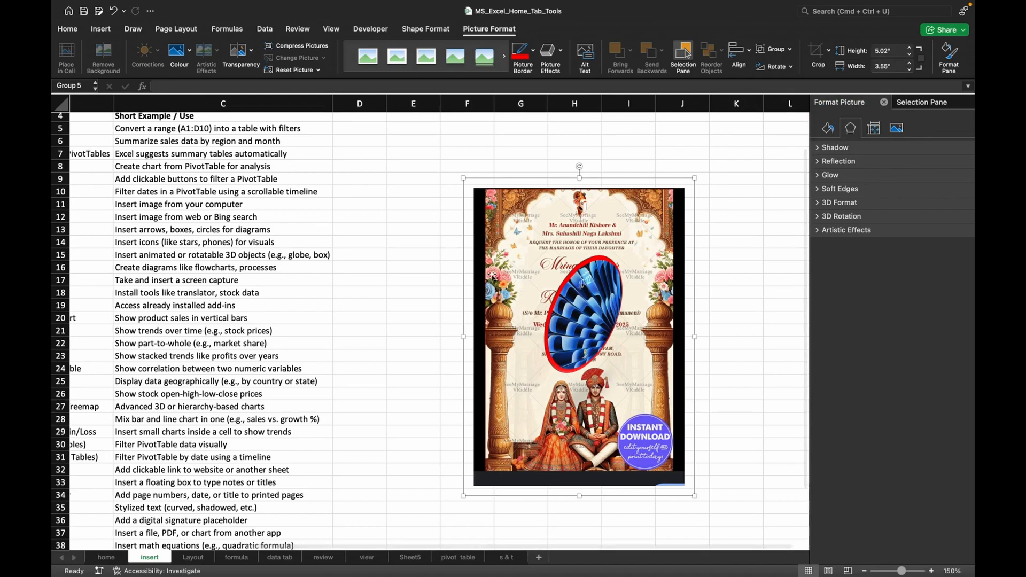
click(455, 253)
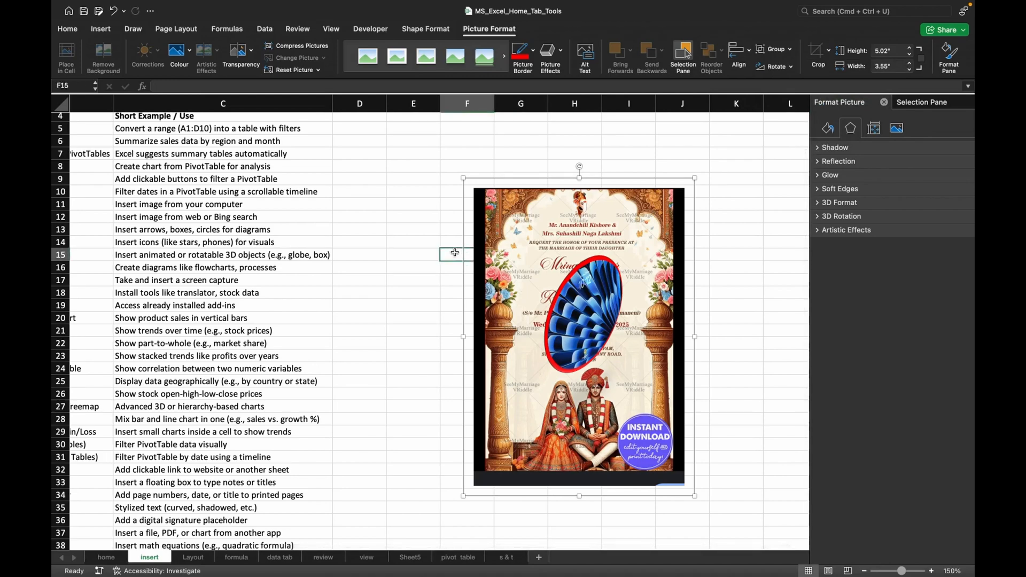
click(521, 247)
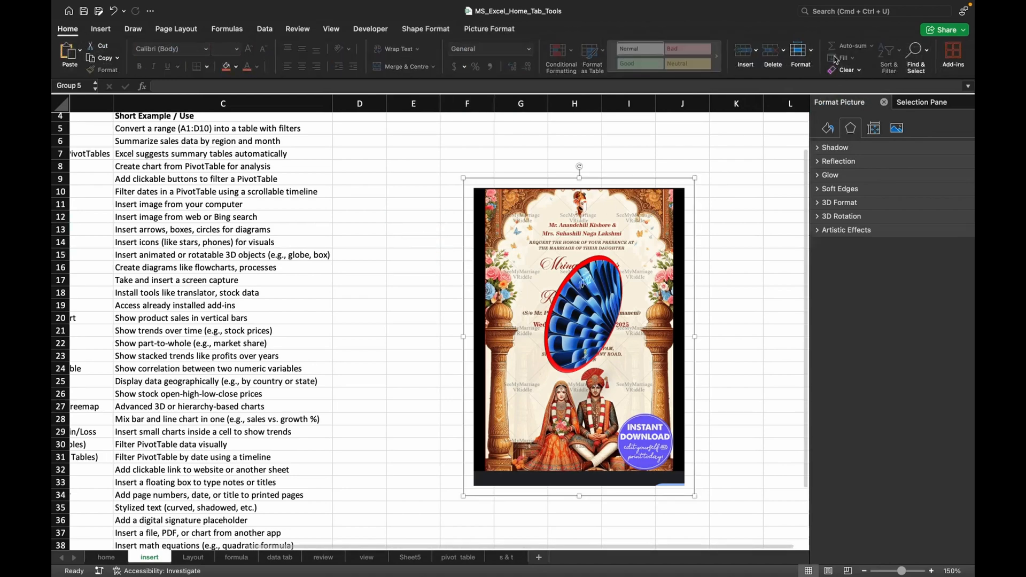
click(502, 30)
click(829, 50)
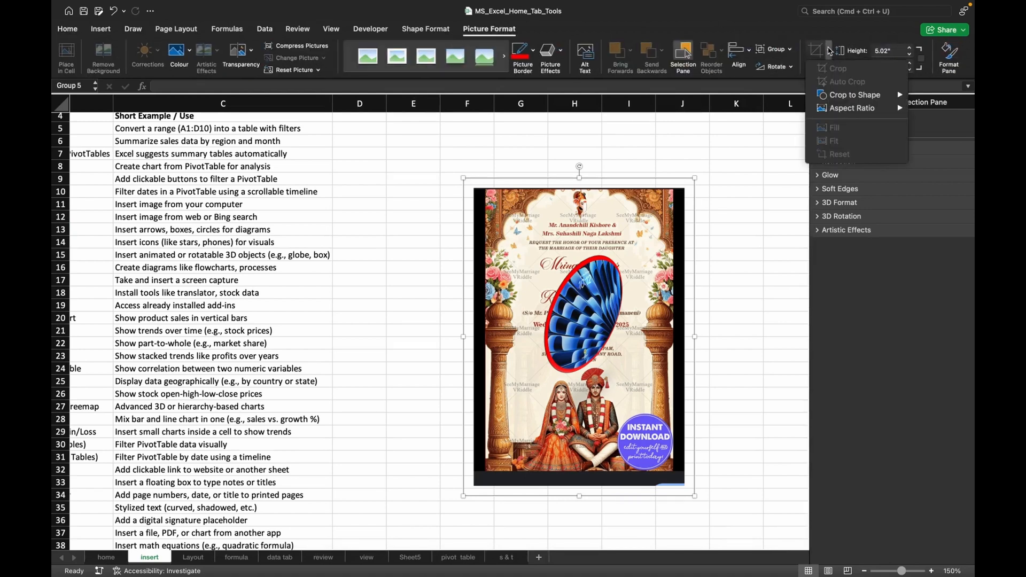
click(581, 280)
Ungroup the invitation and blue oval pictures, shift both slightly up and left, and move the oval off the invitation to around column K.
click(581, 280)
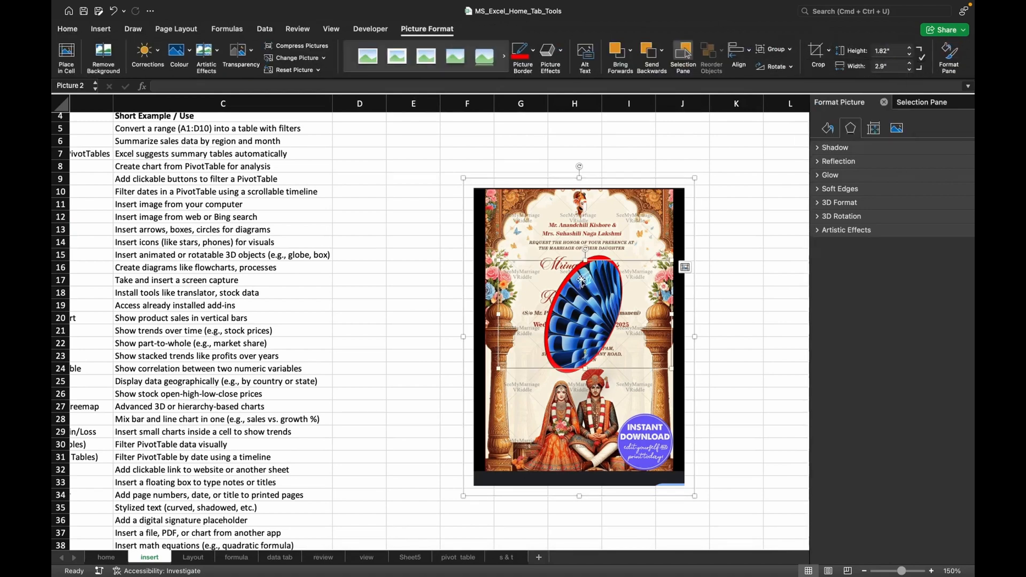
click(773, 49)
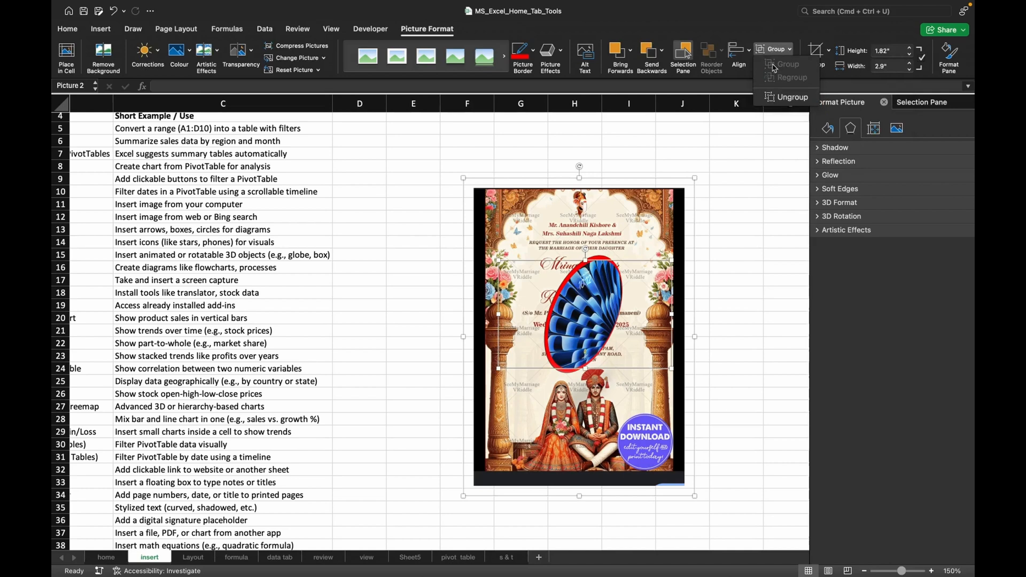
click(777, 99)
drag(602, 288, 541, 265)
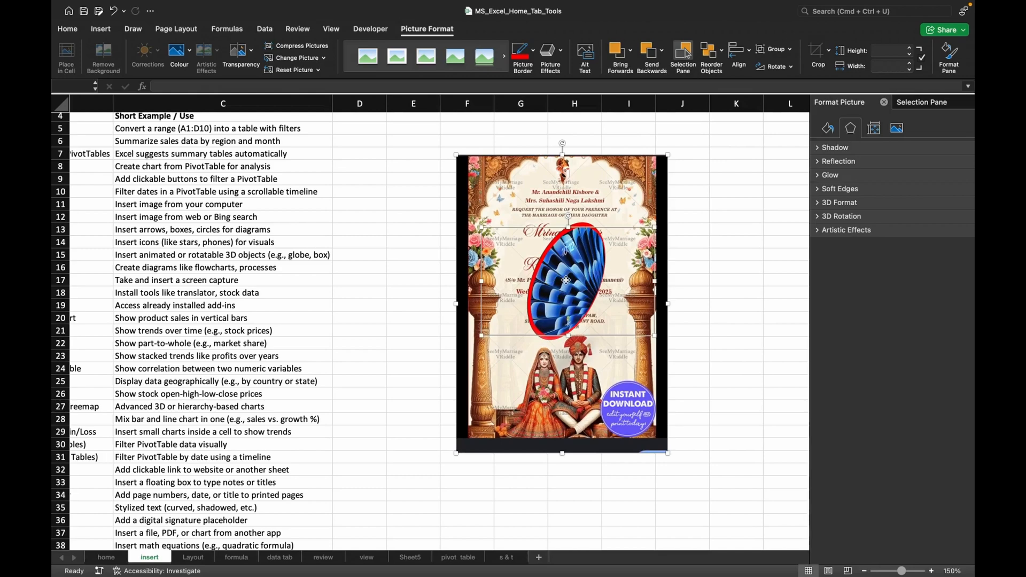
click(518, 268)
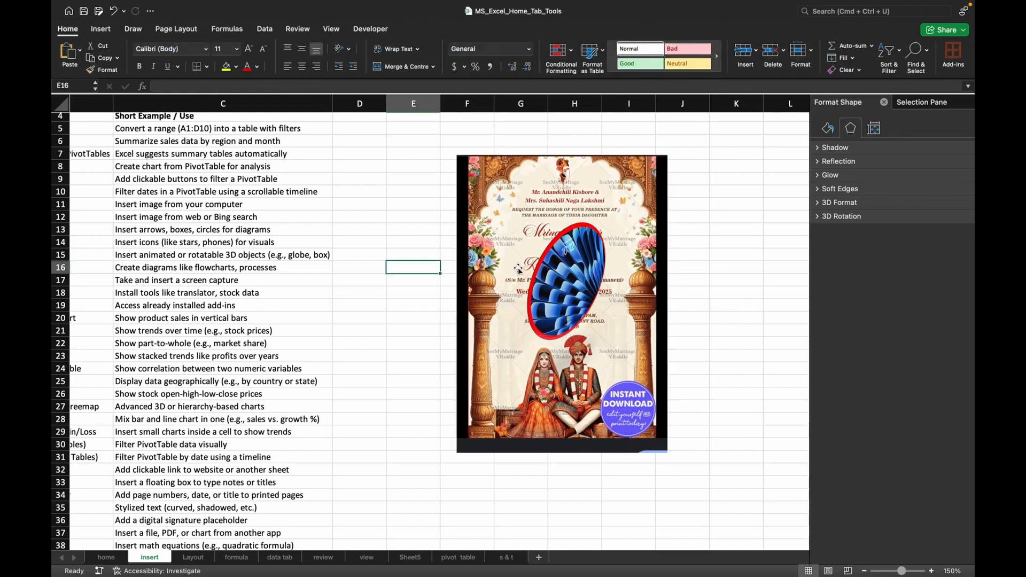
drag(568, 268, 749, 251)
Crop the invitation picture to the oval basic shape.
click(594, 258)
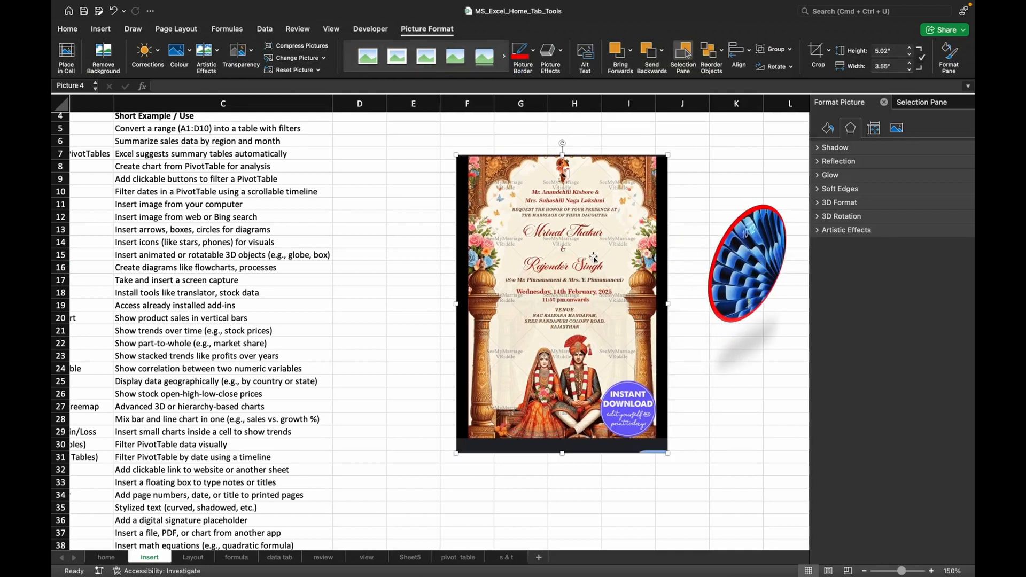
click(817, 52)
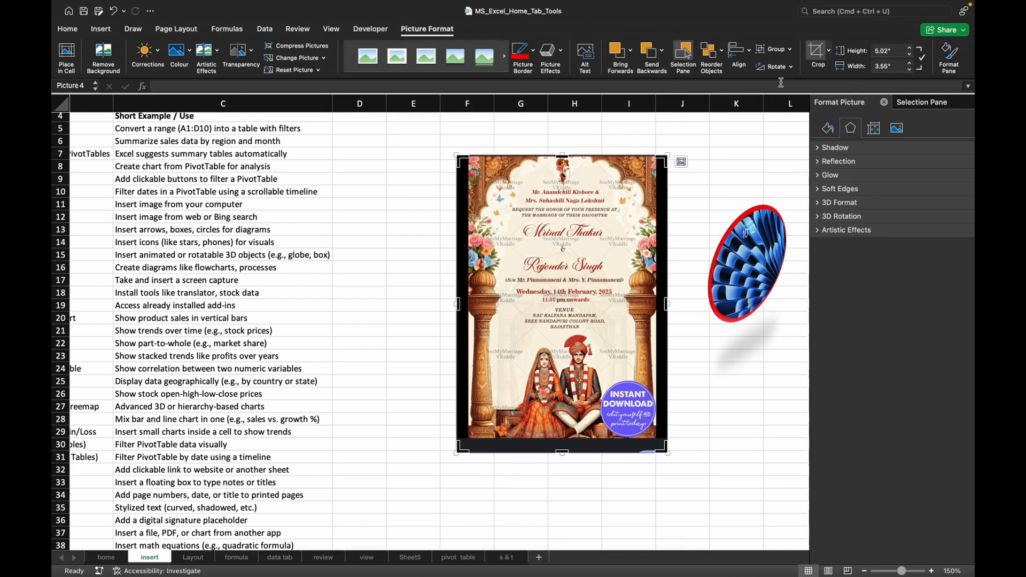
click(829, 50)
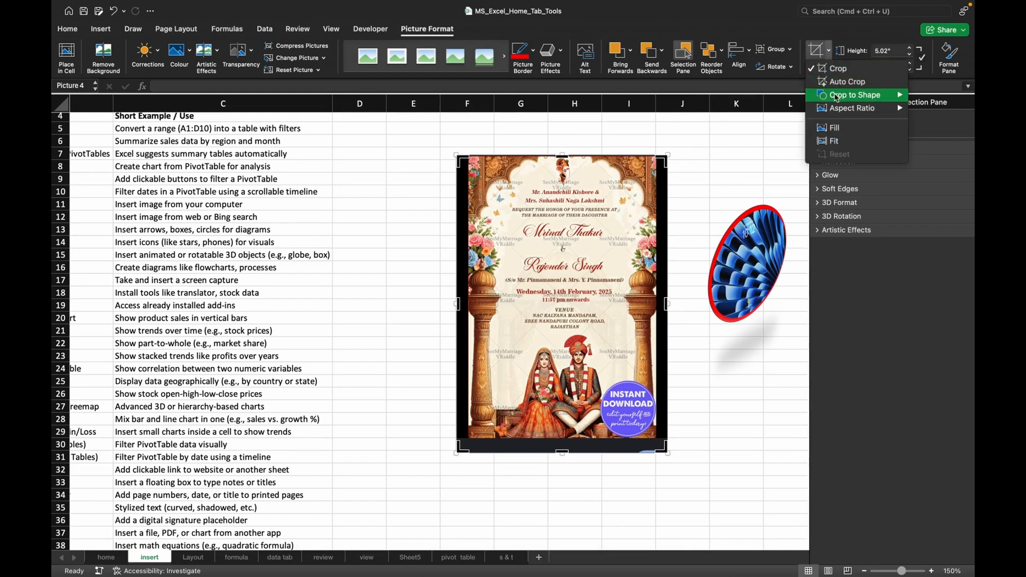
mouse_move(837, 97)
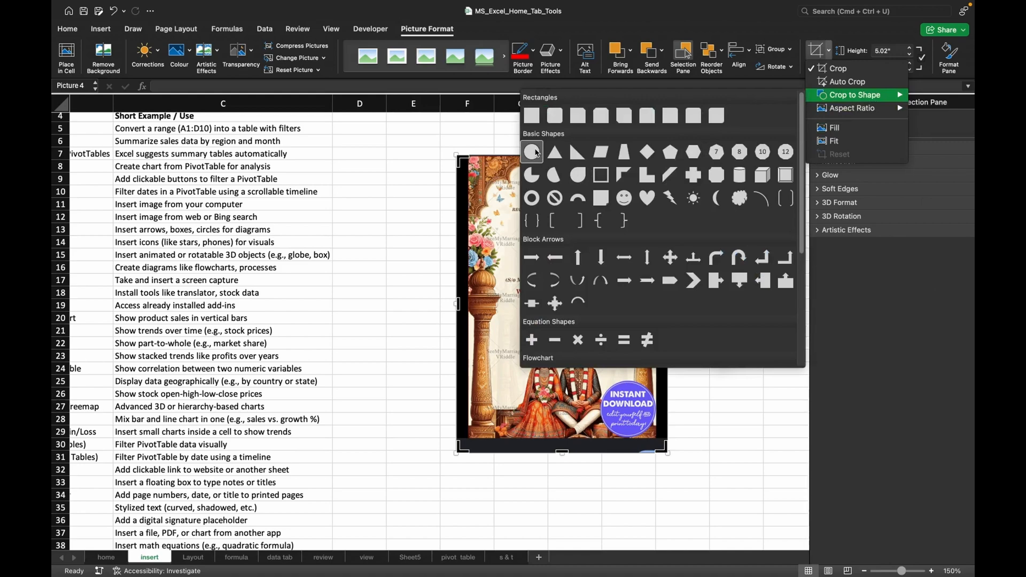
click(536, 152)
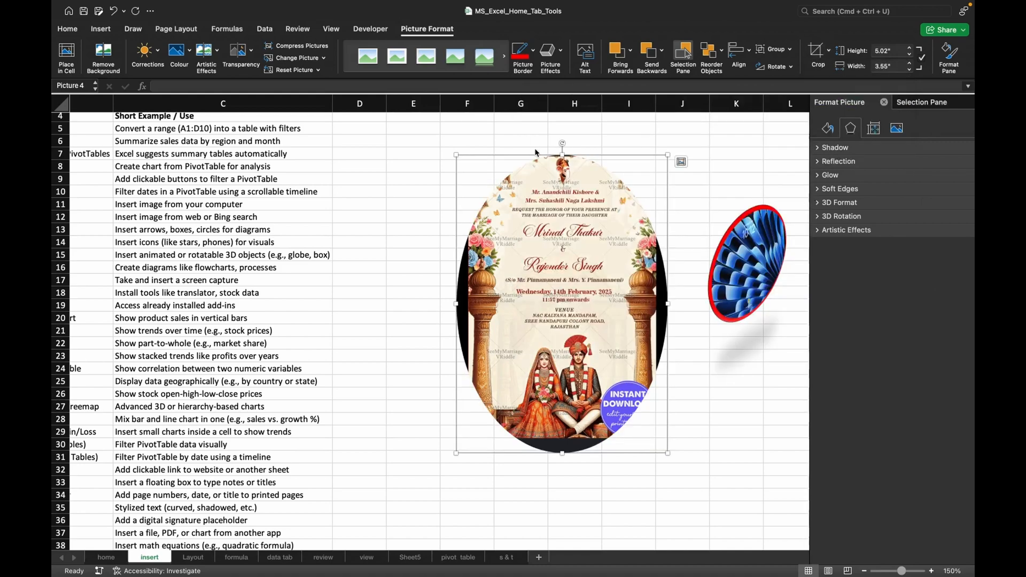
Resize the oval-cropped invitation to a nearly round shape, 4.05" high and 4.1" wide.
drag(564, 453, 563, 364)
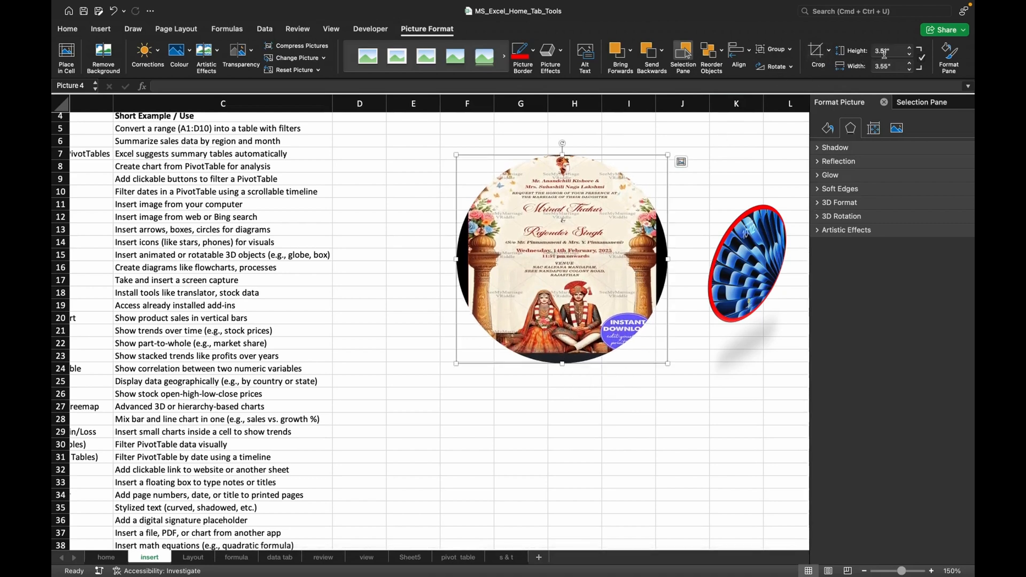
click(909, 47)
click(911, 48)
click(910, 48)
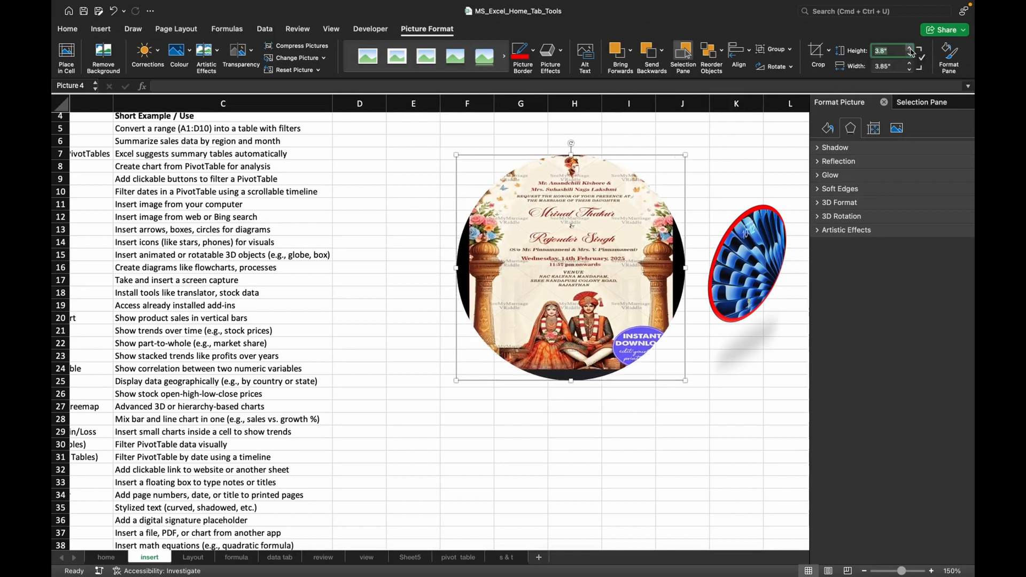
click(910, 63)
click(910, 63)
click(910, 64)
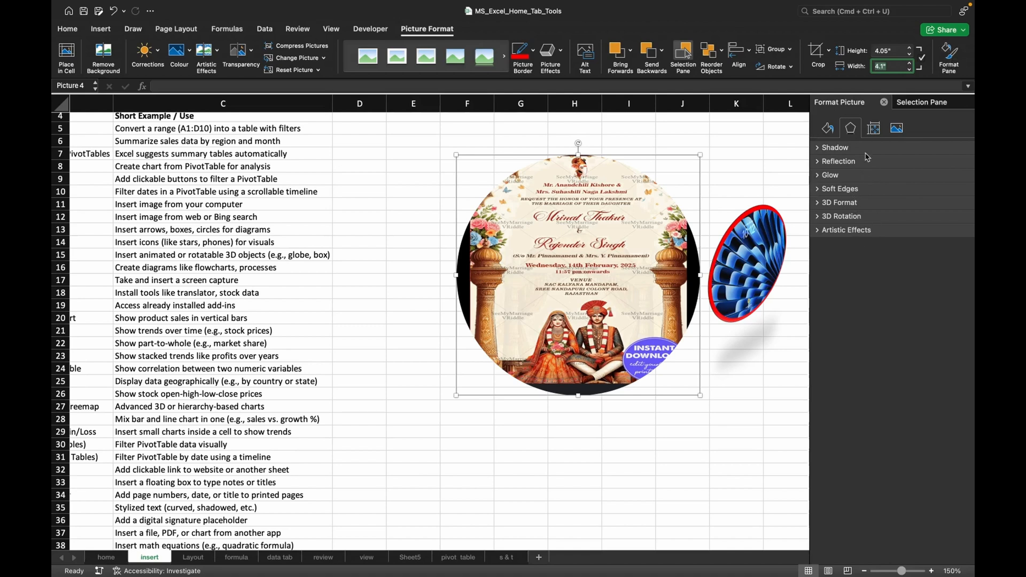
Look at the list of pictures on the sheet and the invitation picture's shadow settings without changing anything.
click(916, 103)
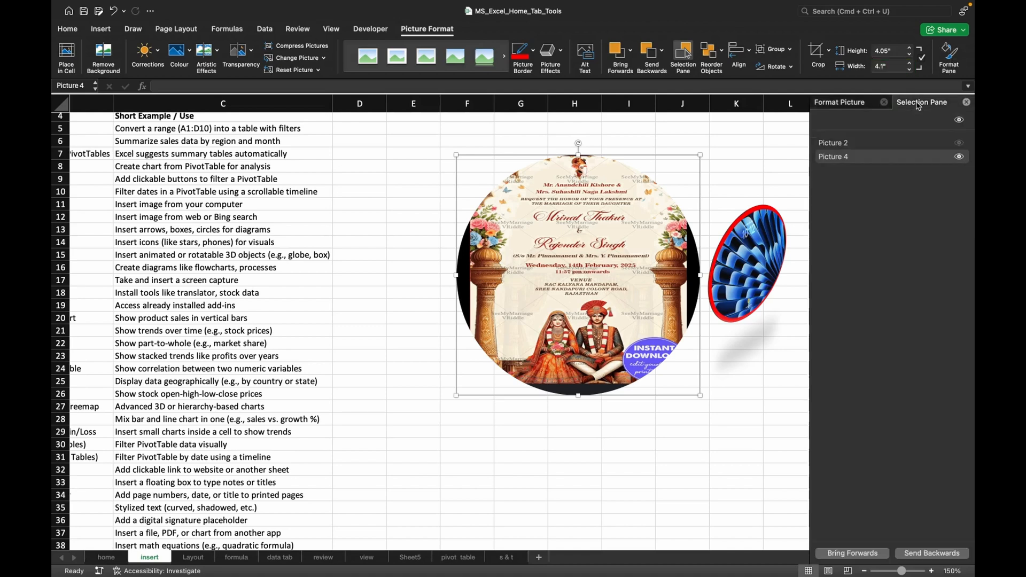
click(859, 107)
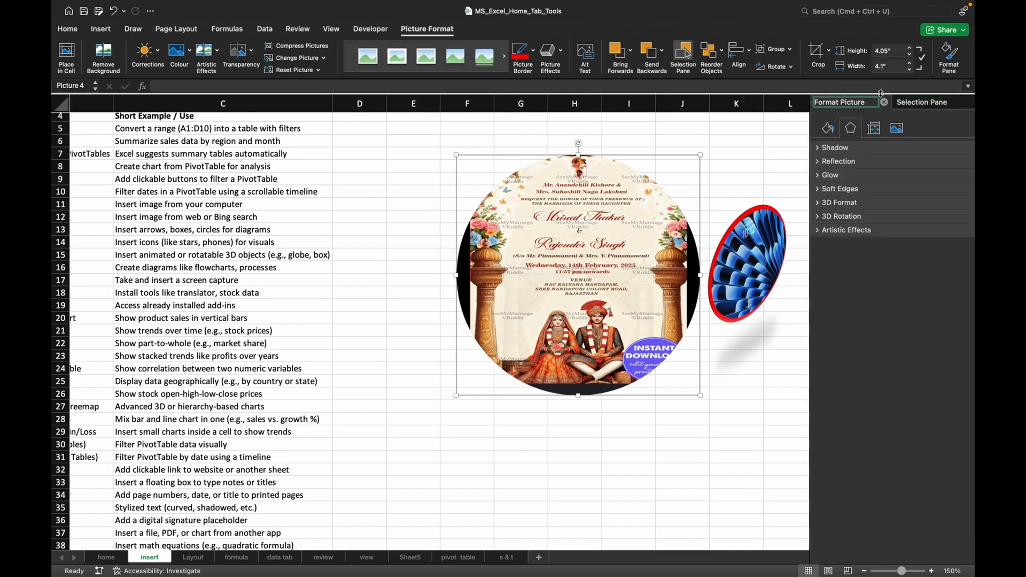
click(835, 148)
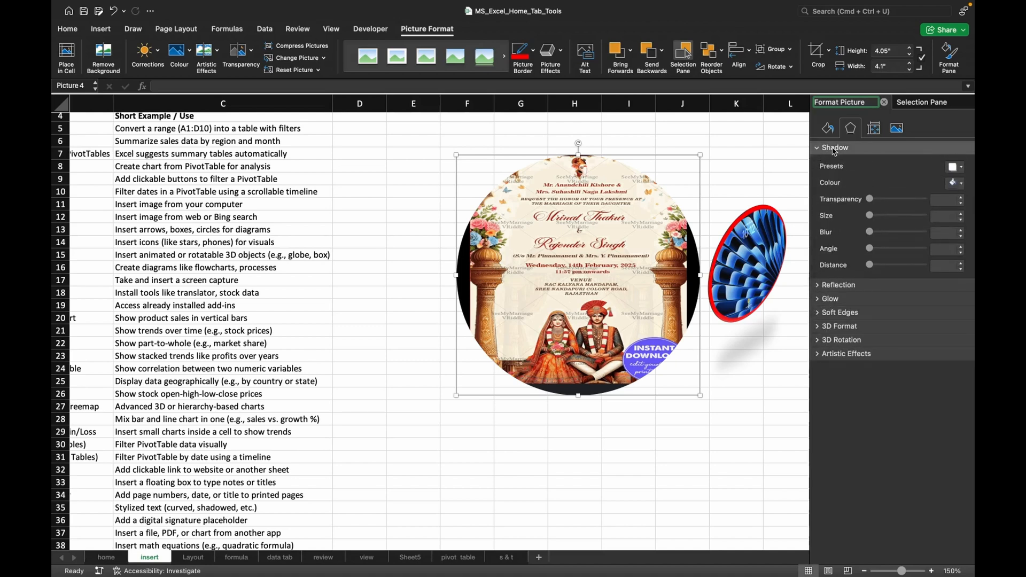
click(835, 148)
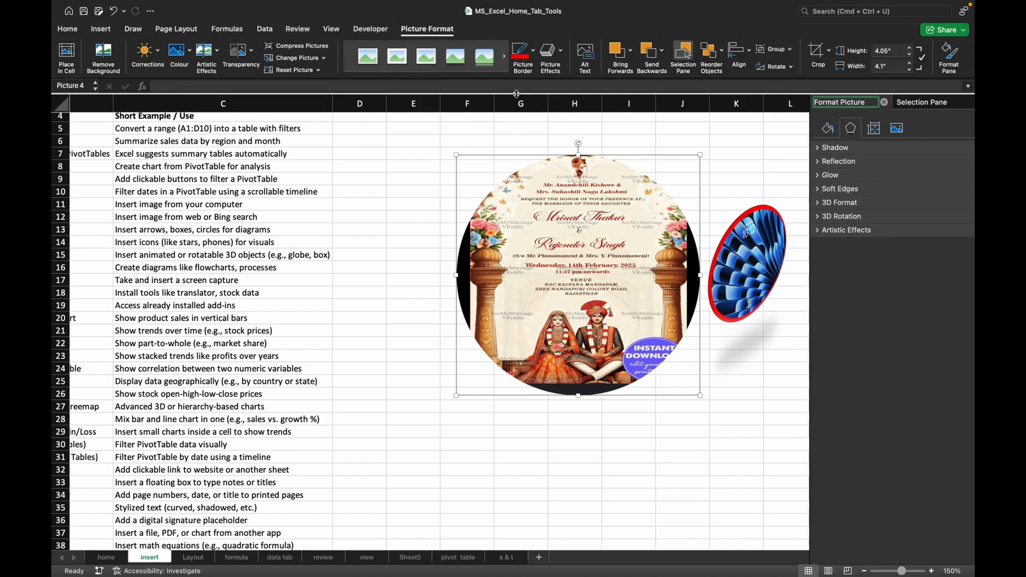
Highlight the tool names from Table to Timeline in cells B5:B10 with a blue fill.
scroll(417, 354, up, 3)
scroll(418, 353, left, 2)
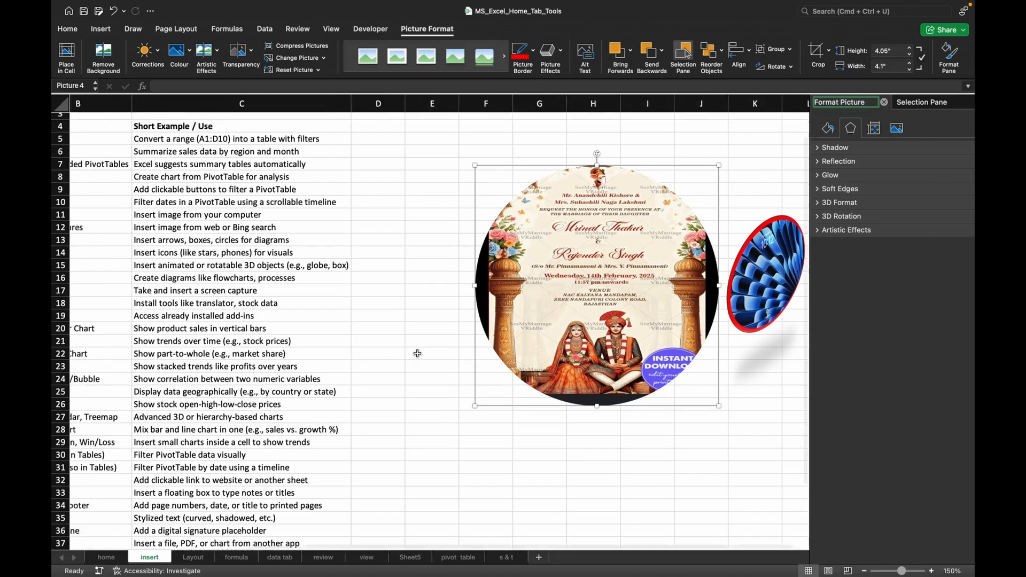
scroll(417, 353, left, 3)
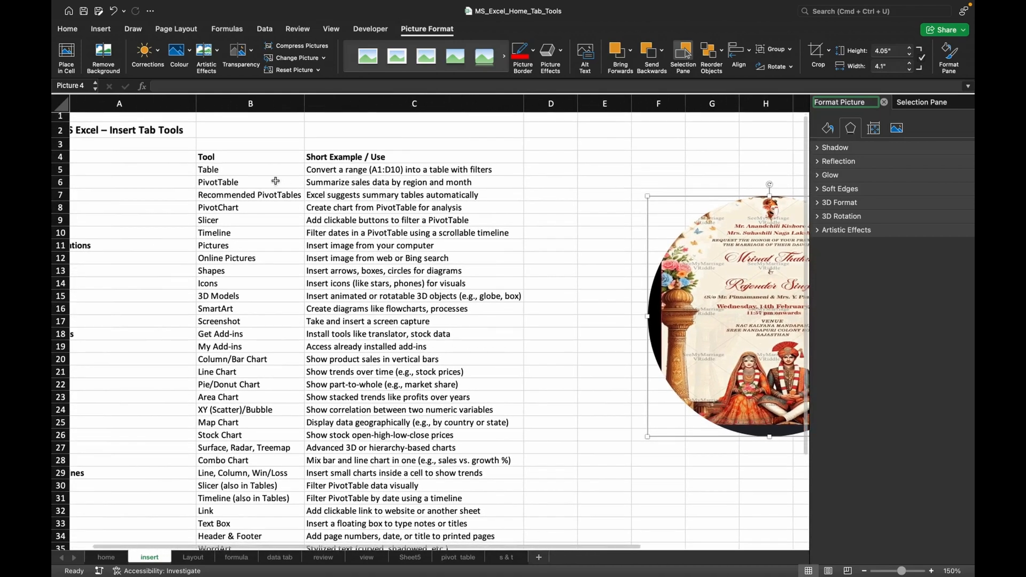
click(235, 166)
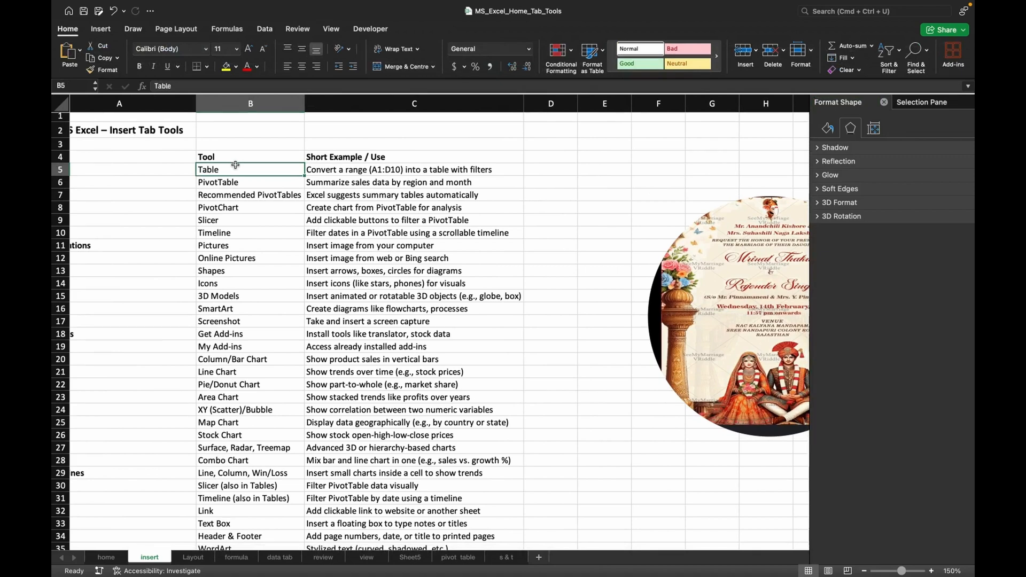
key(super+z)
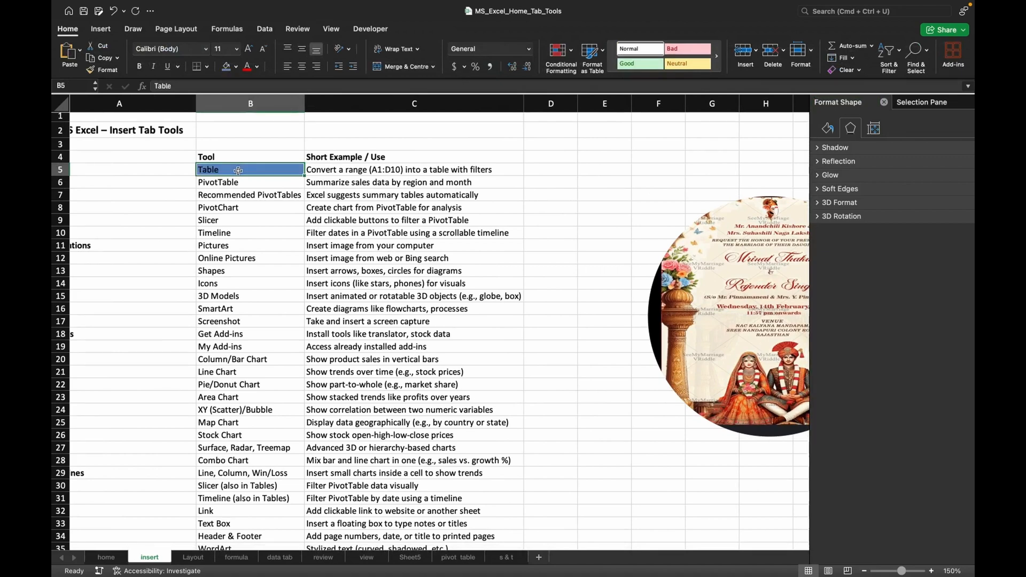
click(237, 181)
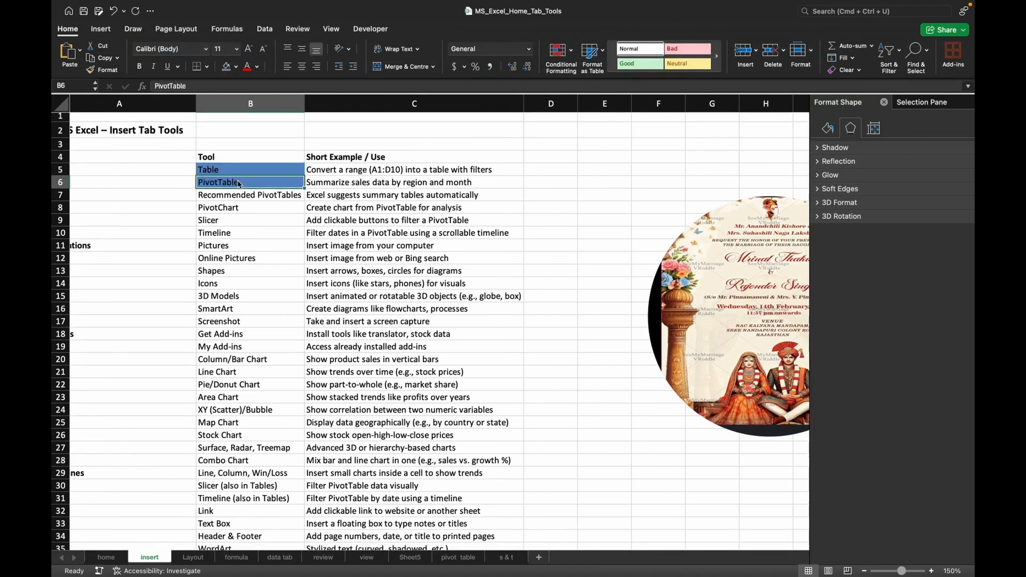
click(236, 201)
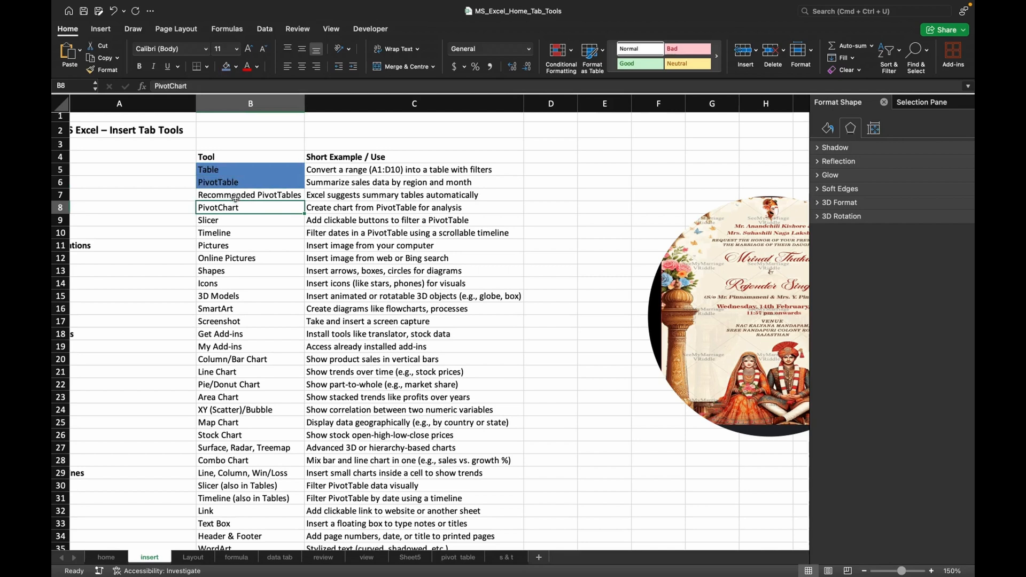
click(235, 196)
super+click(235, 209)
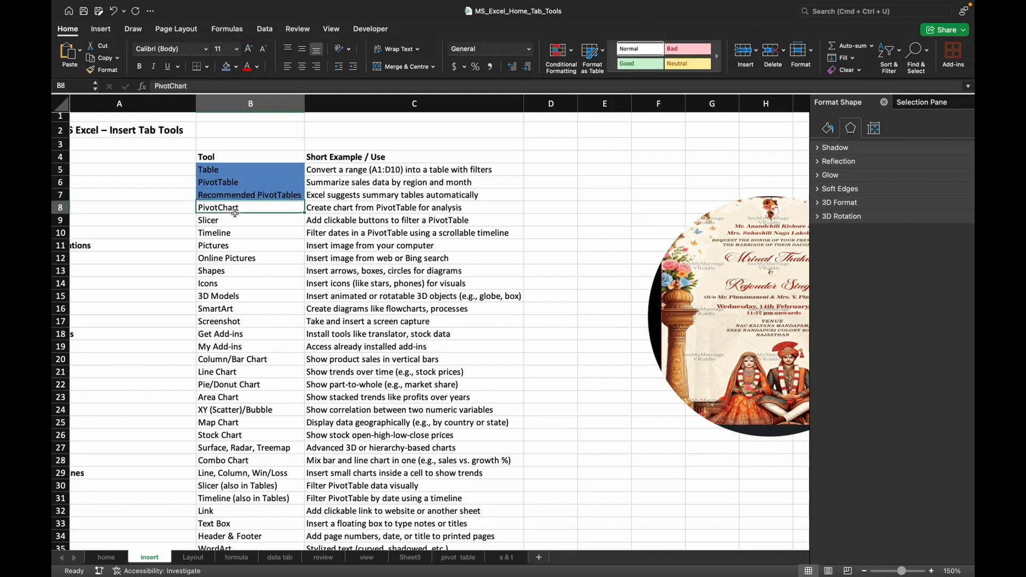
super+click(235, 221)
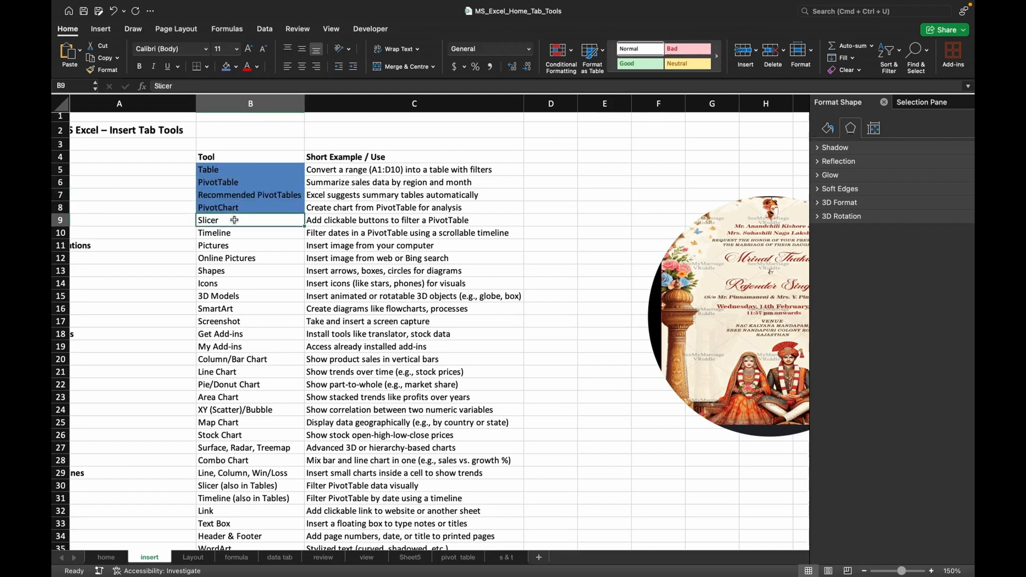
super+click(235, 233)
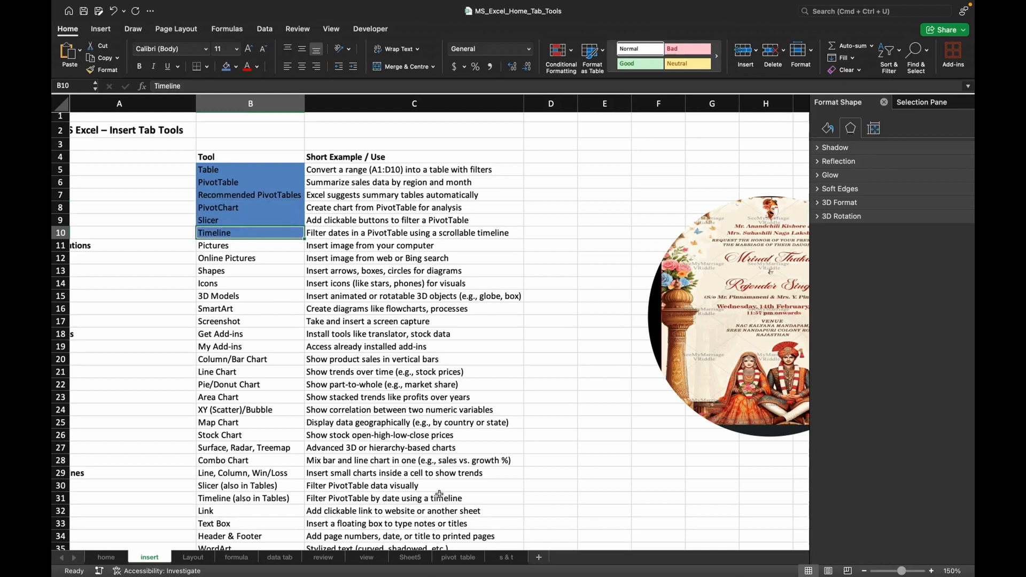
Create a pivot table on a new worksheet from the range A1:F21 of the s & t sheet.
click(506, 558)
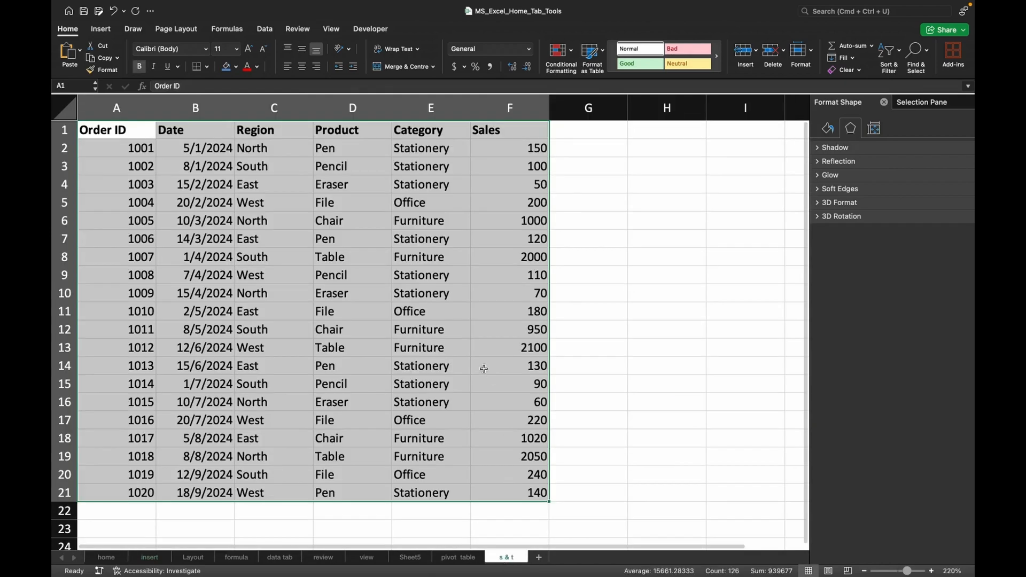
click(101, 30)
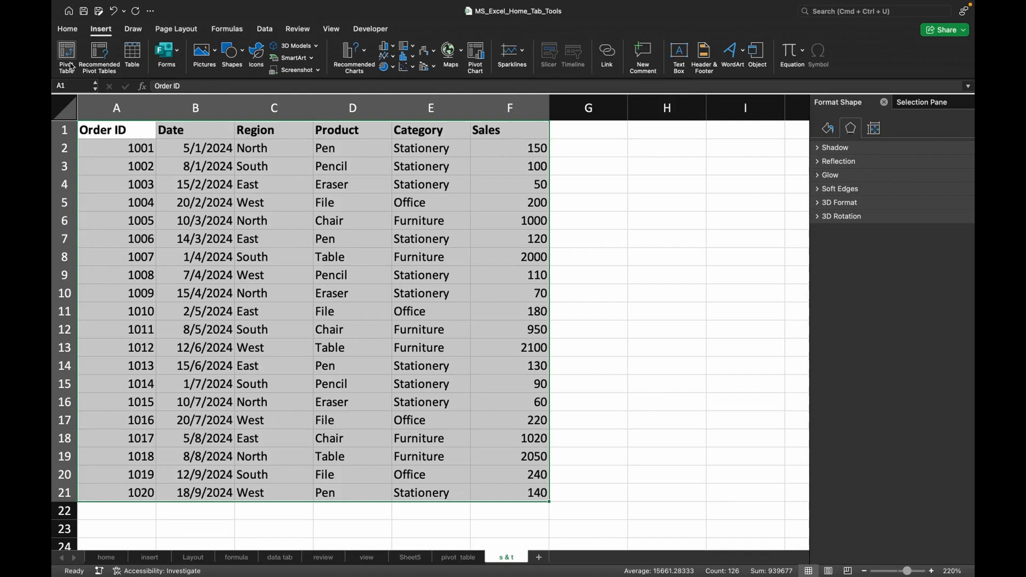
click(68, 59)
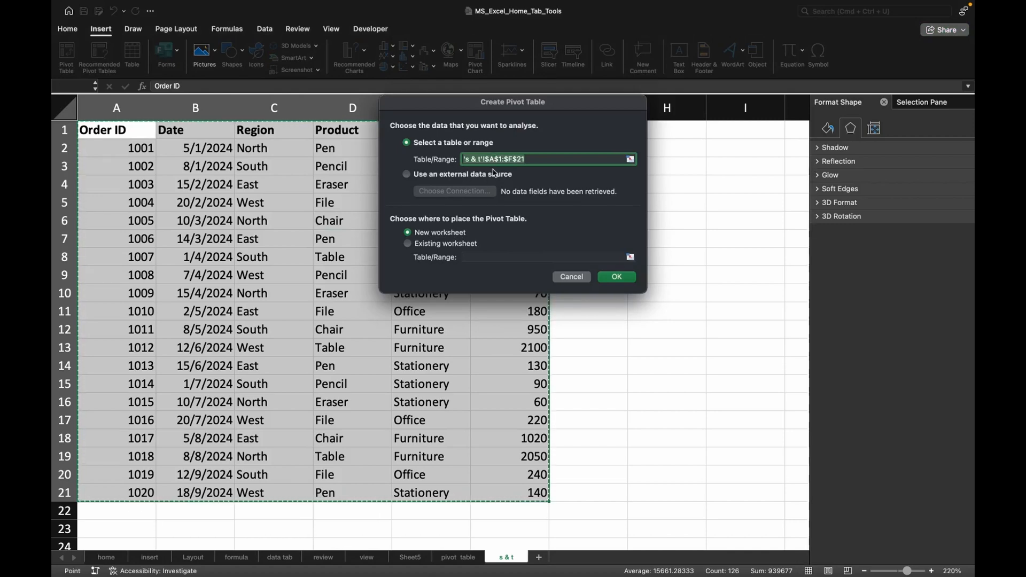
click(616, 277)
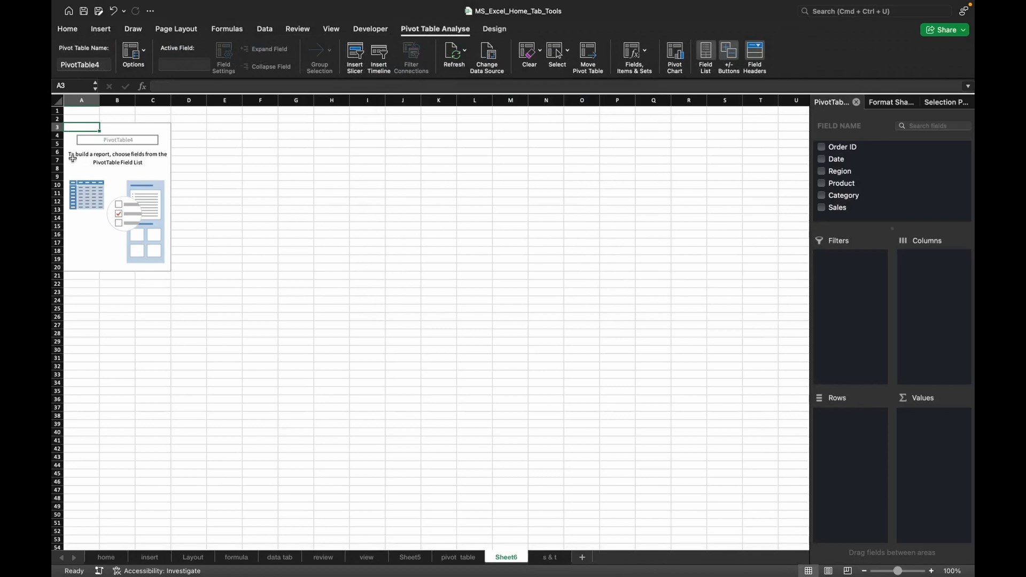
Build the pivot table with Product as rows, the sum of Sales as values and Region as columns.
click(94, 169)
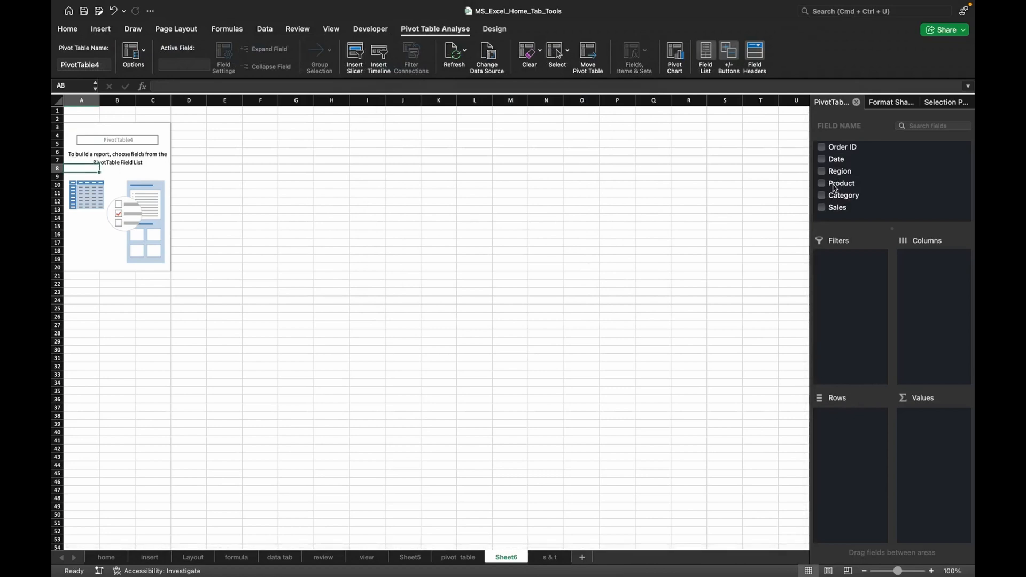
drag(835, 187, 859, 434)
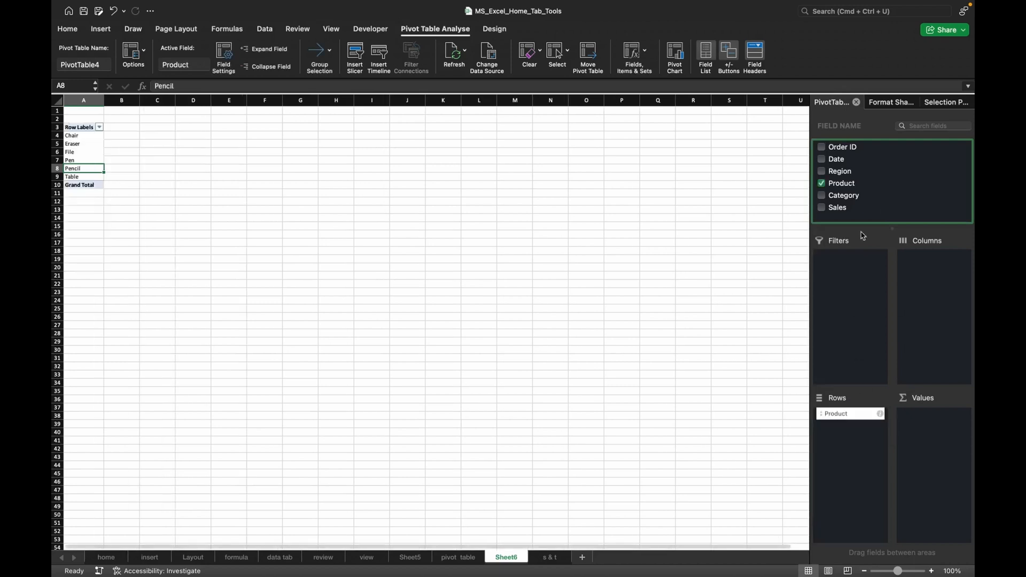
drag(836, 210, 941, 443)
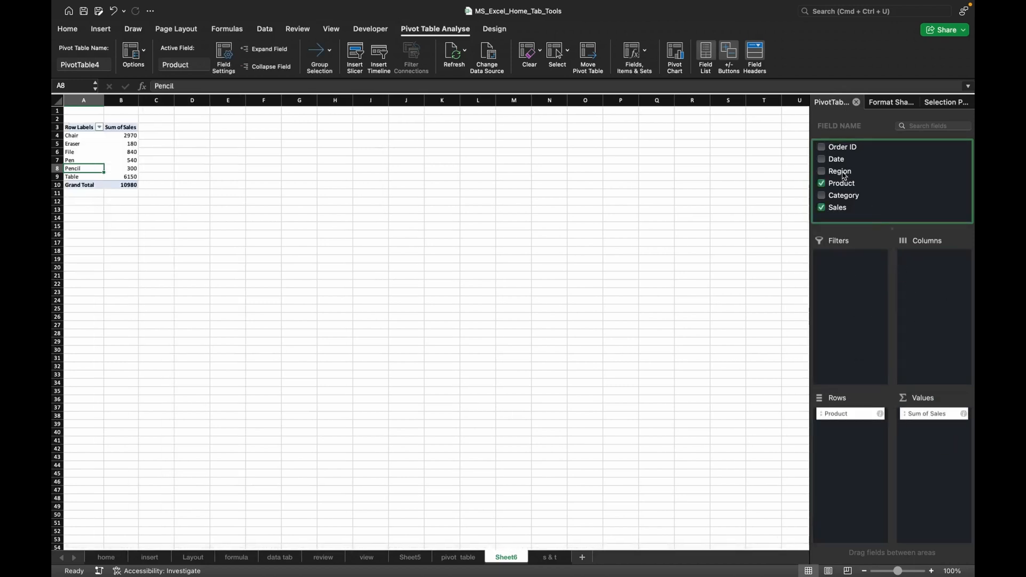
drag(840, 177, 930, 282)
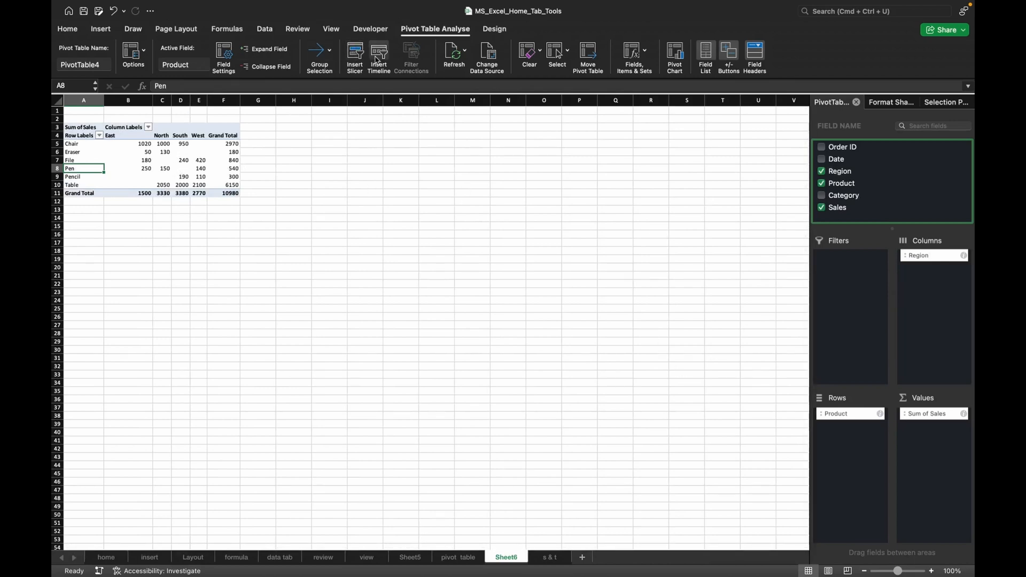
Insert a timeline based on the Date field for the pivot table.
click(377, 60)
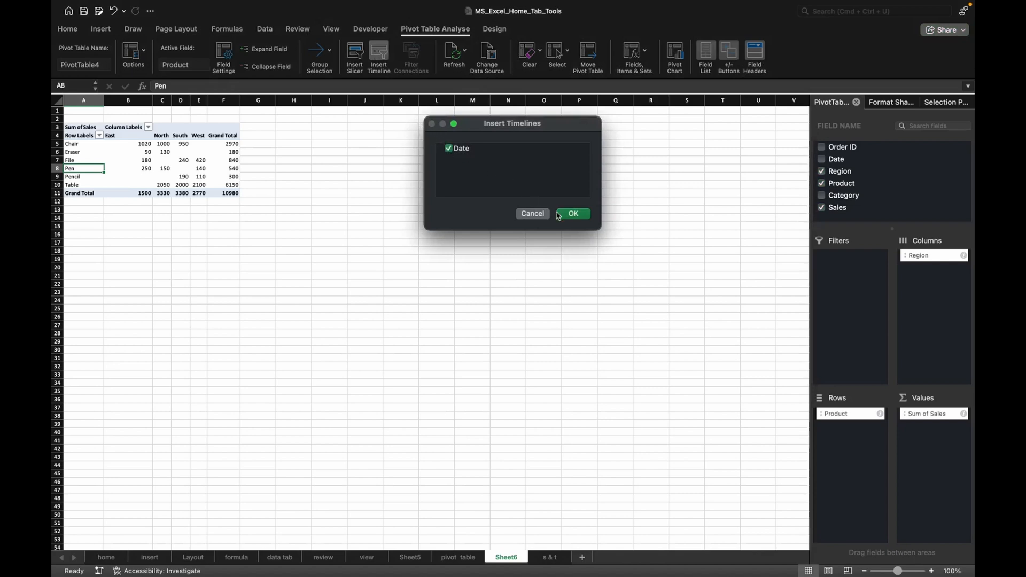
click(573, 215)
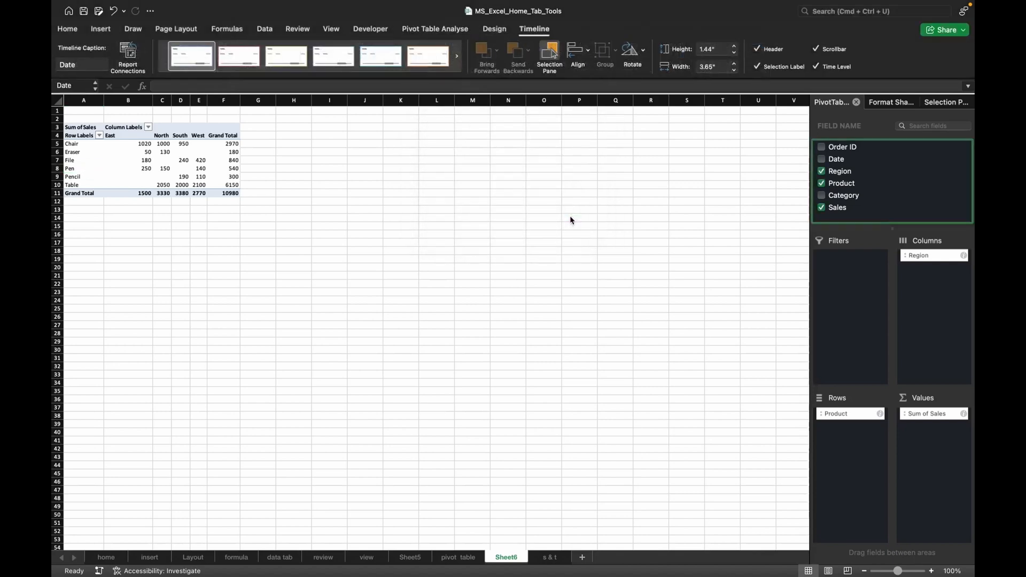
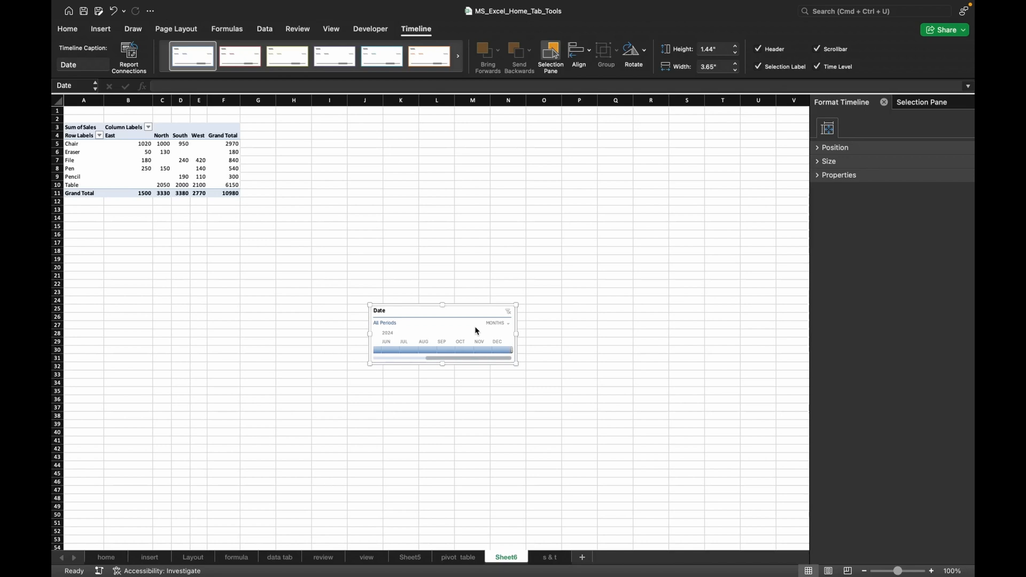
Insert a heart shape about 4.93" high and 5.29" wide beside the pivot table, overlapping the Date timeline.
click(401, 252)
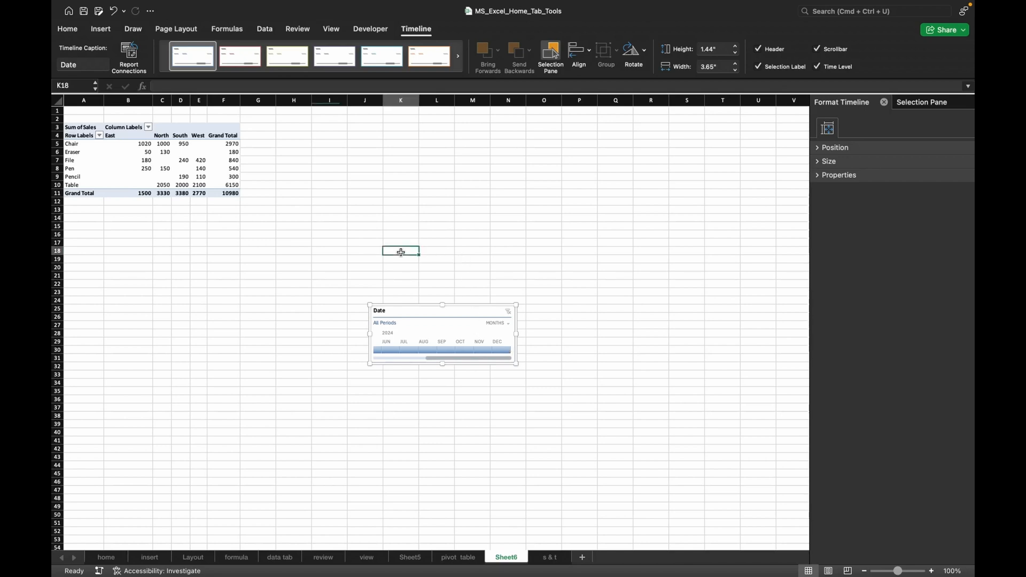
click(199, 160)
click(102, 30)
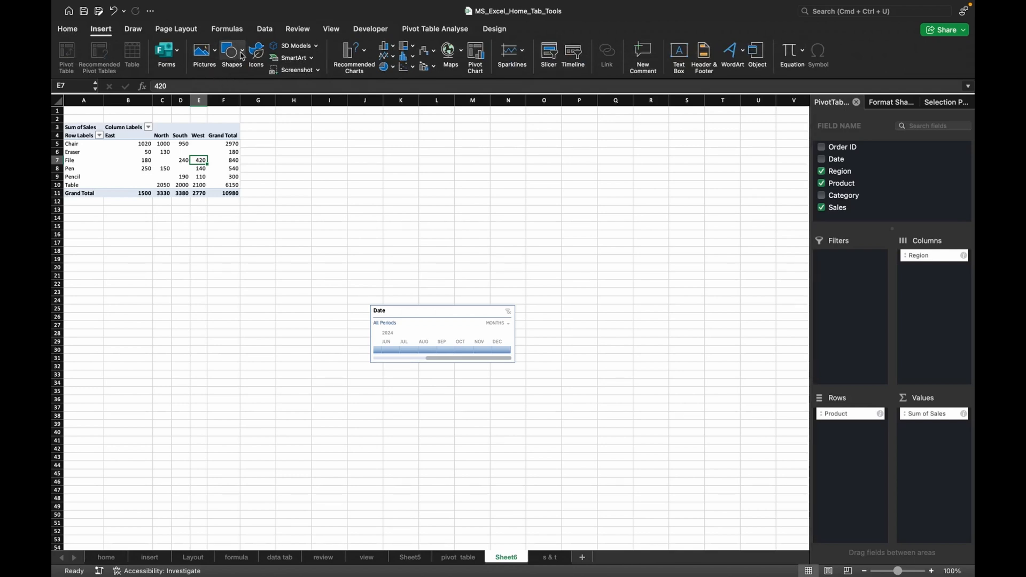
click(242, 53)
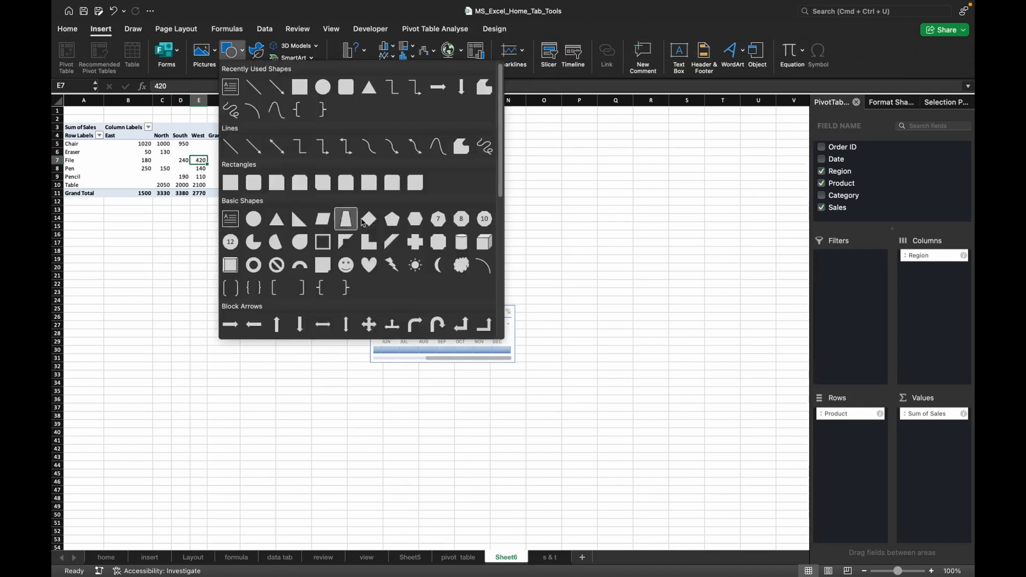
click(368, 264)
drag(419, 173, 629, 372)
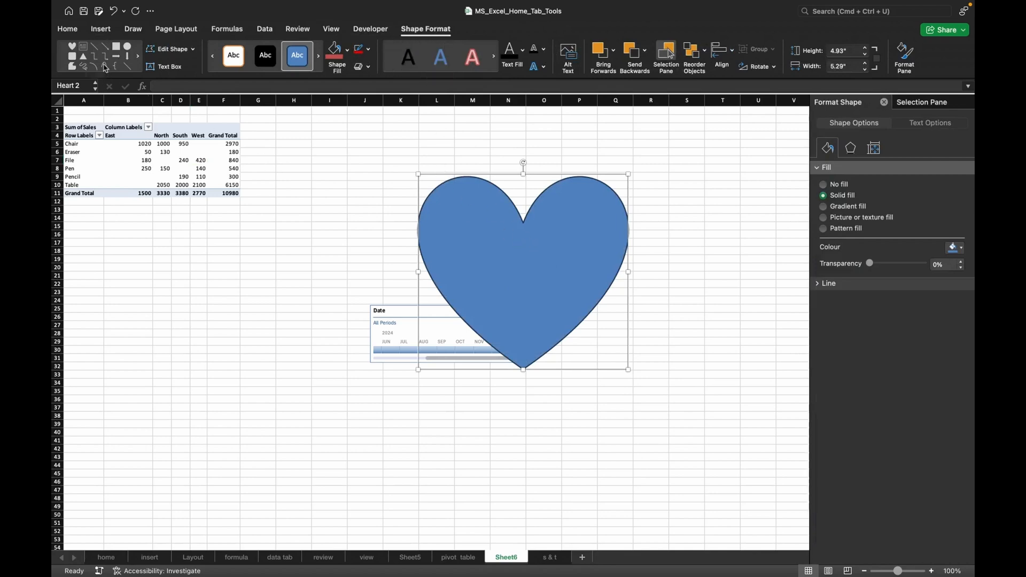
Draw a circle about 2.79" high and 2.71" wide on the heart and move it to the heart's centre.
click(128, 48)
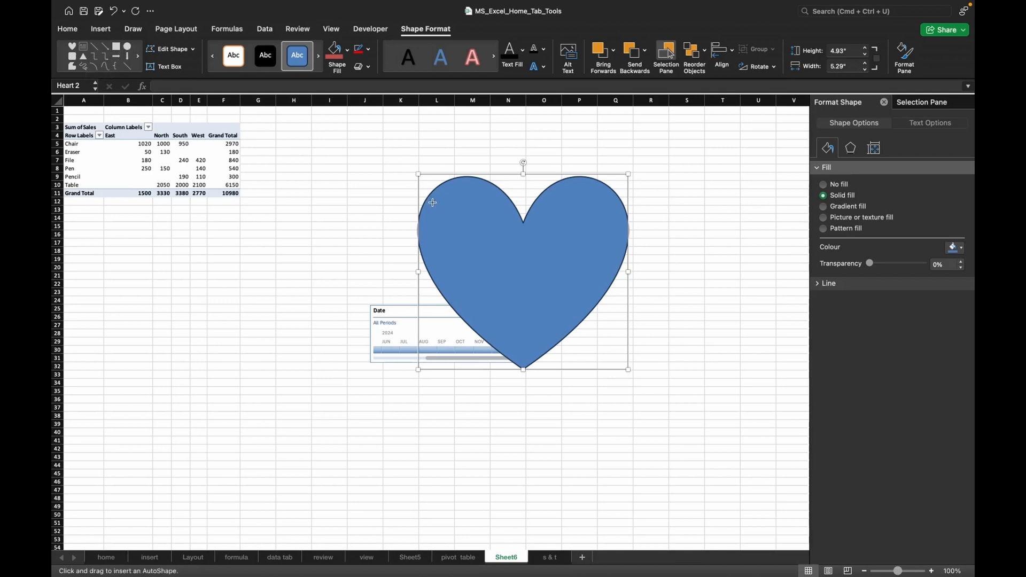
mouse_move(433, 203)
mouse_down()
mouse_move(588, 312)
mouse_move(582, 342)
mouse_move(586, 329)
mouse_move(541, 314)
mouse_up()
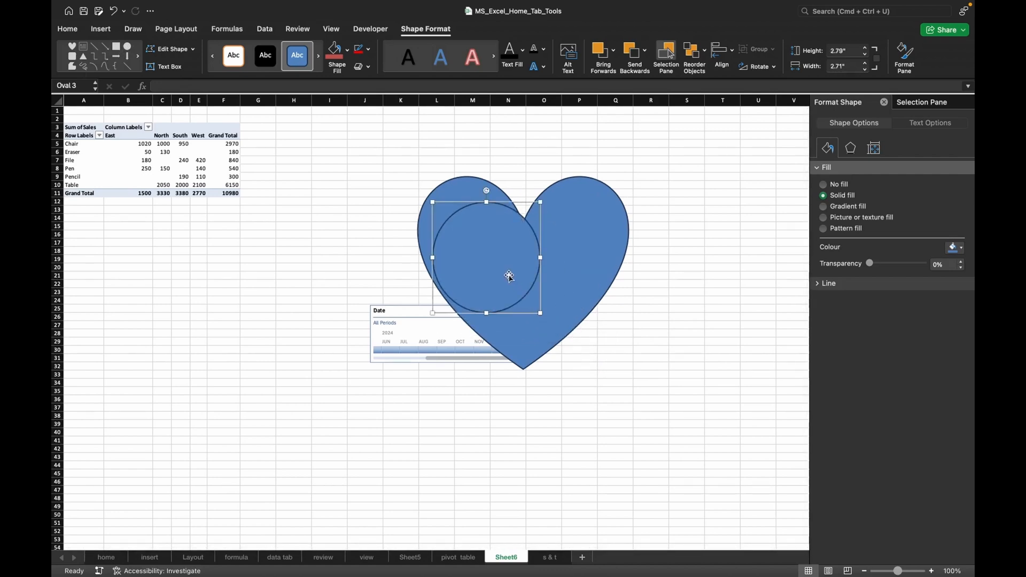
drag(509, 277, 548, 301)
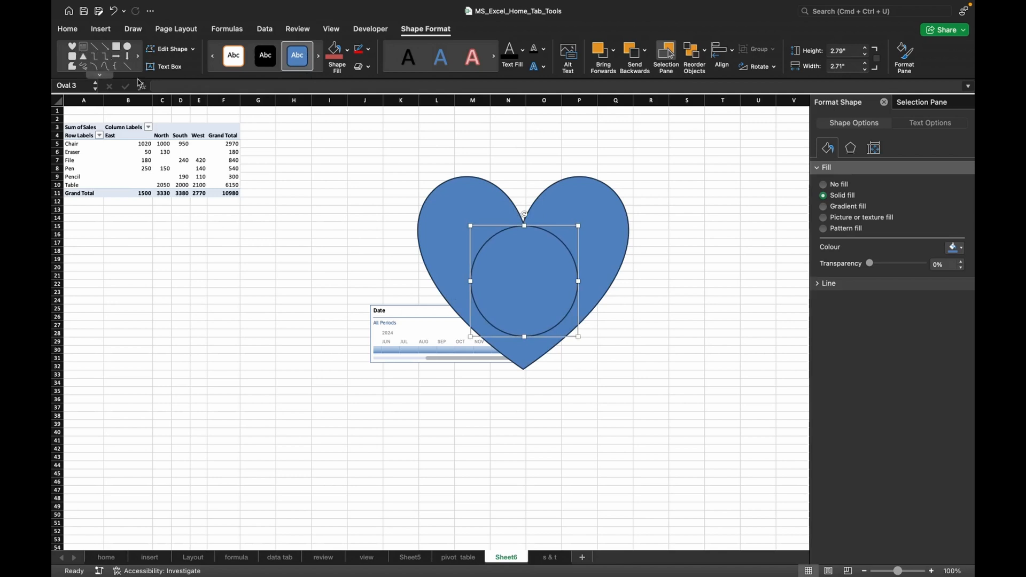
Fill the circle with standard red, and apply the red gradient theme style from the fifth row of shape styles.
click(347, 50)
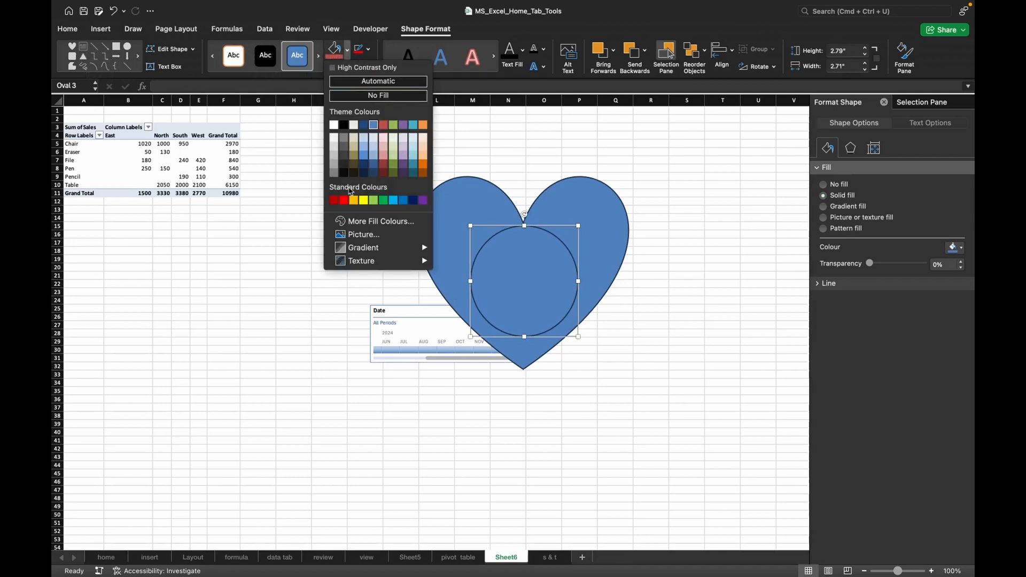
click(343, 201)
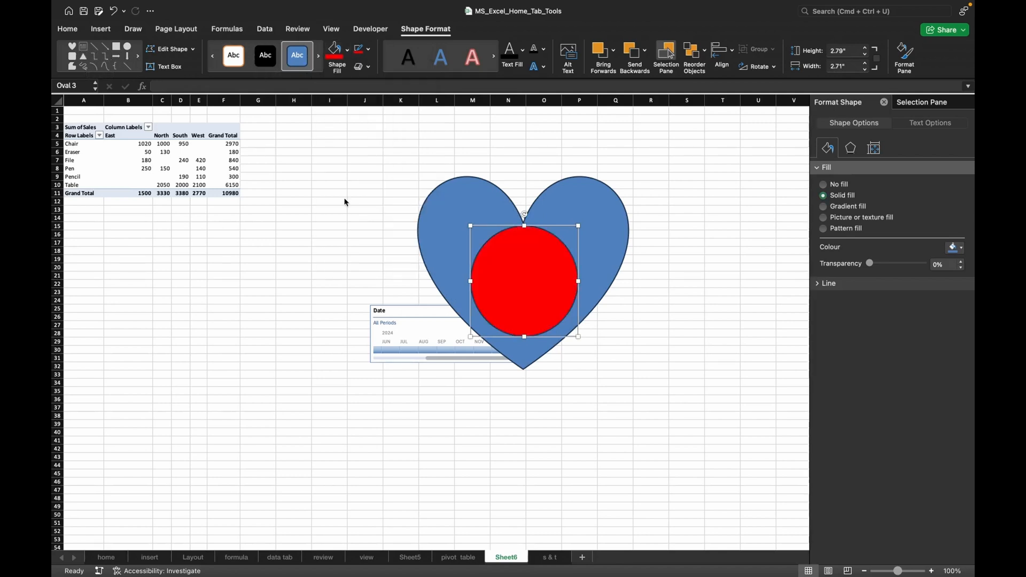
click(317, 59)
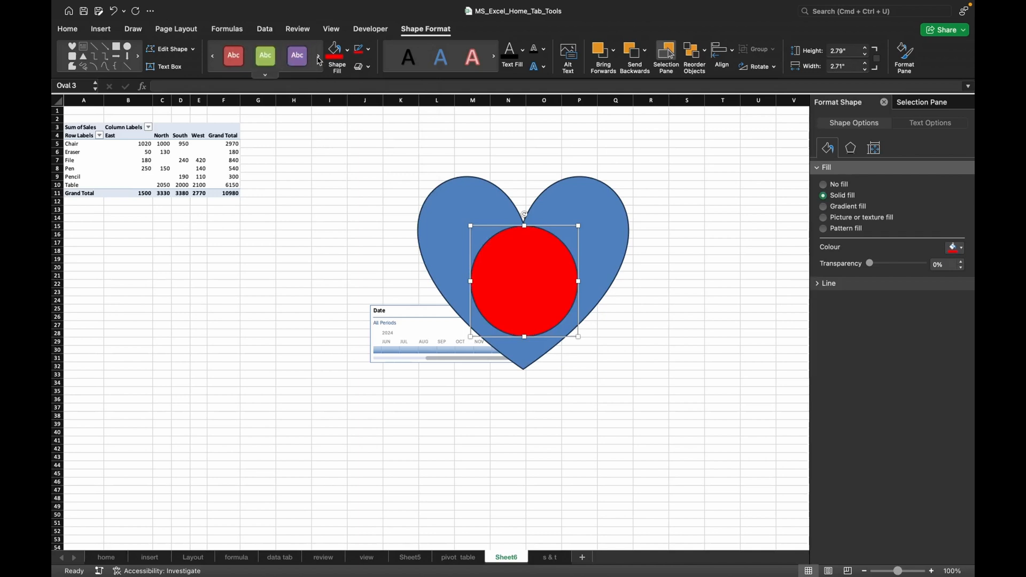
click(319, 60)
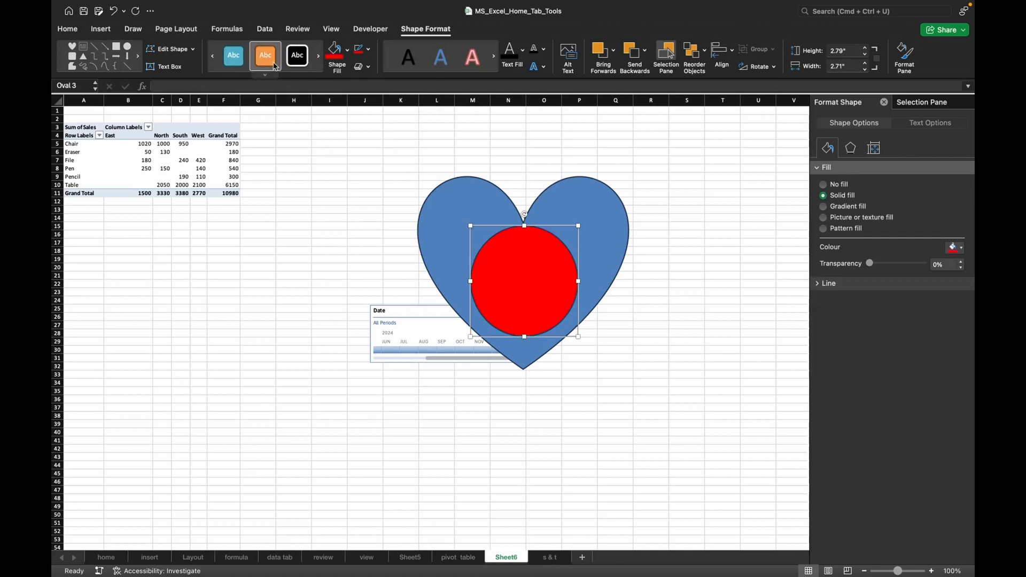
click(267, 77)
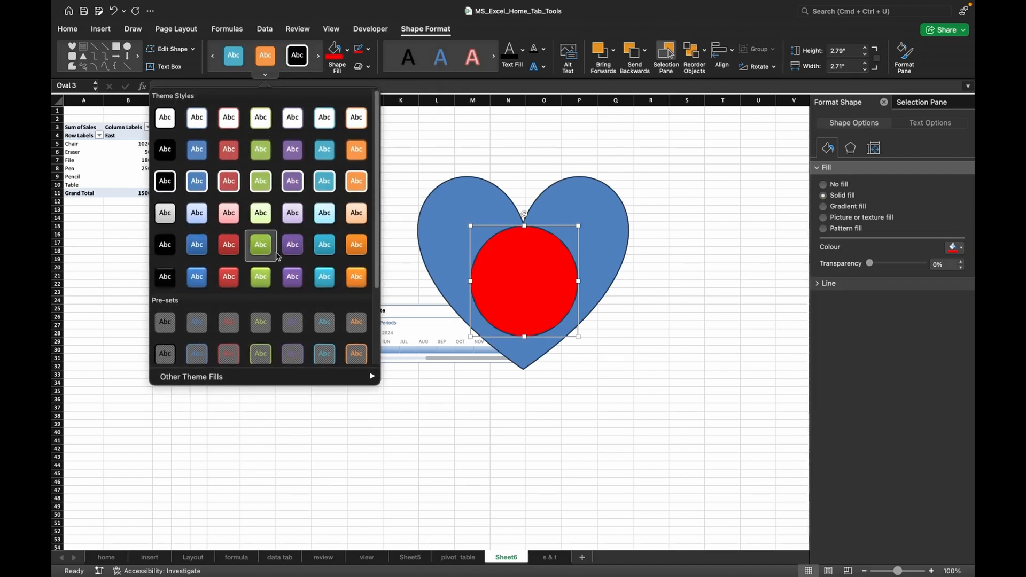
scroll(241, 261, down, 3)
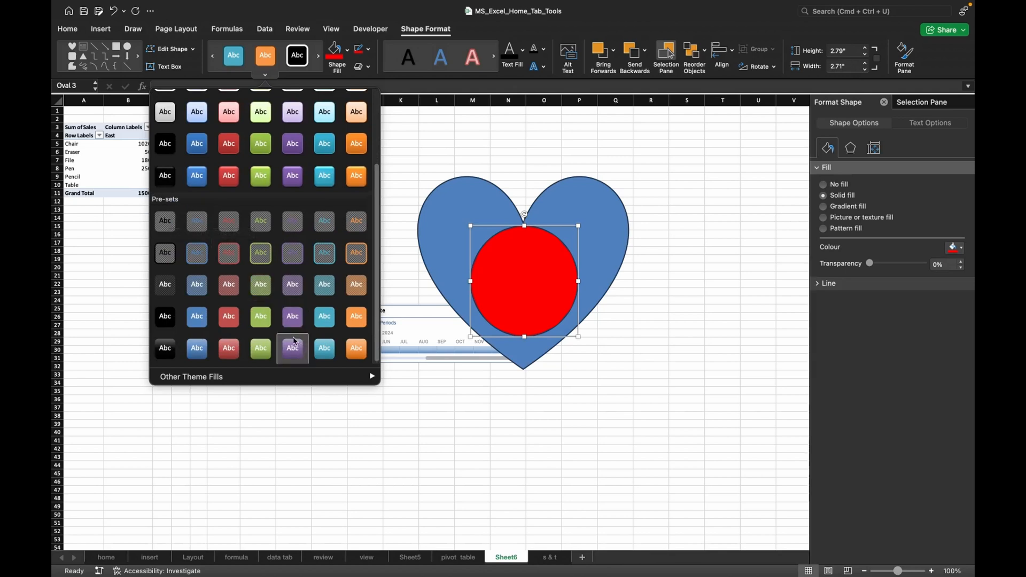
scroll(302, 180, up, 3)
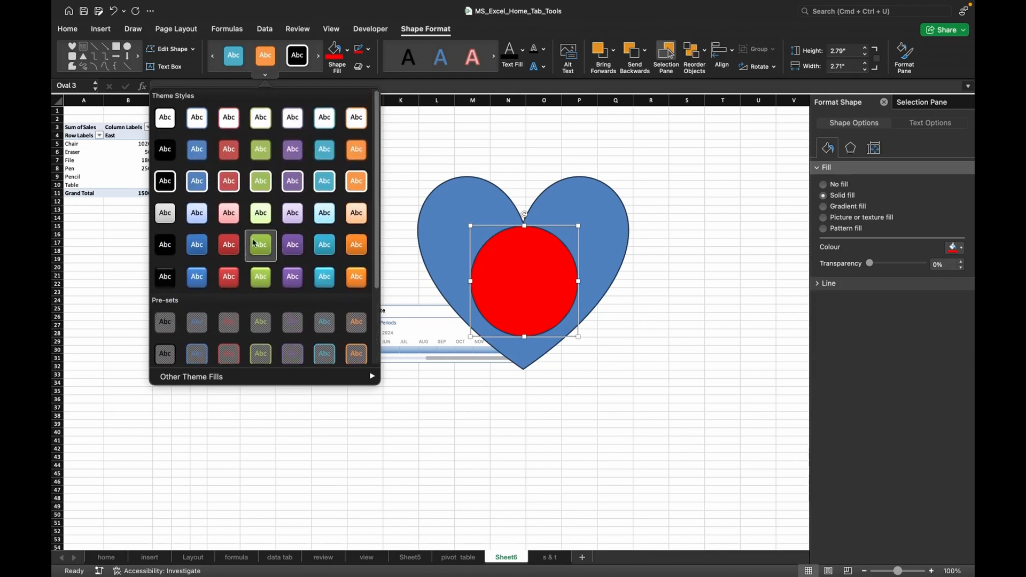
click(225, 253)
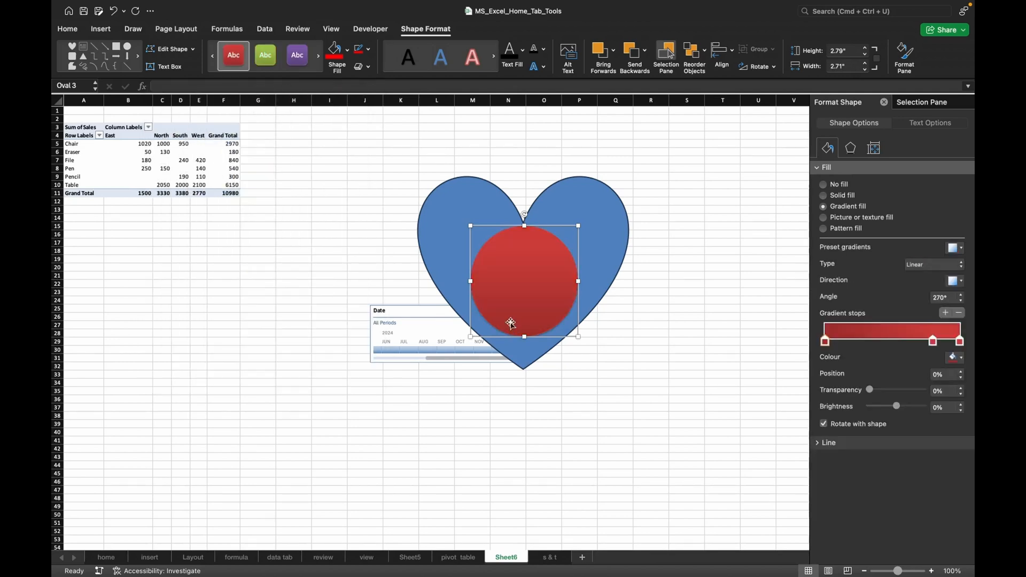
Set the outline colour of both the heart and the circle to standard yellow.
click(593, 225)
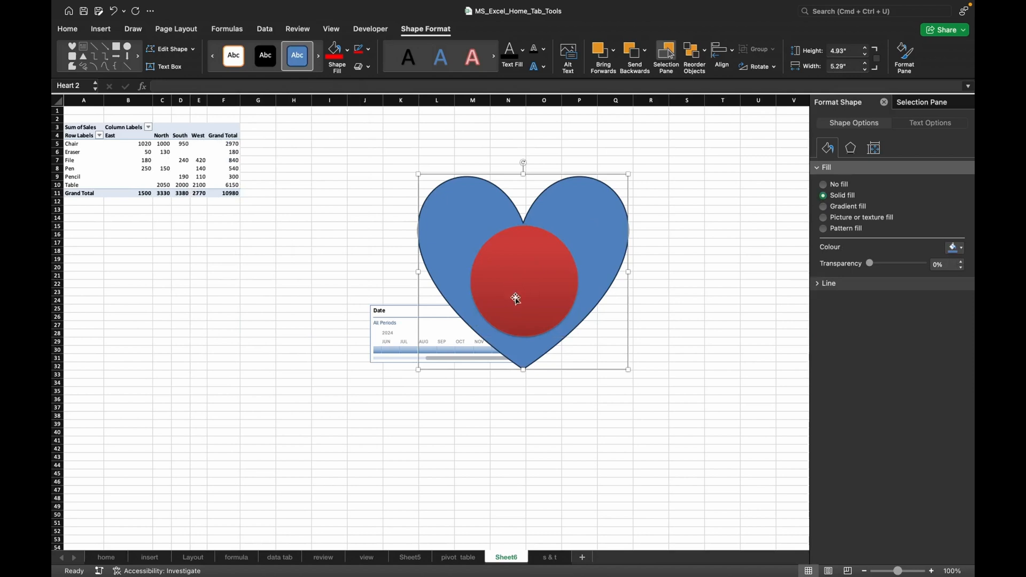
click(368, 50)
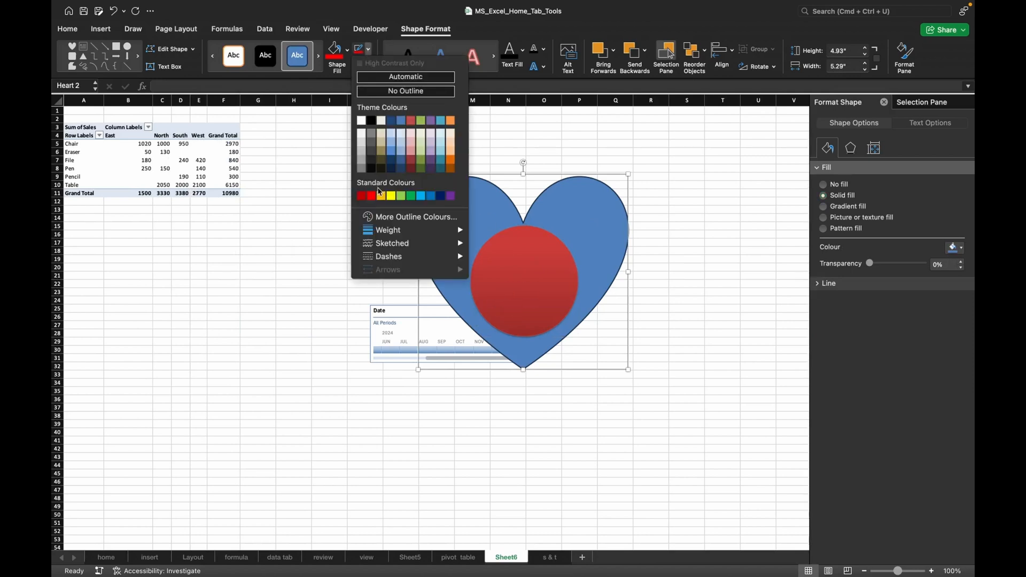
click(392, 196)
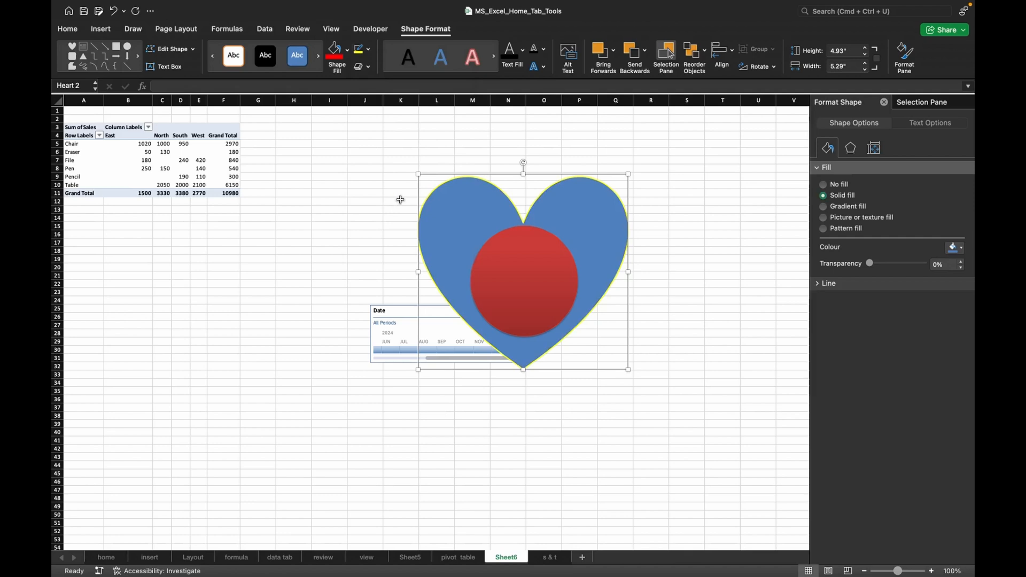
click(544, 287)
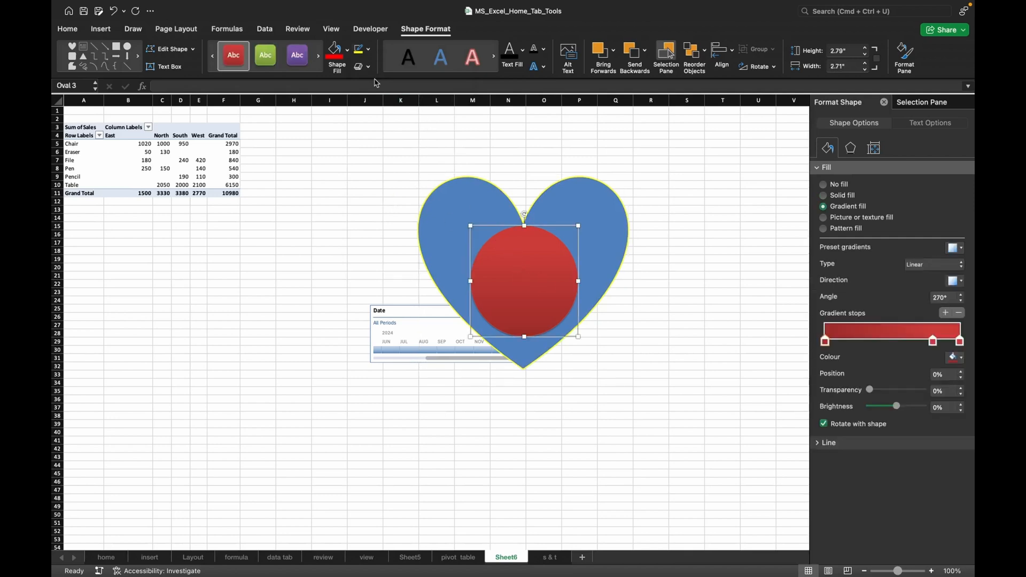
click(369, 50)
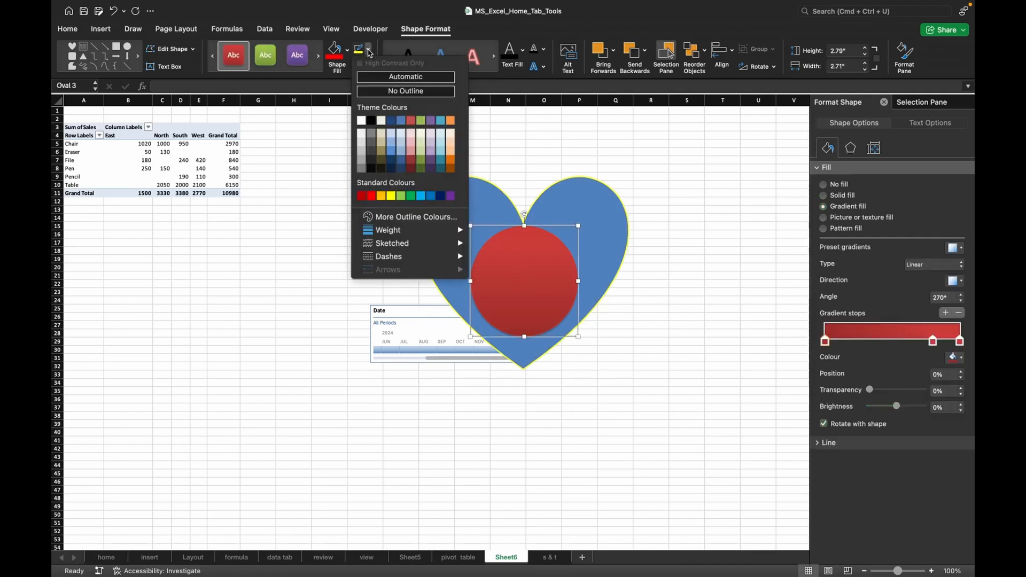
click(391, 197)
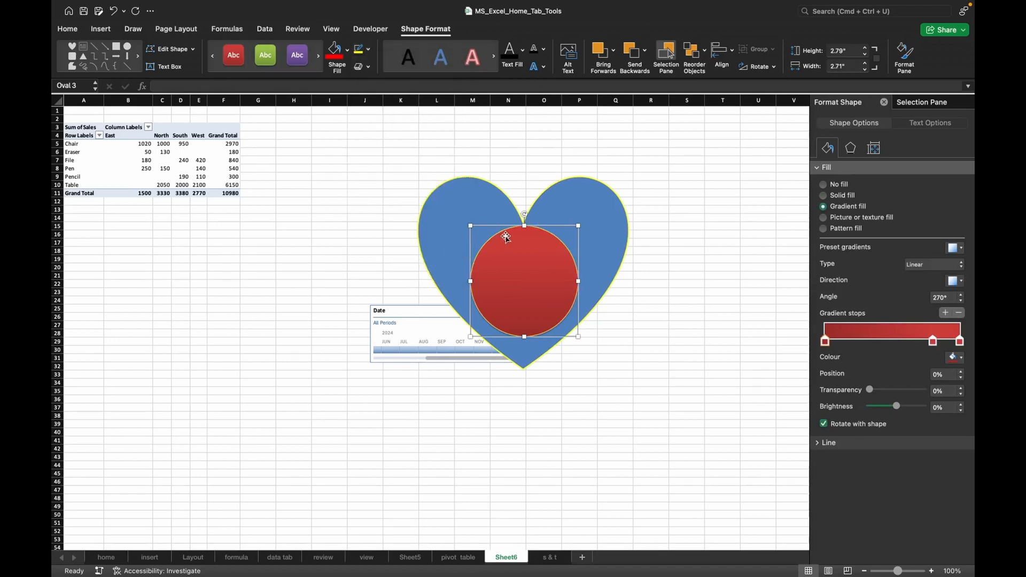
Set the circle's outline weight to 6 pt.
click(369, 49)
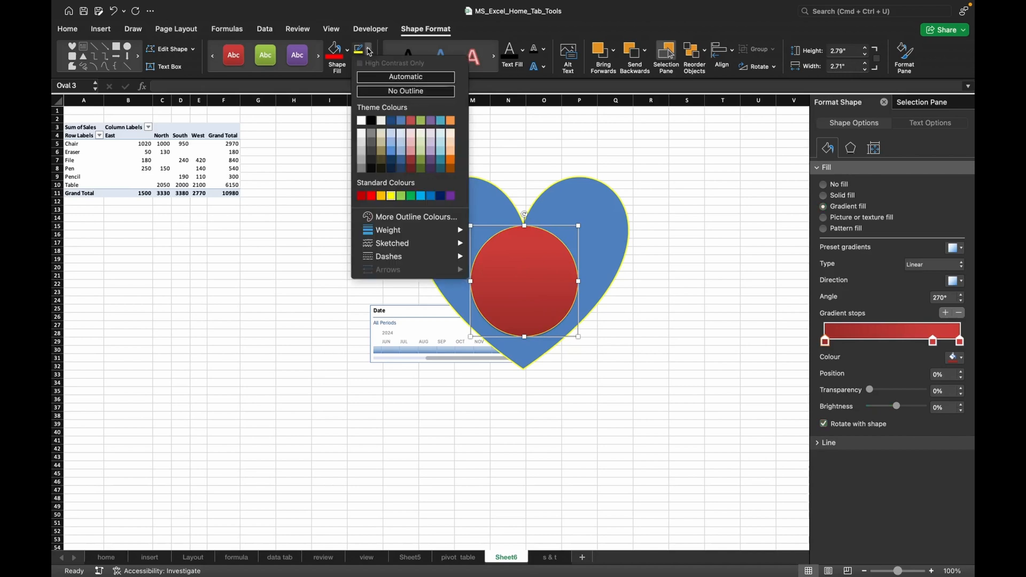
mouse_move(399, 260)
mouse_move(403, 238)
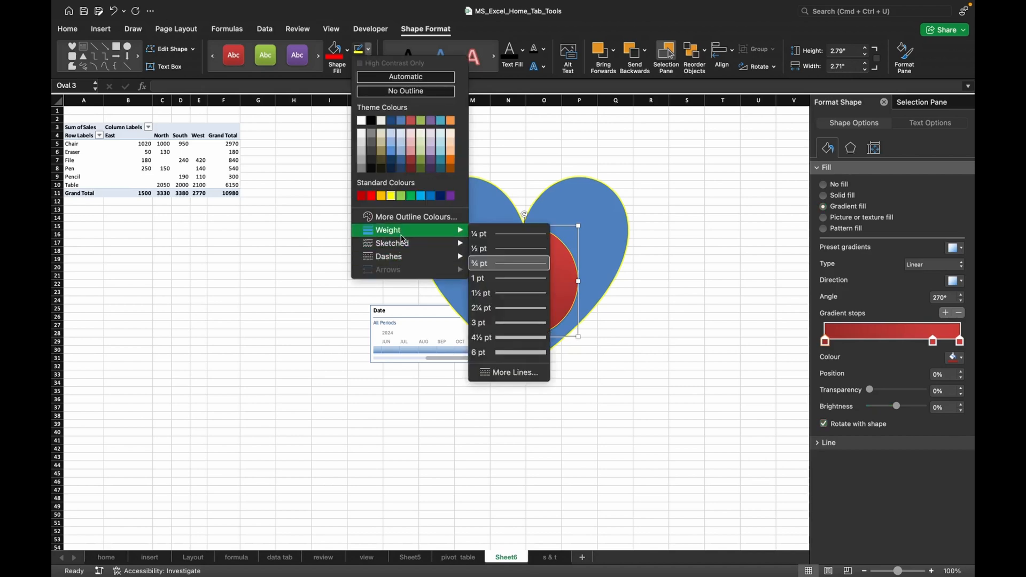
click(499, 353)
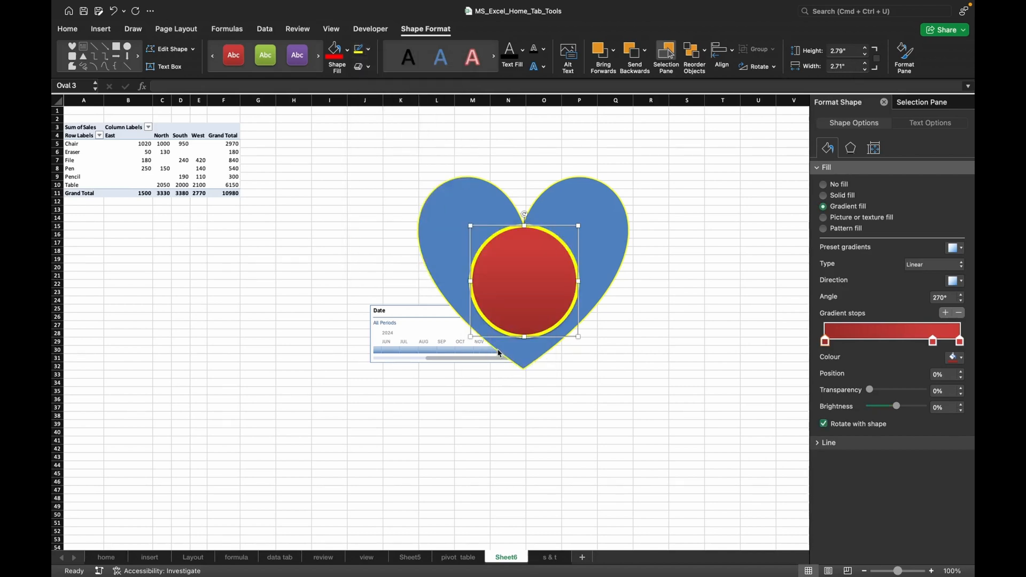
Apply the waviest sketched line style to the circle's outline.
click(369, 49)
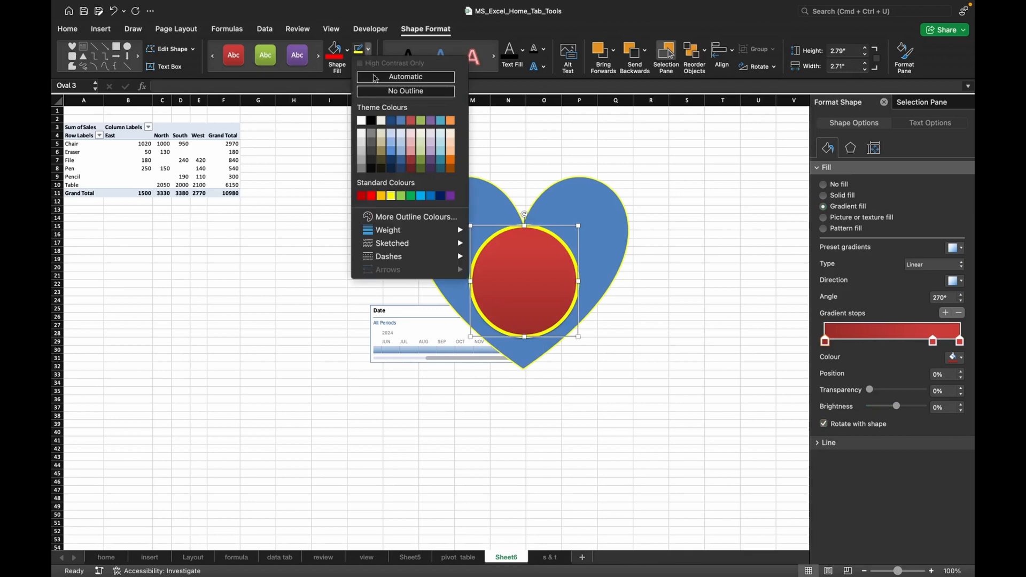
mouse_move(424, 245)
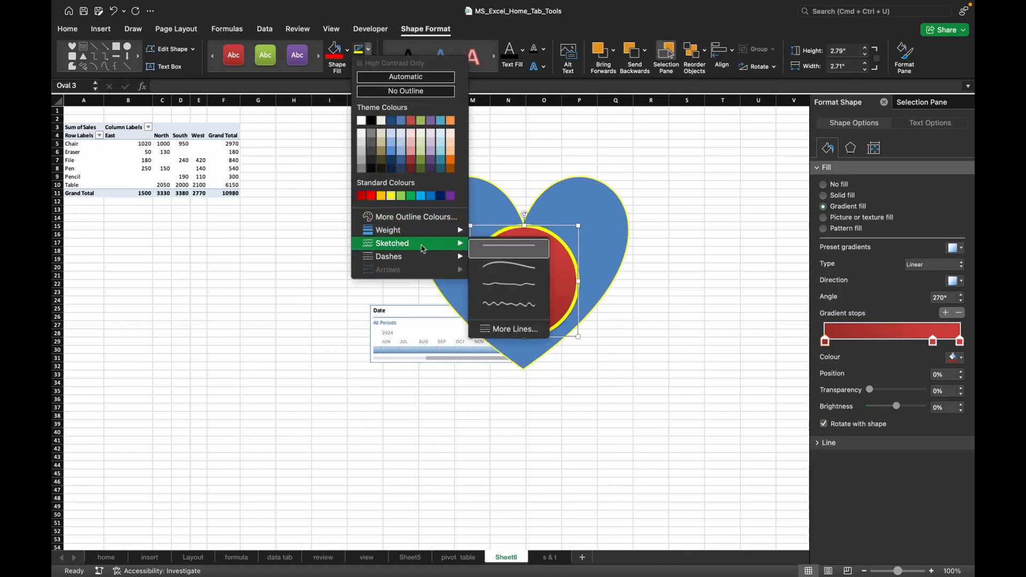
click(508, 308)
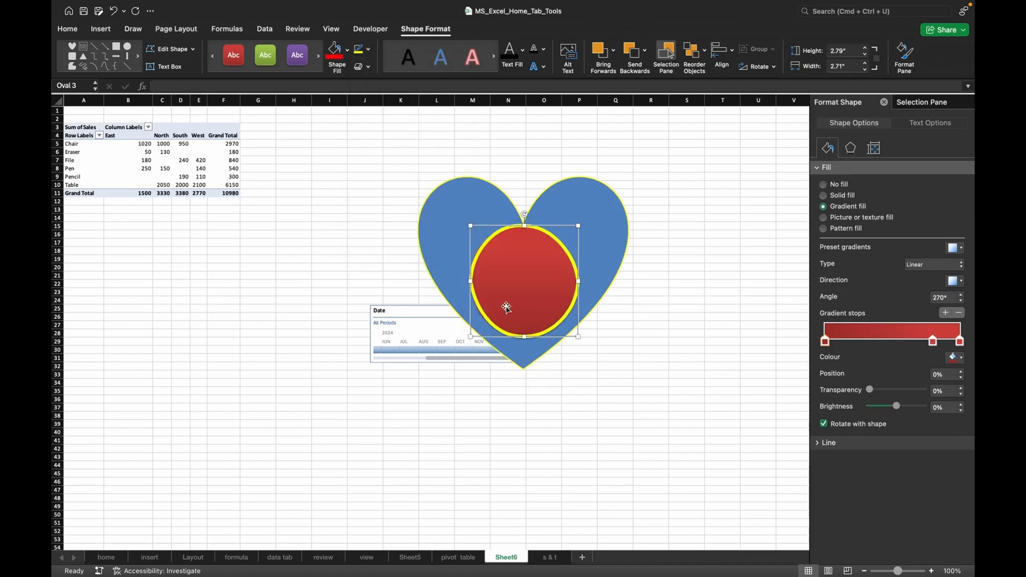
Apply the evenly spaced short-dash line style to the circle's outline.
click(372, 54)
mouse_move(396, 256)
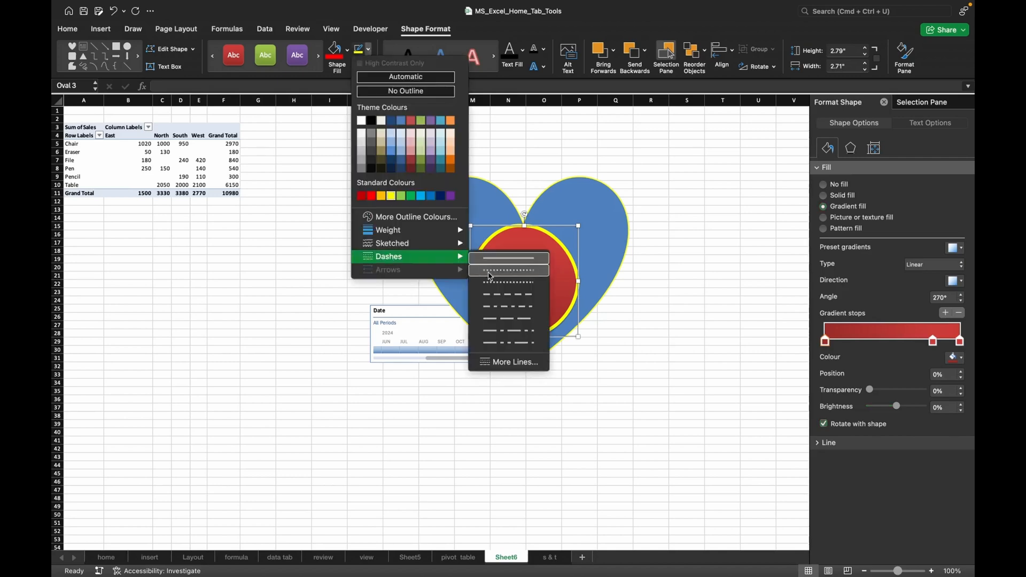
click(507, 294)
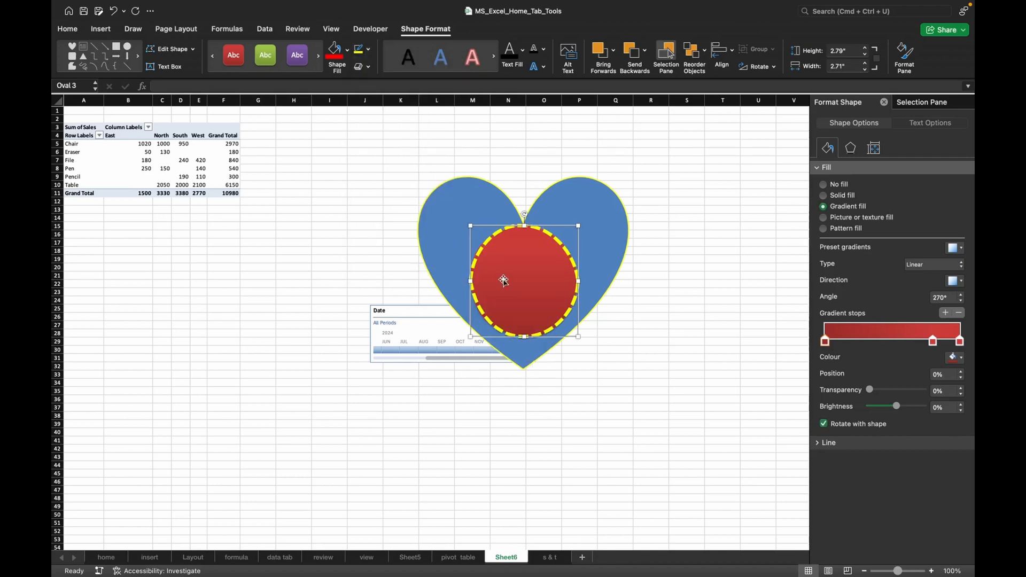
Set the sketched style of the circle's outline back to the plain straight line.
click(368, 53)
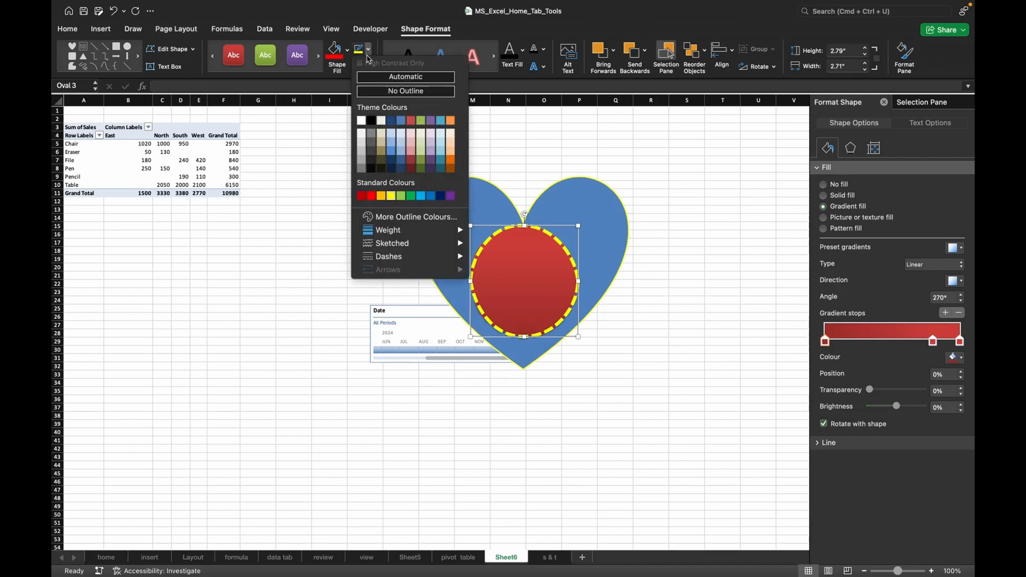
mouse_move(412, 249)
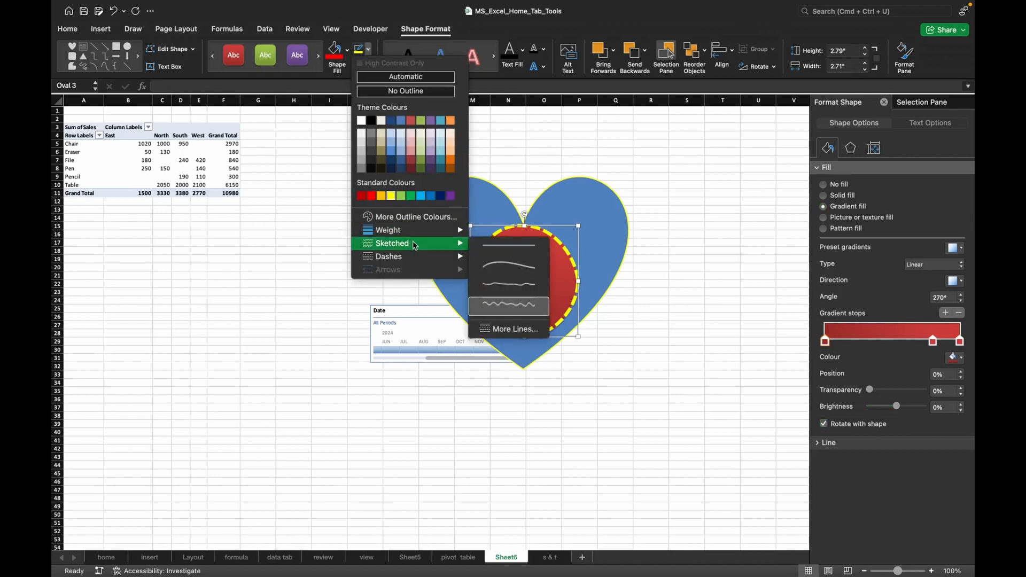
click(497, 246)
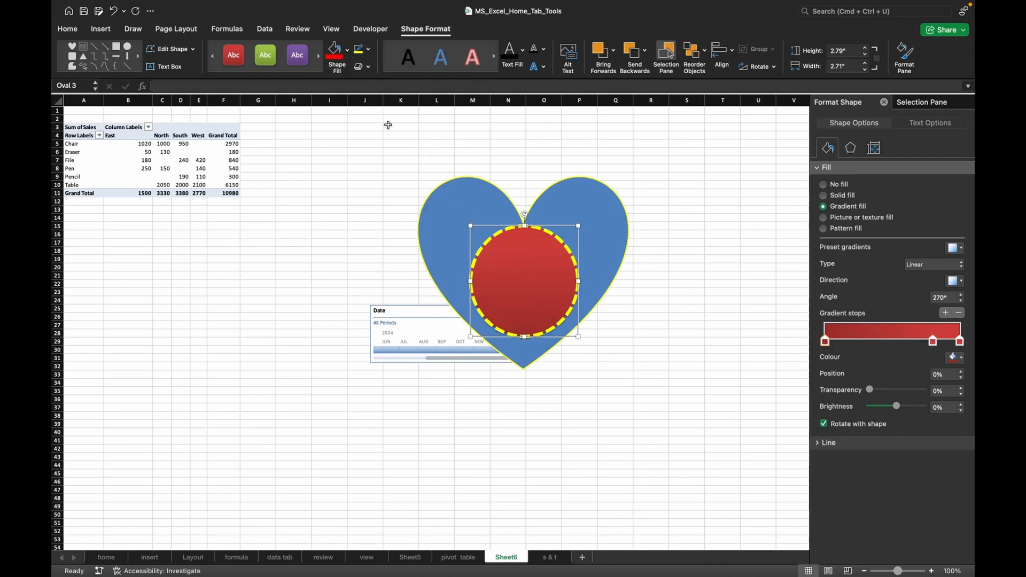
Change the circle's shape to the smiley face from the basic shapes.
click(192, 53)
mouse_move(202, 73)
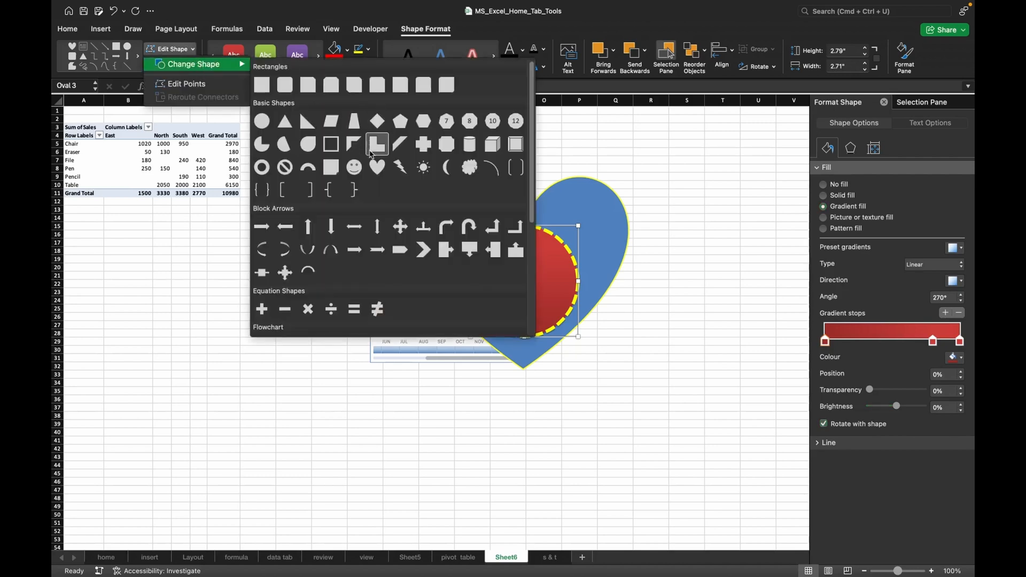
click(352, 169)
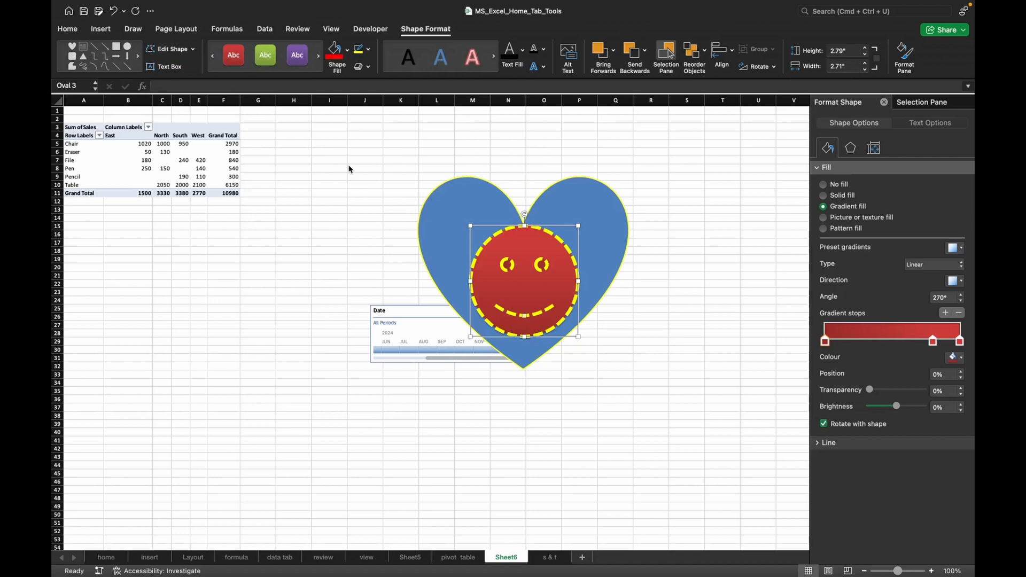
Set the dash style of the smiley face's yellow outline to a solid line.
click(370, 51)
mouse_move(398, 257)
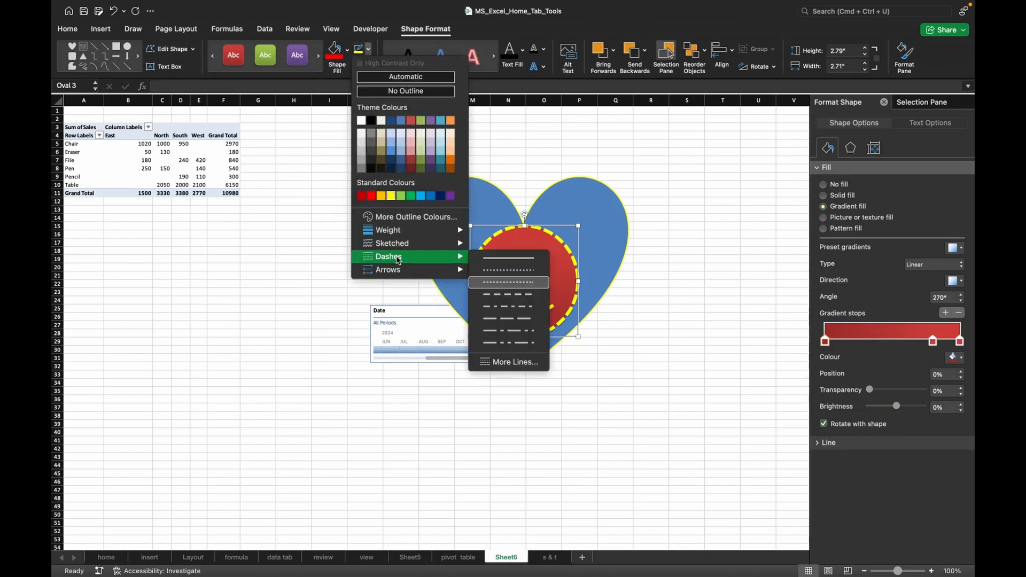
click(496, 260)
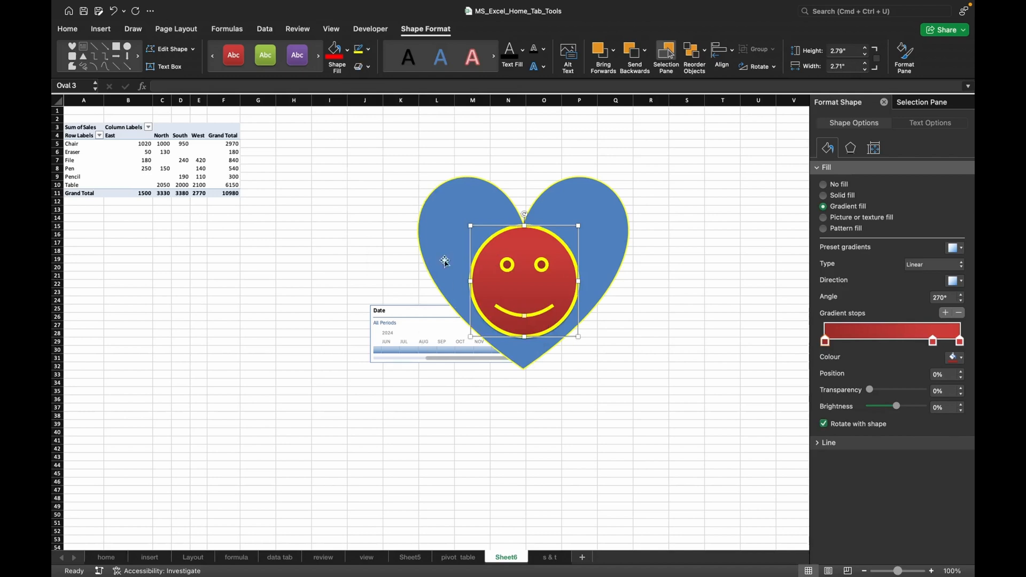
Edit the smiley face's points, pulling both side points of its outline inward and tilting the curve of the red fill at the top point.
click(188, 50)
mouse_move(212, 64)
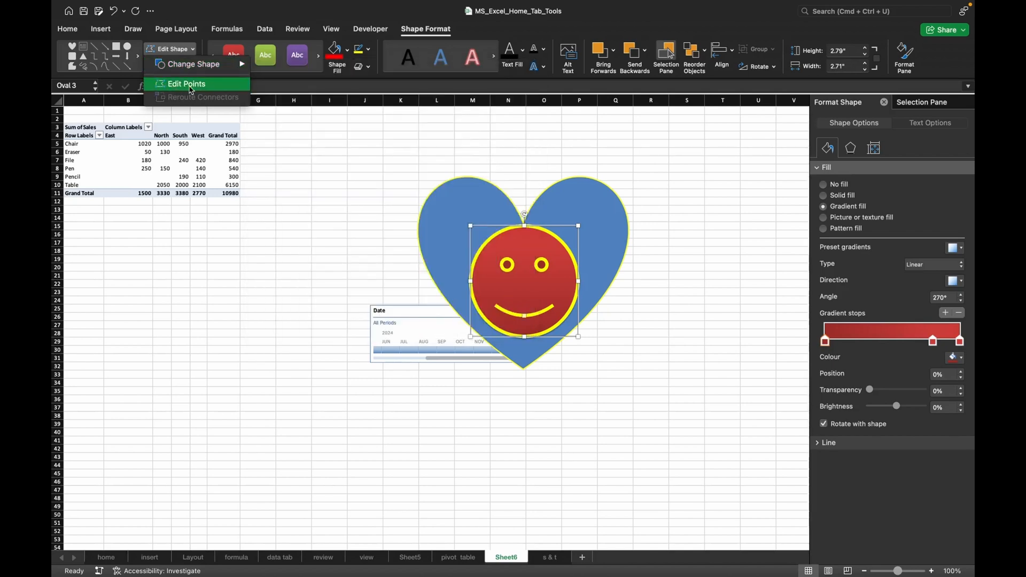
click(191, 88)
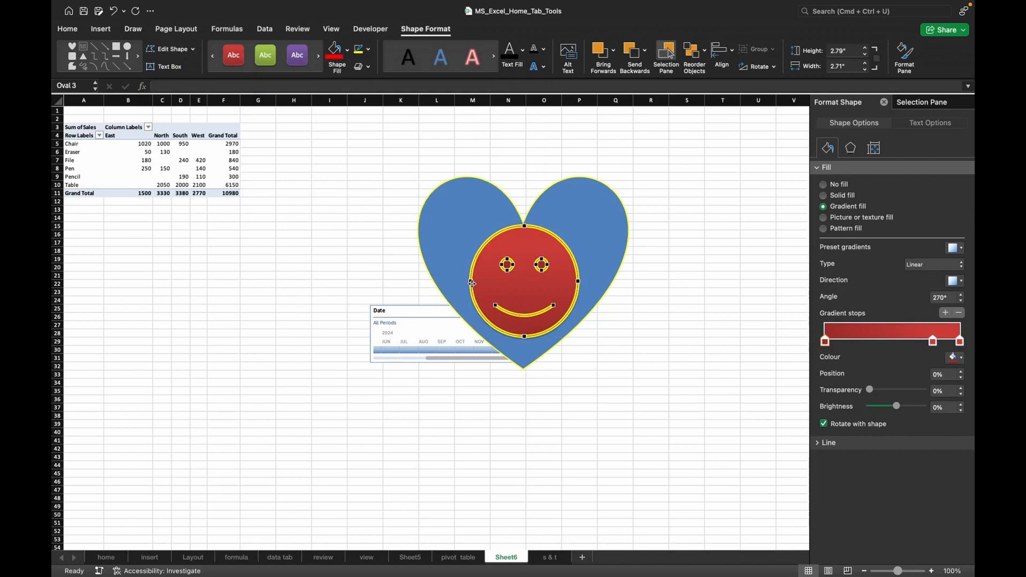
drag(471, 280, 473, 281)
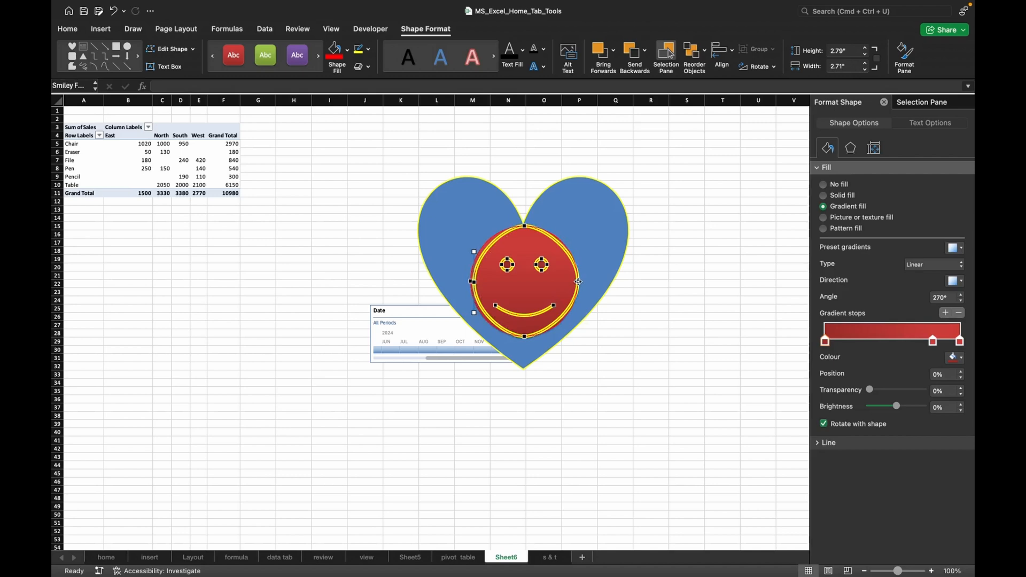
drag(578, 281, 569, 281)
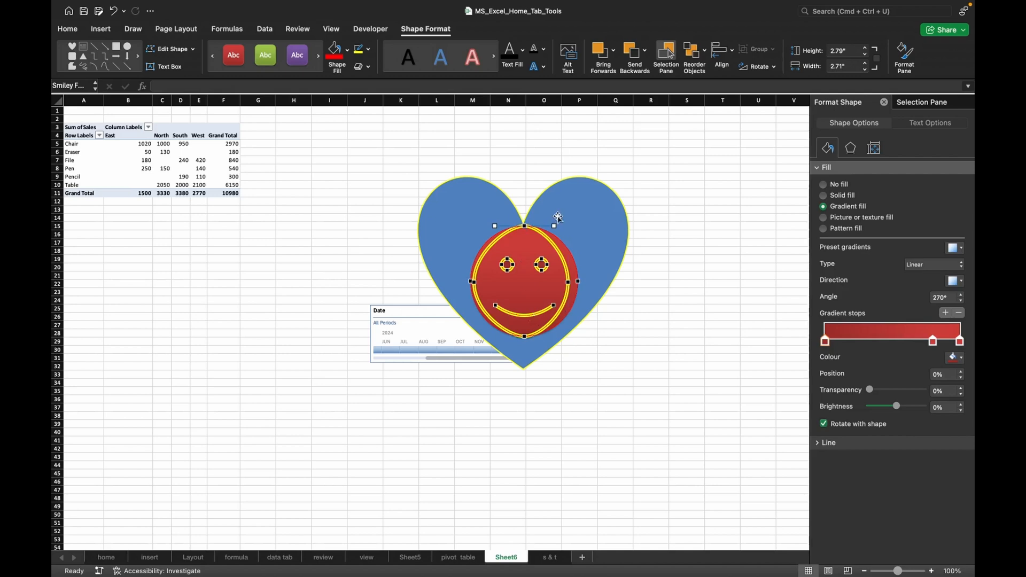
drag(556, 226, 564, 239)
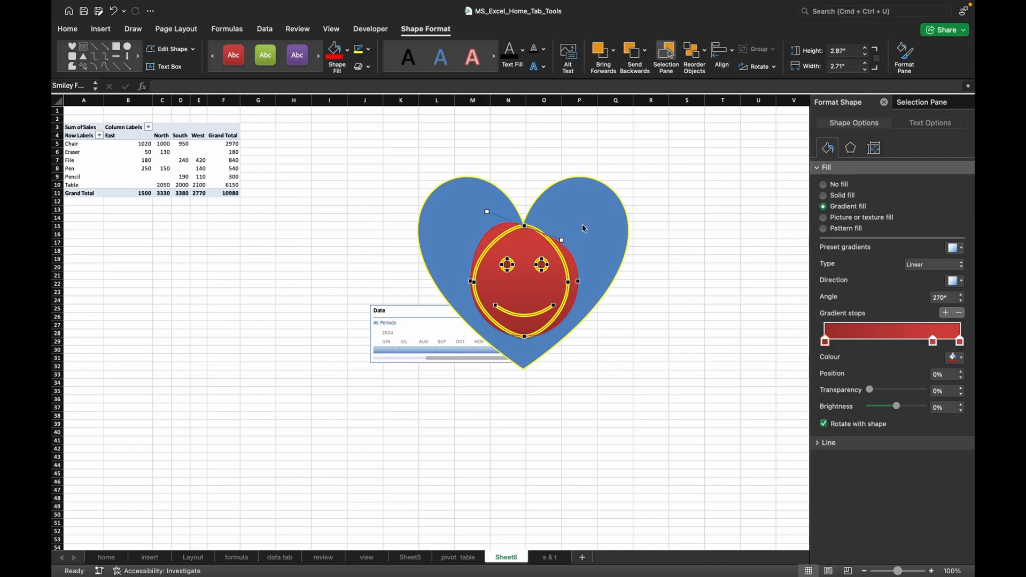
click(583, 226)
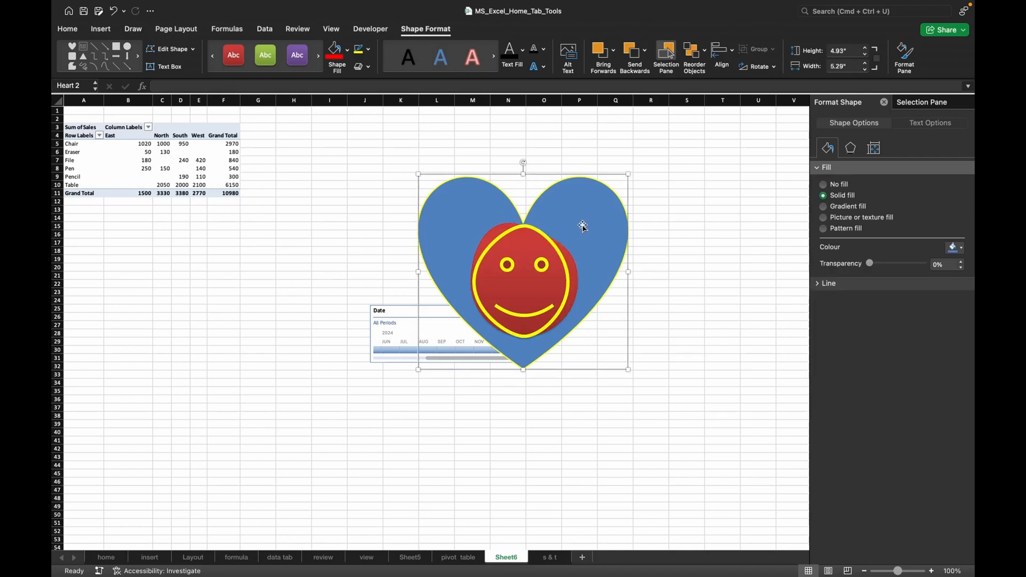
click(537, 287)
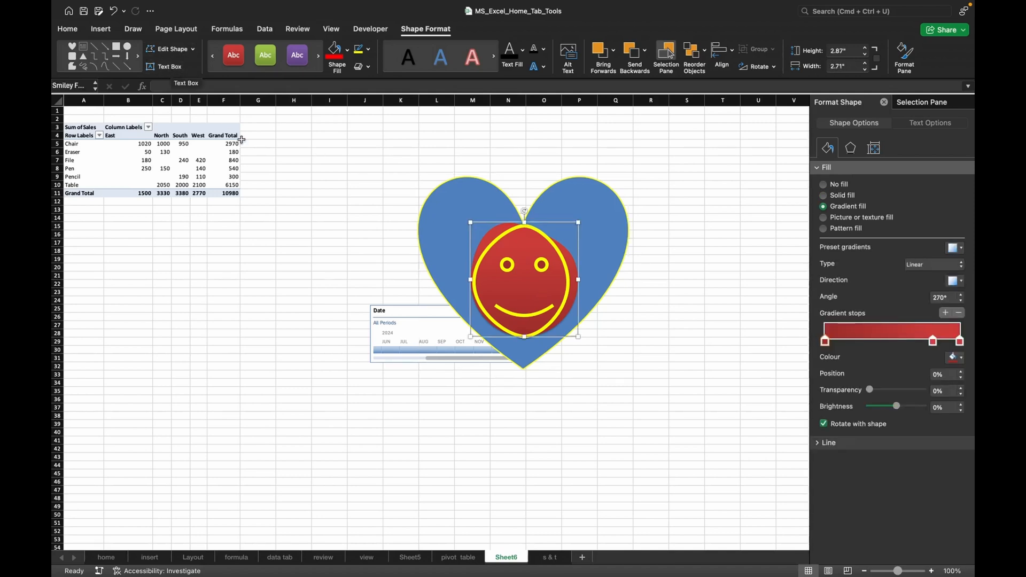
click(281, 326)
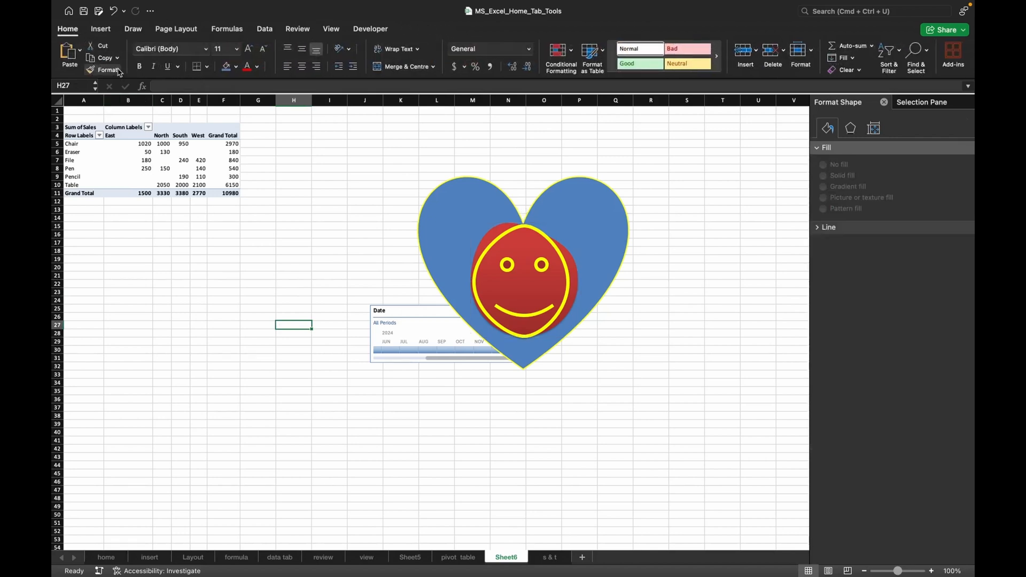
Draw a second smiley face about 4.61" high and 5.32" wide in the cells beside the heart.
click(109, 29)
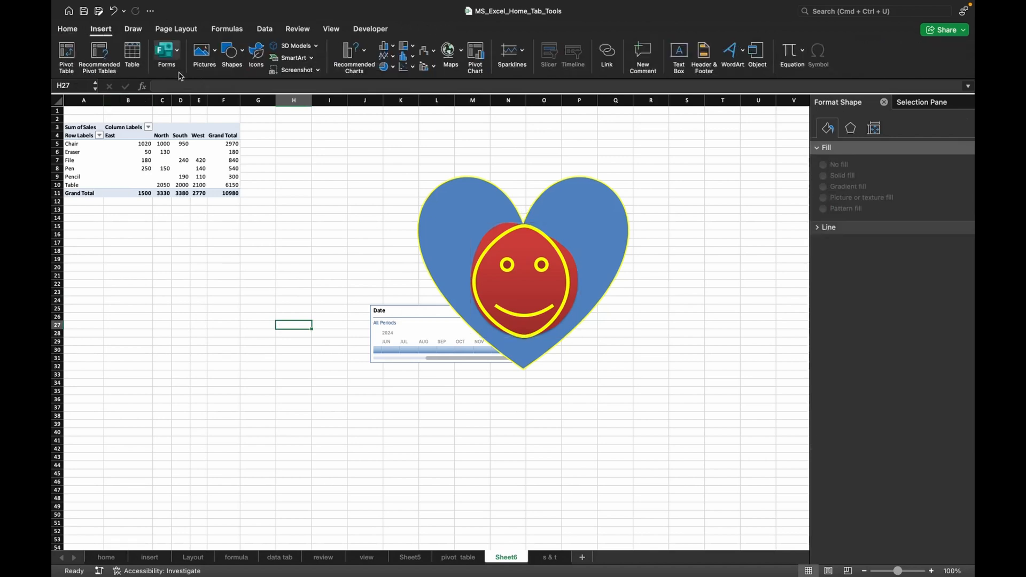
click(230, 52)
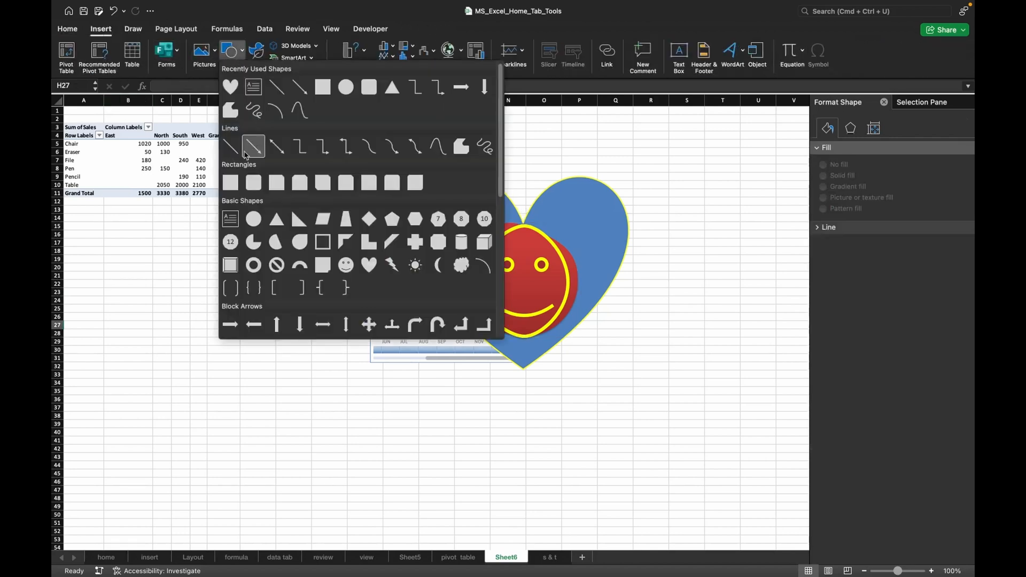
click(347, 263)
drag(193, 258, 404, 441)
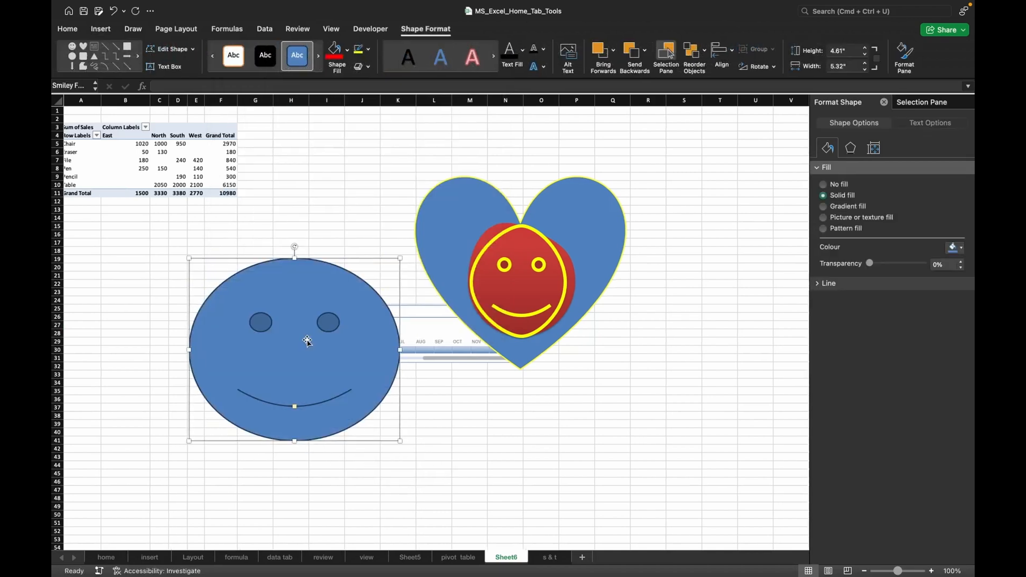
Move the new smiley face clear of the timeline and fill it with red.
scroll(310, 348, right, 2)
scroll(308, 342, down, 1)
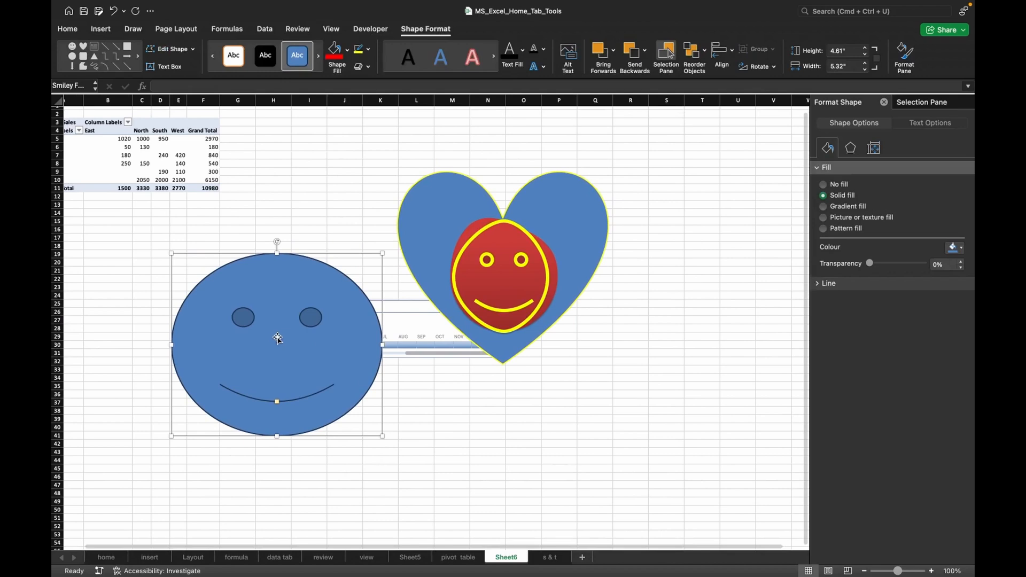
drag(278, 338, 206, 356)
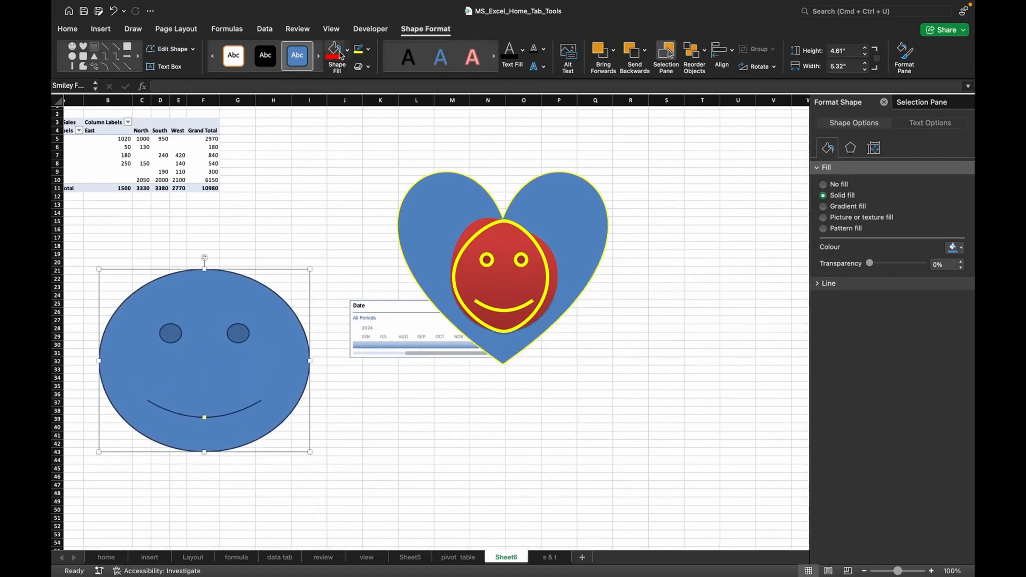
click(335, 57)
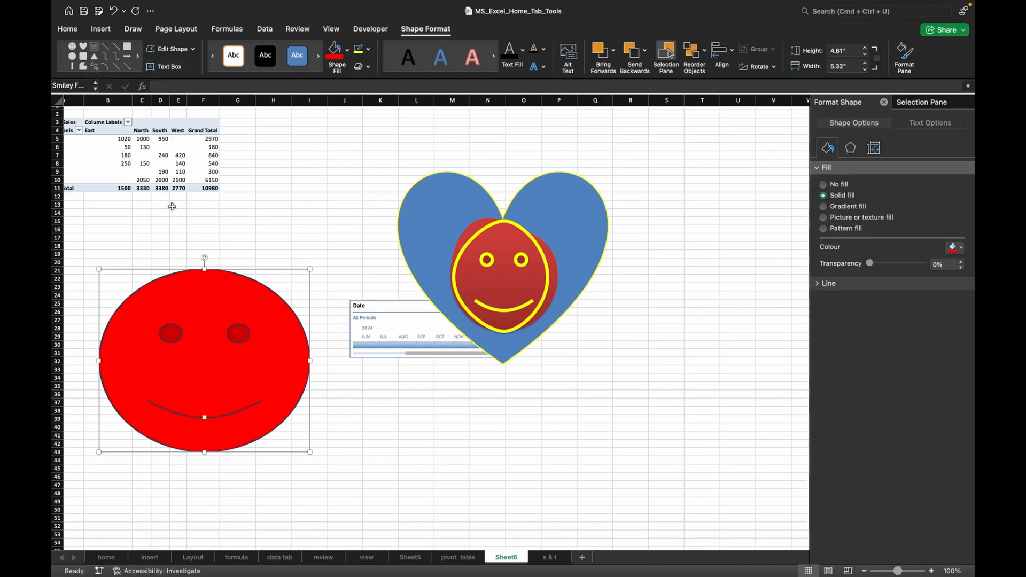
Add the text "fun" inside the red smiley face and enlarge its font size to 66.
click(163, 71)
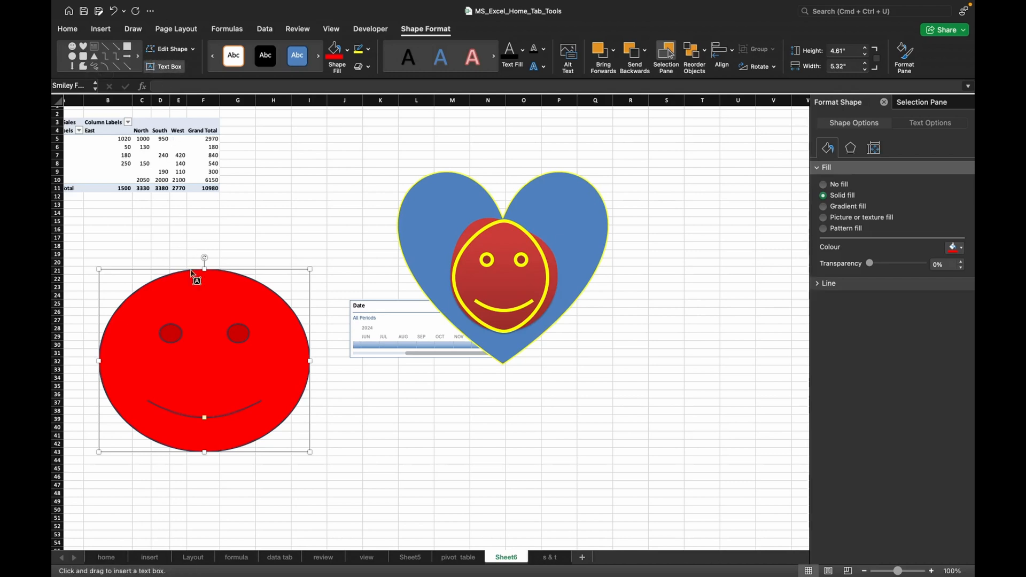
click(186, 350)
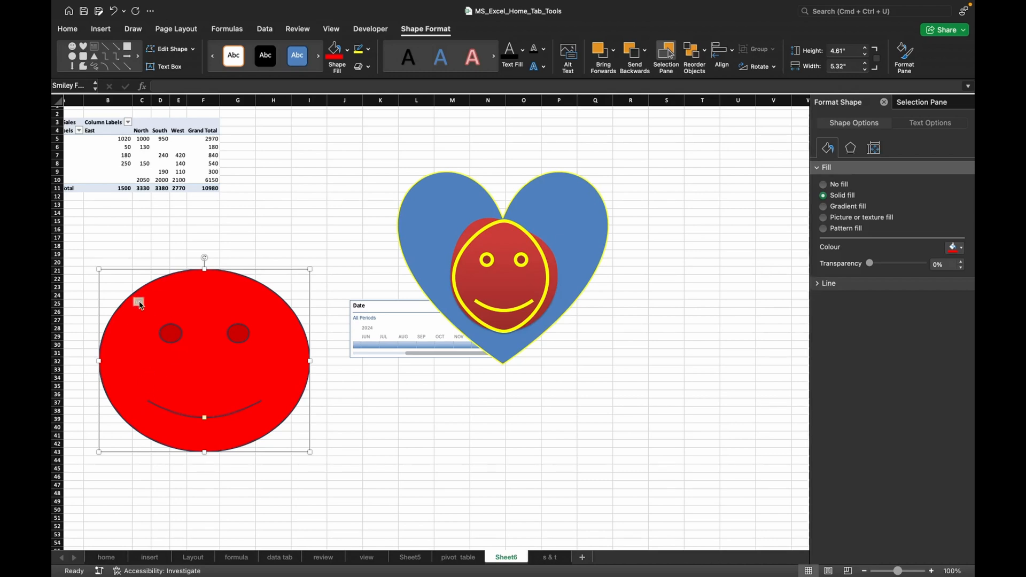
click(73, 34)
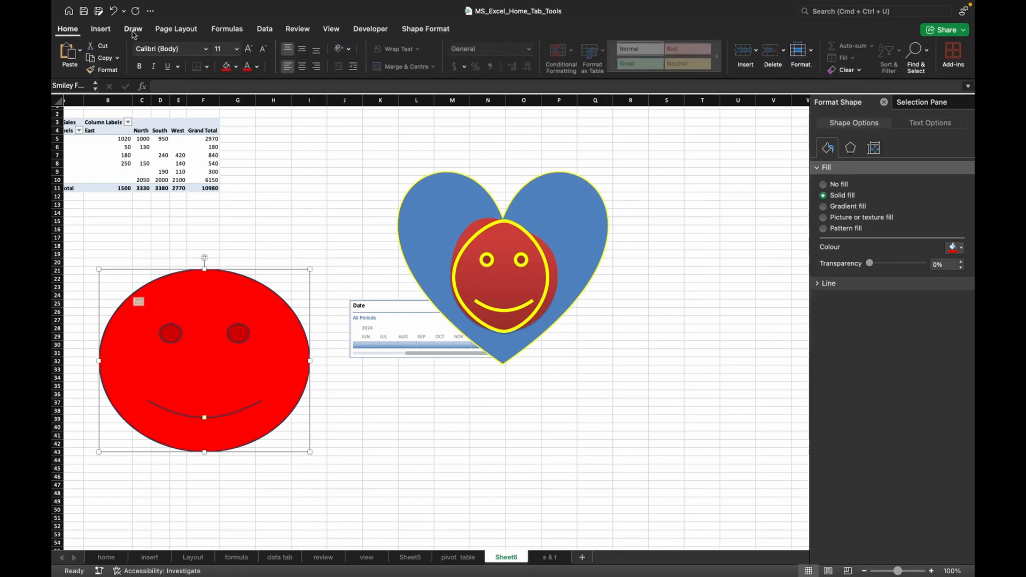
click(254, 55)
click(253, 55)
click(254, 55)
click(253, 55)
click(253, 55)
click(254, 55)
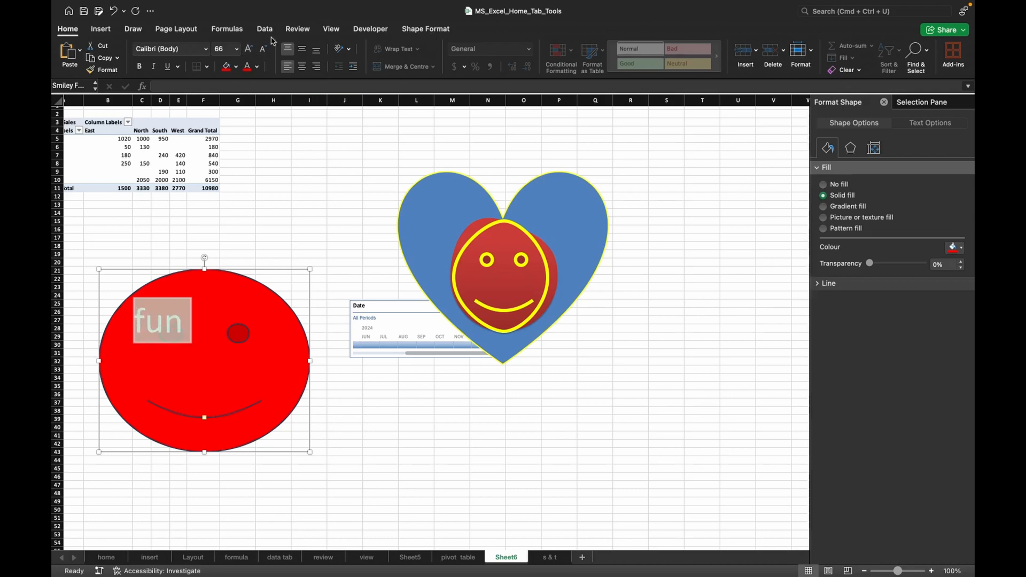
Finish editing the "fun" text and shift the red smiley face slightly up and to the left.
click(426, 29)
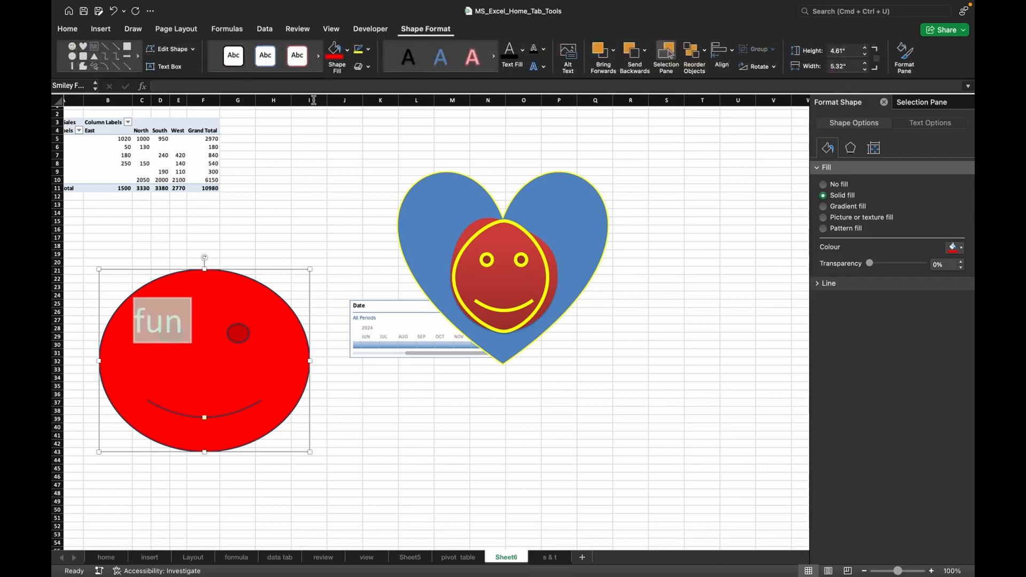
click(187, 335)
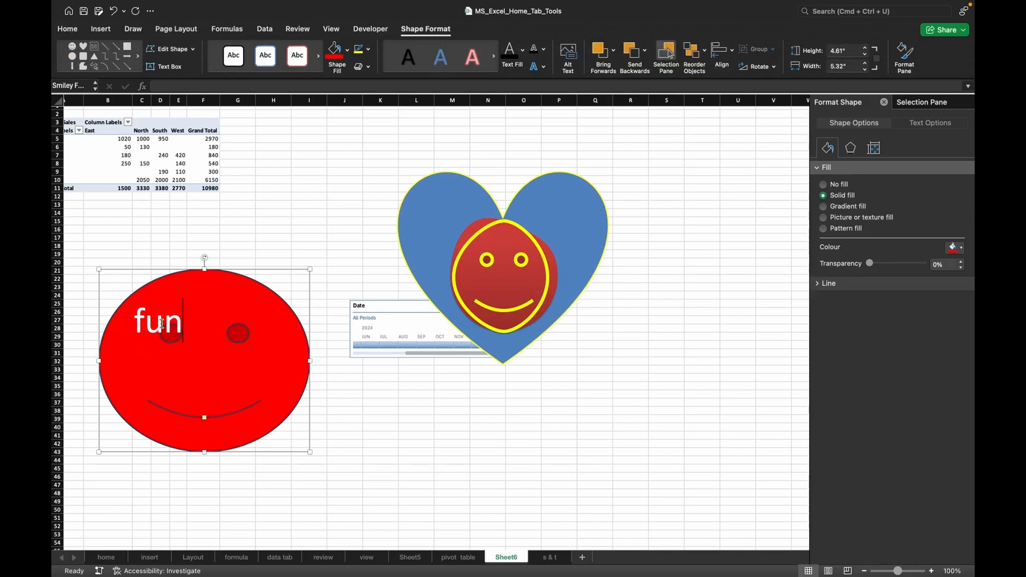
mouse_move(186, 323)
mouse_down()
mouse_move(198, 338)
mouse_move(179, 319)
mouse_up()
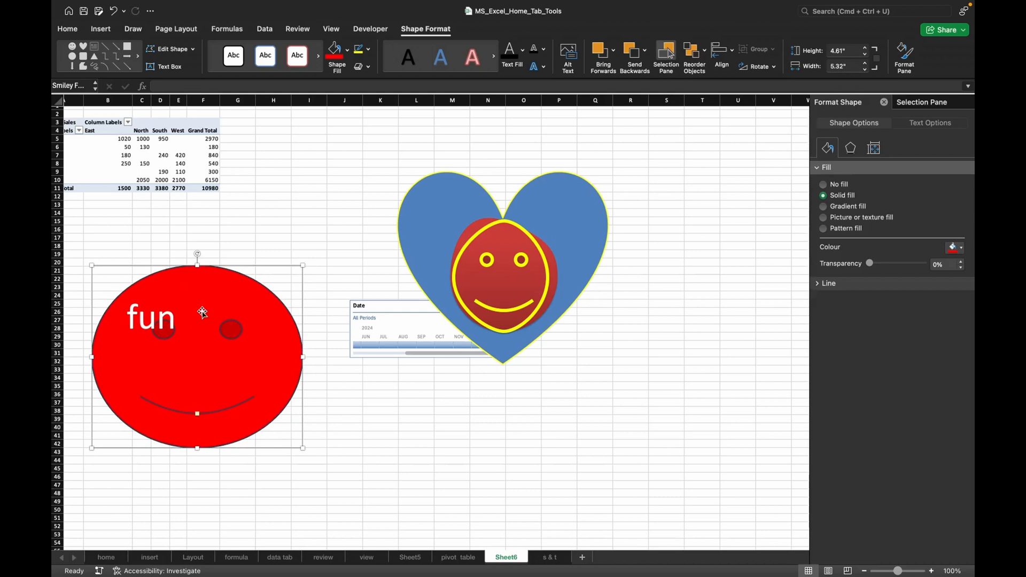
Try a preset shape style with no fill and black text on the red smiley face, and undo it.
click(319, 58)
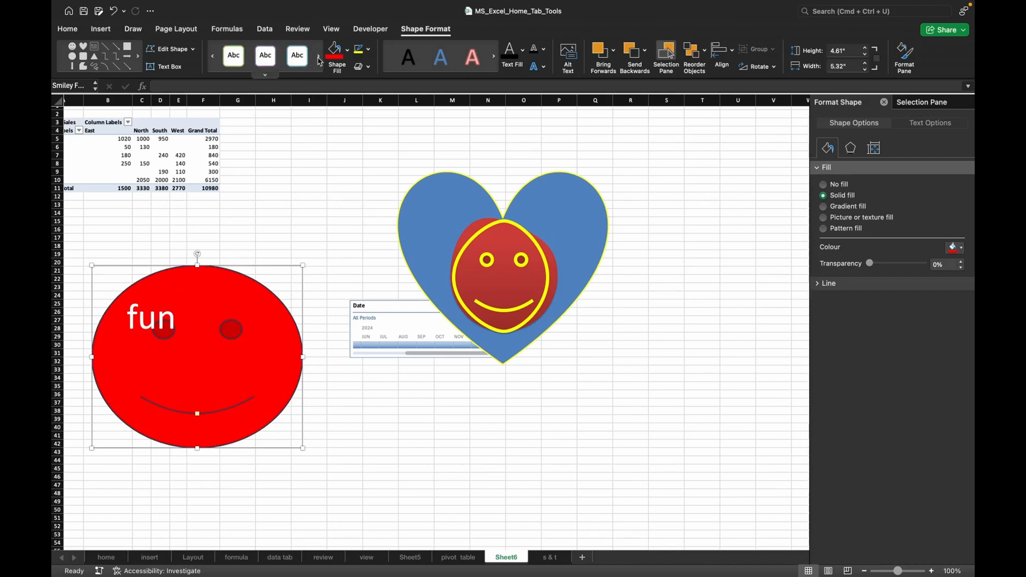
click(265, 76)
click(171, 327)
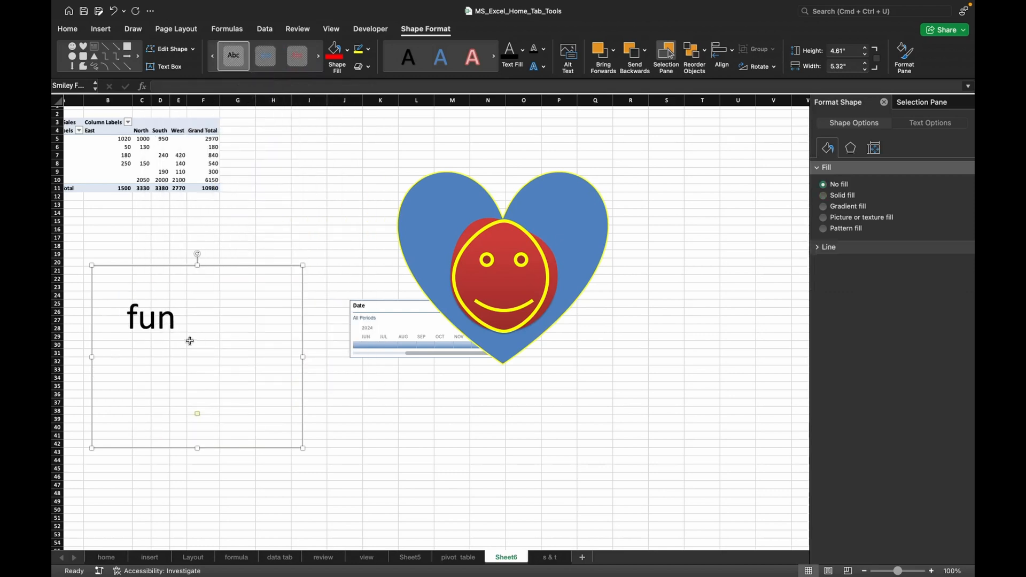
text(z)
key(super+z)
key(super+z)
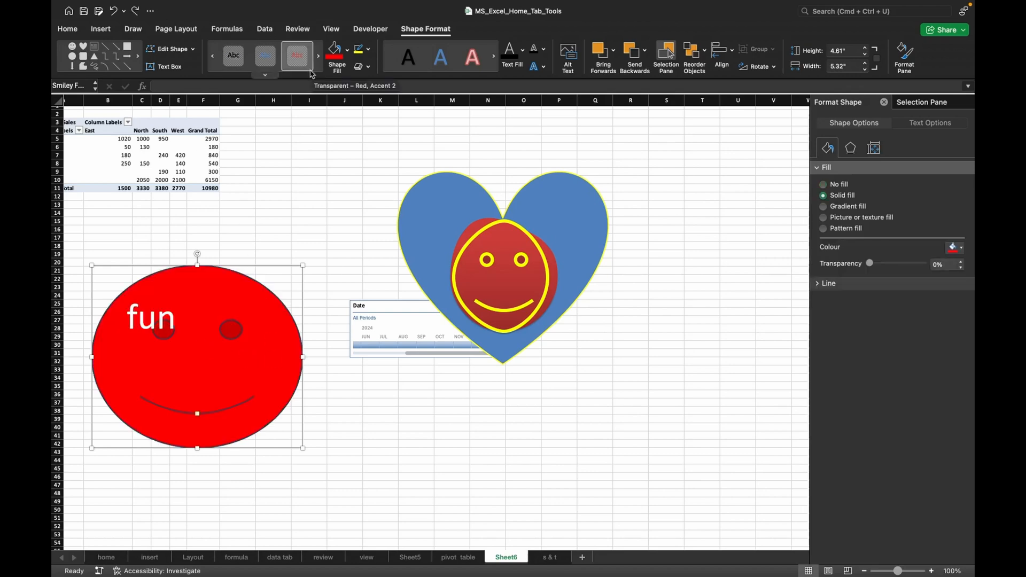
Apply the first preset shape effect to the red smiley face.
click(368, 68)
mouse_move(389, 85)
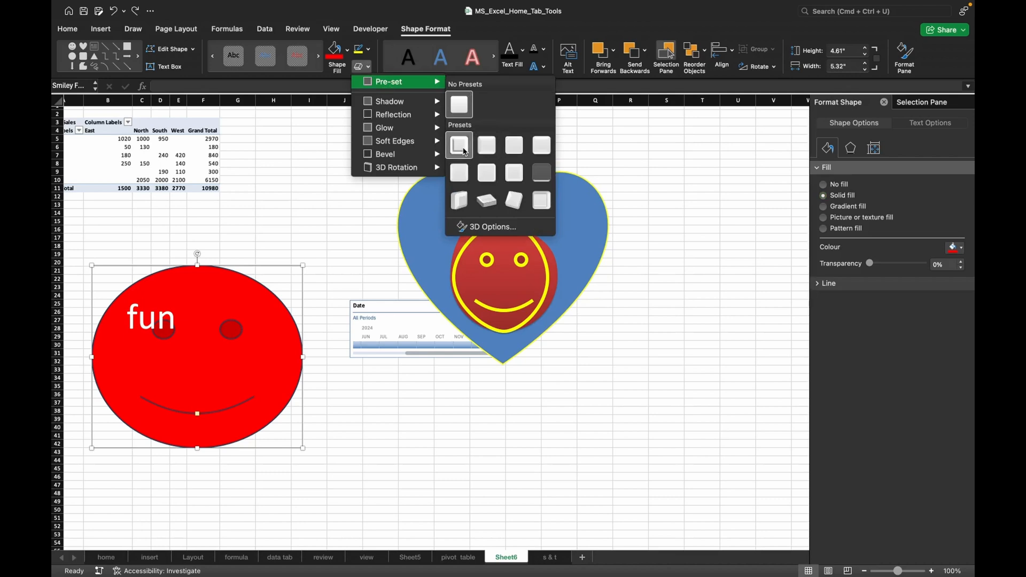
click(460, 145)
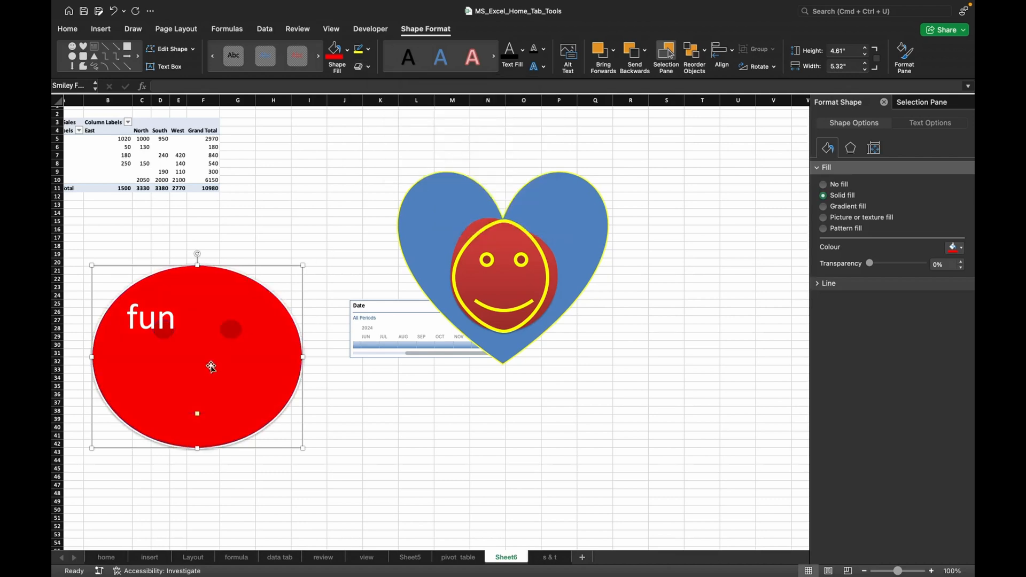
Apply the translucent preset shape effect, the last one in the second row of presets, to the blue heart.
click(430, 210)
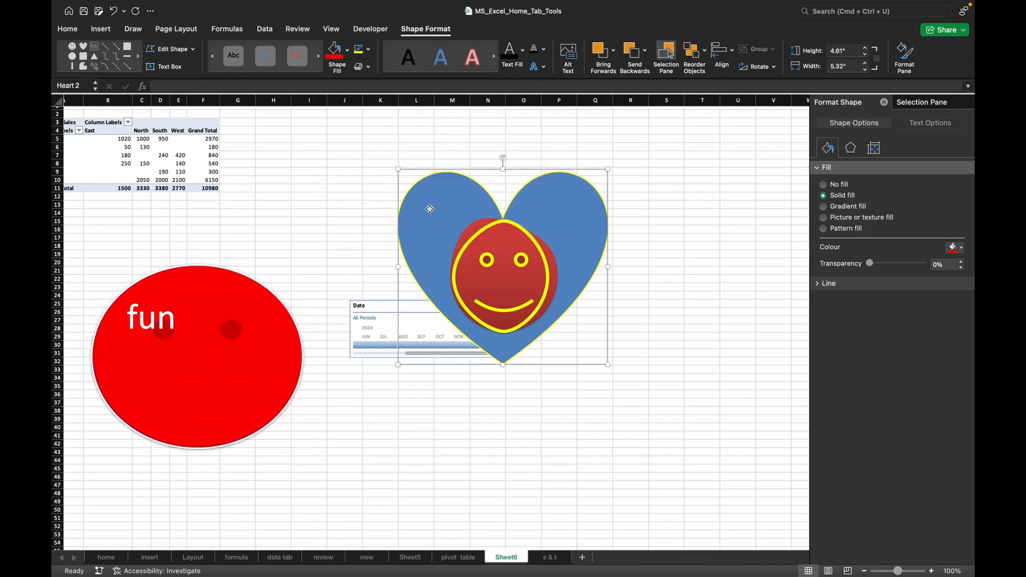
click(368, 66)
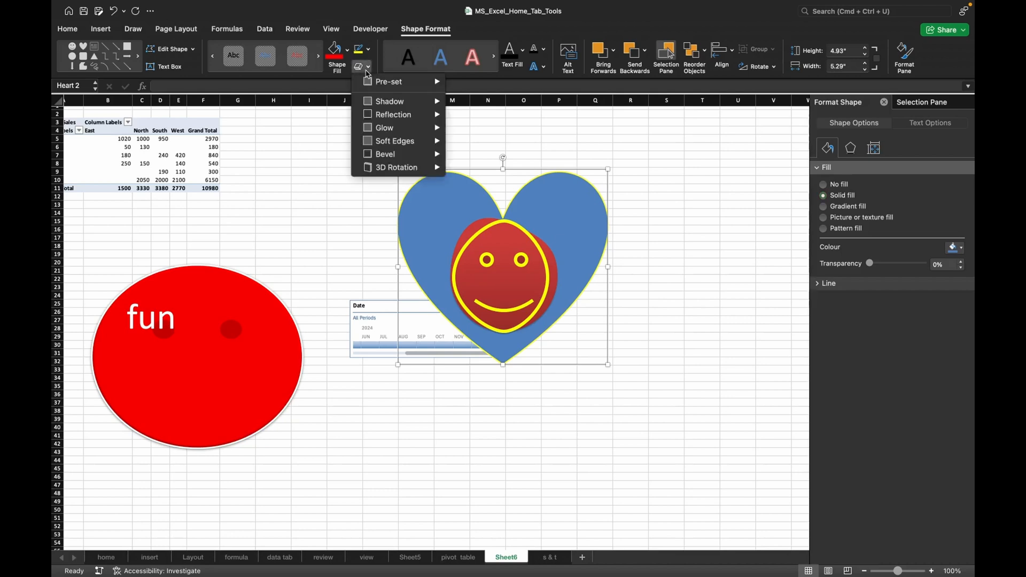
mouse_move(420, 87)
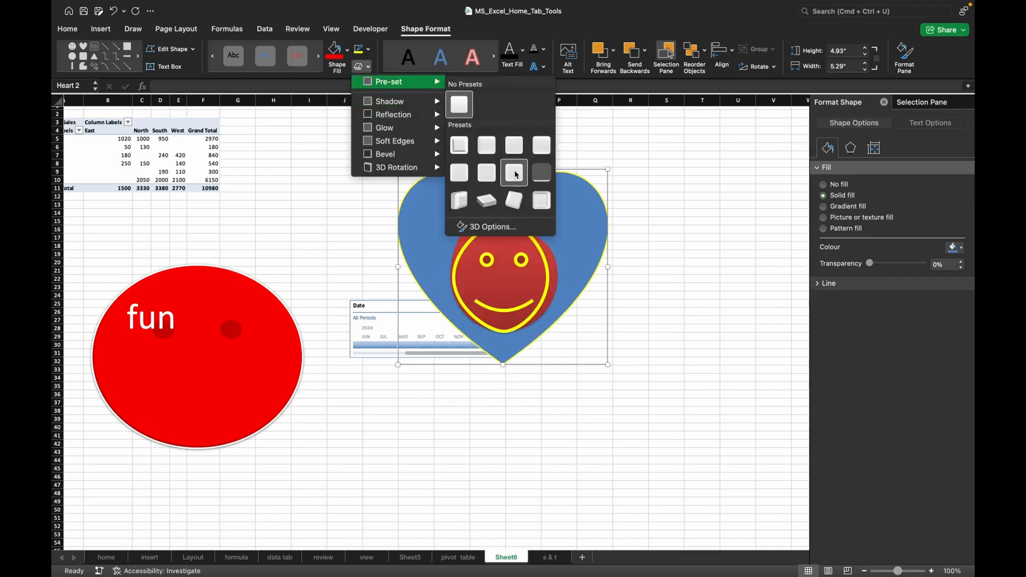
click(541, 172)
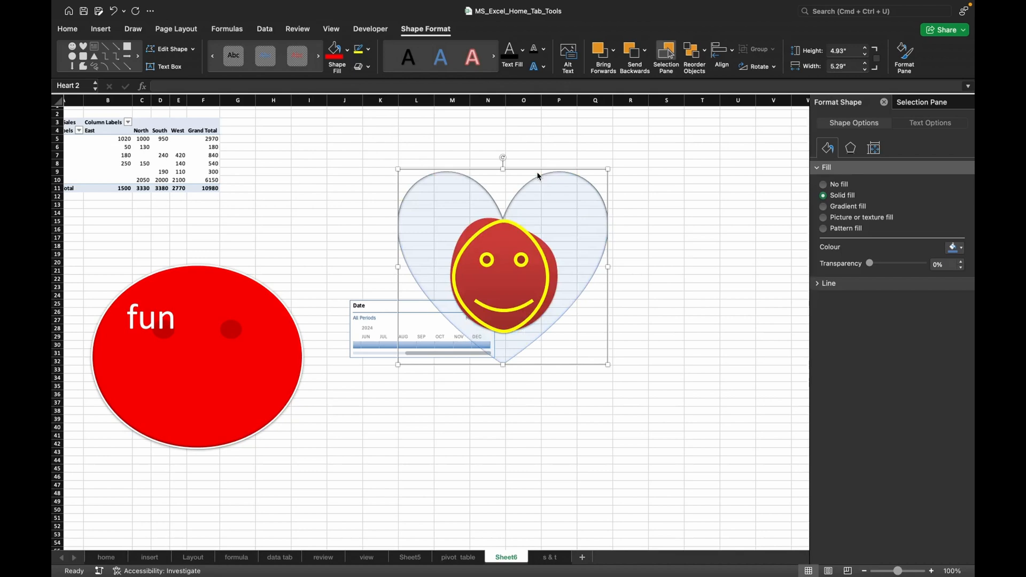
Add the last reflection variation, a full reflection with the largest offset, to the heart.
click(369, 67)
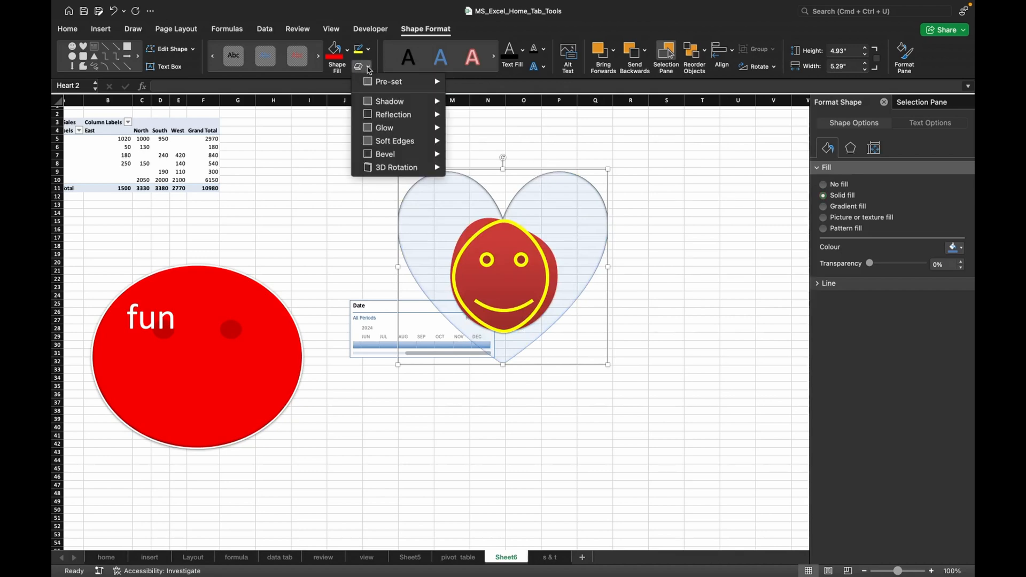
mouse_move(388, 101)
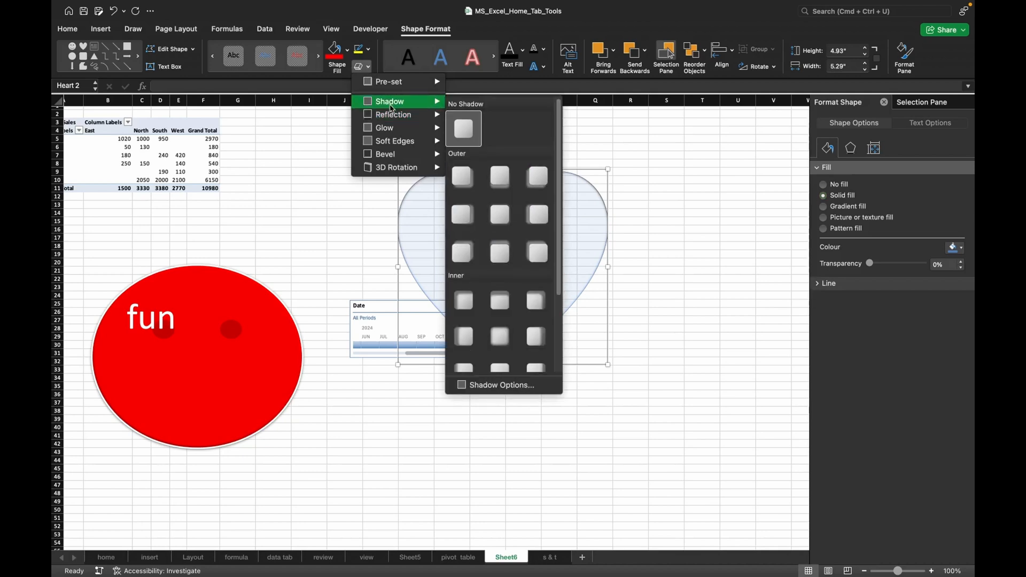
mouse_move(396, 120)
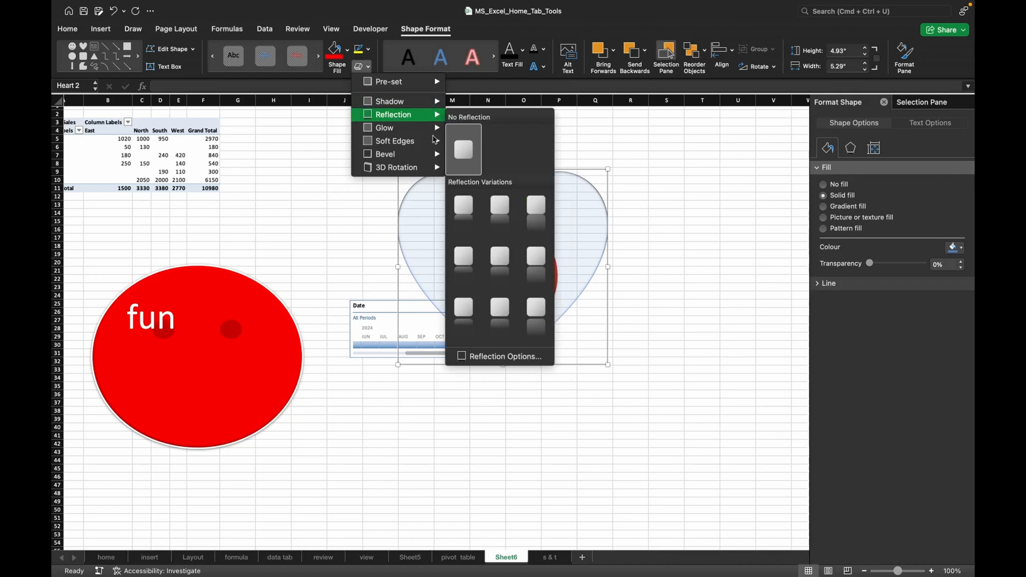
click(536, 309)
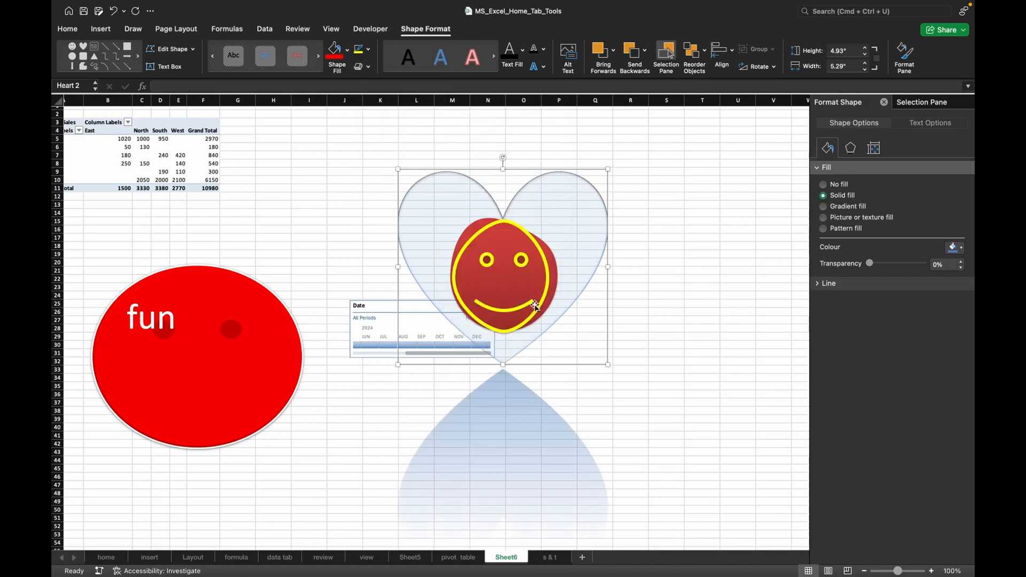
Apply the first 3D rotation in the third row of Perspective presets to the heart.
scroll(522, 433, down, 1)
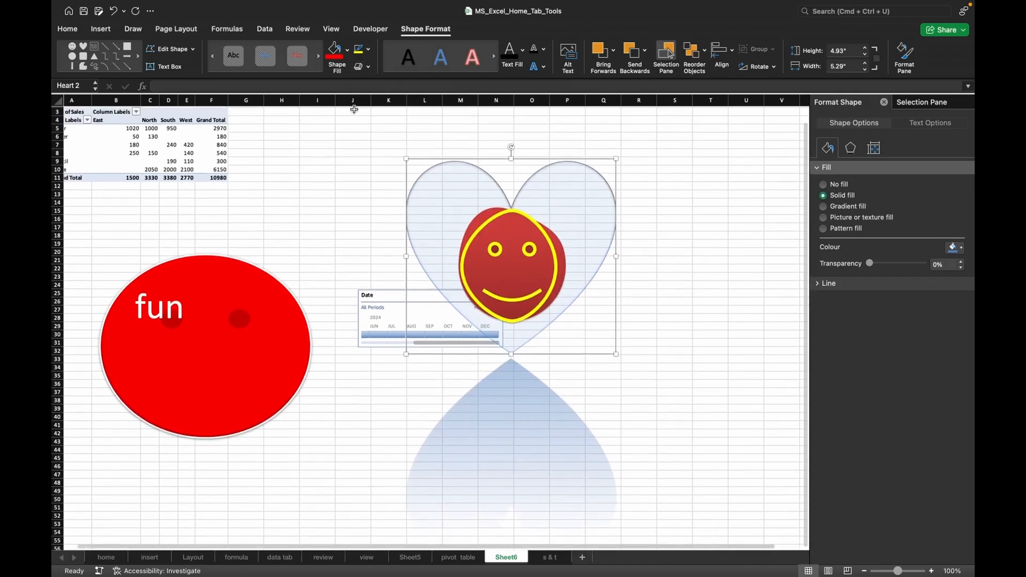
click(367, 67)
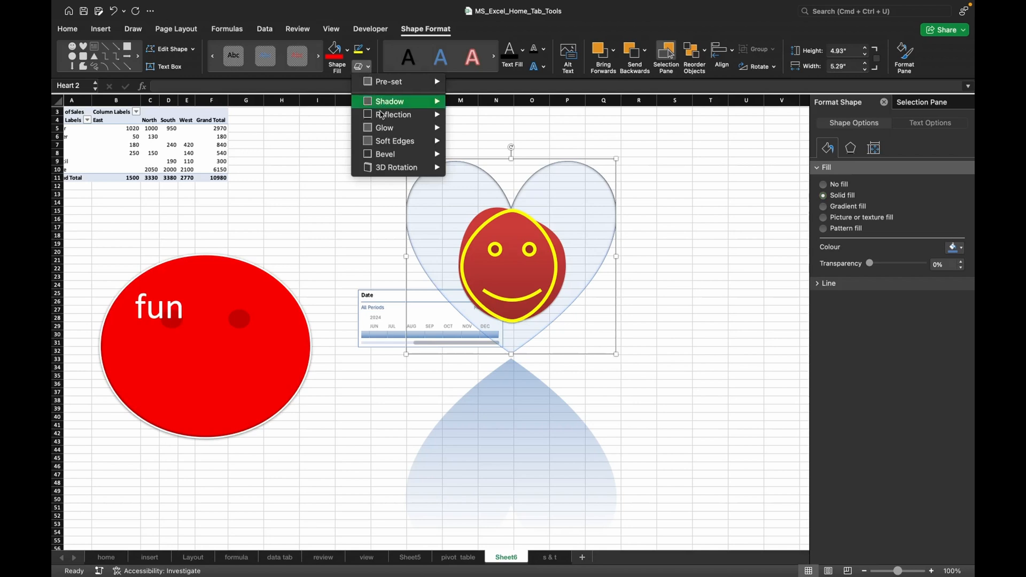
mouse_move(392, 170)
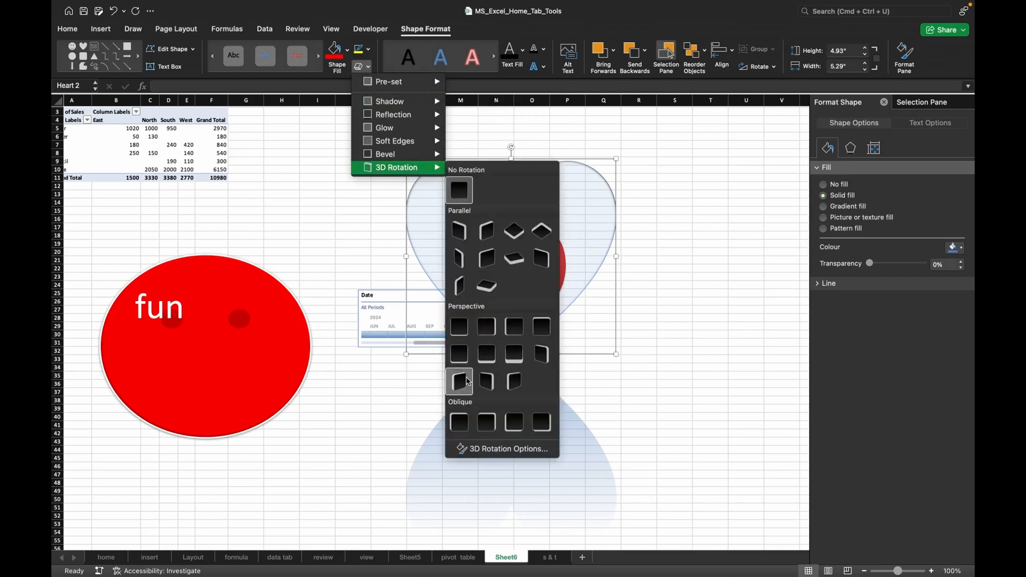
click(467, 381)
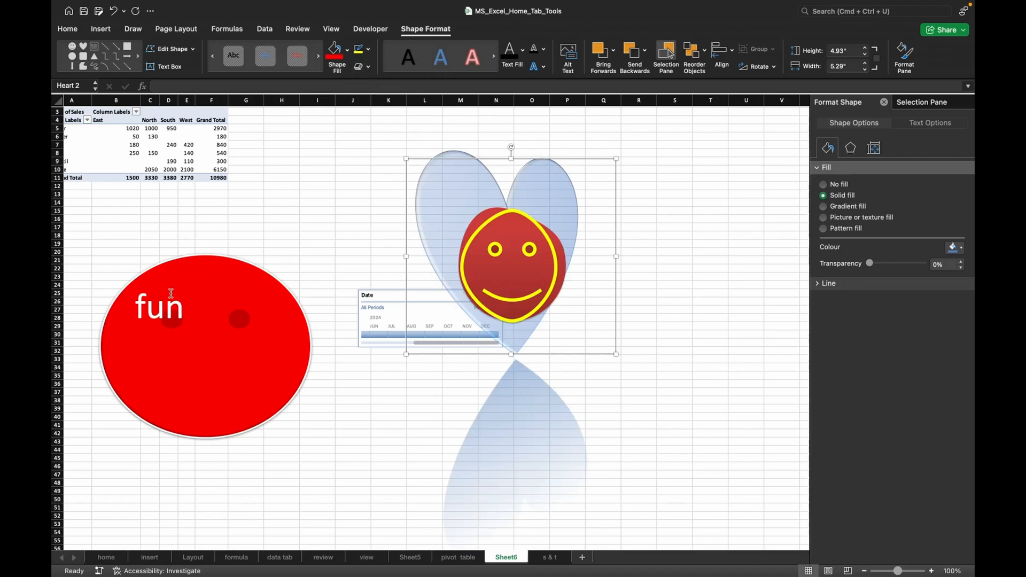
Apply a turquoise outlined WordArt style to the word "fun" on the red smiley face.
click(169, 309)
double_click(169, 309)
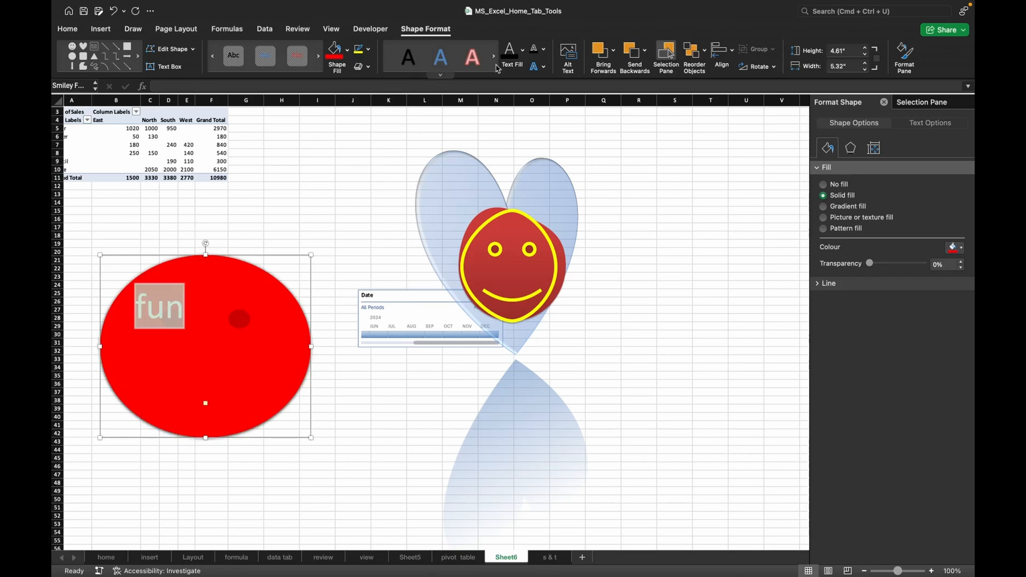
click(441, 75)
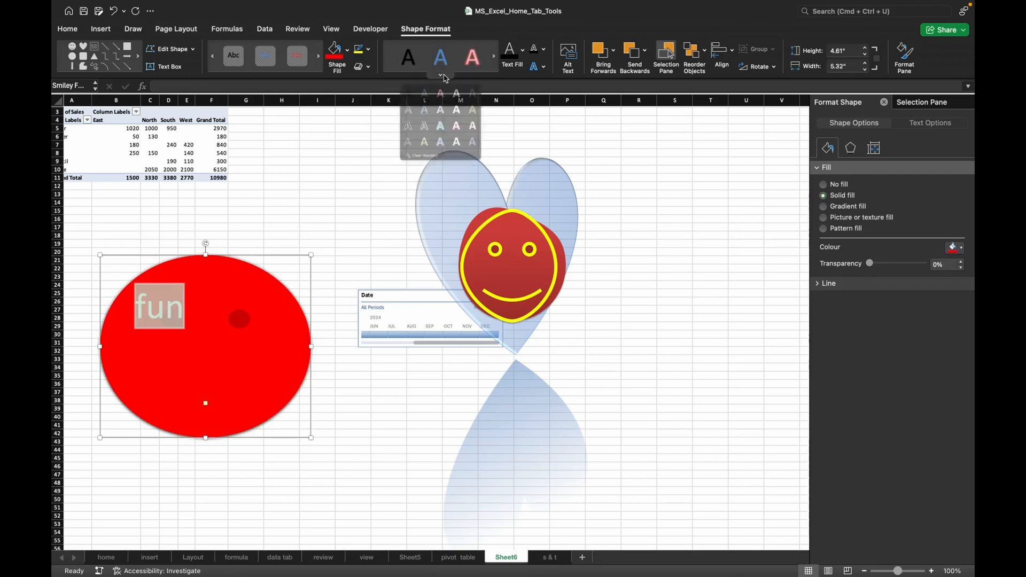
click(440, 170)
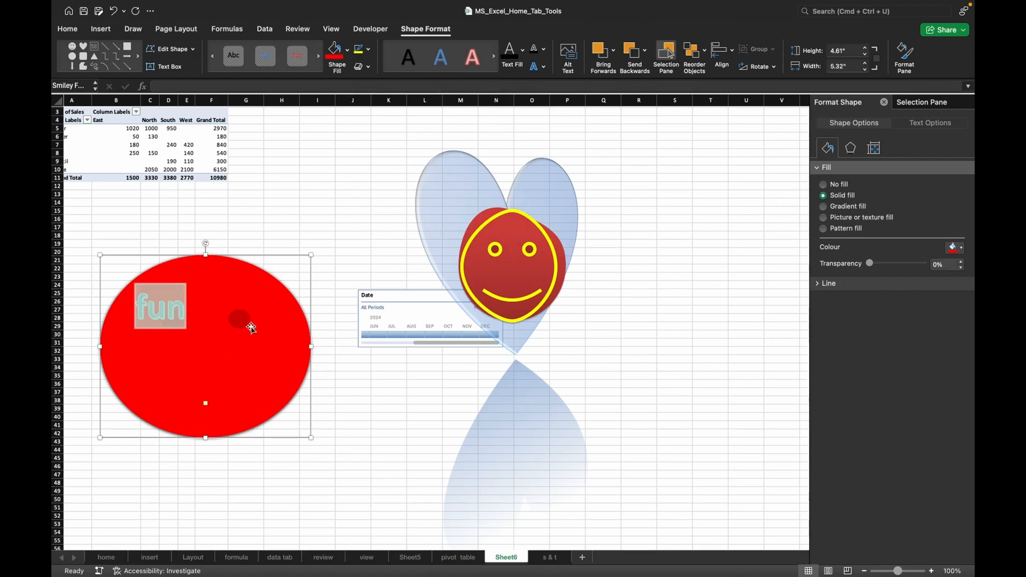
Give the word "fun" a yellow text fill and a black text outline.
click(521, 49)
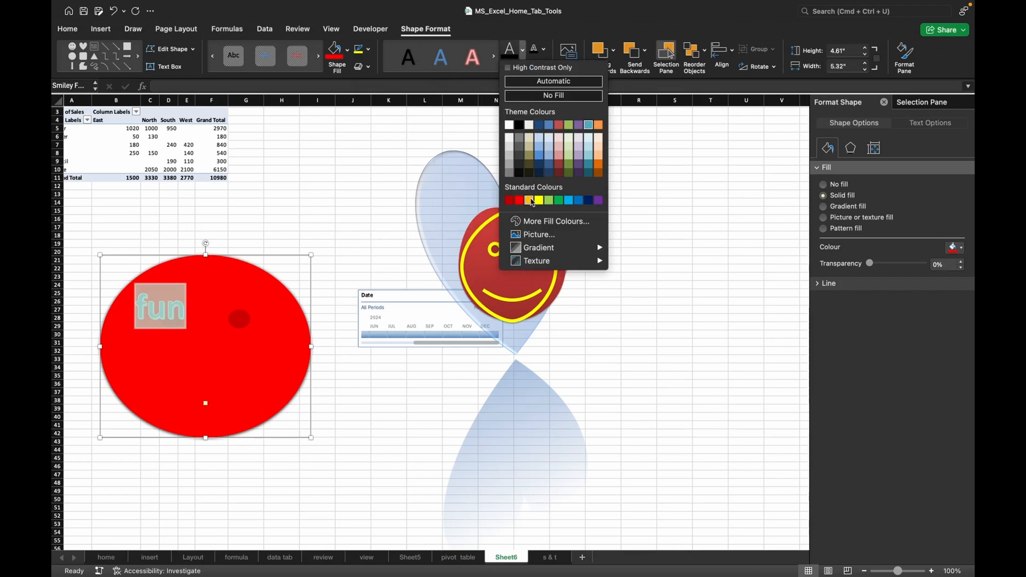
click(539, 201)
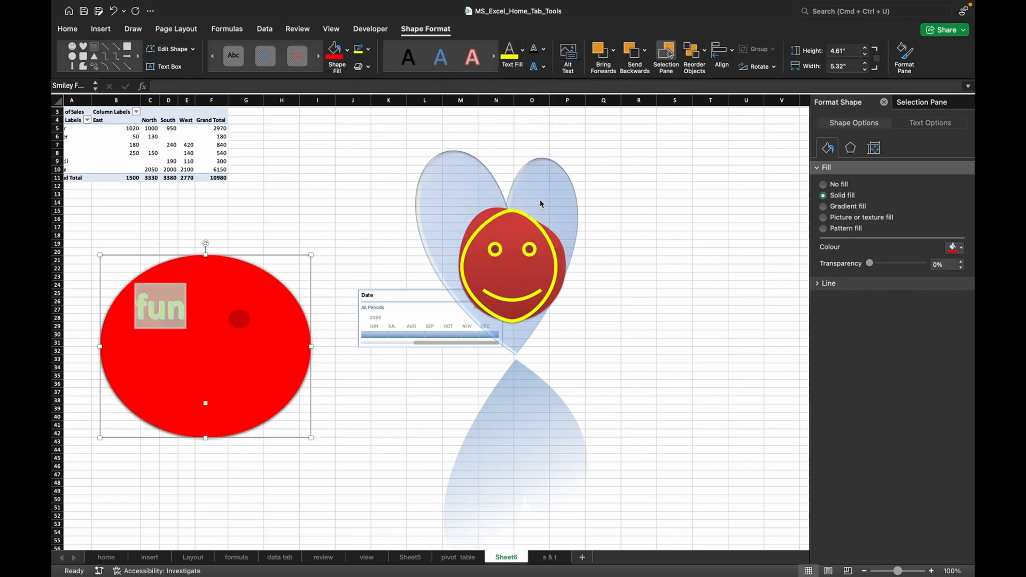
click(544, 49)
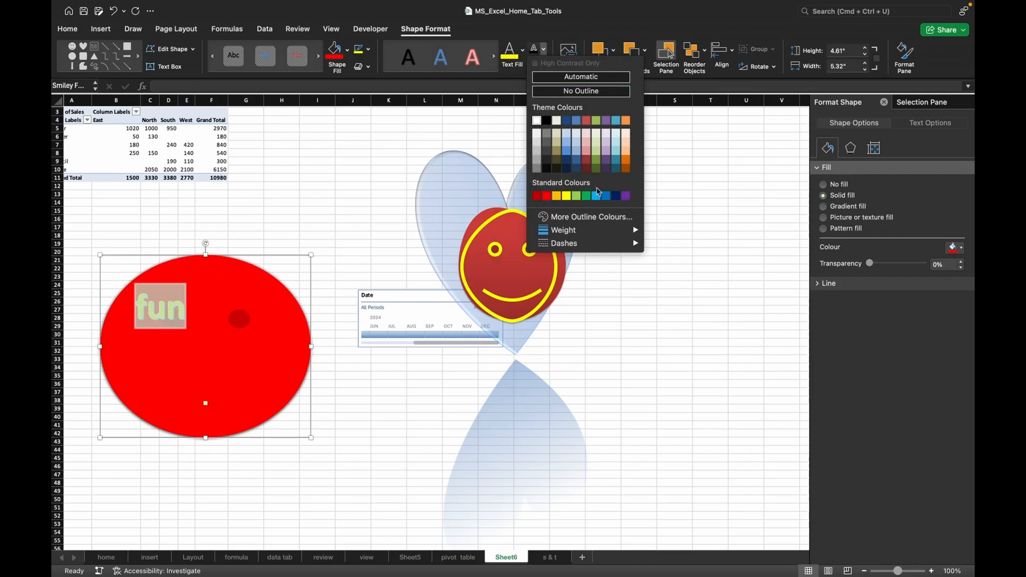
click(546, 121)
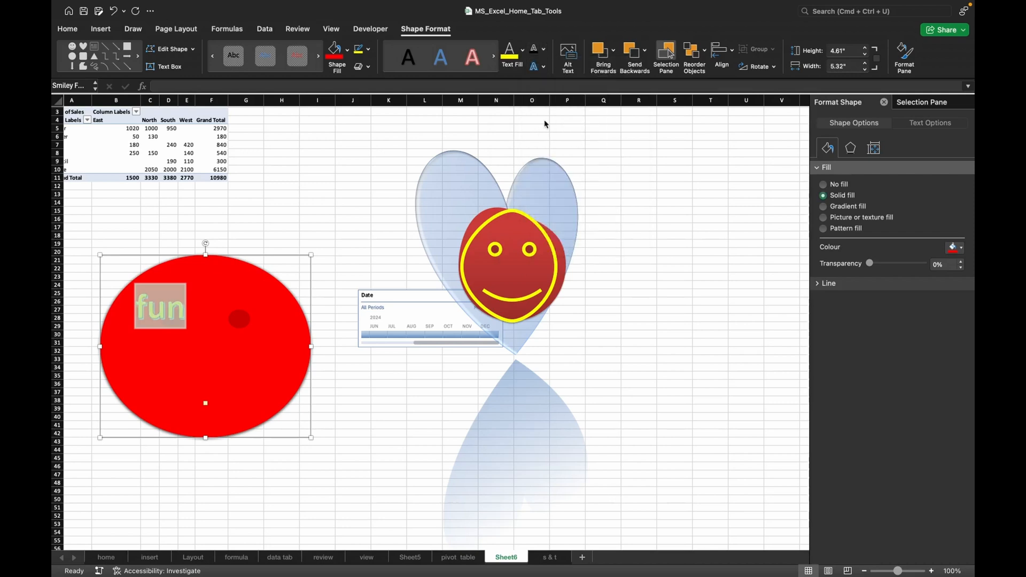
click(544, 68)
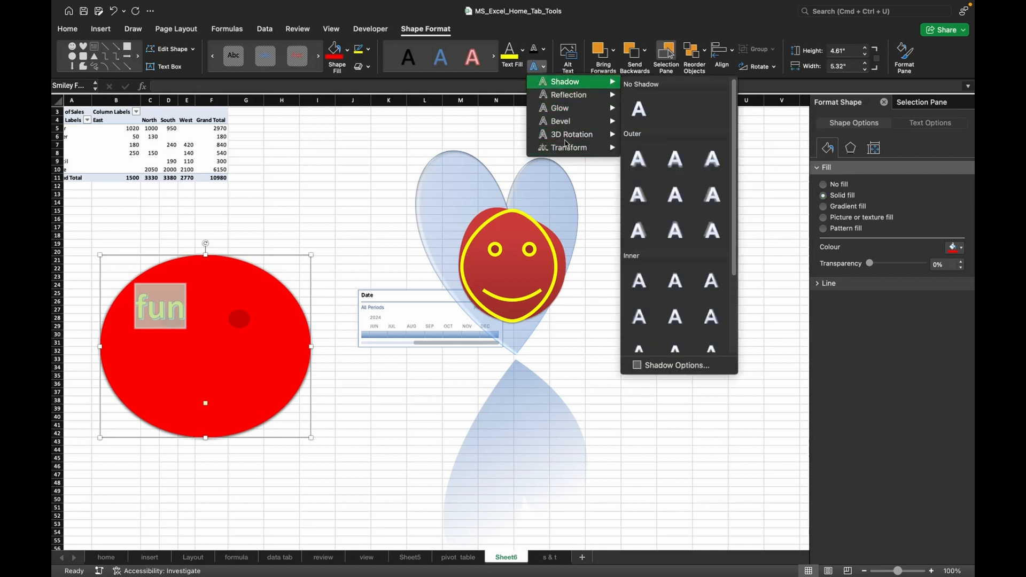
click(243, 337)
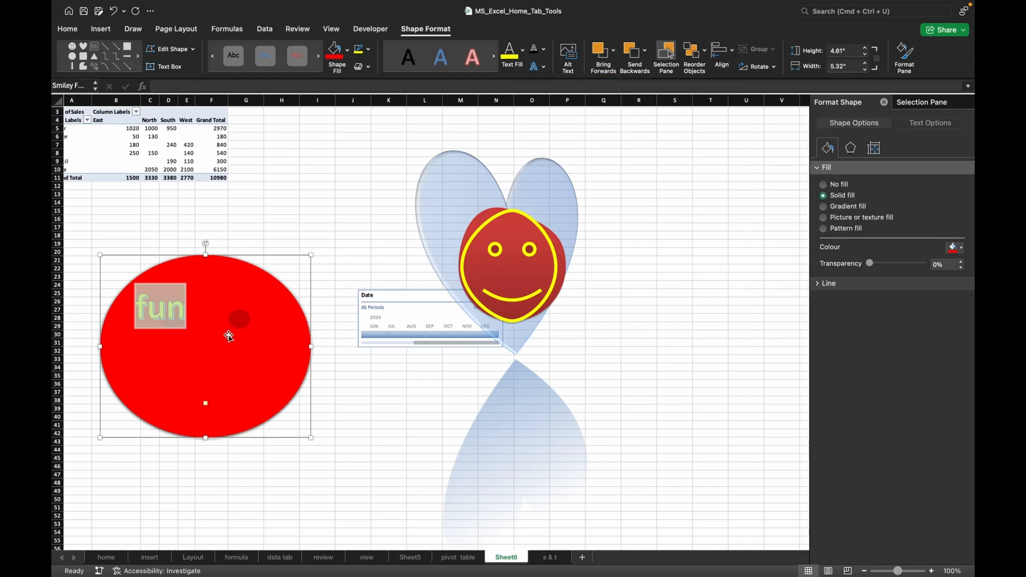
click(190, 307)
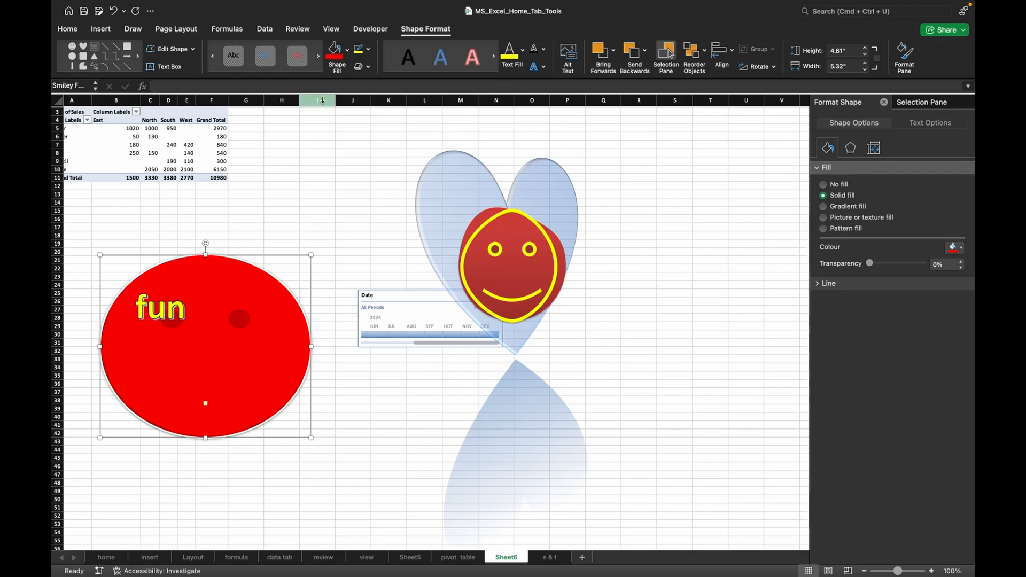
Search the stock icons for "map" and insert the folded map icon with the location pin.
click(102, 32)
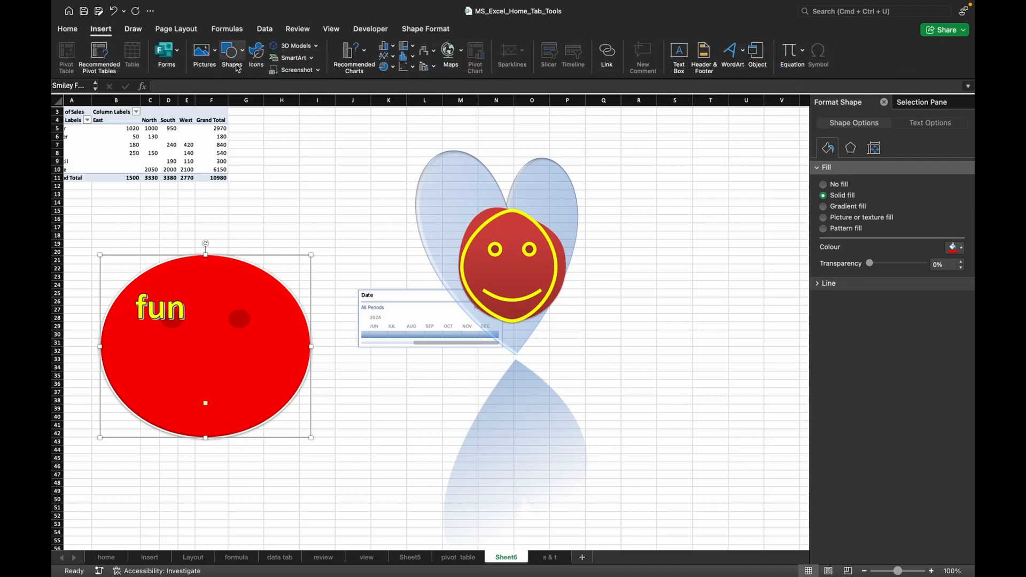
click(256, 54)
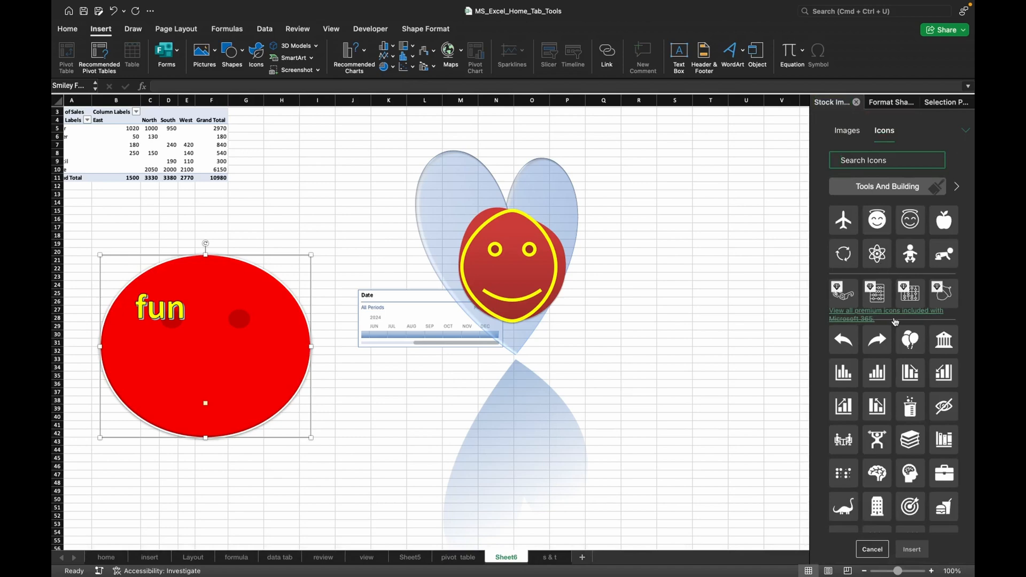
scroll(894, 321, down, 8)
scroll(895, 321, up, 8)
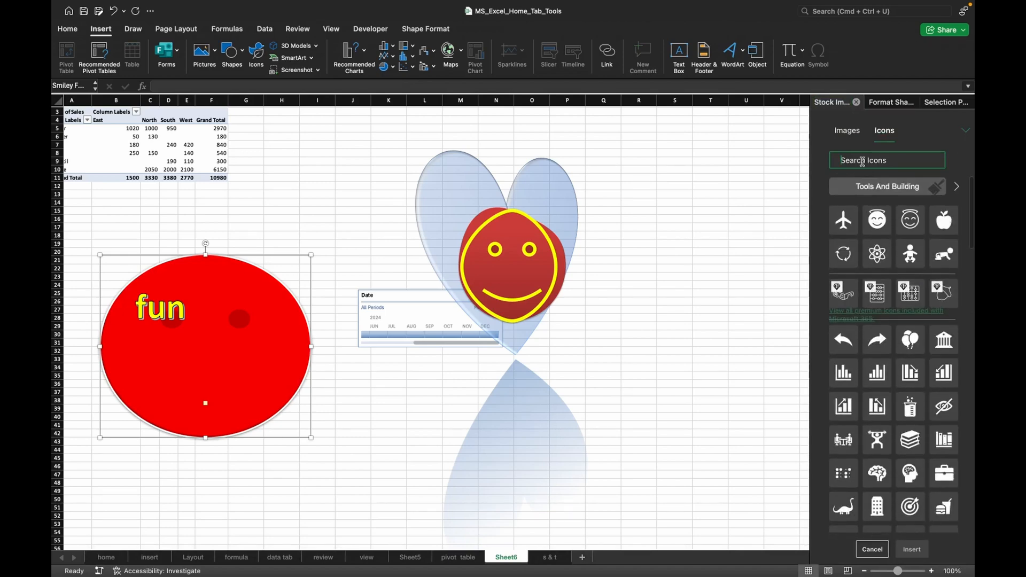
text(map)
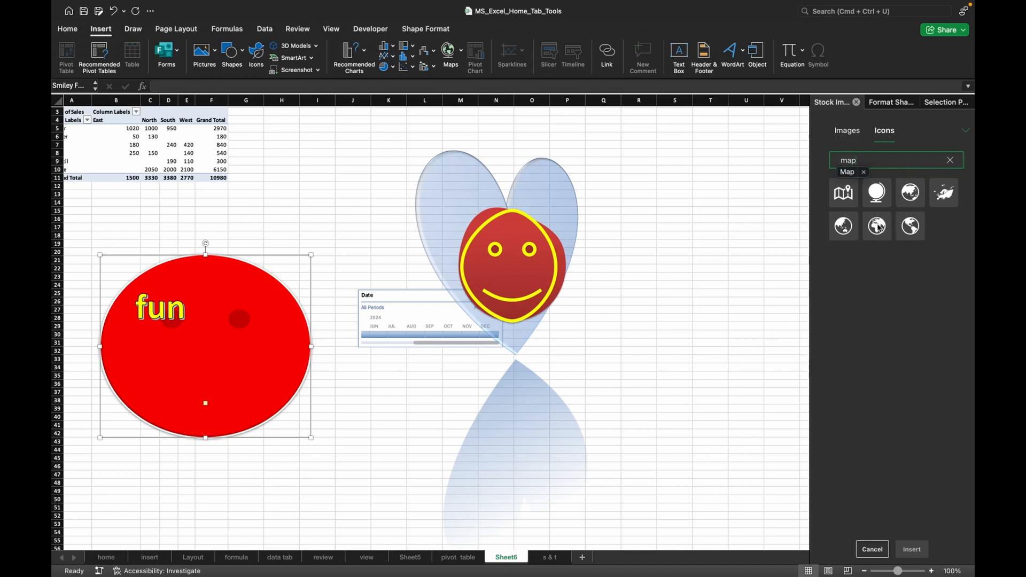
click(845, 194)
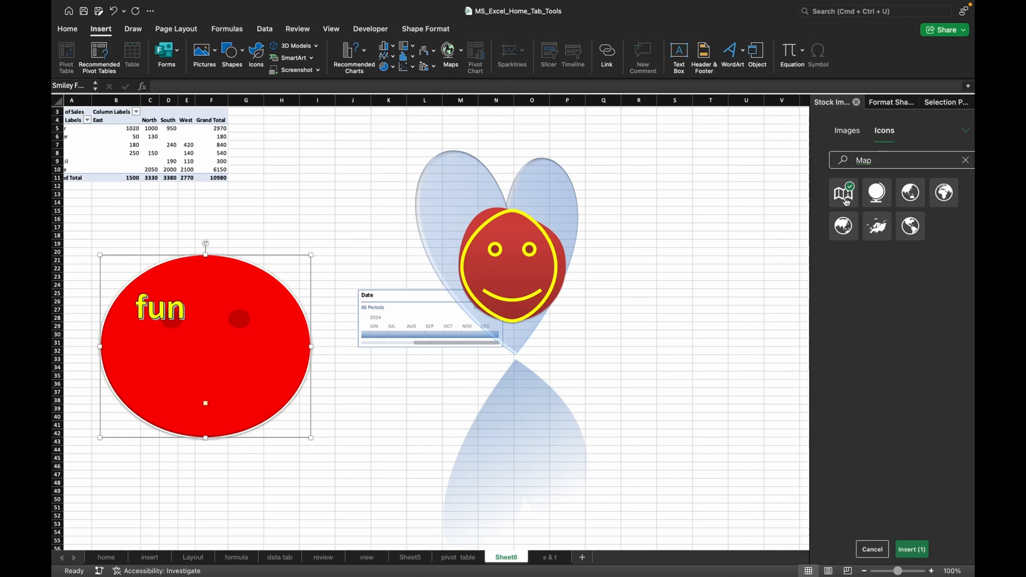
click(905, 549)
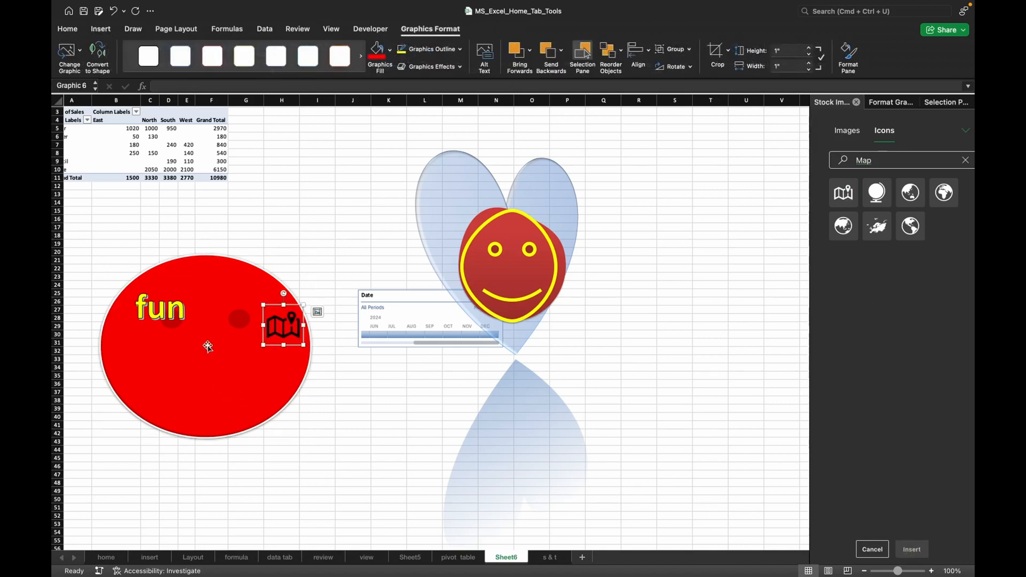
Enlarge the map icon to about 4.1 by 4.1 inches and place it to the right of the heart.
drag(280, 328, 508, 384)
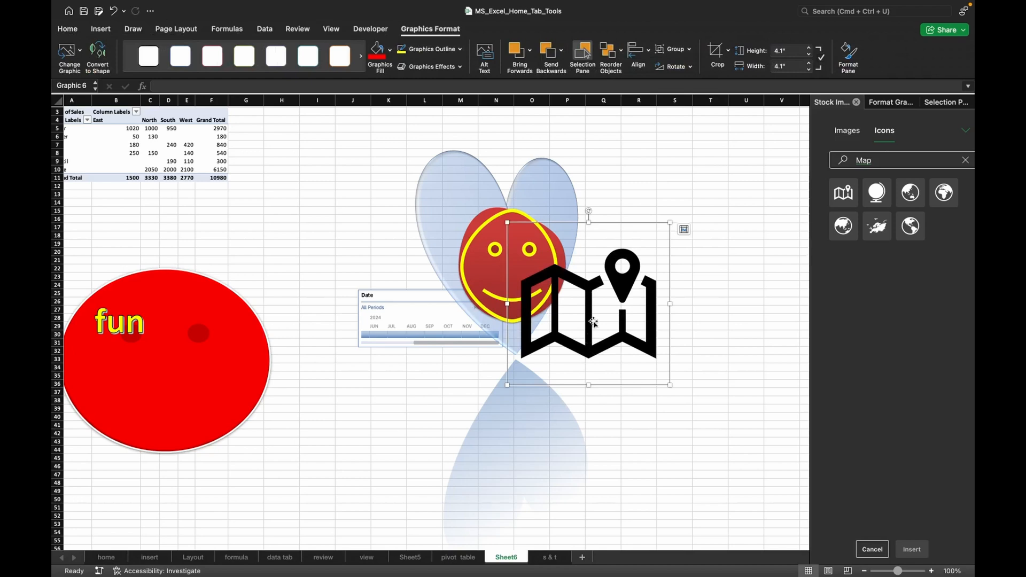
drag(594, 335, 650, 299)
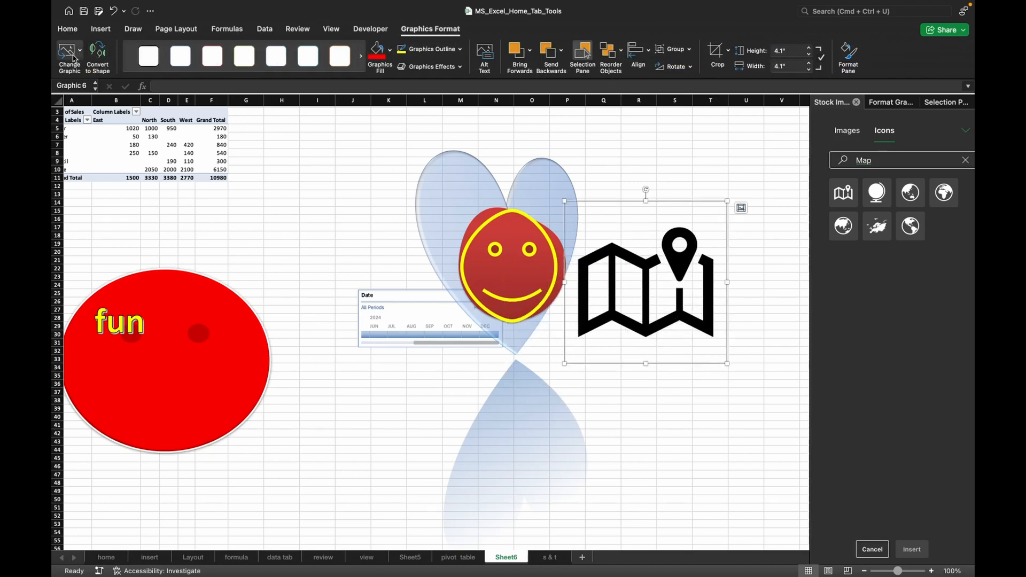
Convert the map icon to editable shapes and show their shape formatting options.
click(97, 55)
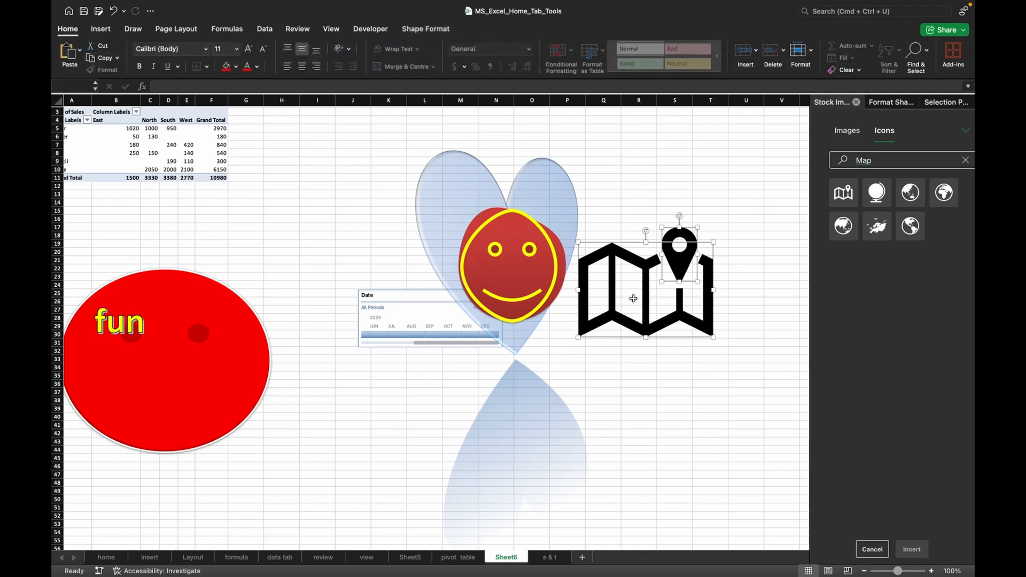
click(427, 31)
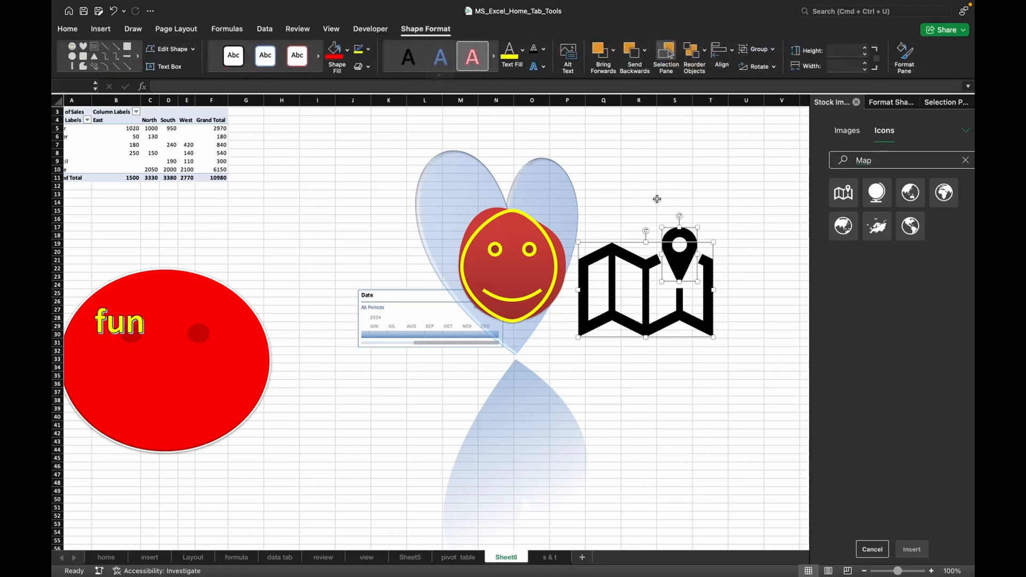
Insert the globe icon, third in the first row of the map icons, browse its graphic styles and deselect it.
click(908, 196)
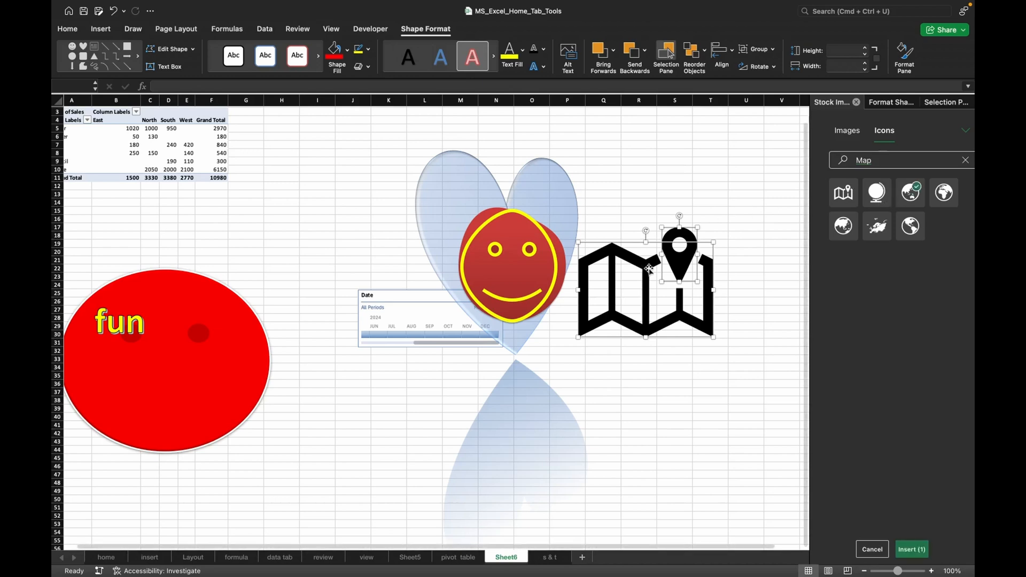
click(912, 549)
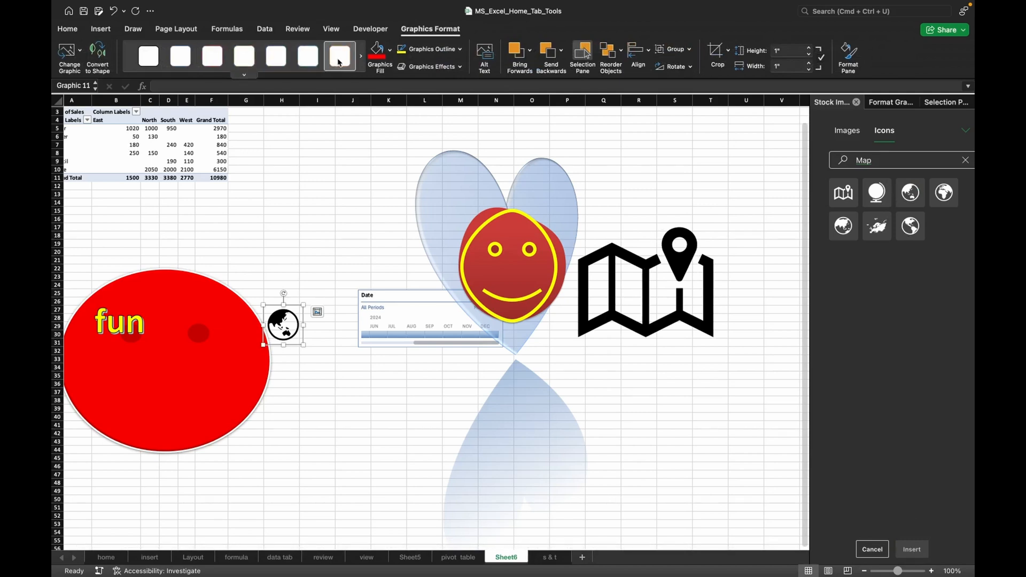
click(359, 60)
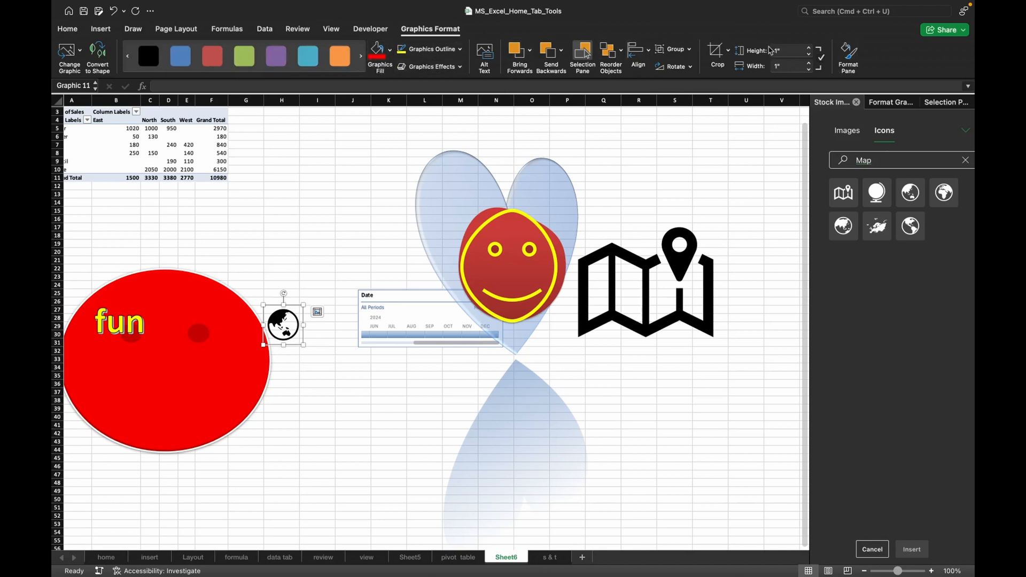
click(354, 260)
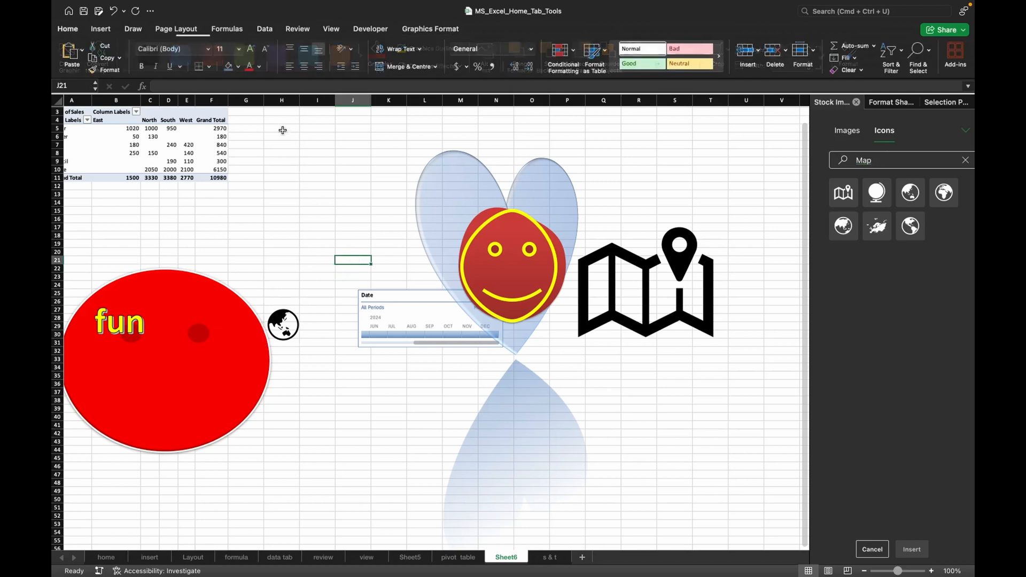
Try to insert the sunglasses emoji from the Emoji category of the online 3D models, and cancel the insertion.
click(101, 29)
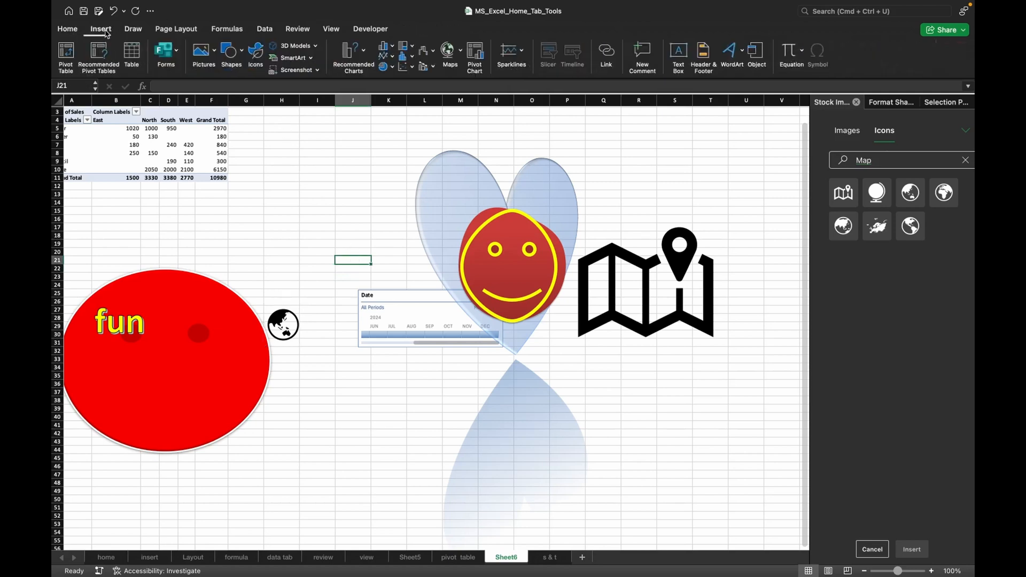
click(300, 47)
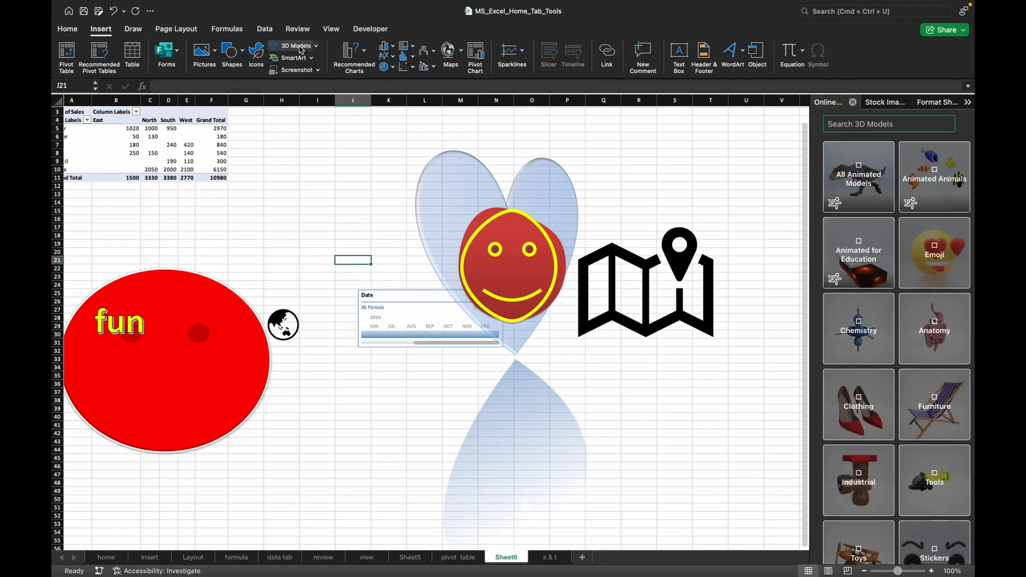
click(945, 271)
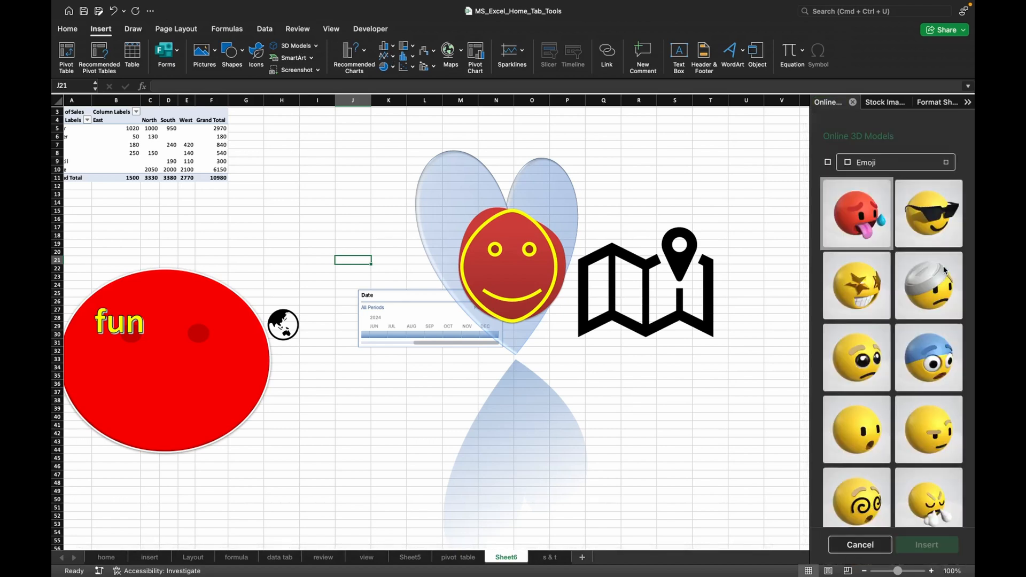
click(922, 207)
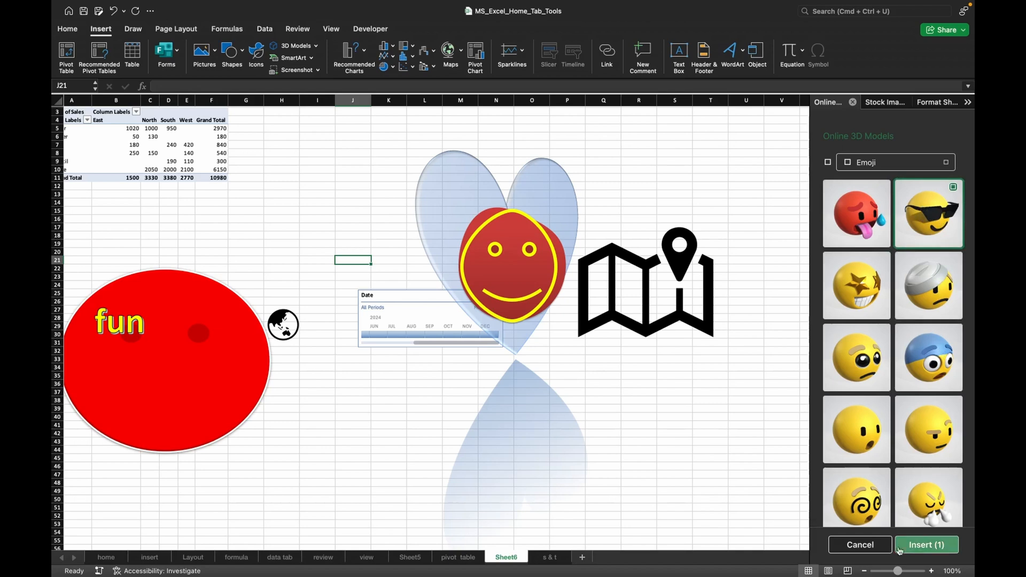
click(925, 545)
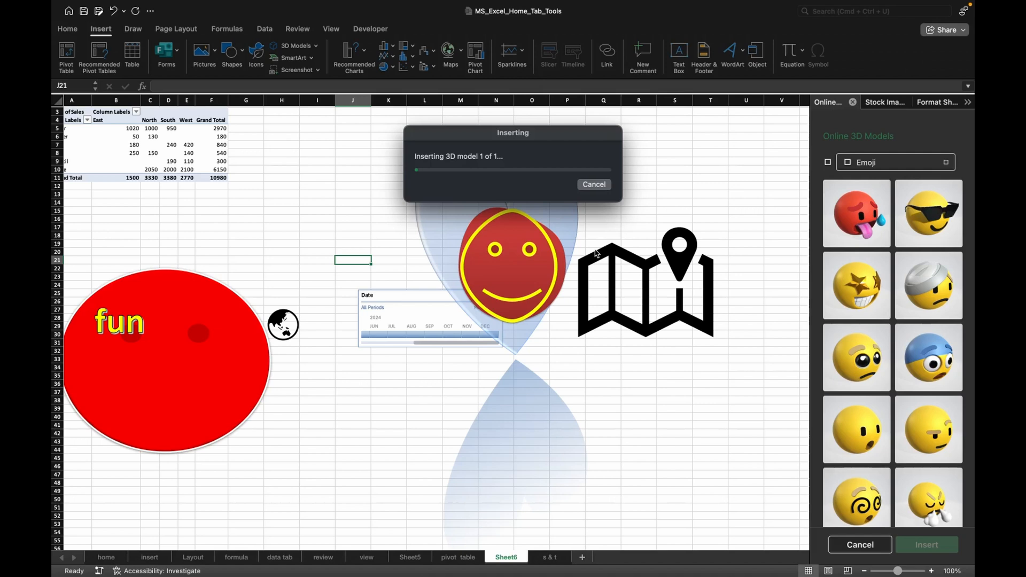
click(590, 188)
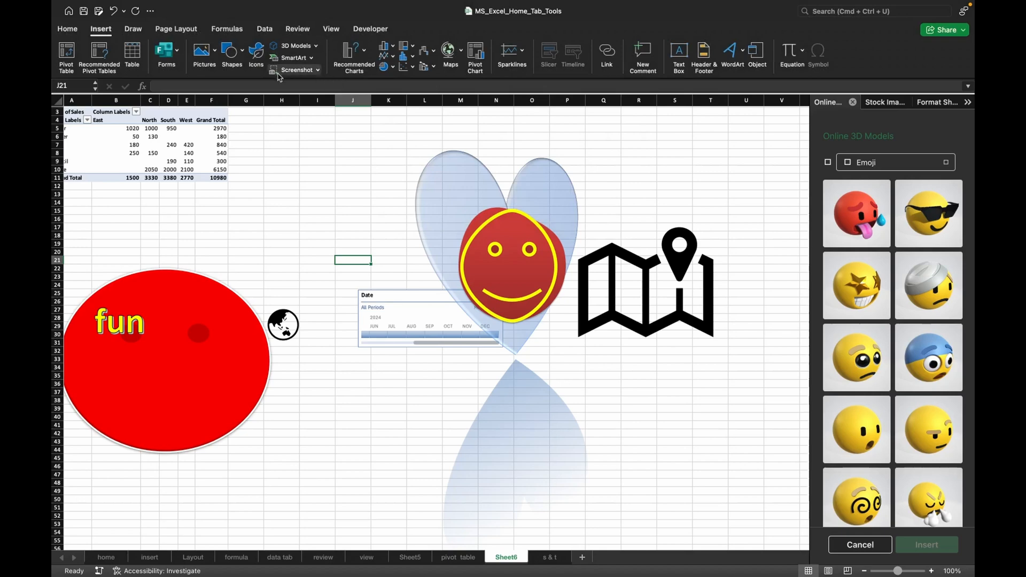
scroll(353, 262, down, 2)
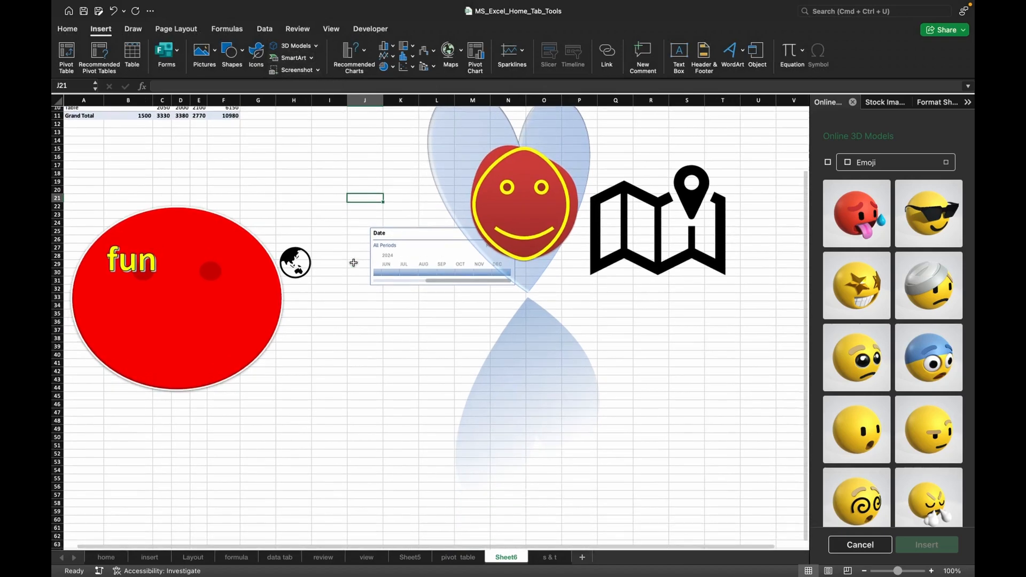
On the insert sheet, fill the tool names from Pictures to 3D Models (B11:B15) with the same blue as the cells above.
scroll(353, 263, up, 2)
scroll(353, 262, down, 5)
scroll(353, 263, down, 10)
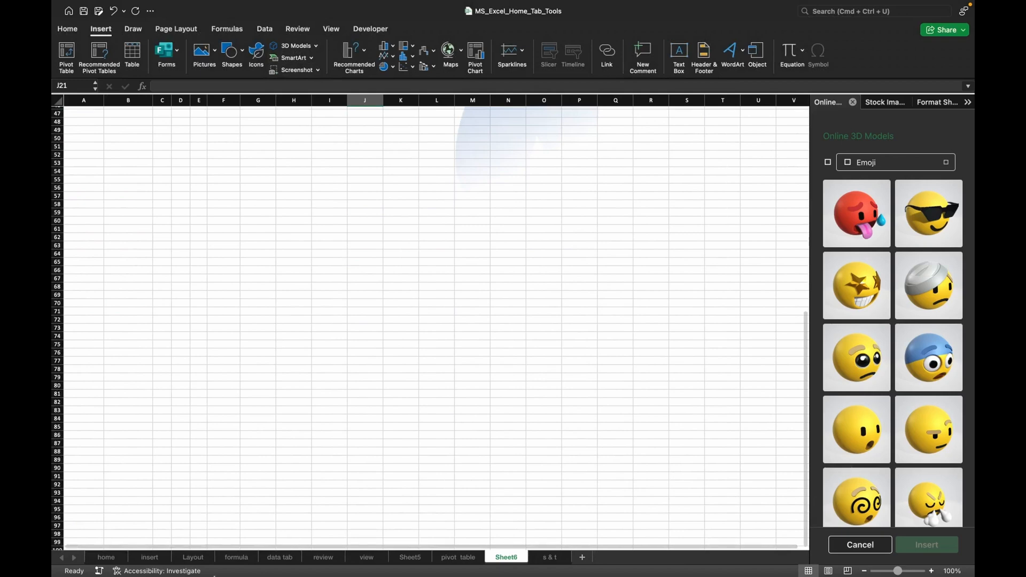
click(150, 558)
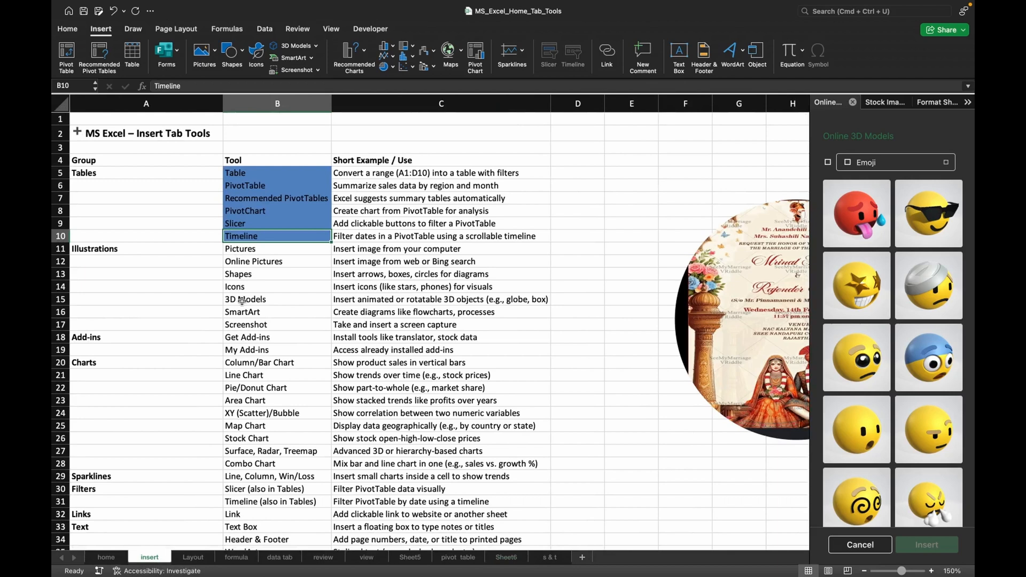
drag(241, 301, 245, 255)
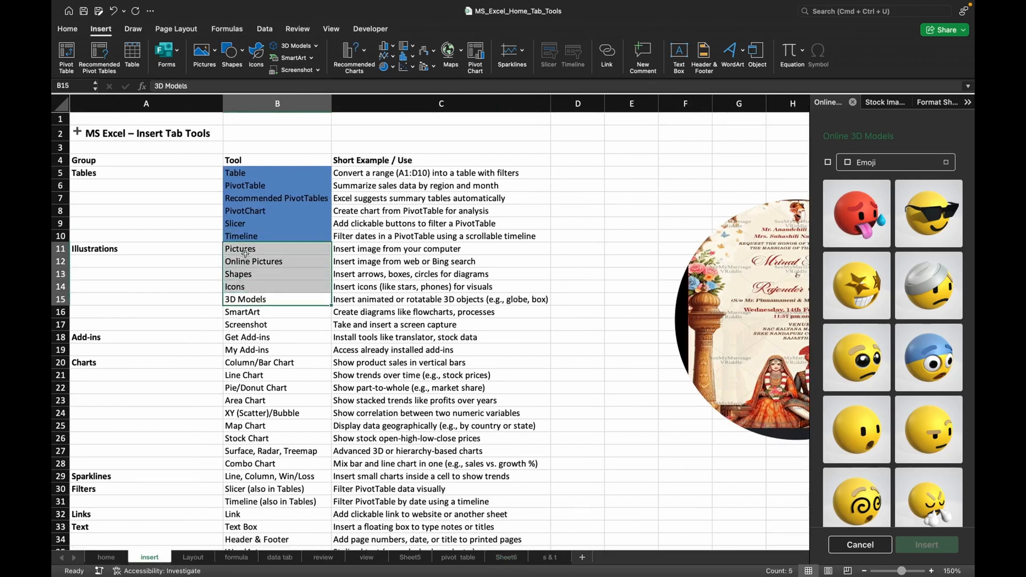
click(257, 312)
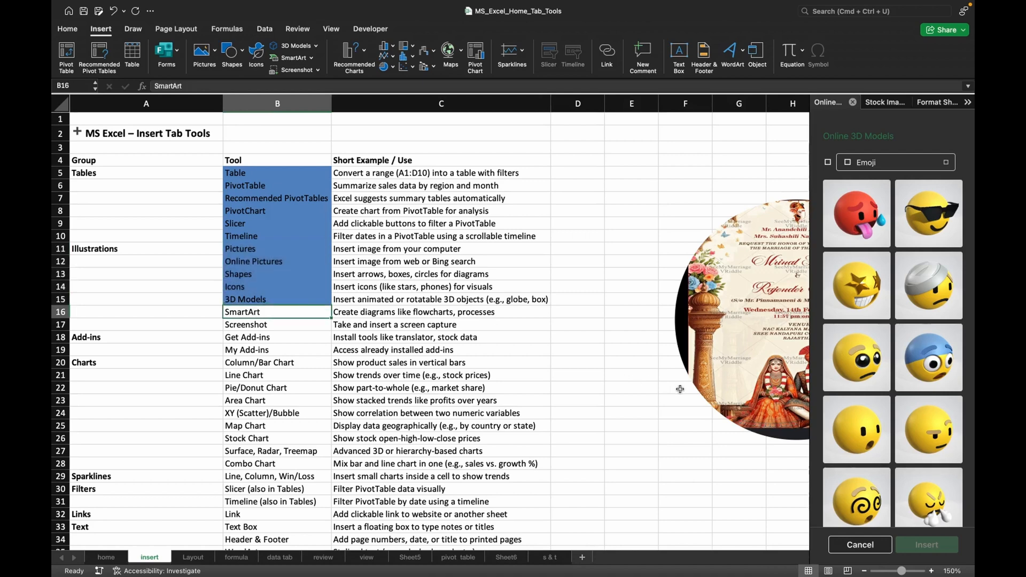
Insert the left-to-right hierarchy SmartArt, last in the second row of Hierarchy layouts, and place it below the blue oval picture.
scroll(680, 389, right, 5)
scroll(680, 389, right, 3)
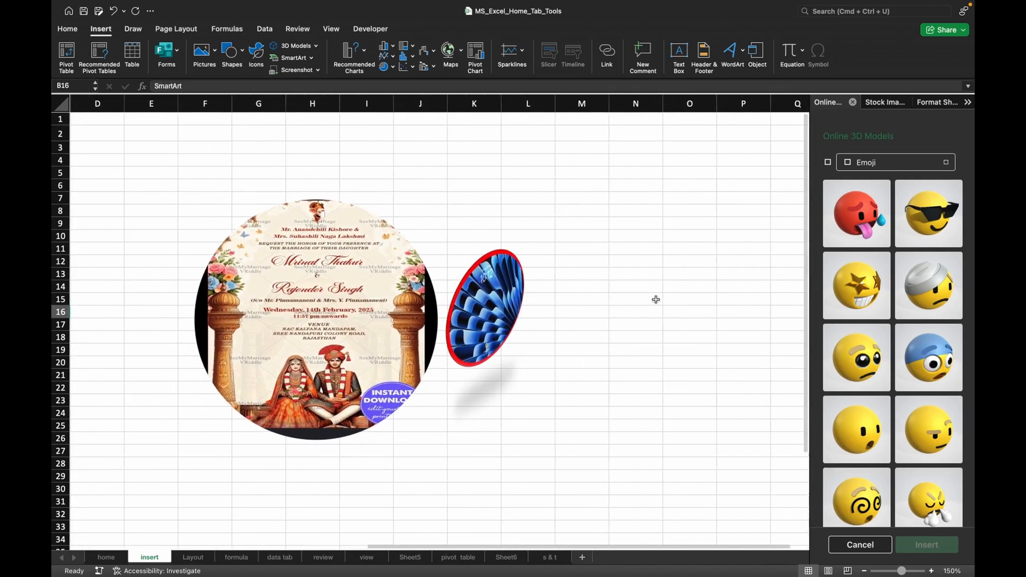
click(649, 273)
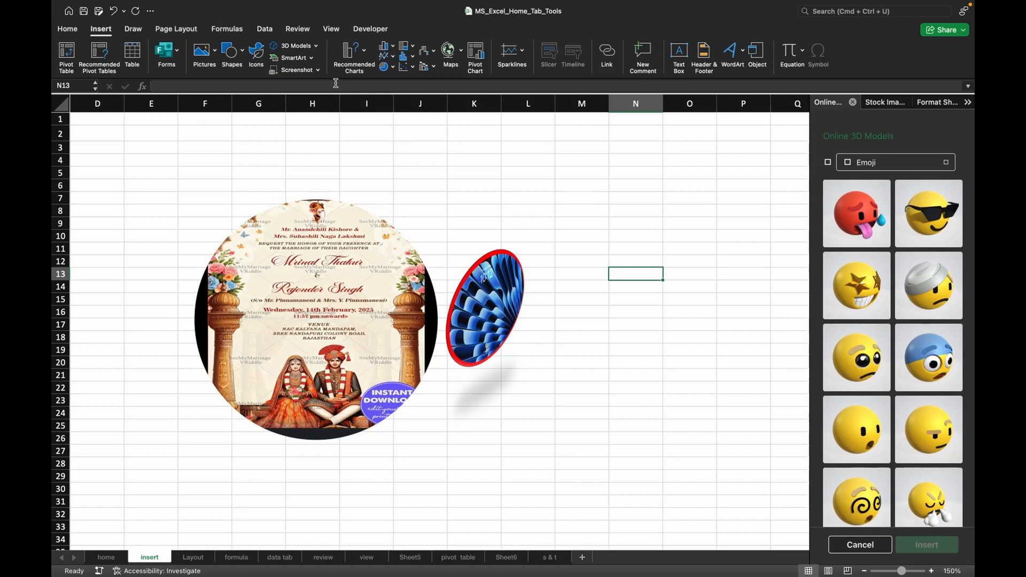
click(302, 58)
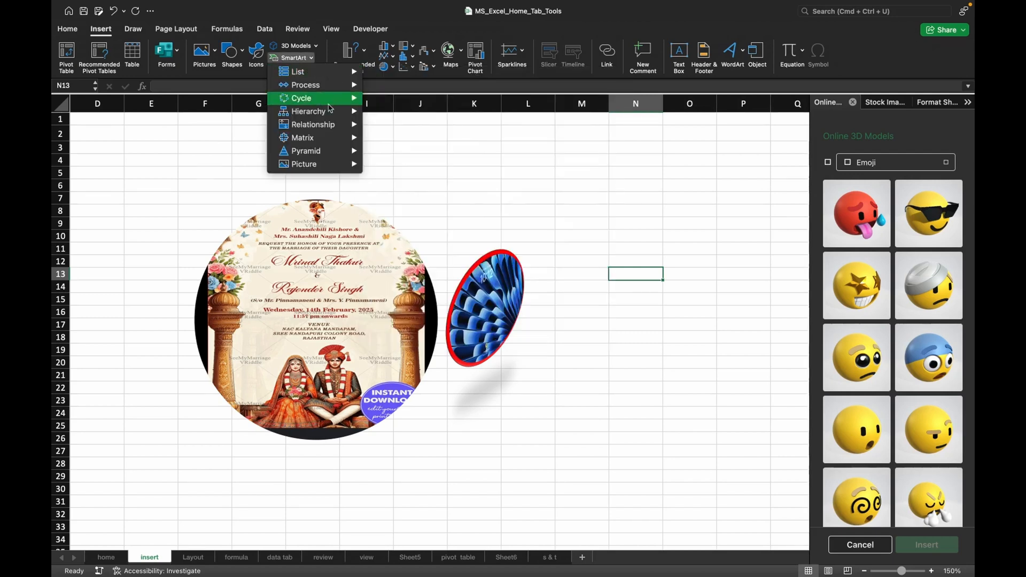
mouse_move(324, 117)
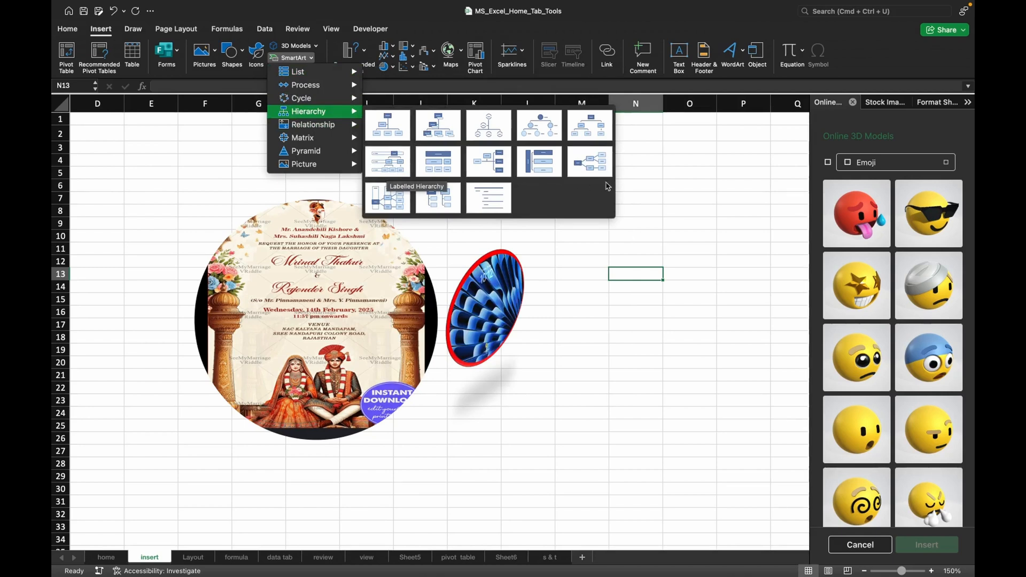
click(590, 162)
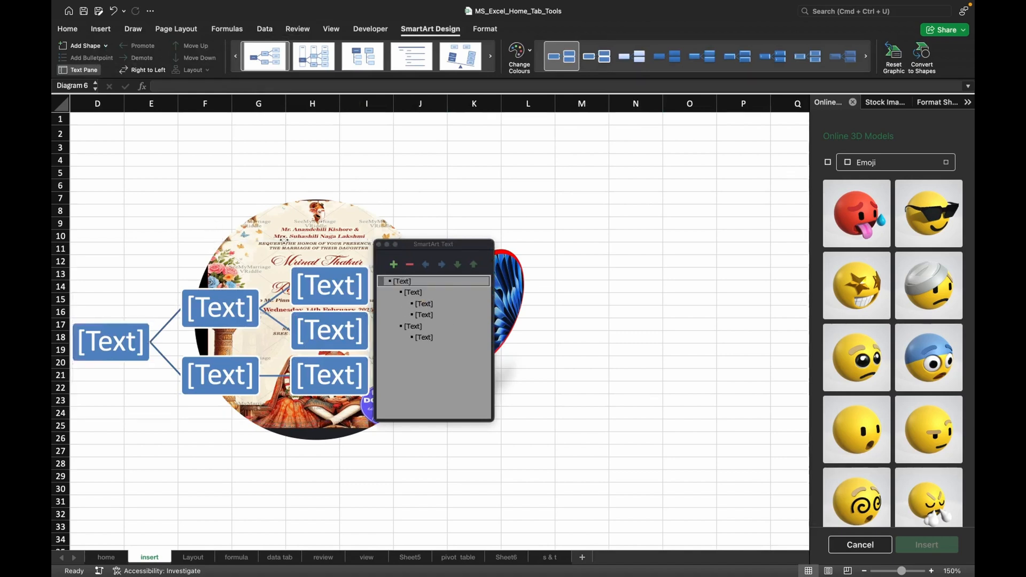
drag(209, 241, 582, 286)
scroll(582, 286, down, 5)
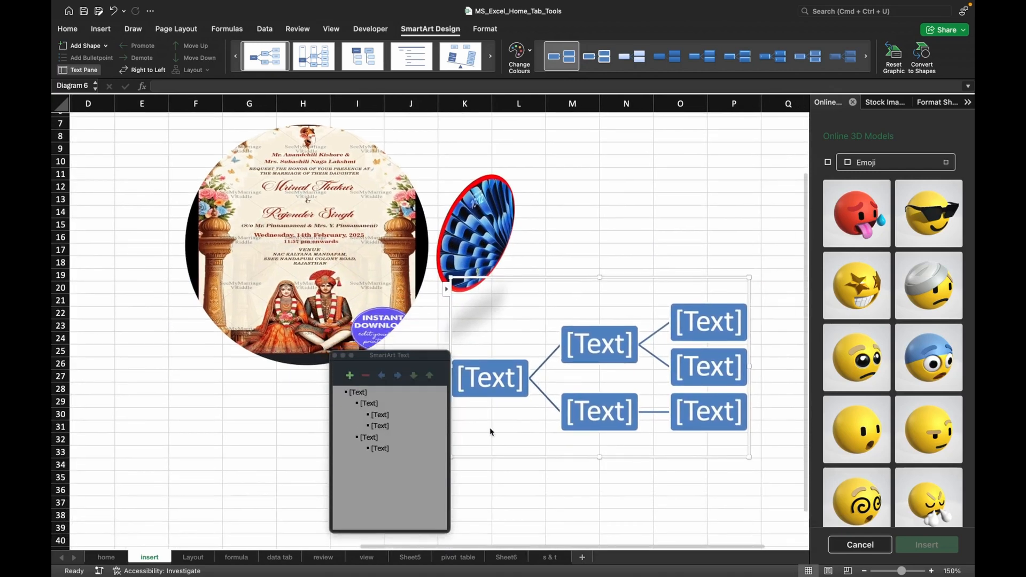
Label the top-level box of the SmartArt hierarchy "computer".
click(360, 393)
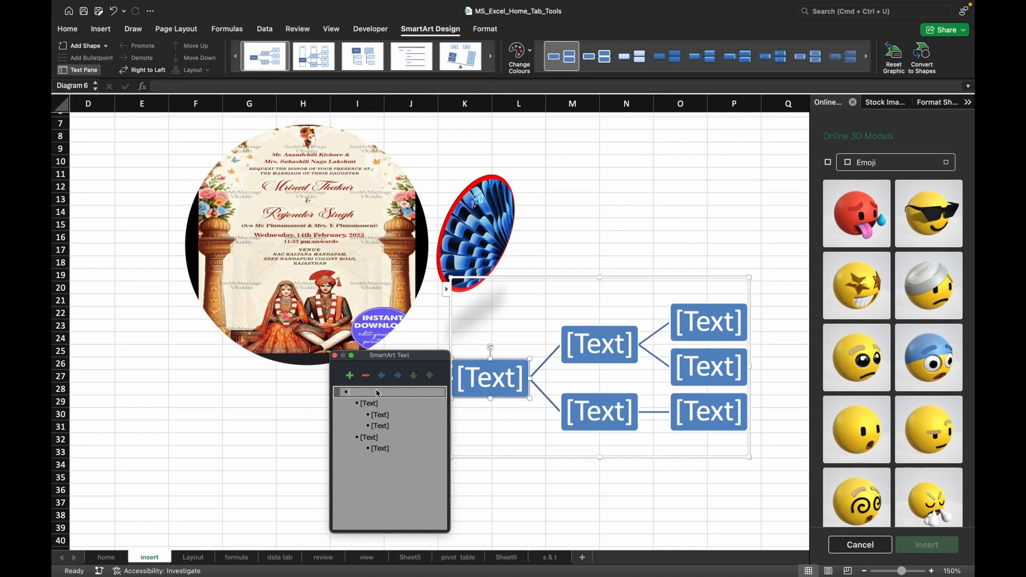
text(co)
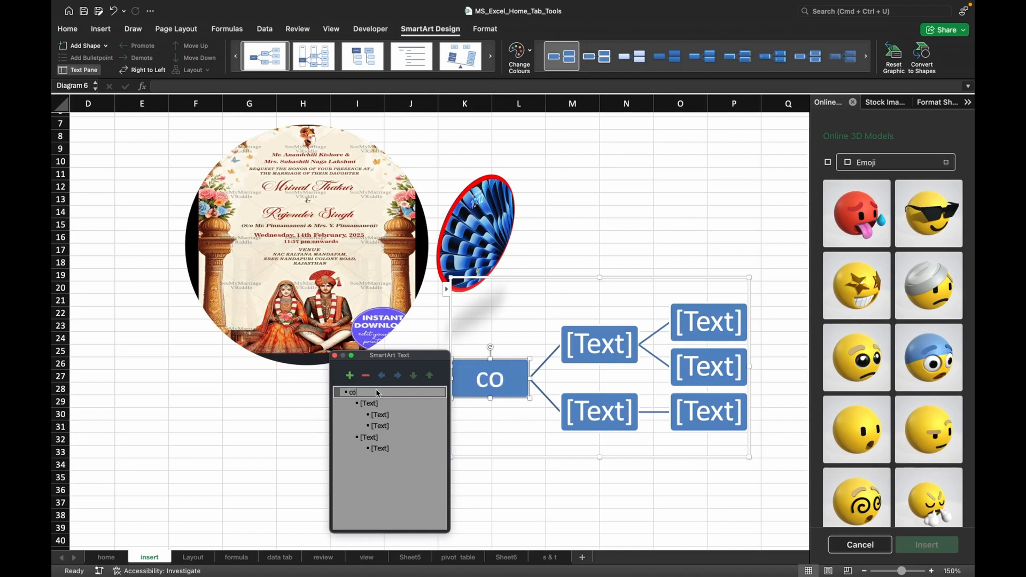
text(p)
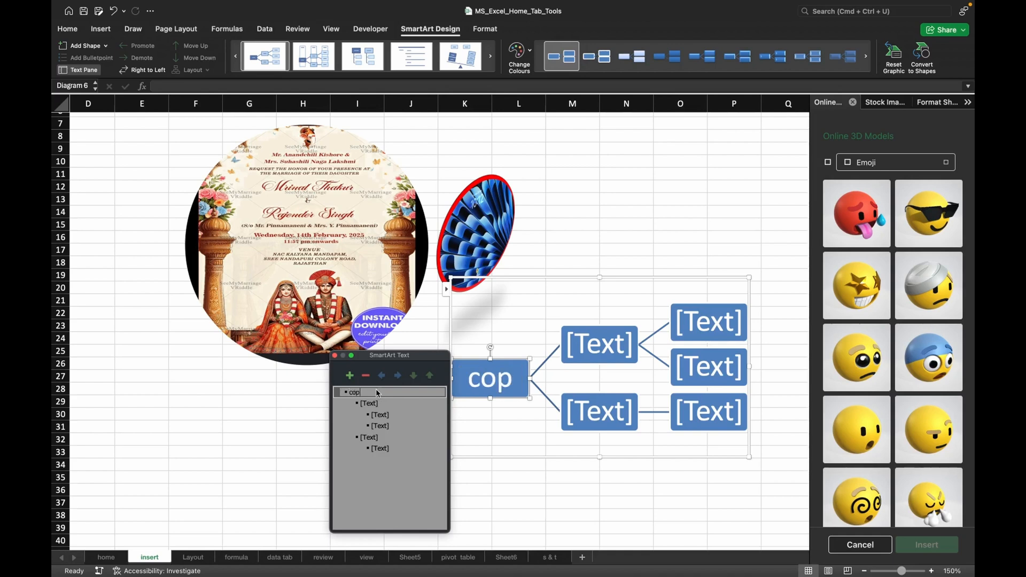
key(BackSpace)
text(mpu)
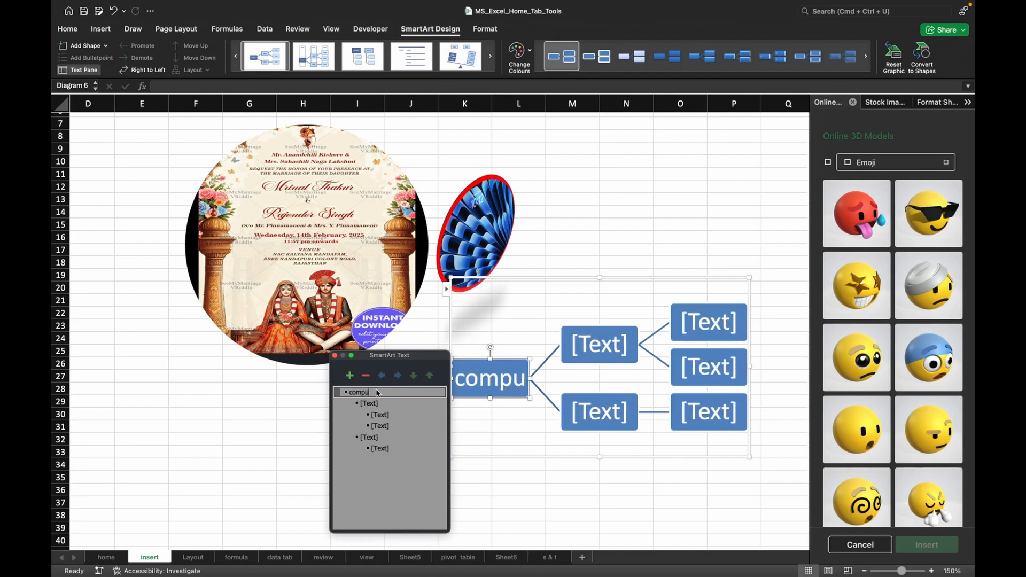
text(ter)
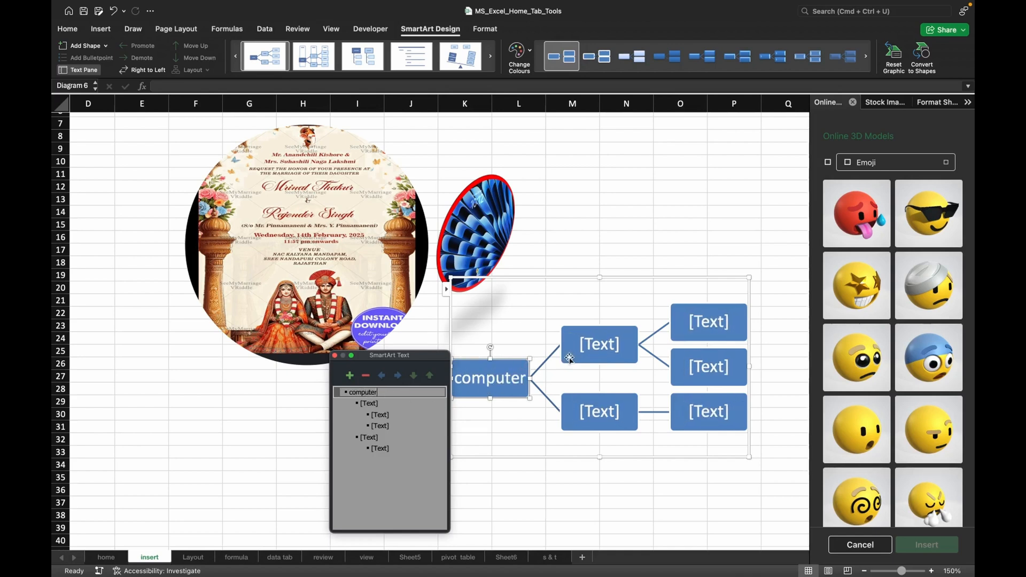
Label the two second-level boxes of the hierarchy "input" and "output".
click(597, 356)
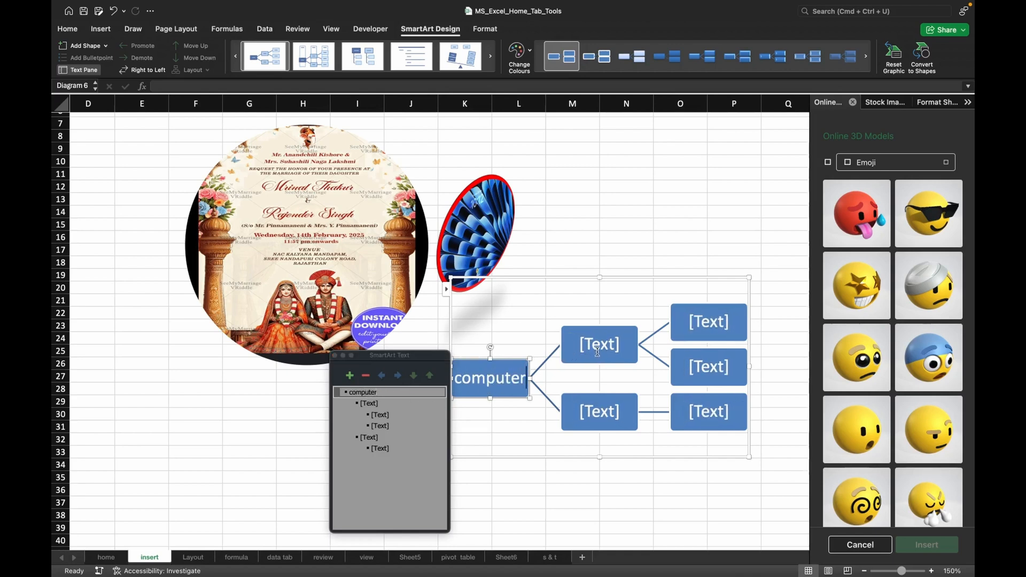
click(597, 353)
text(ionput)
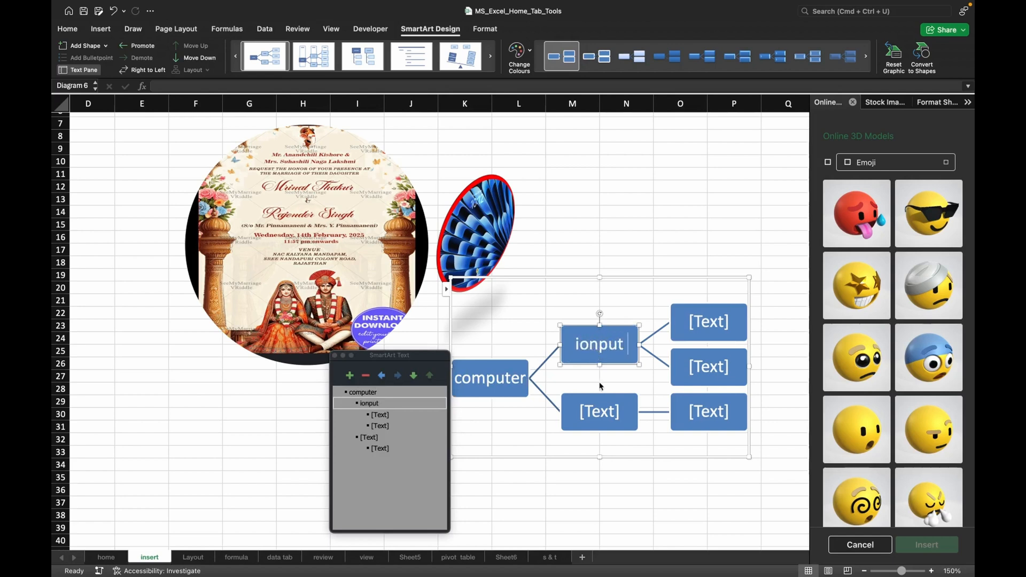
click(588, 346)
key(BackSpace)
click(594, 410)
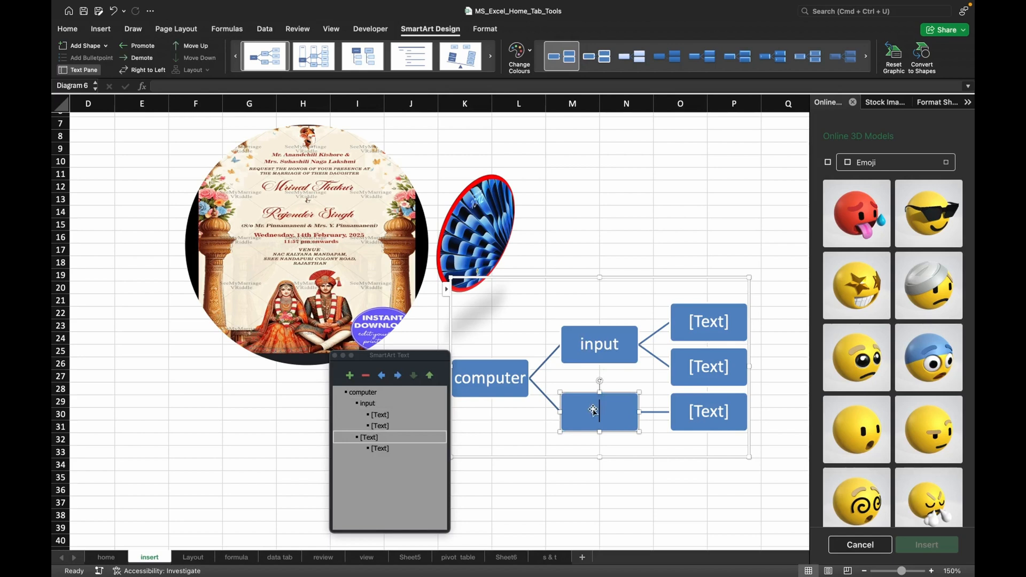
text(out)
text(put)
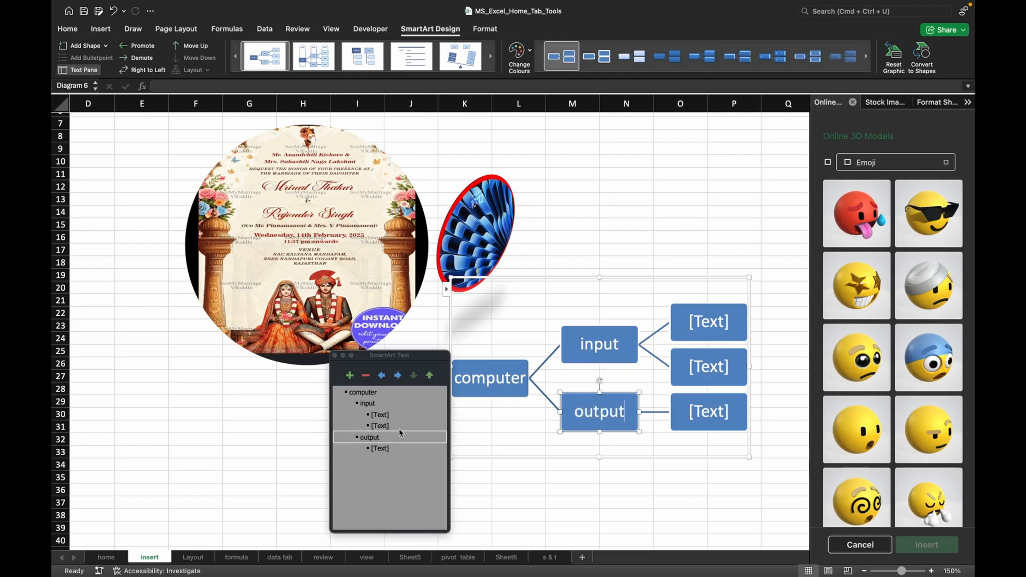
Label the two boxes under input "keybord" and "mouse", and the box under output "speeker".
click(692, 331)
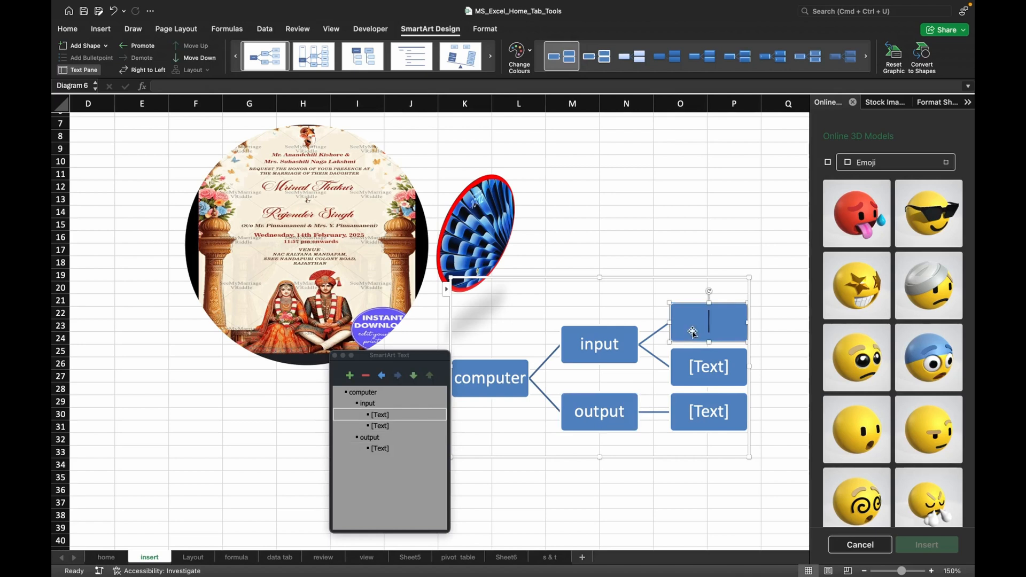
text(keybord)
click(701, 369)
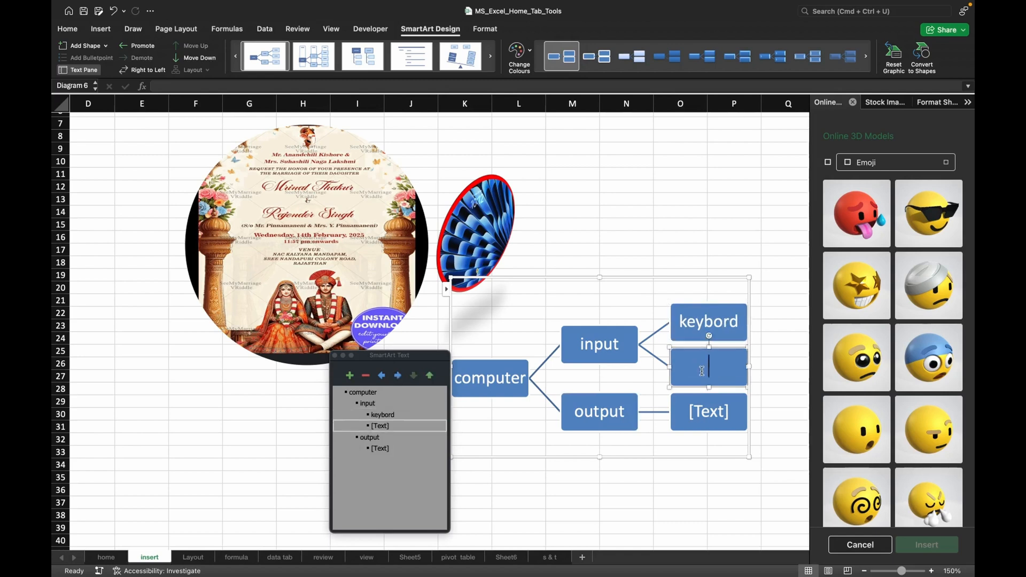
text(mouse)
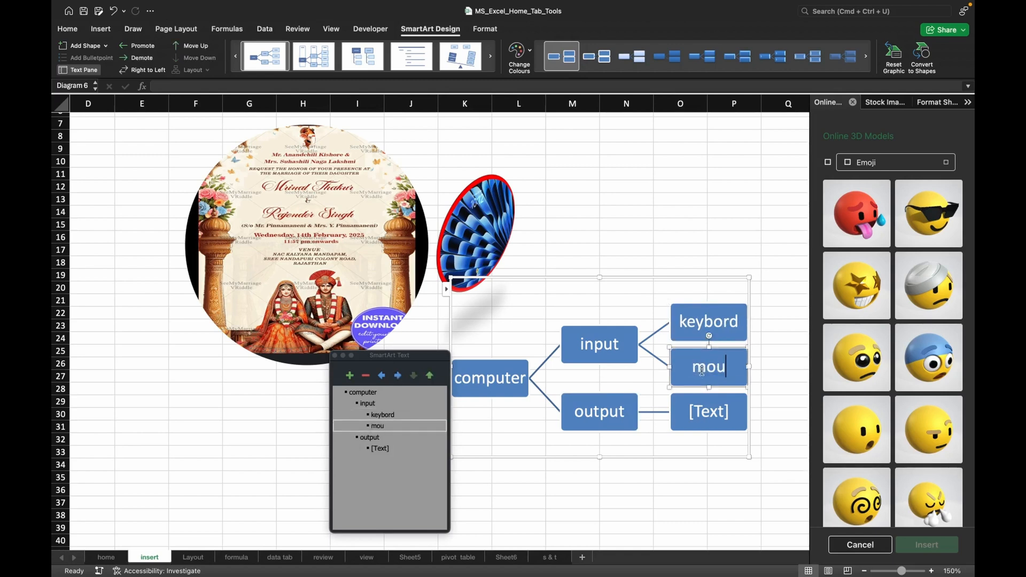
click(722, 416)
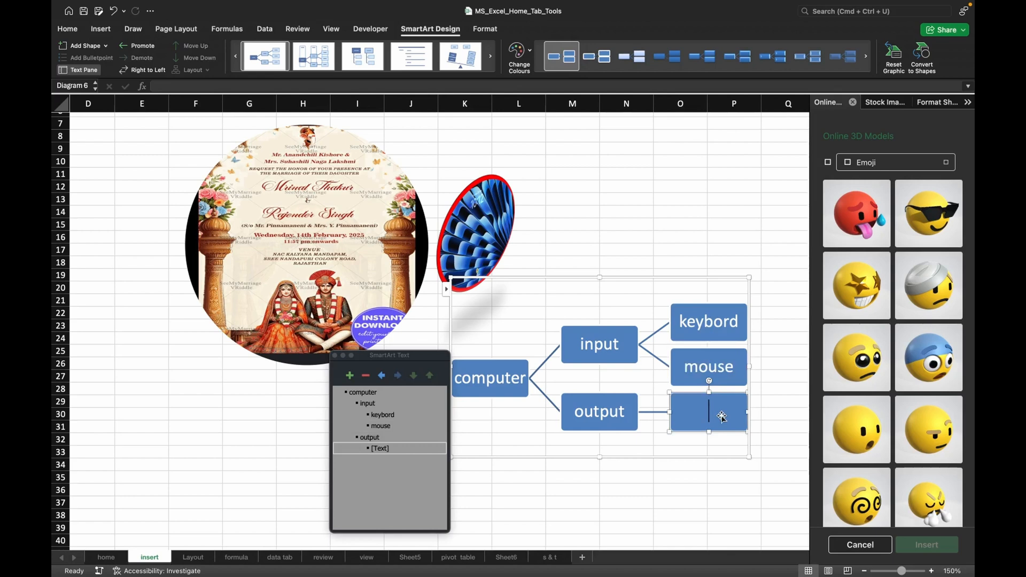
text(speeker)
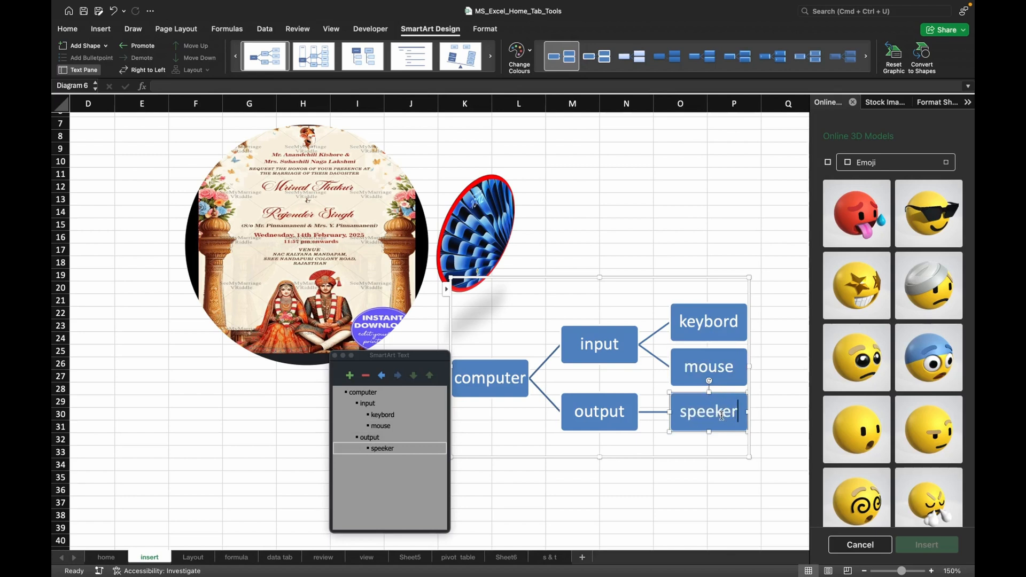
click(600, 421)
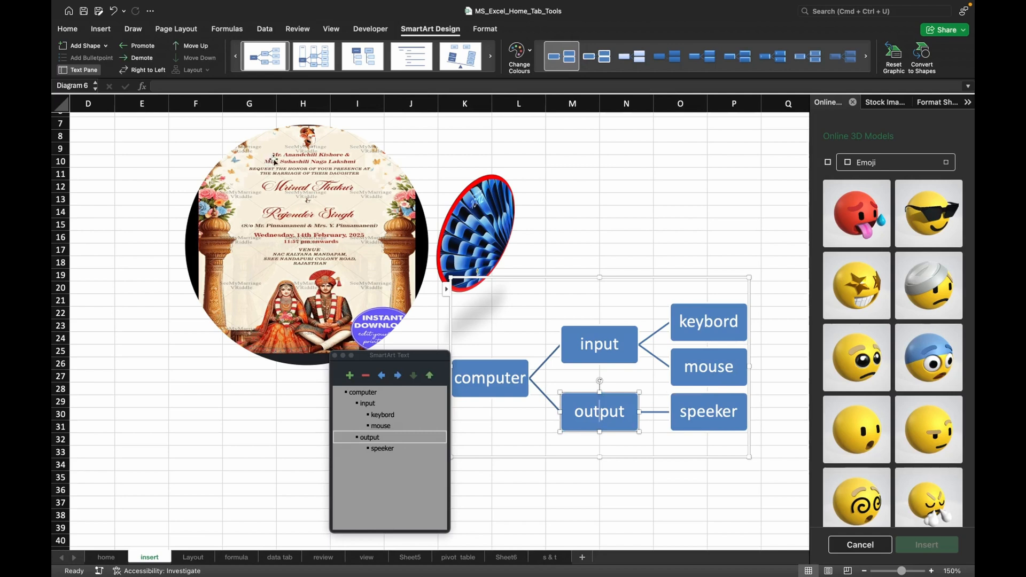
click(86, 47)
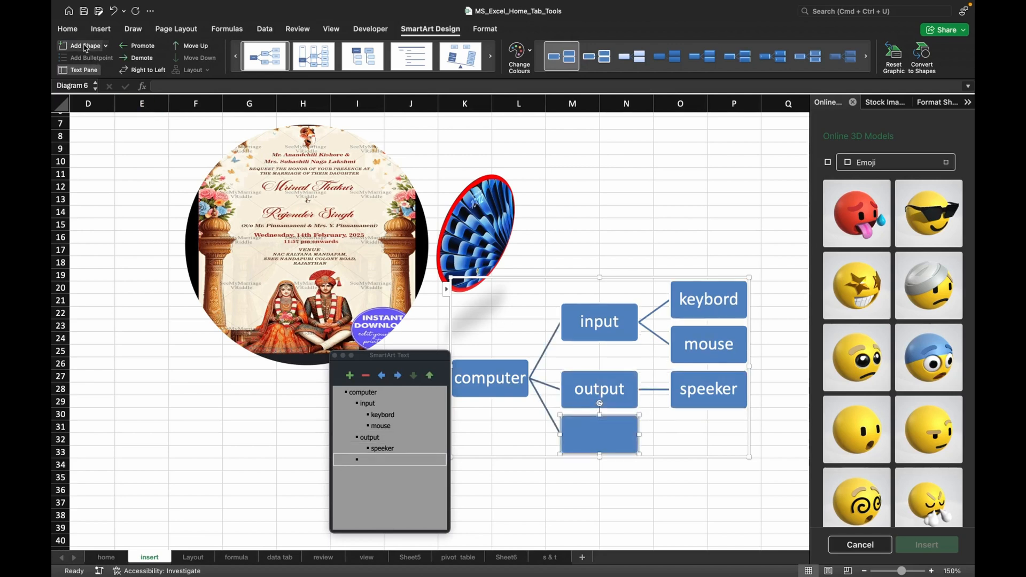
click(717, 402)
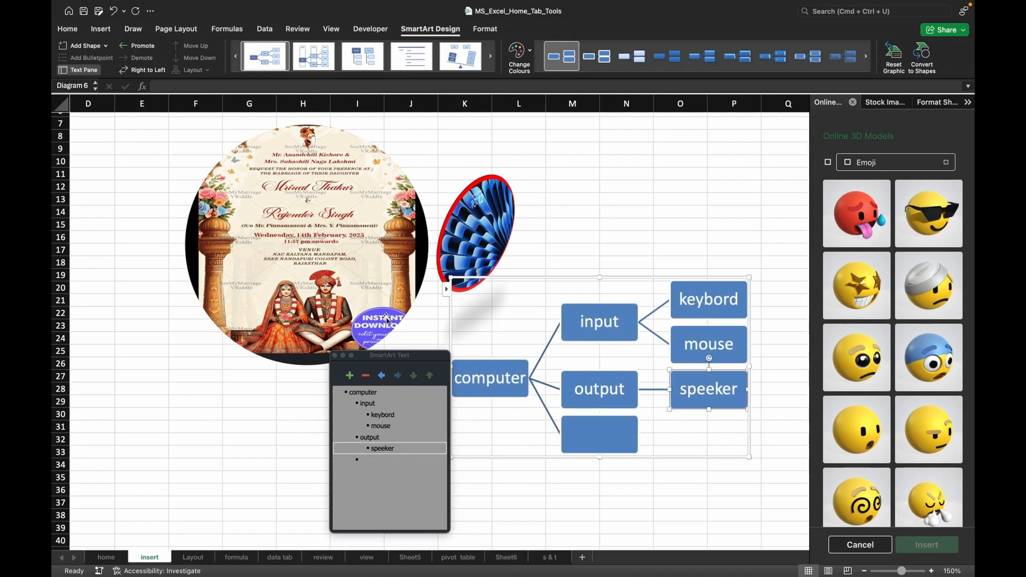
click(576, 427)
key(Delete)
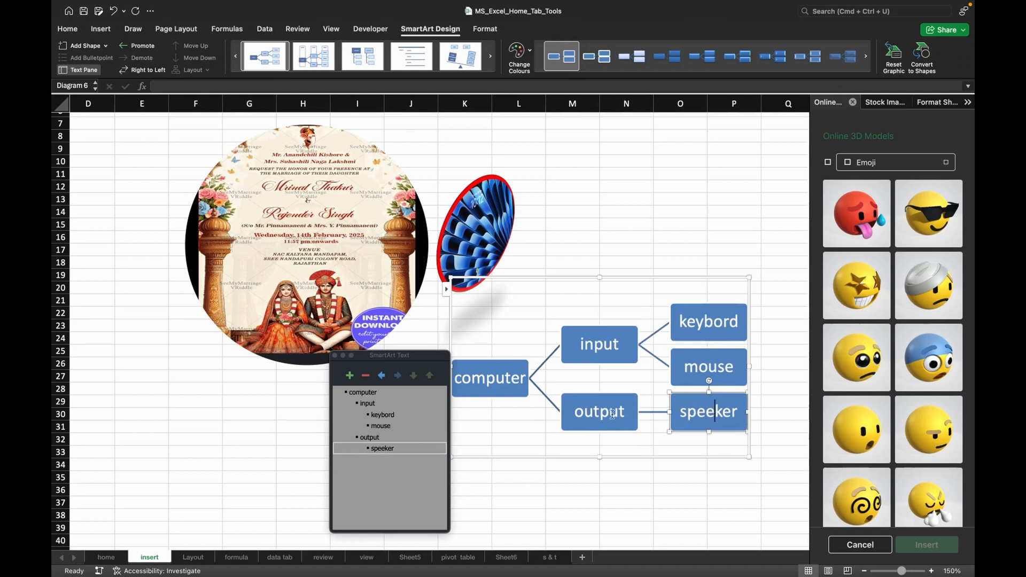
Add an empty box after speeker under output, and view the other shape-adding options without choosing one.
click(83, 49)
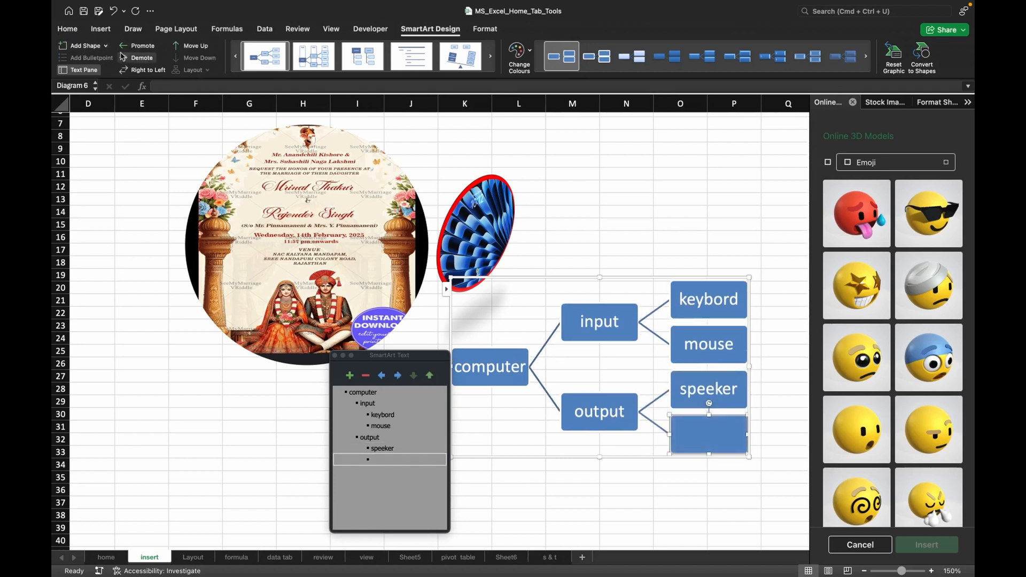
click(106, 46)
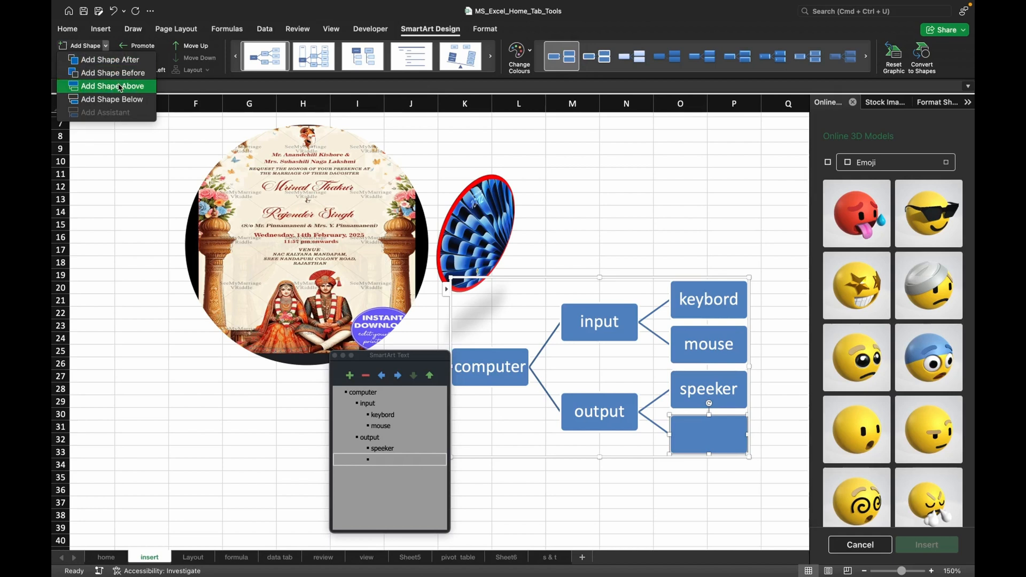
click(129, 150)
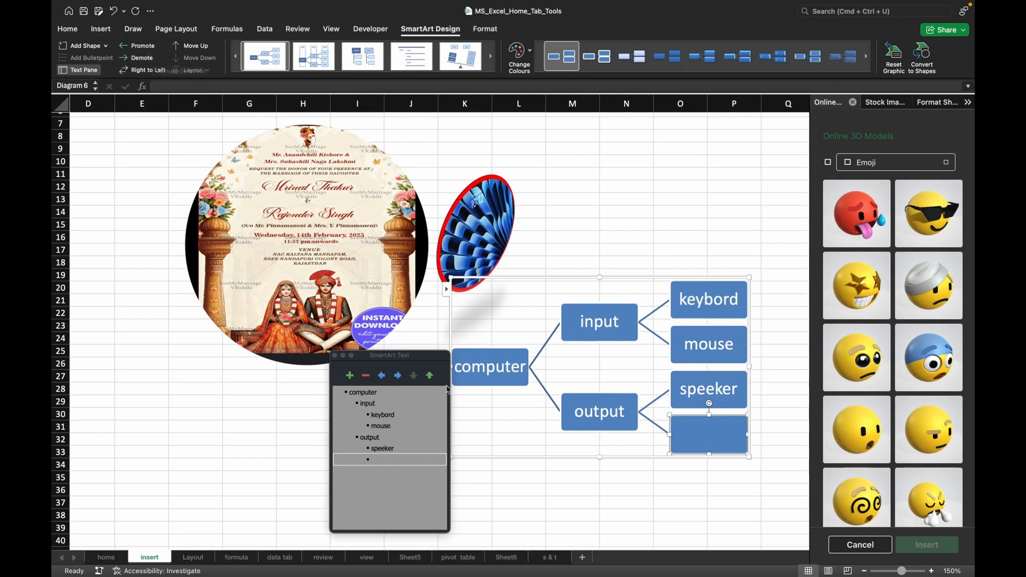
Promote the input box of the SmartArt hierarchy one level, and demote it back under computer.
click(607, 323)
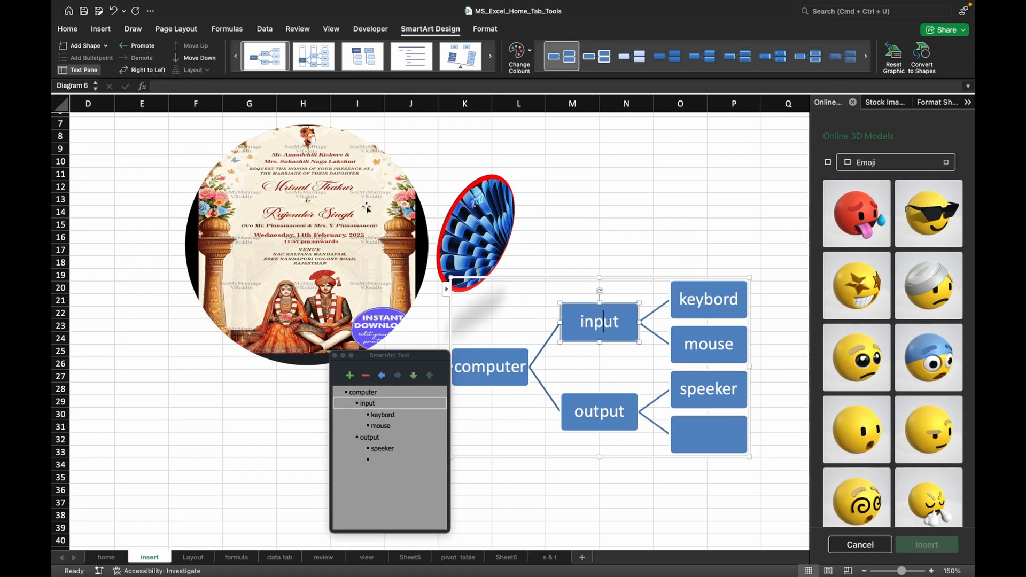
click(142, 49)
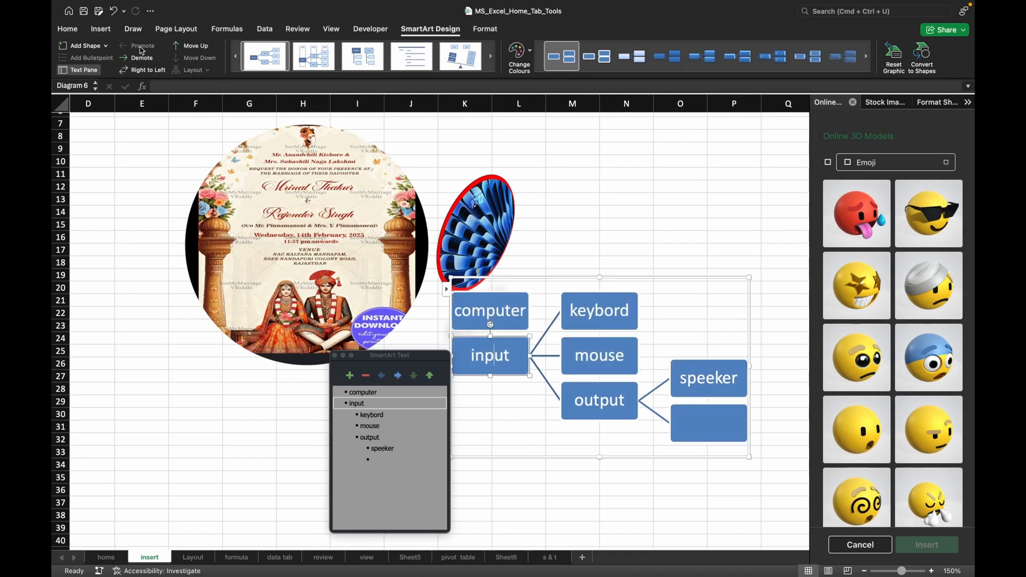
click(142, 59)
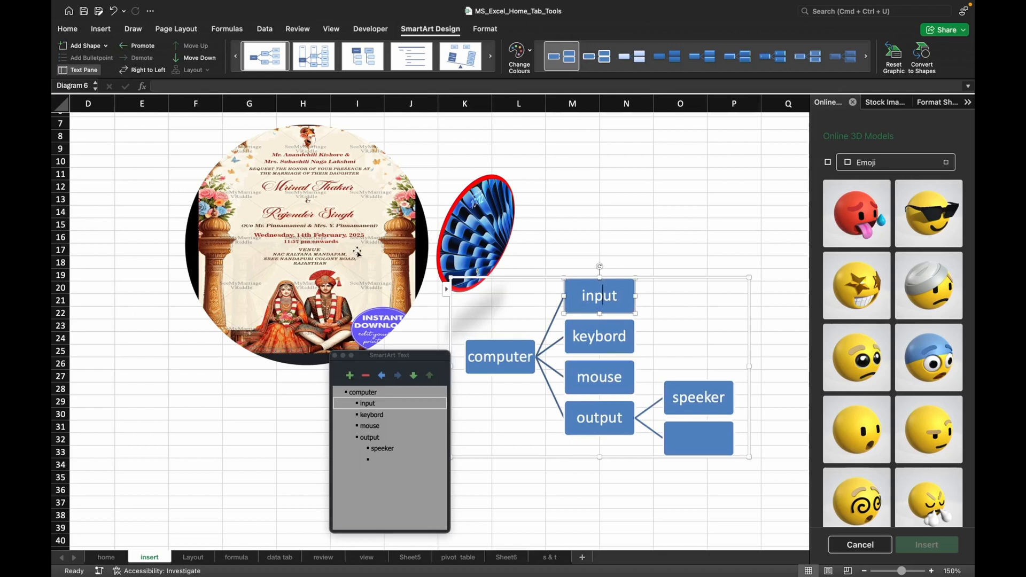
Demote the keybord and mouse boxes one level each to place them under input again.
click(588, 337)
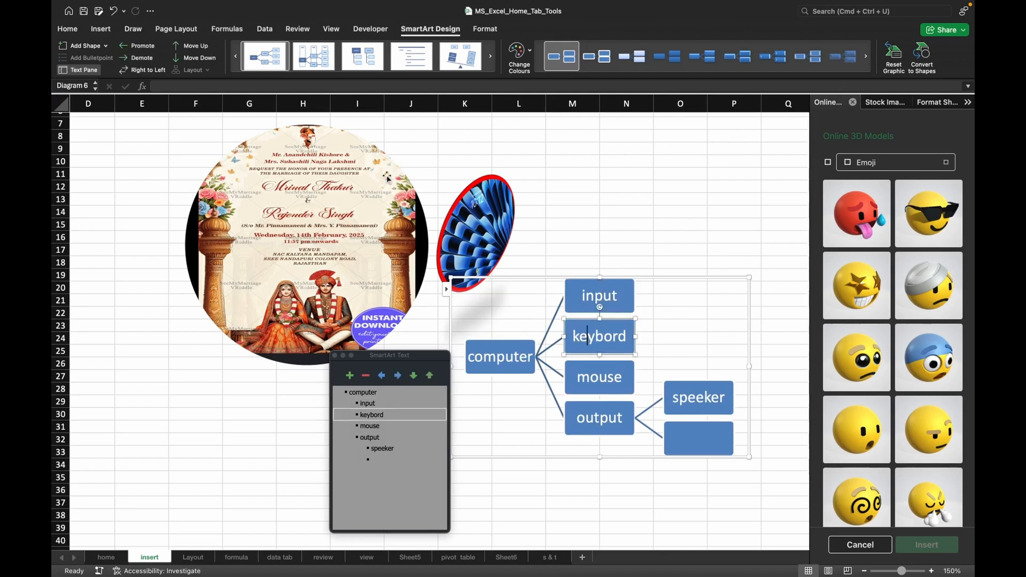
click(150, 58)
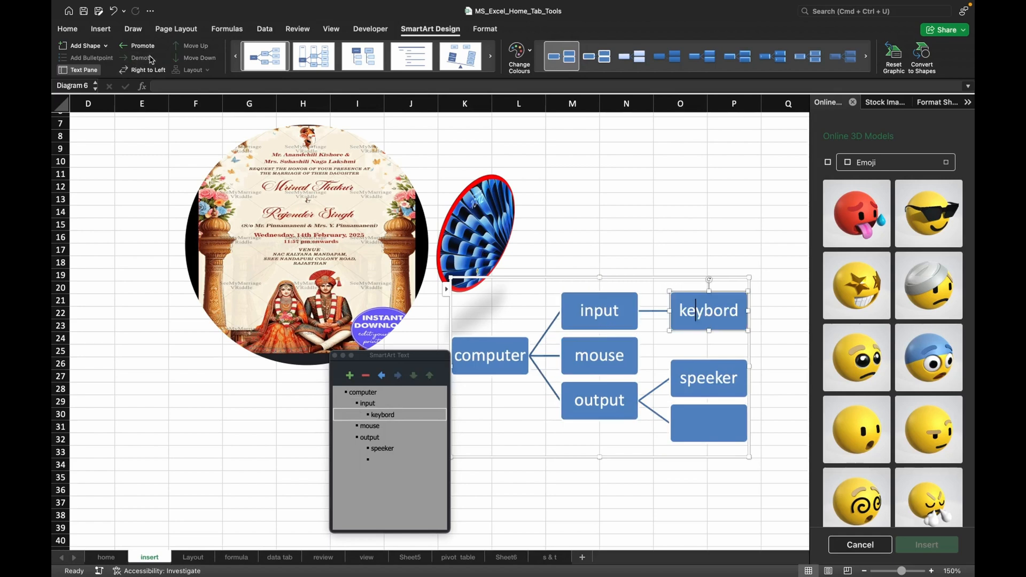
click(571, 356)
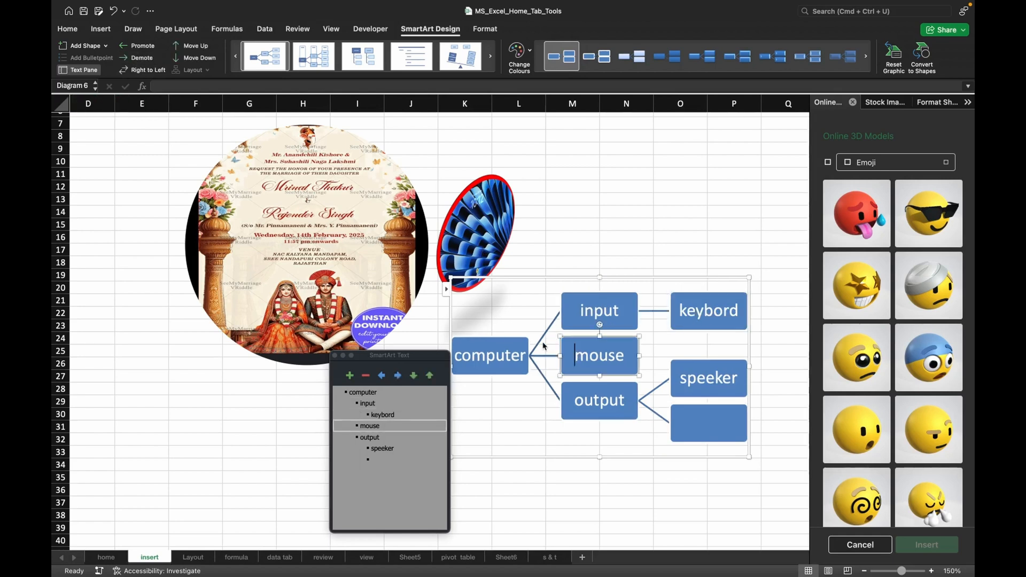
click(142, 58)
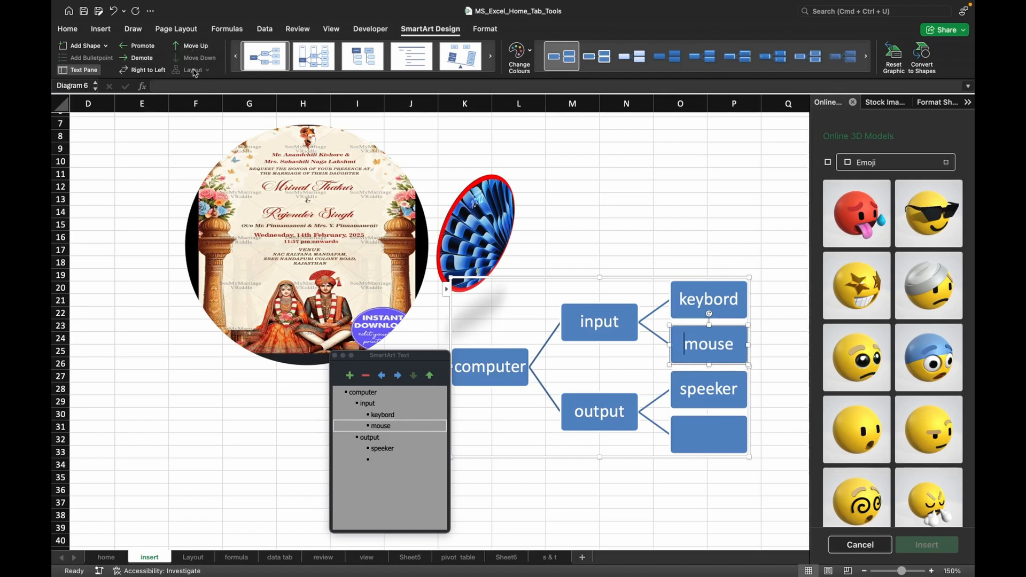
Change the SmartArt layout to a horizontal hierarchy with flat rectangular boxes and right-angled connectors.
click(492, 57)
click(492, 59)
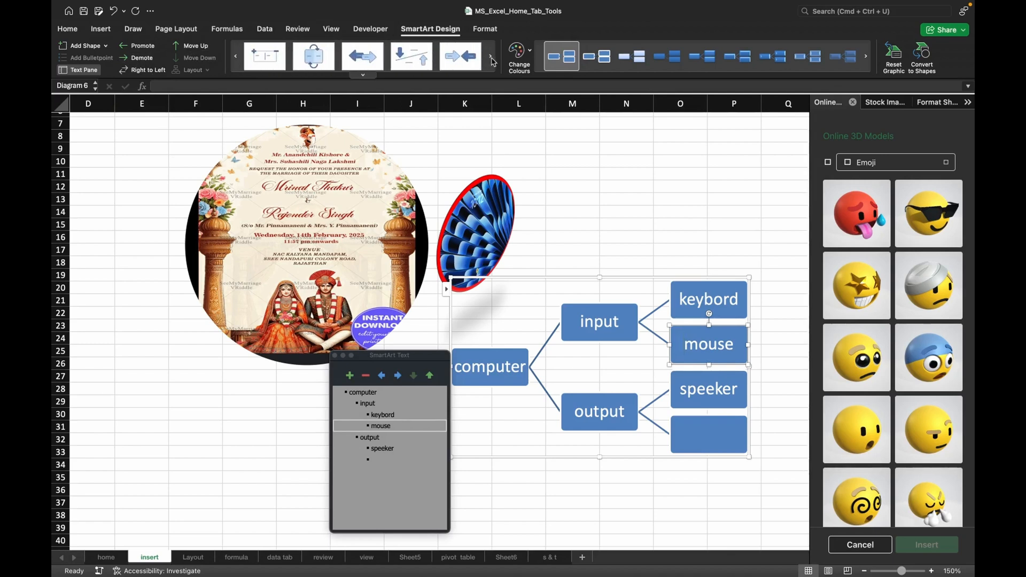
click(367, 79)
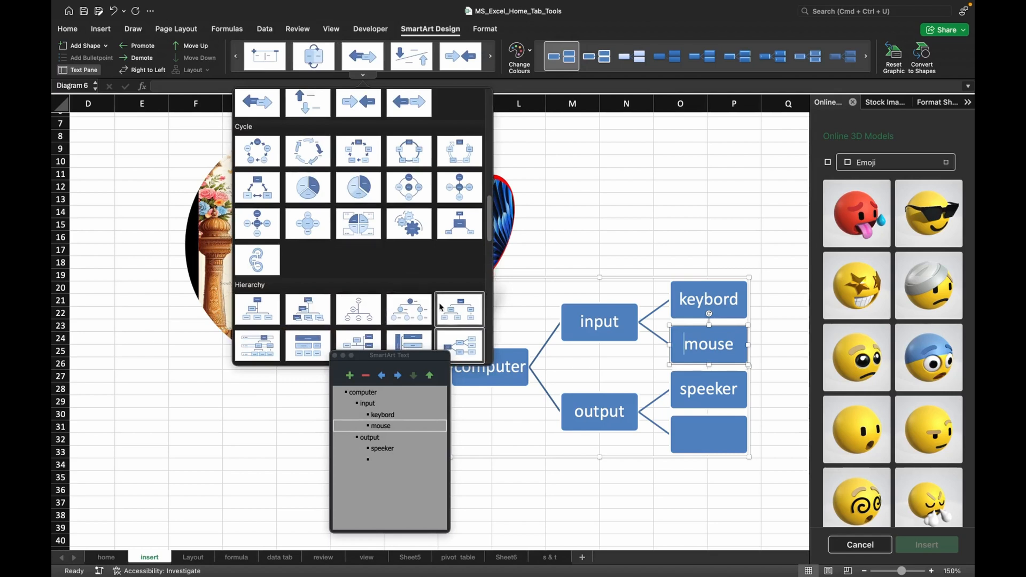
click(357, 342)
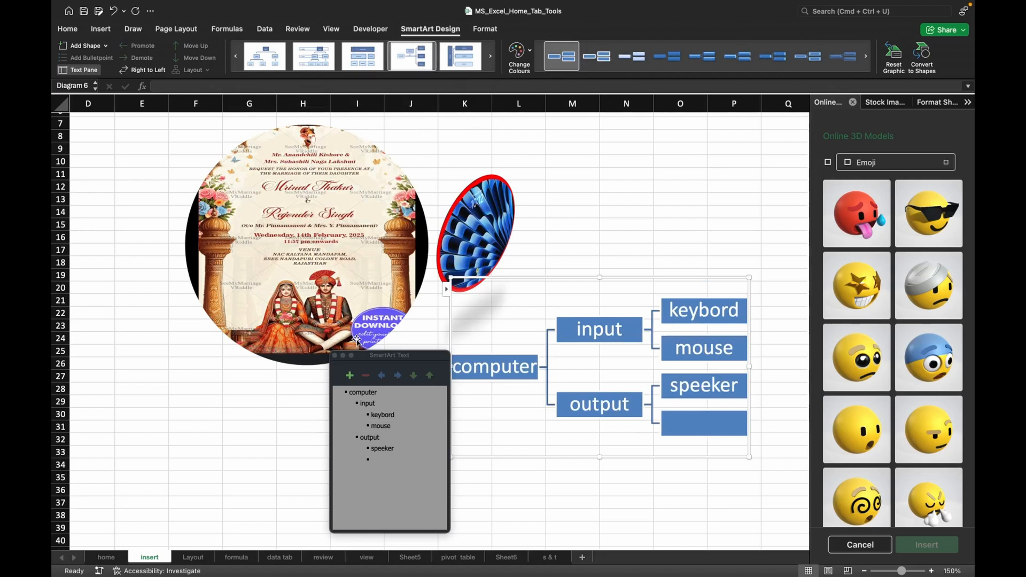
Apply the purple, orange and blue Colourful scheme and a bevelled style to the hierarchy, and reset the graphic.
click(531, 56)
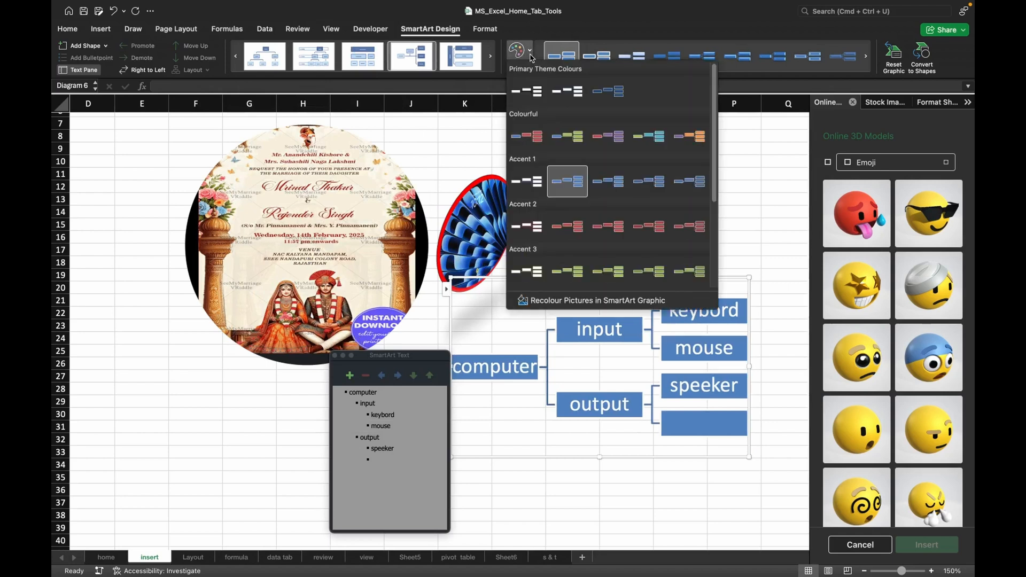
click(685, 142)
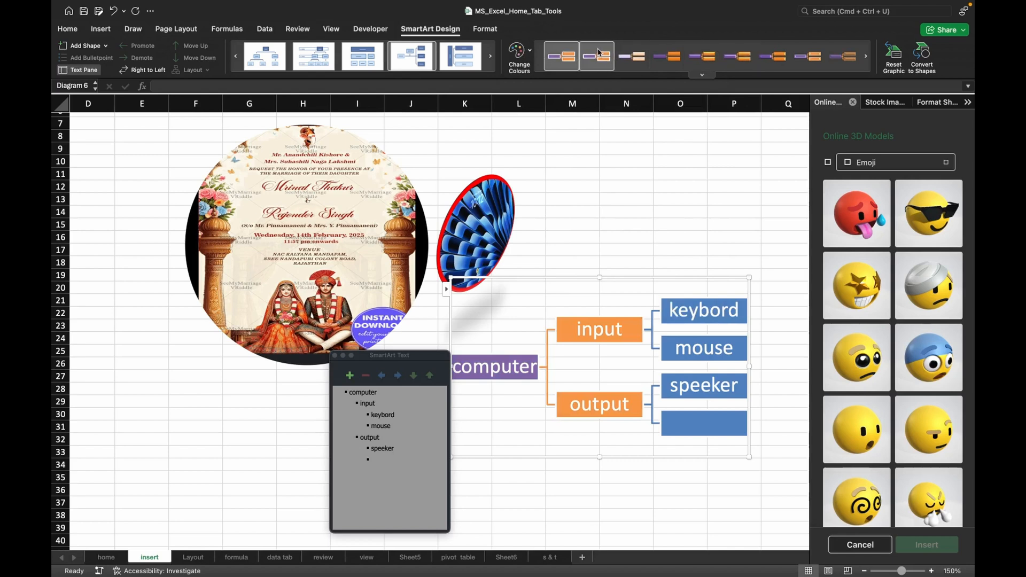
click(804, 66)
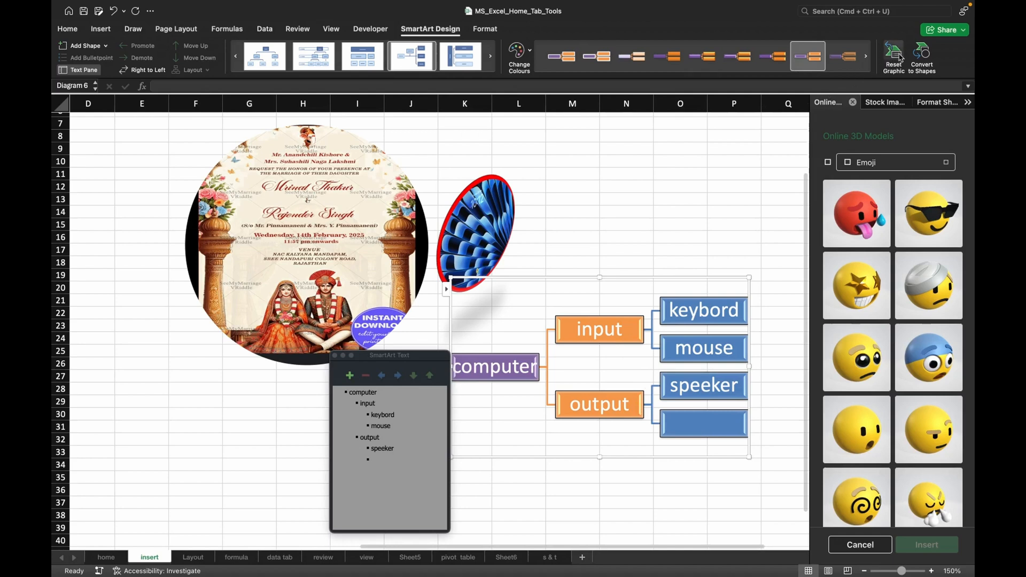
click(891, 53)
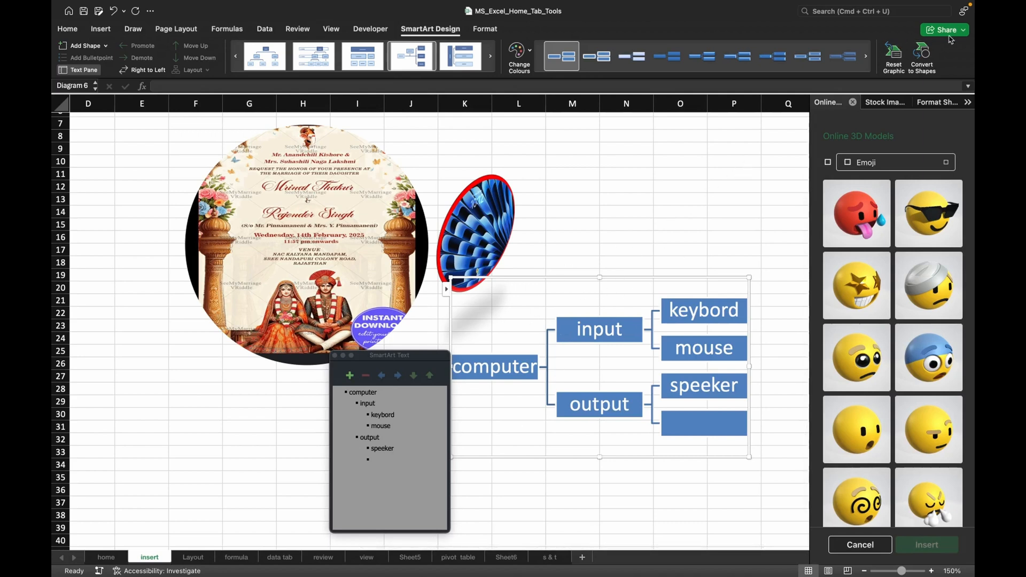
Convert the SmartArt hierarchy to shapes and view the shape formatting options for the computer box.
click(921, 58)
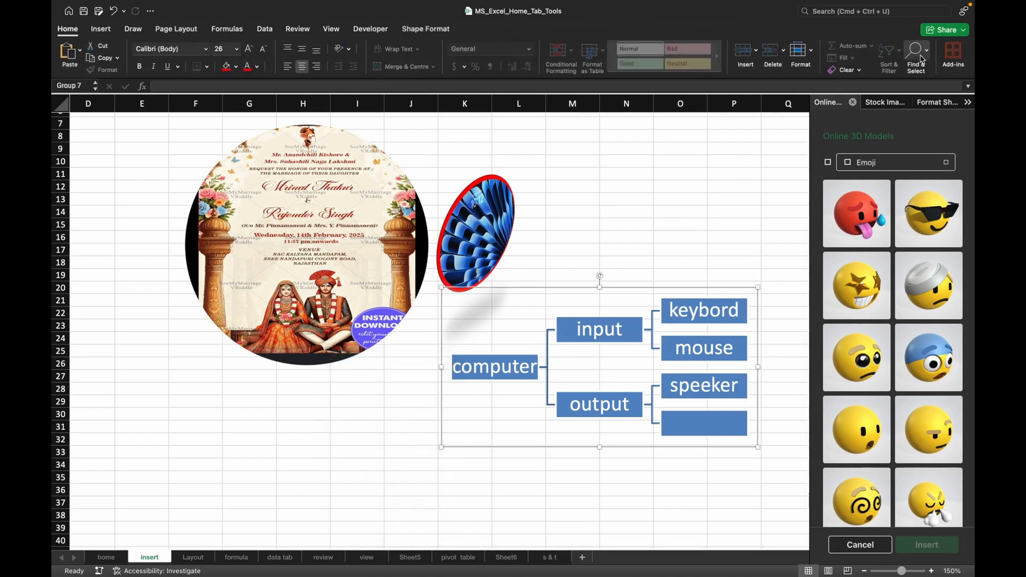
click(596, 350)
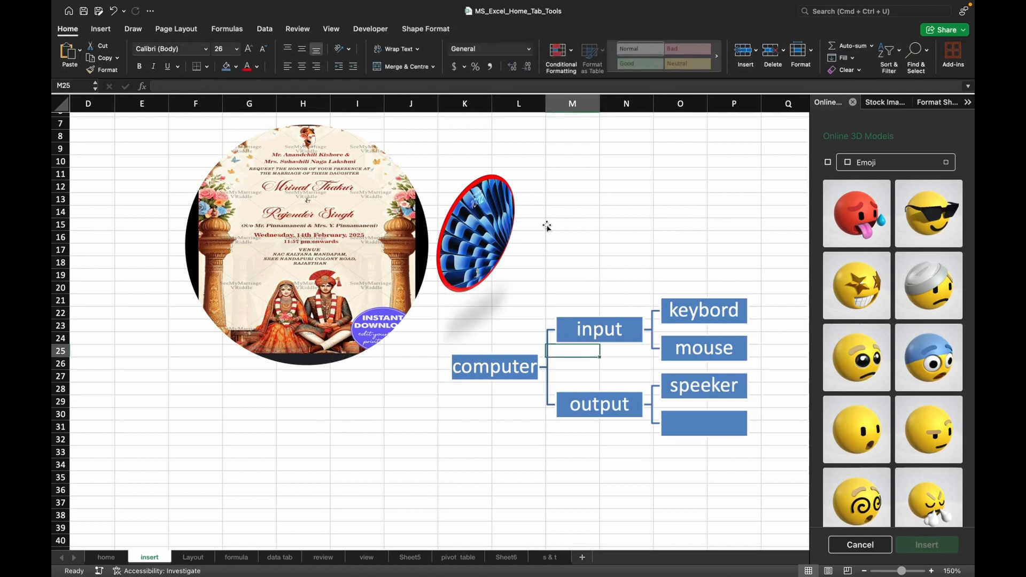
click(492, 368)
click(492, 367)
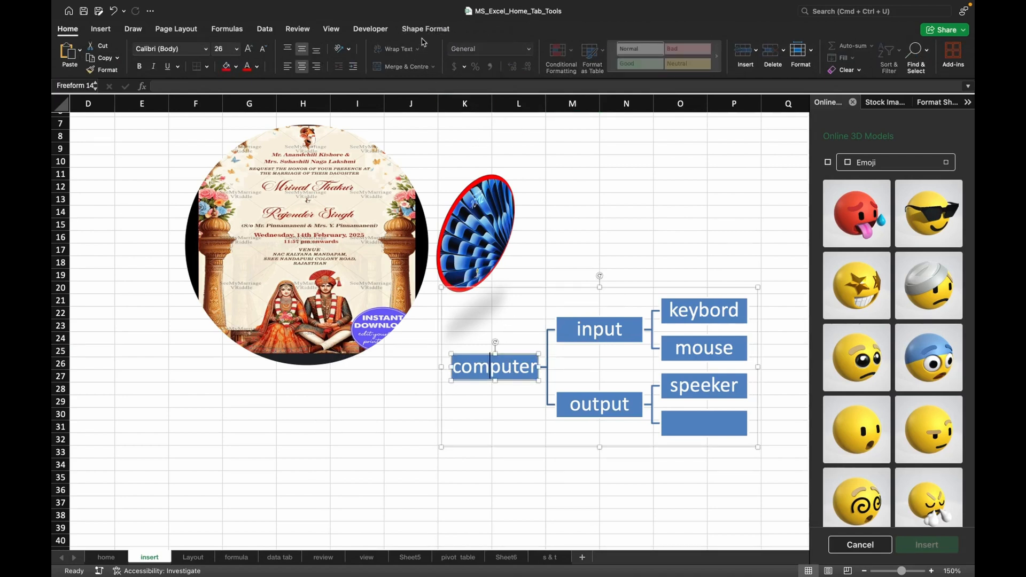
click(423, 31)
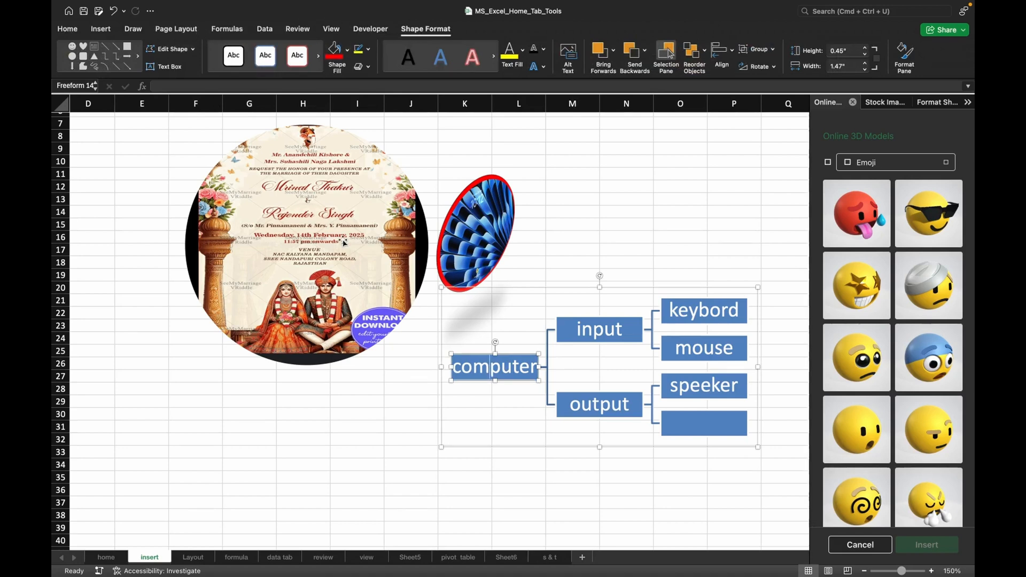
click(502, 291)
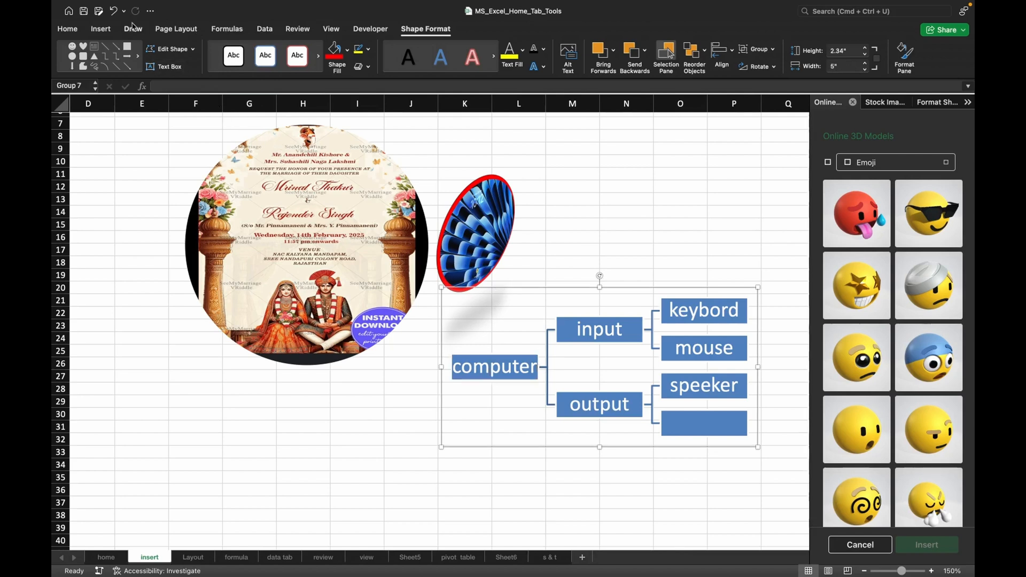
click(100, 29)
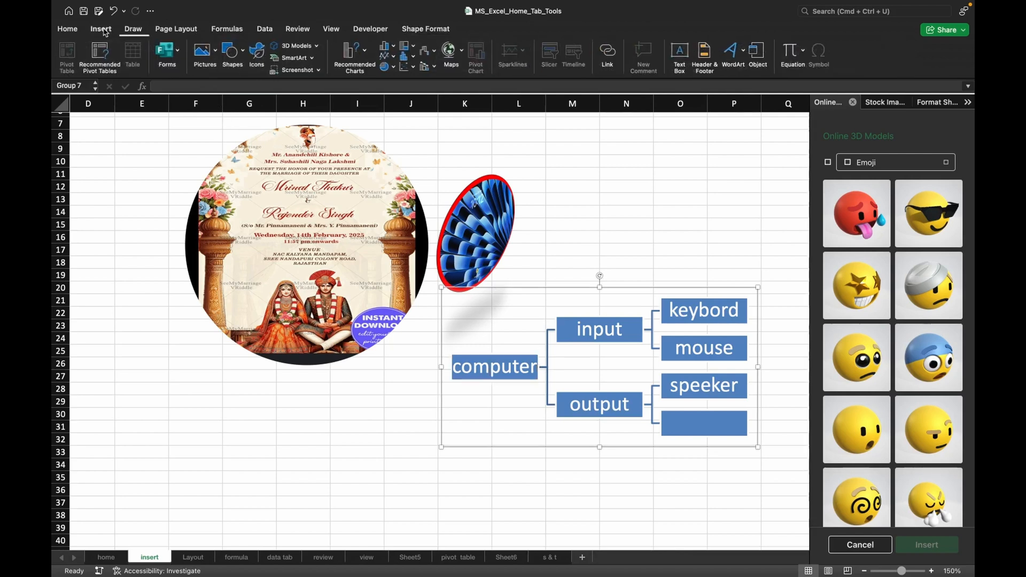
click(311, 58)
mouse_move(317, 79)
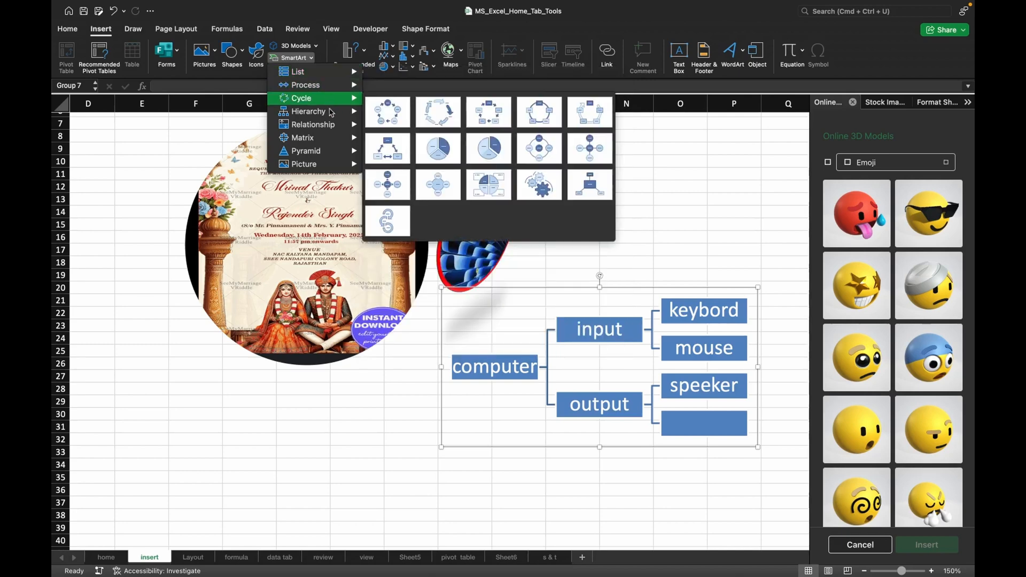
mouse_move(324, 142)
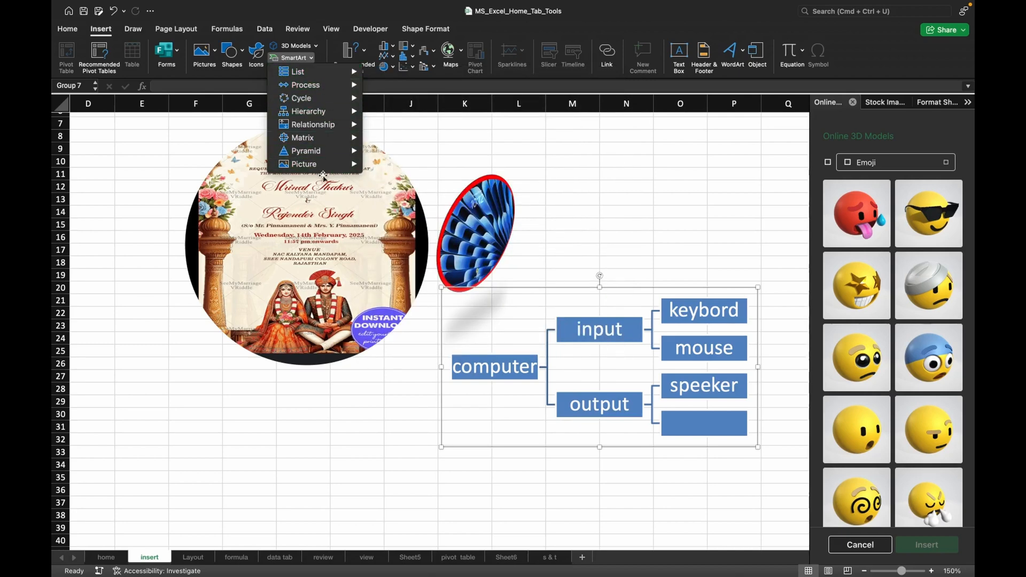
click(176, 179)
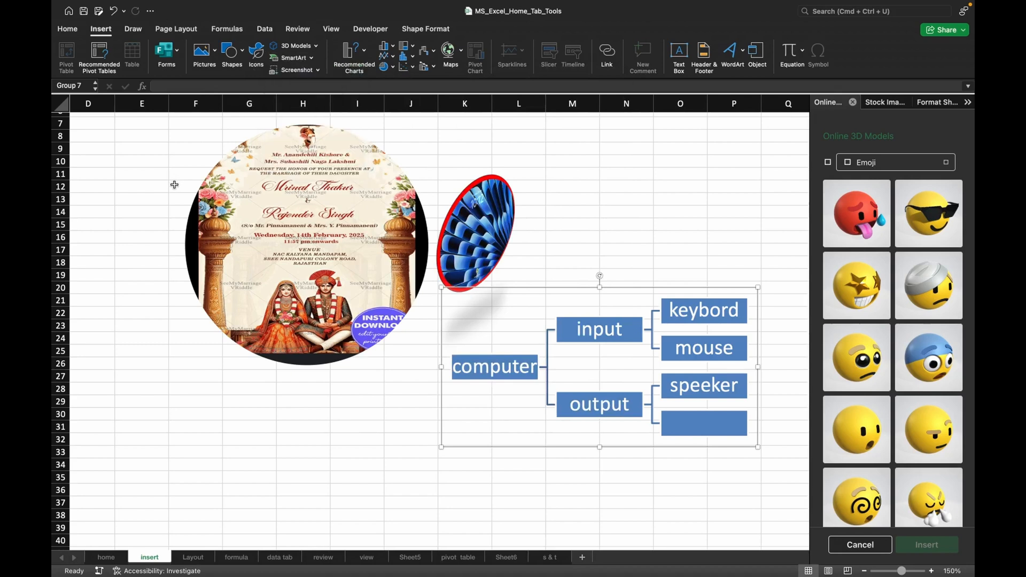
Grant Excel screen recording permission in System Settings, postpone its restart, and back in Excel allow direct screen access.
click(298, 70)
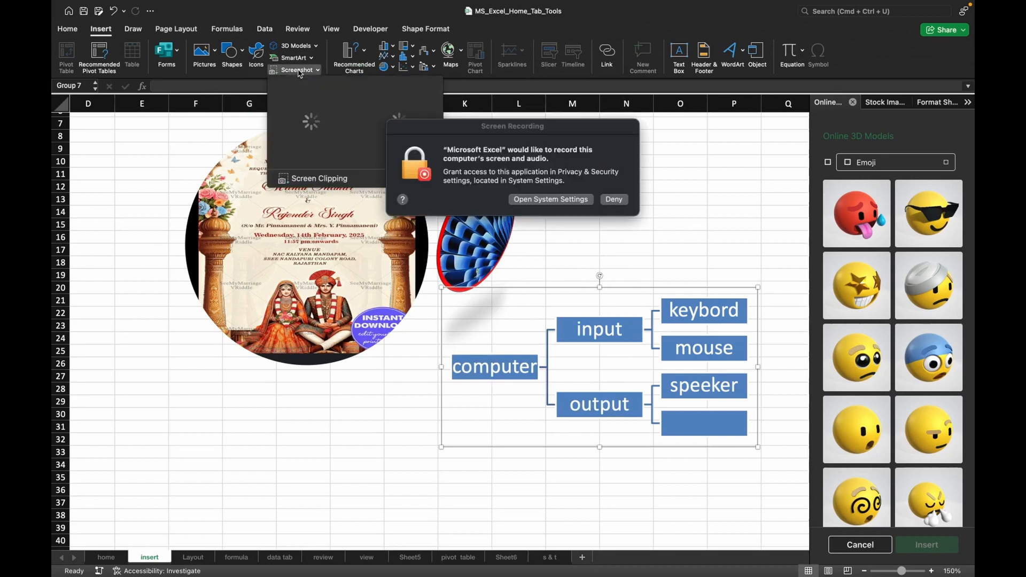
click(547, 202)
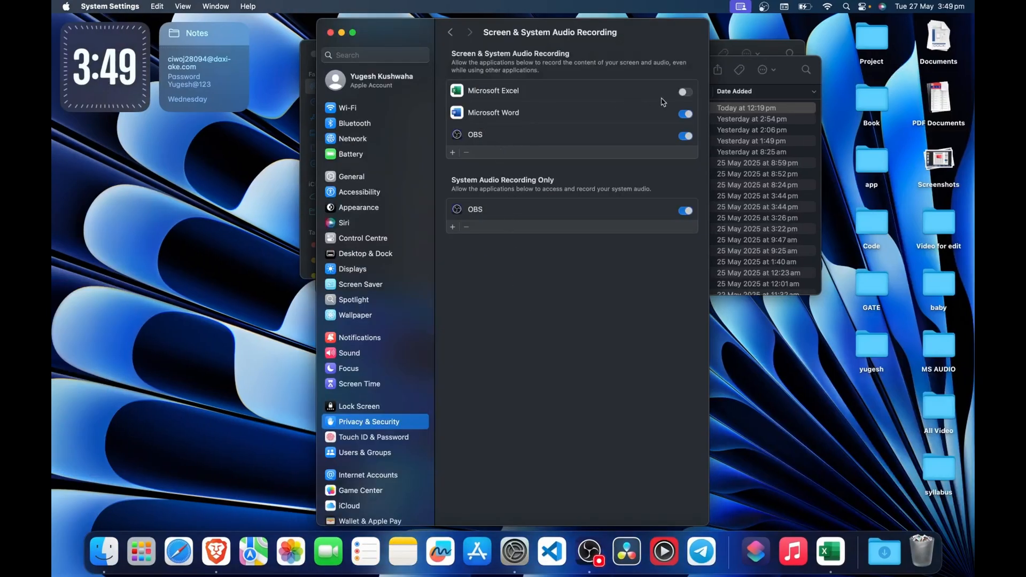
click(685, 92)
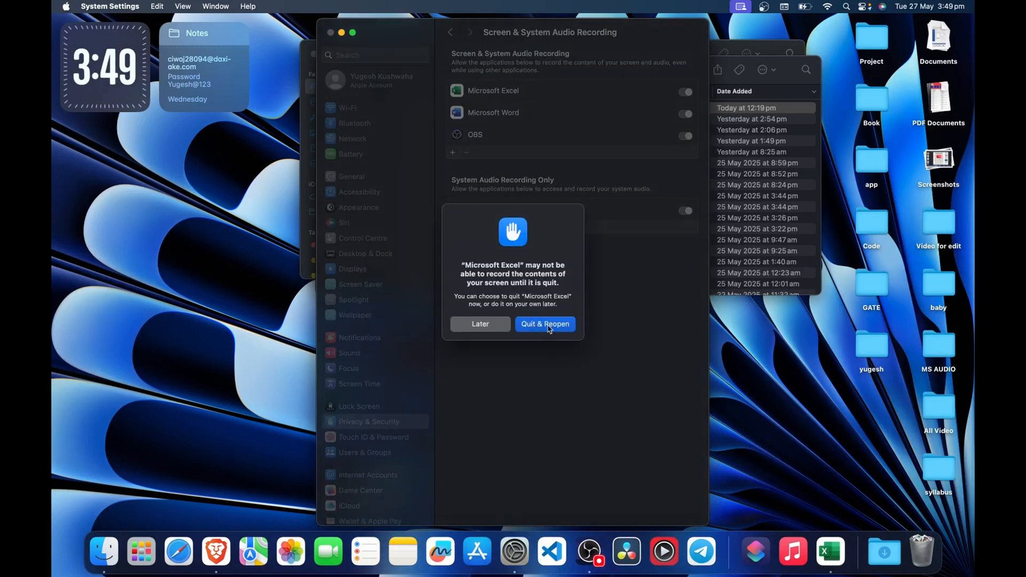
click(481, 324)
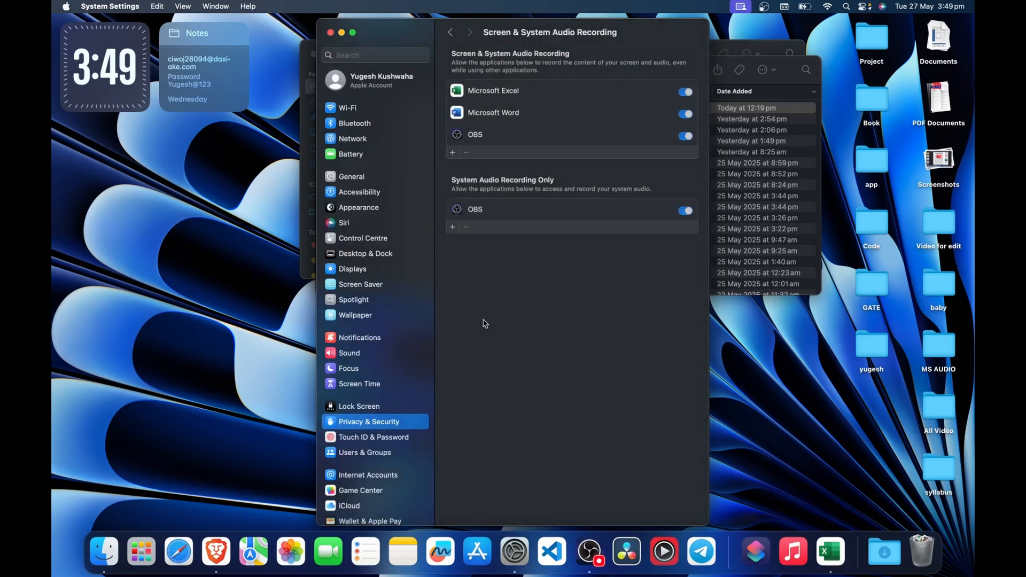
click(342, 33)
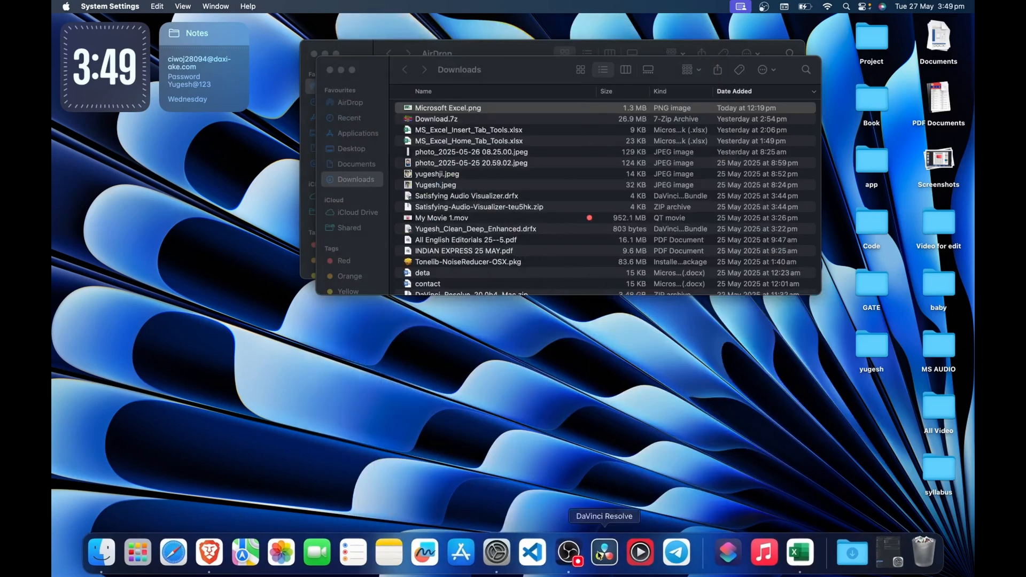
click(801, 556)
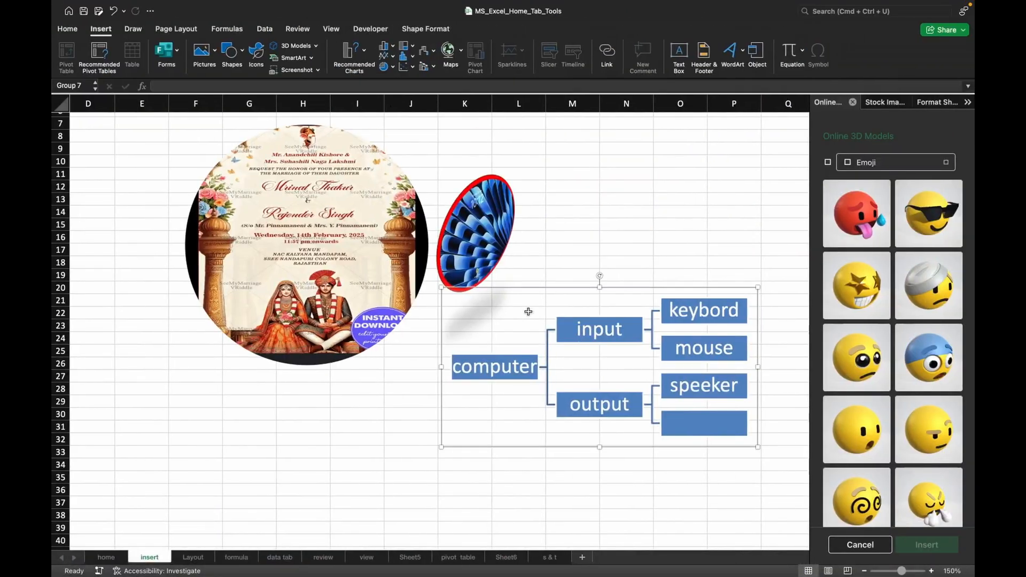
click(295, 70)
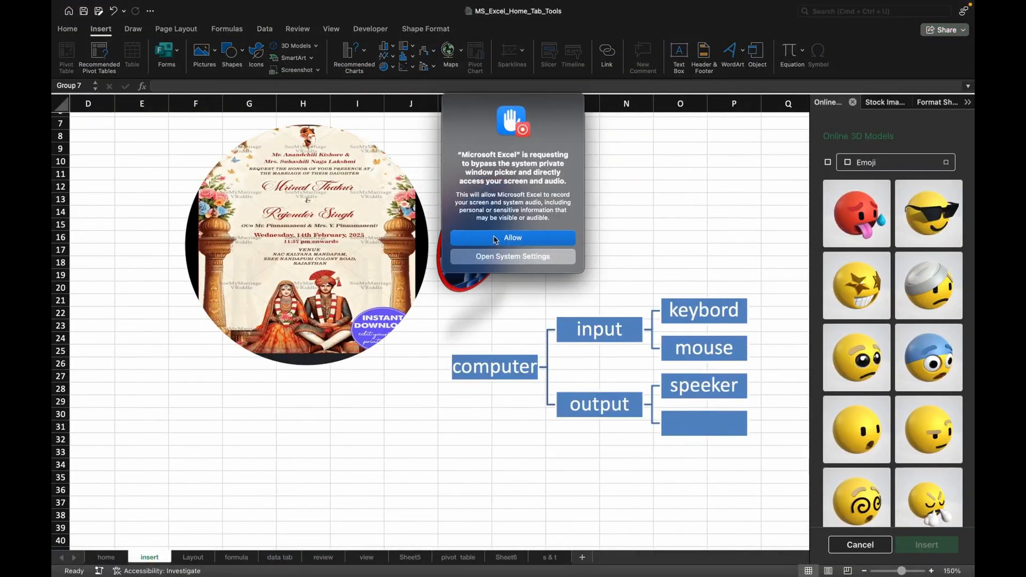
click(496, 238)
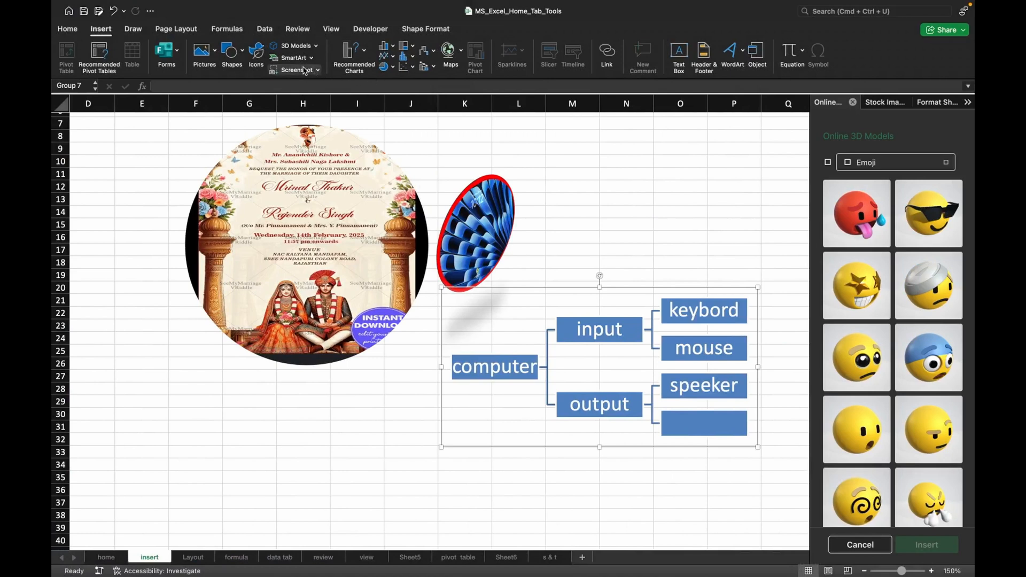
Insert a screen clipping of the ribbon's Insert tools, about 8.5" wide and 1" high.
click(304, 70)
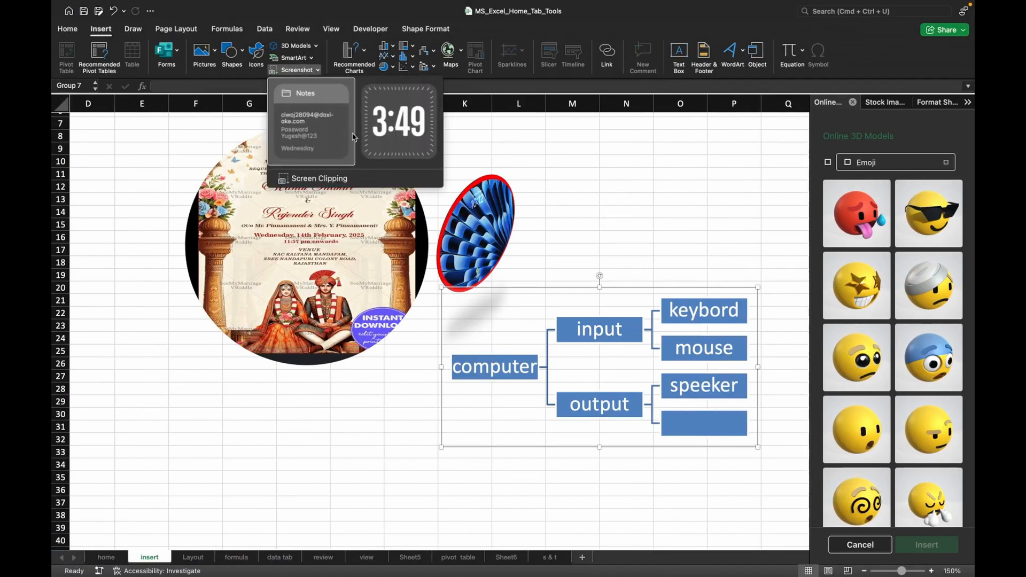
click(337, 180)
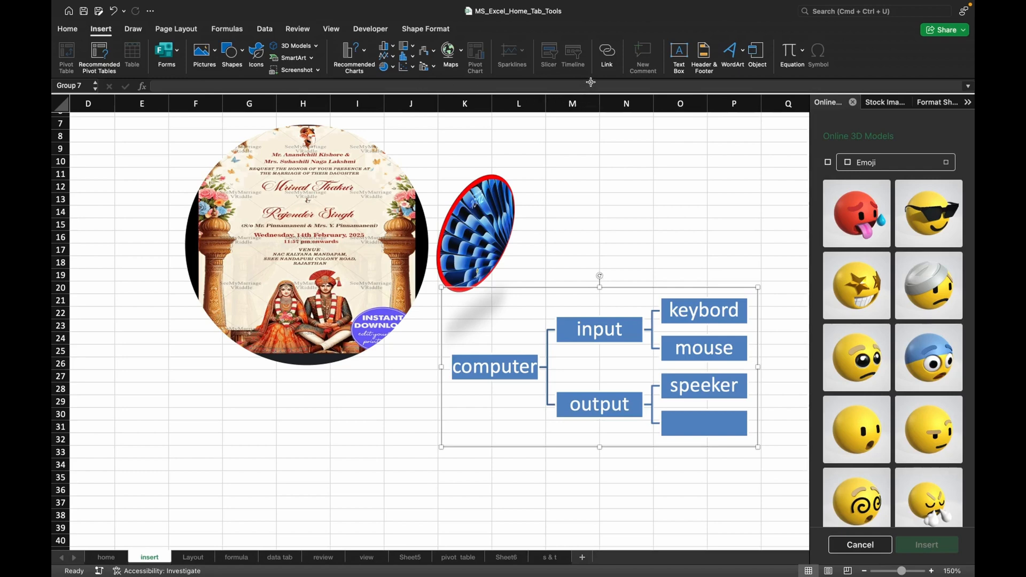
drag(591, 82, 590, 82)
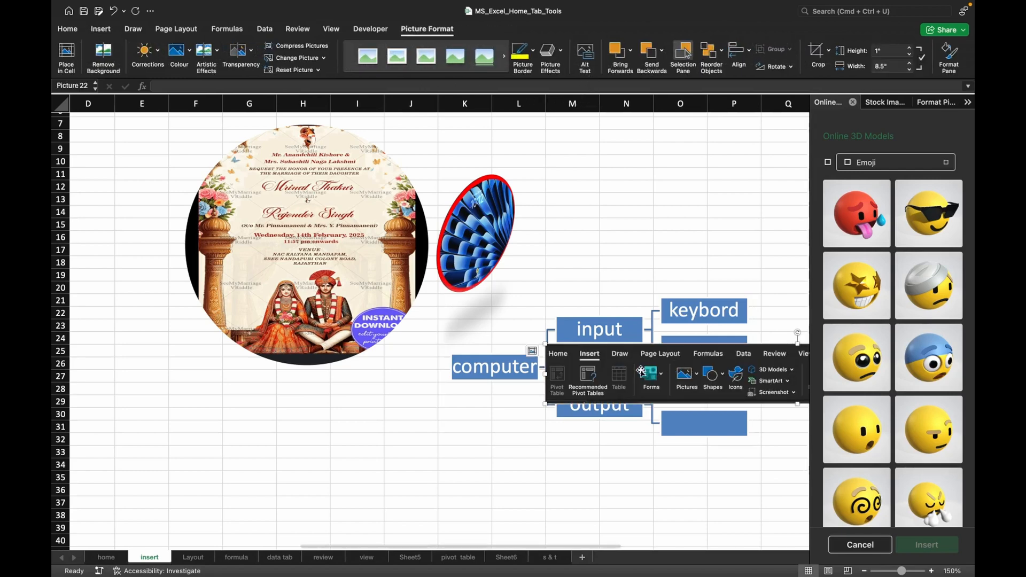
Move the ribbon clipping off the hierarchy to the empty area just below it, starting around row 31.
scroll(641, 371, right, 3)
scroll(641, 370, up, 1)
drag(560, 385, 318, 474)
scroll(510, 378, down, 3)
scroll(510, 378, left, 3)
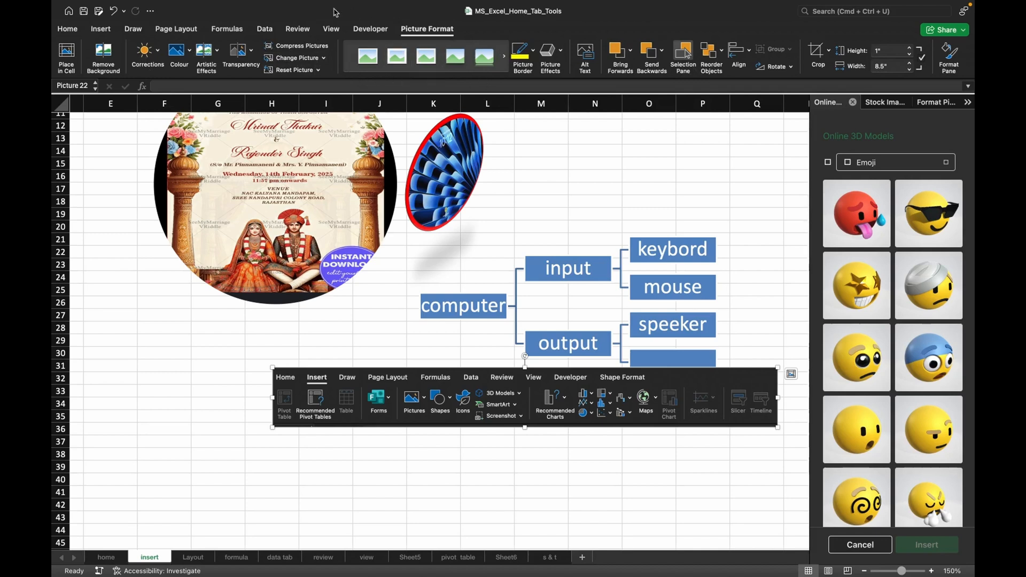
Insert the recommended clustered column chart for the marks data in F19:H22 on the pivot table sheet.
click(104, 30)
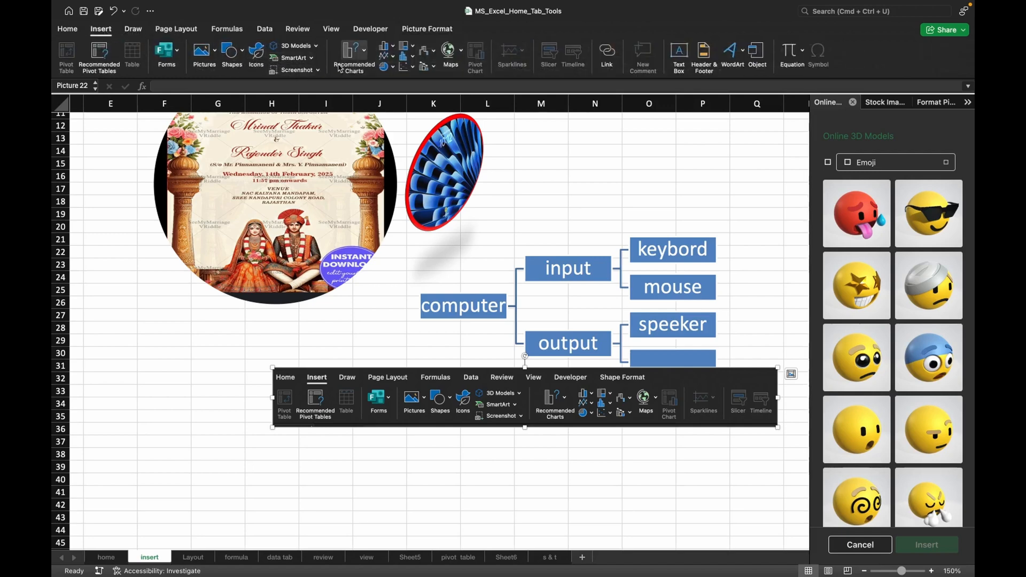
scroll(371, 303, left, 10)
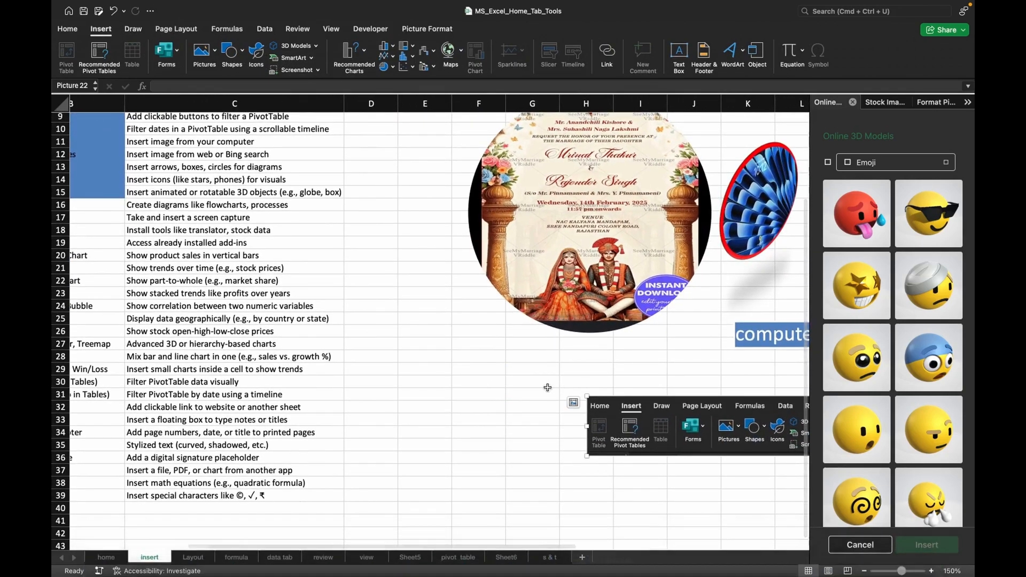
click(468, 562)
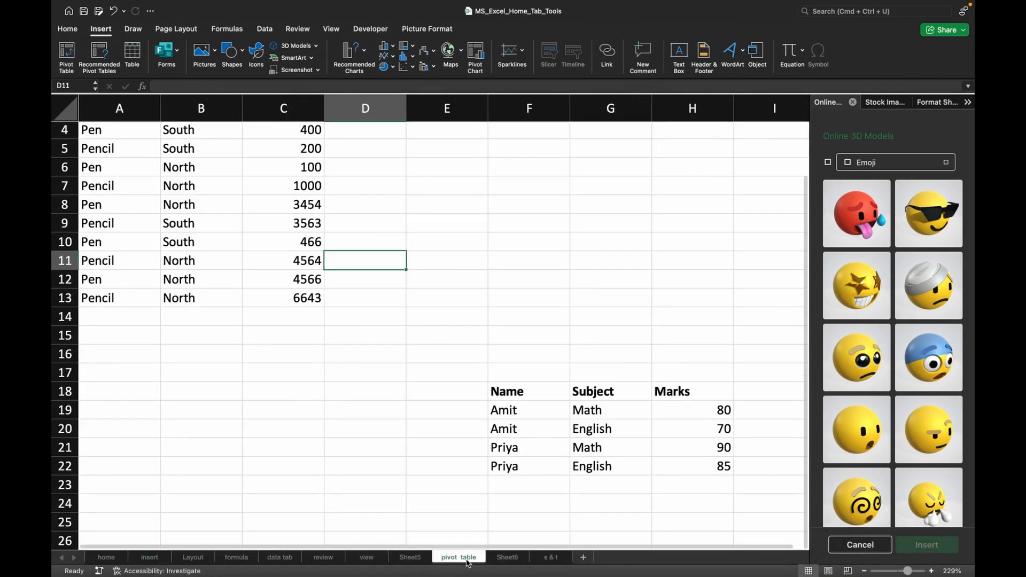
scroll(452, 345, up, 5)
scroll(453, 345, right, 1)
scroll(453, 345, down, 1)
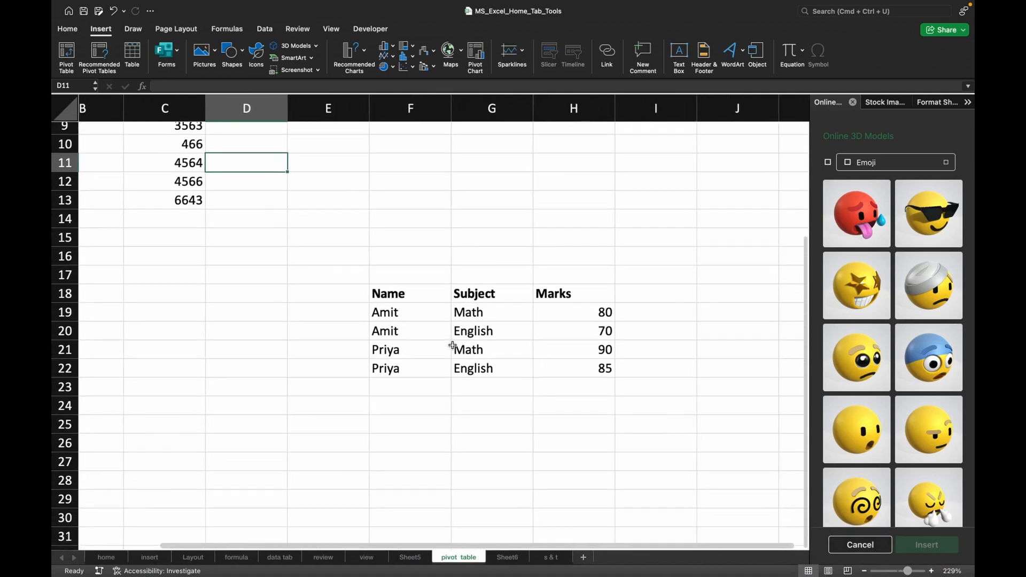
drag(402, 312, 589, 374)
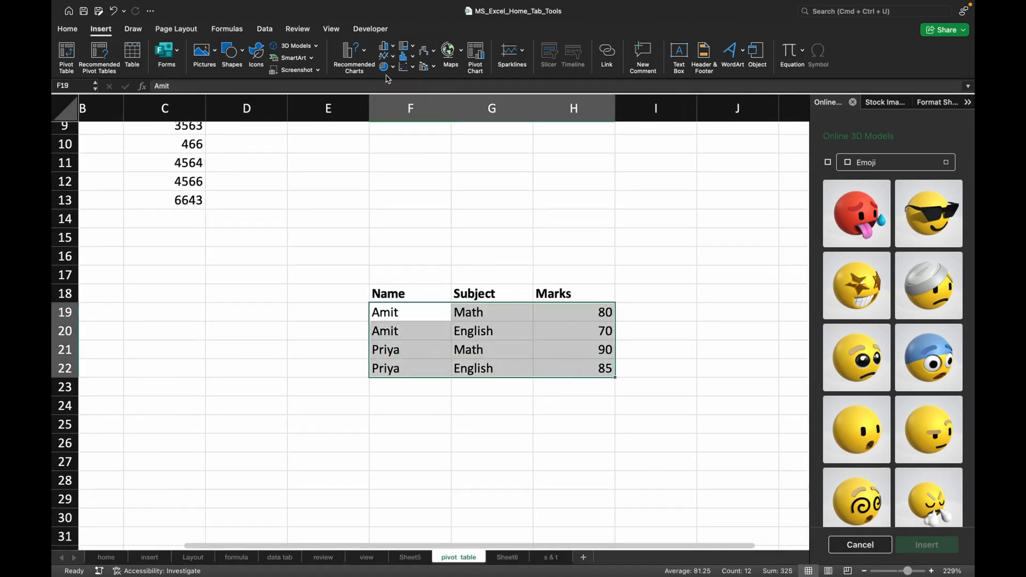
click(354, 53)
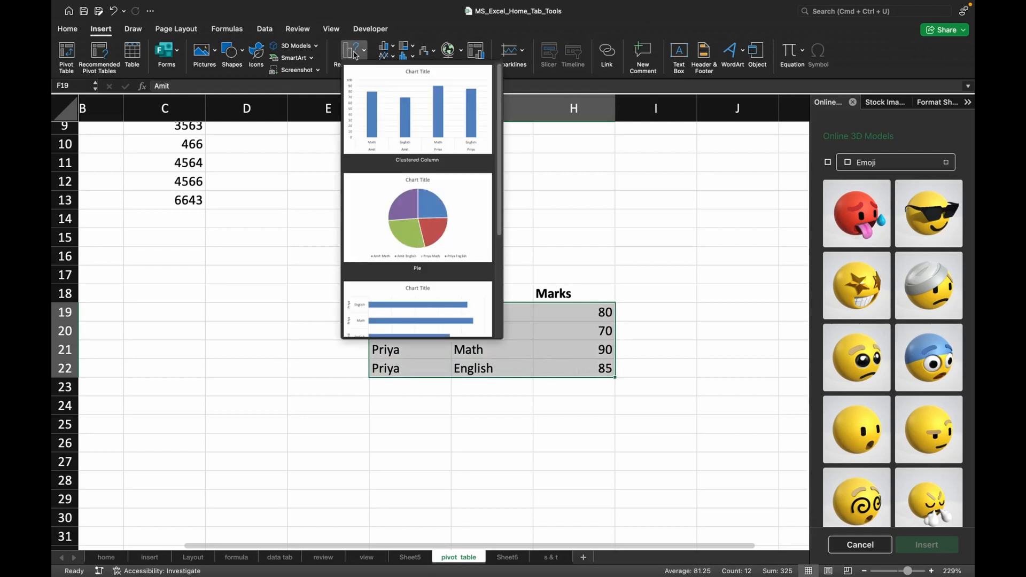
click(446, 119)
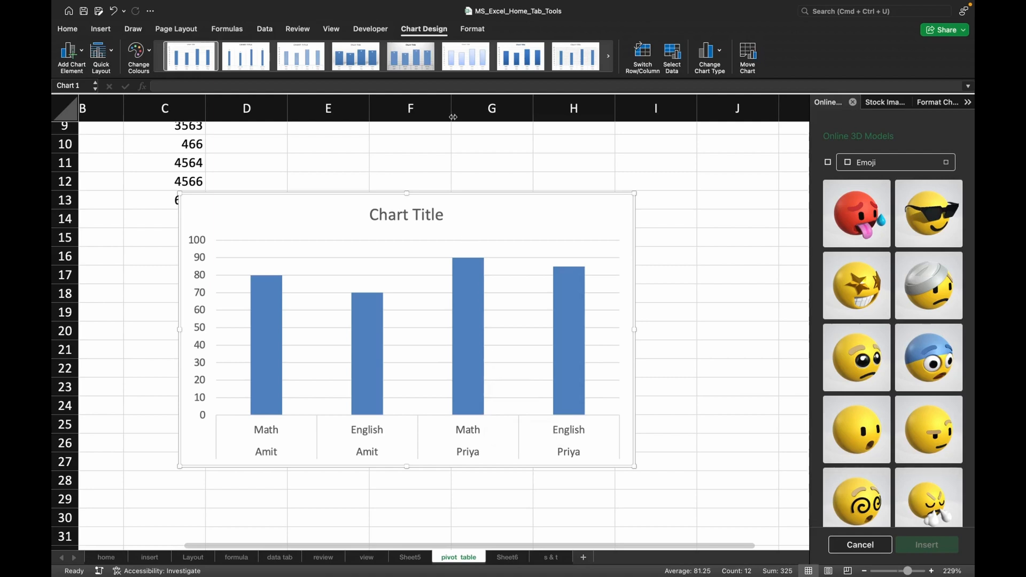
Add centred data labels to the column chart and apply the quick layout with both axis titles, a side legend and no chart title.
click(83, 53)
mouse_move(107, 100)
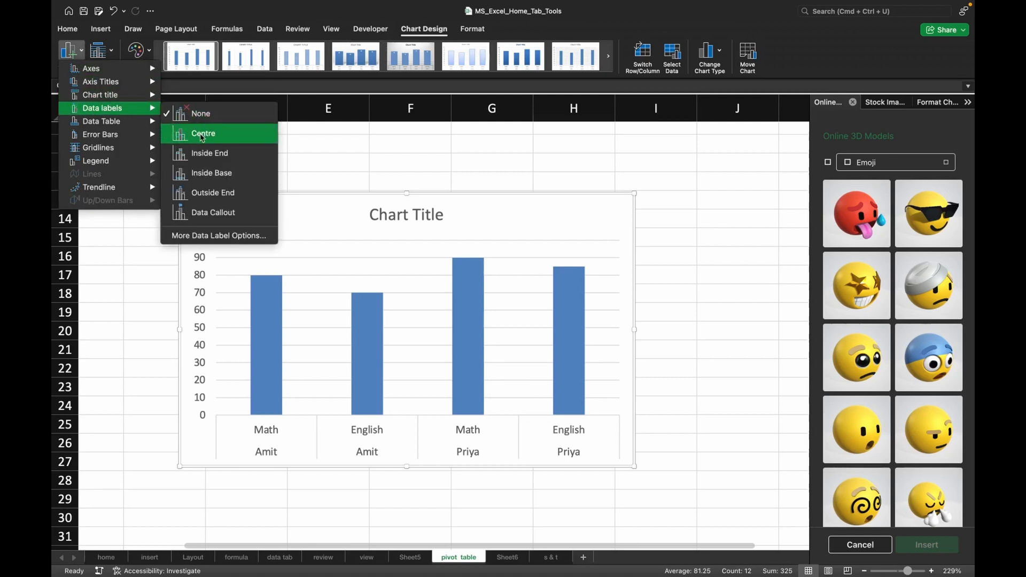
click(202, 138)
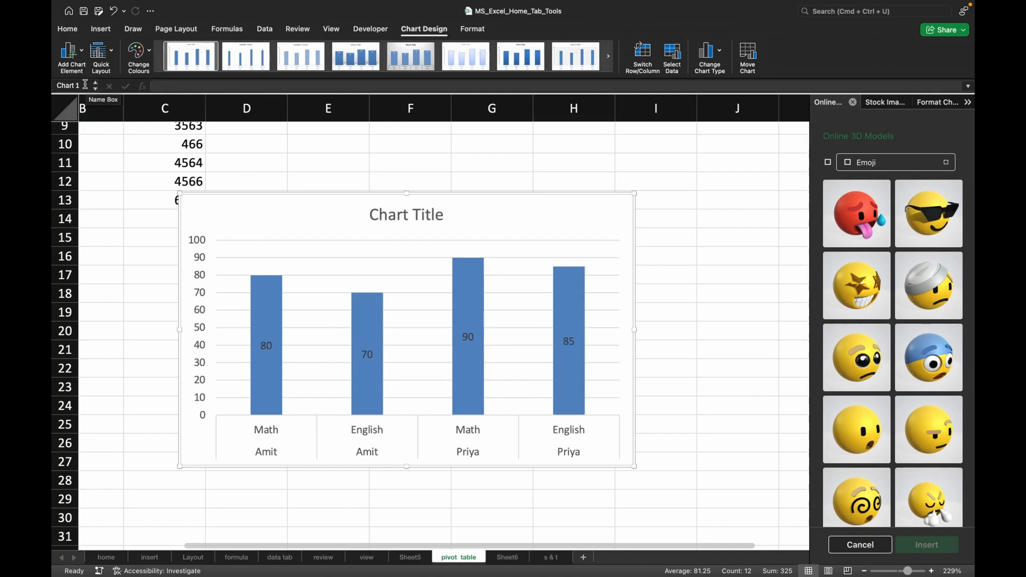
click(108, 53)
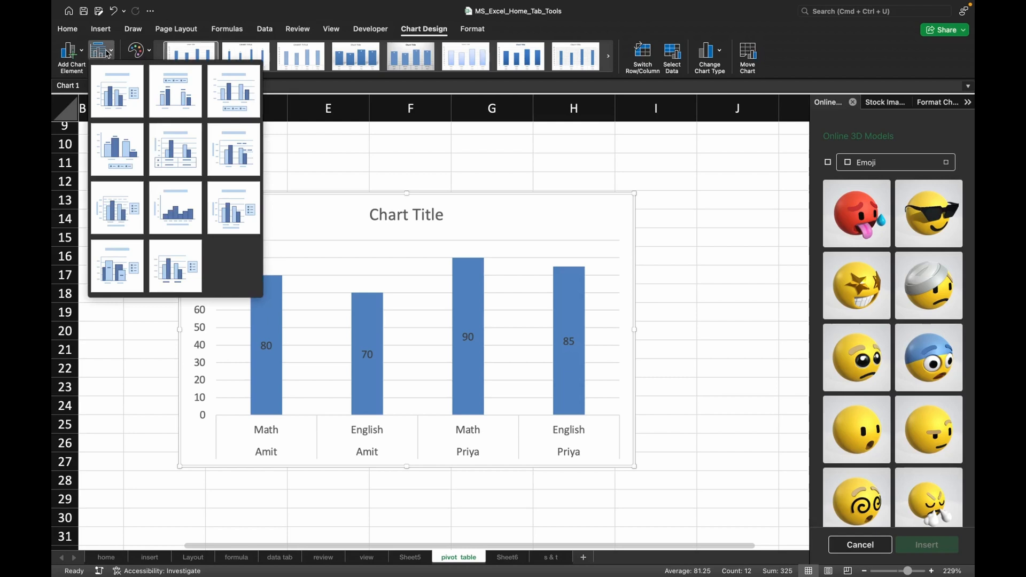
click(116, 212)
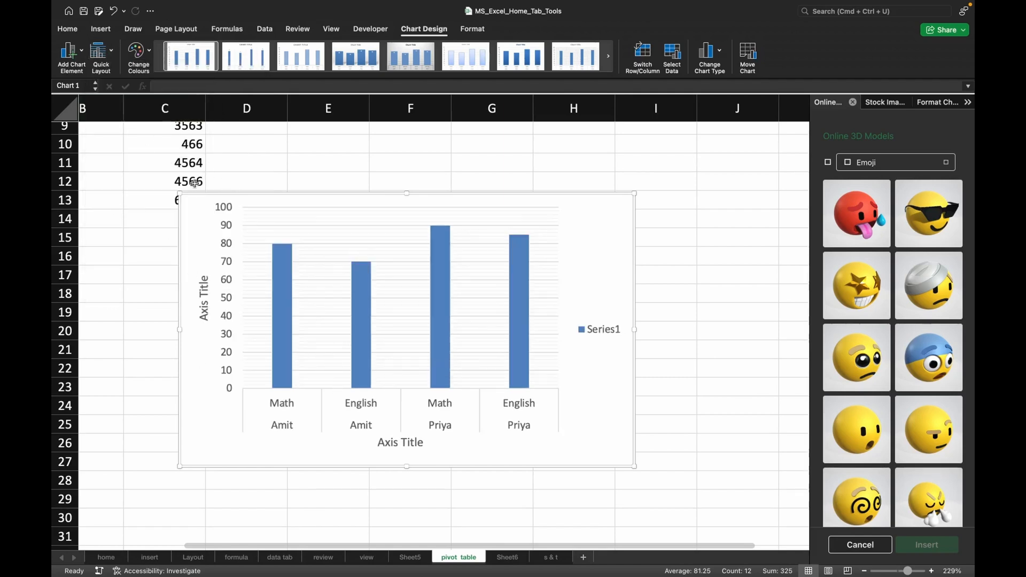
Recolour the chart with the colourful palette that starts with orange and apply the dark style with glowing outlined columns.
click(140, 52)
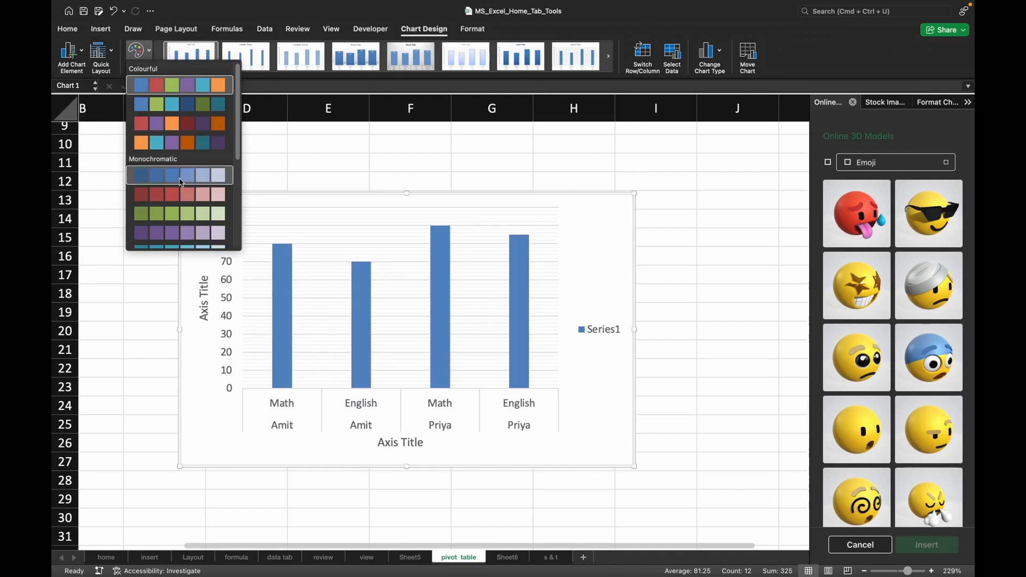
click(159, 144)
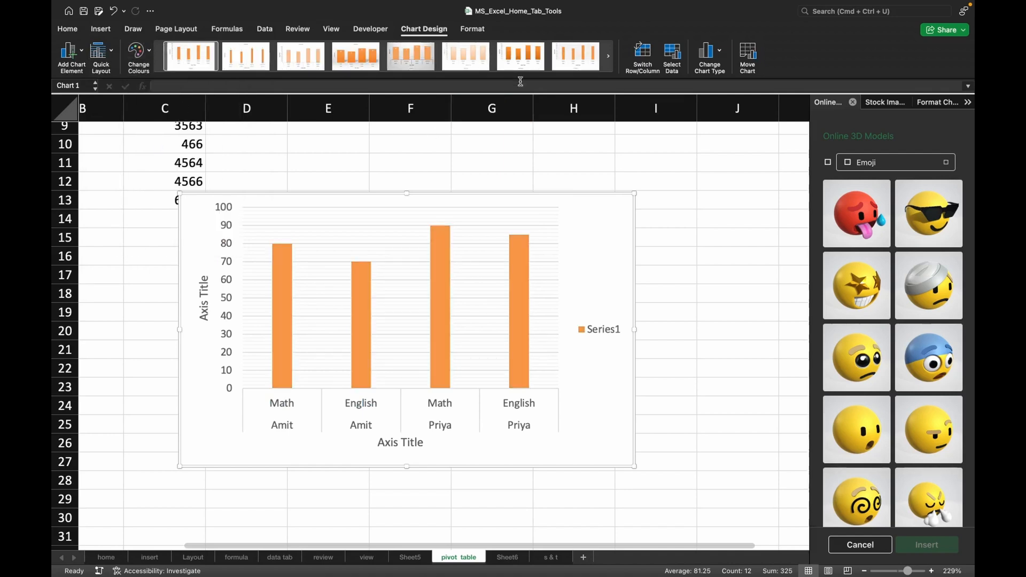
click(609, 60)
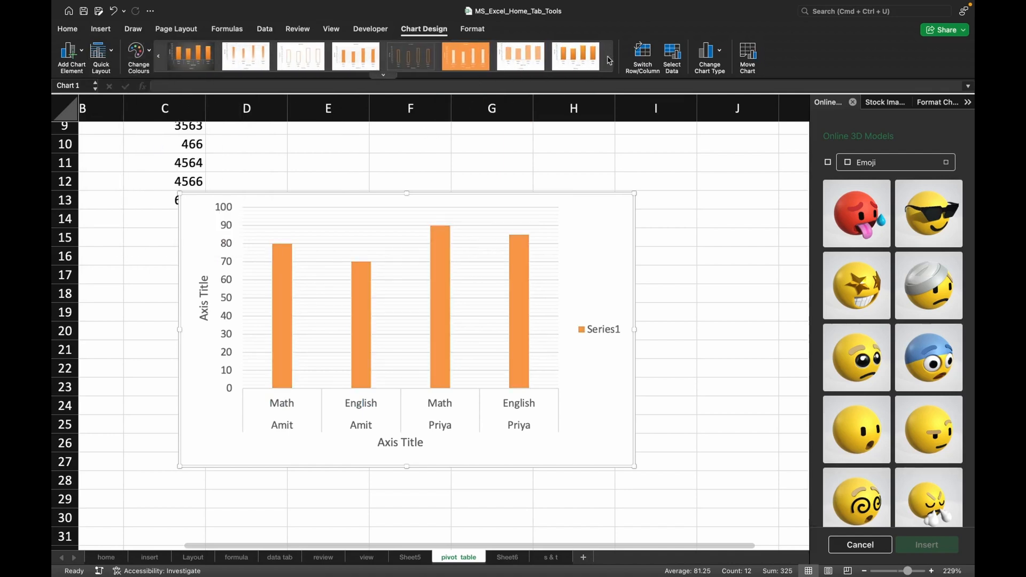
click(403, 55)
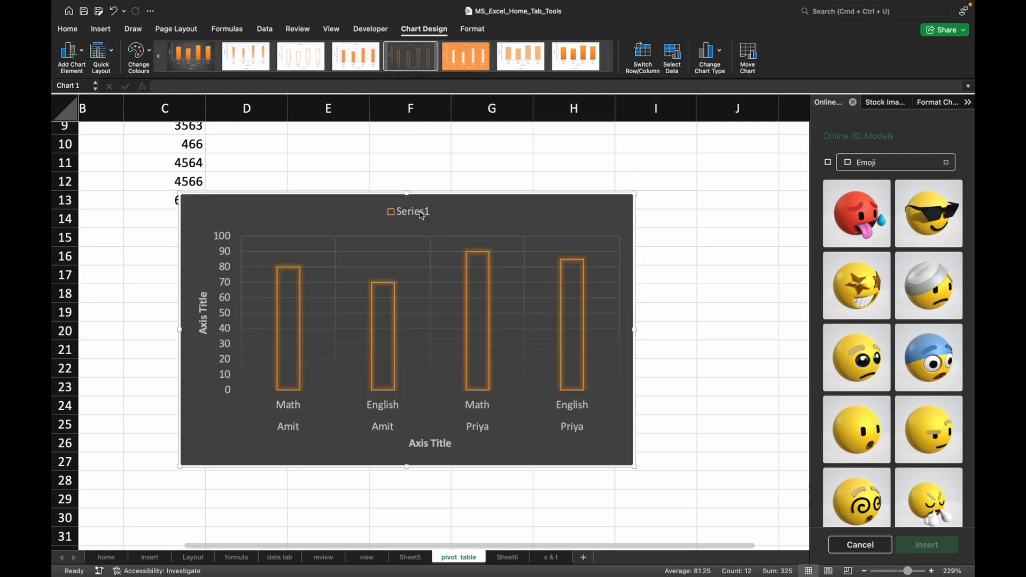
Switch the chart's rows and columns and back again, and move the Series1 legend down into the plot area over the second column.
click(639, 74)
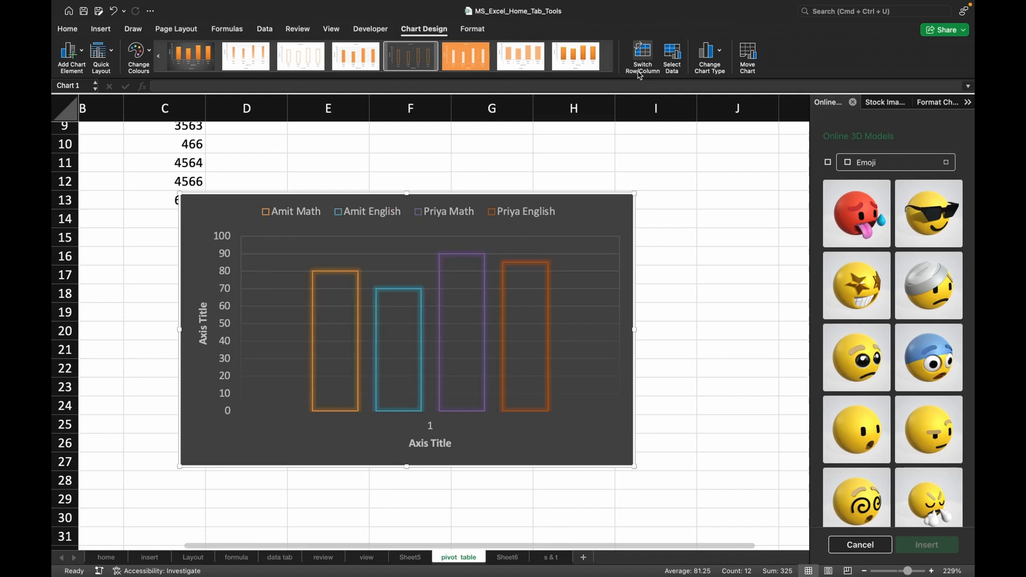
click(640, 73)
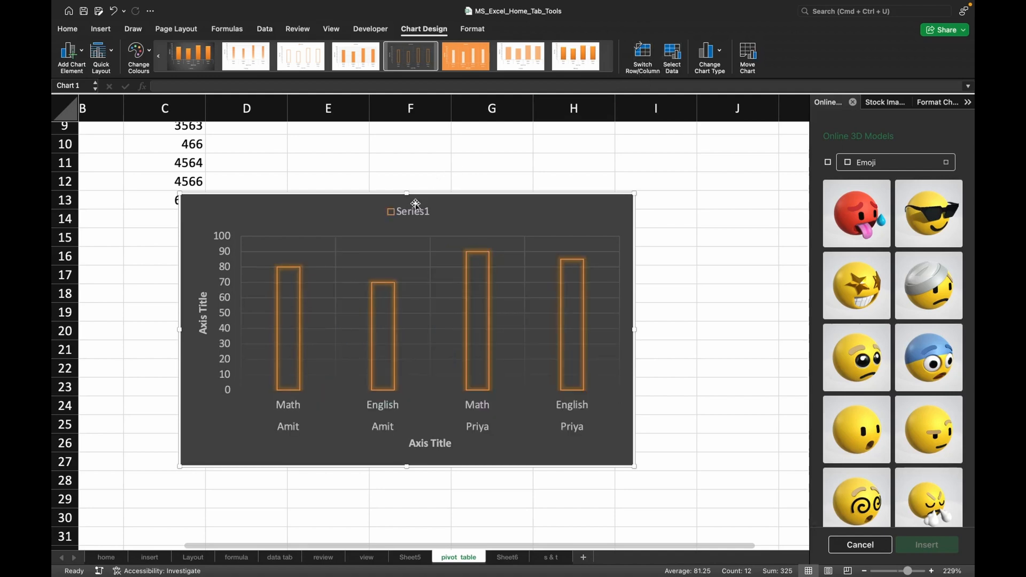
drag(415, 204, 412, 321)
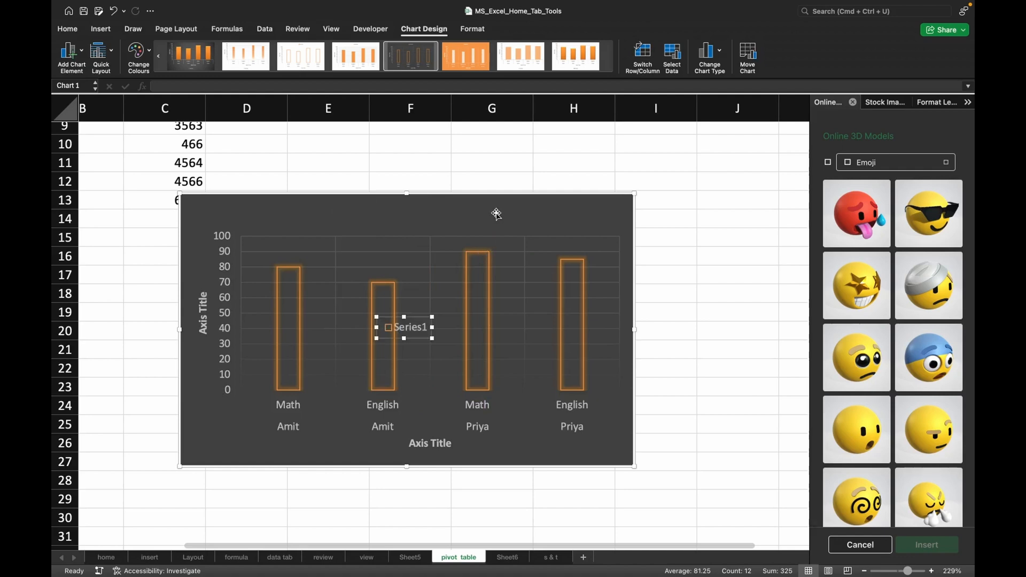
Move the chart below the marks table so that it starts around row 24.
drag(496, 214, 498, 377)
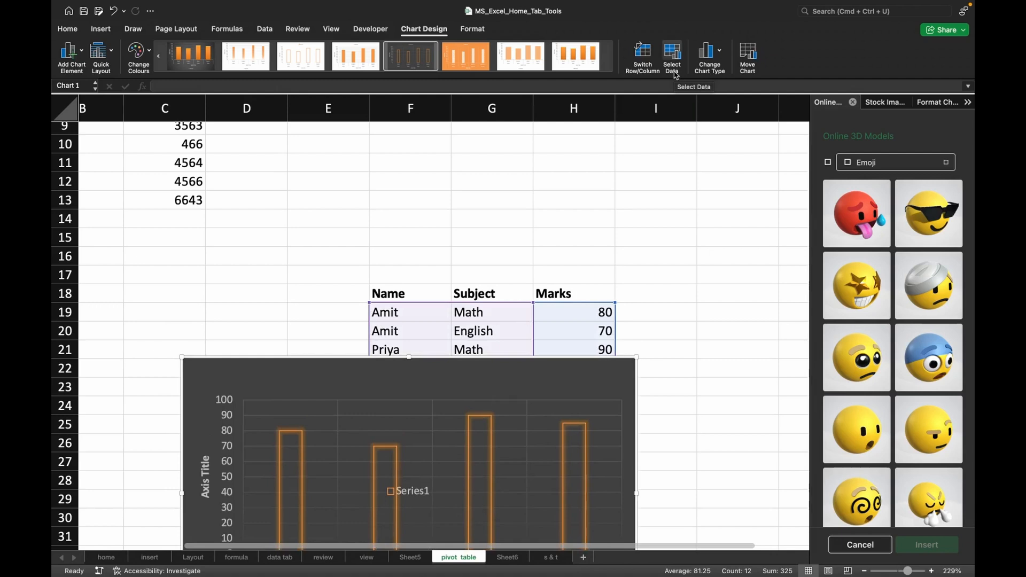
scroll(550, 202, down, 3)
scroll(499, 229, down, 2)
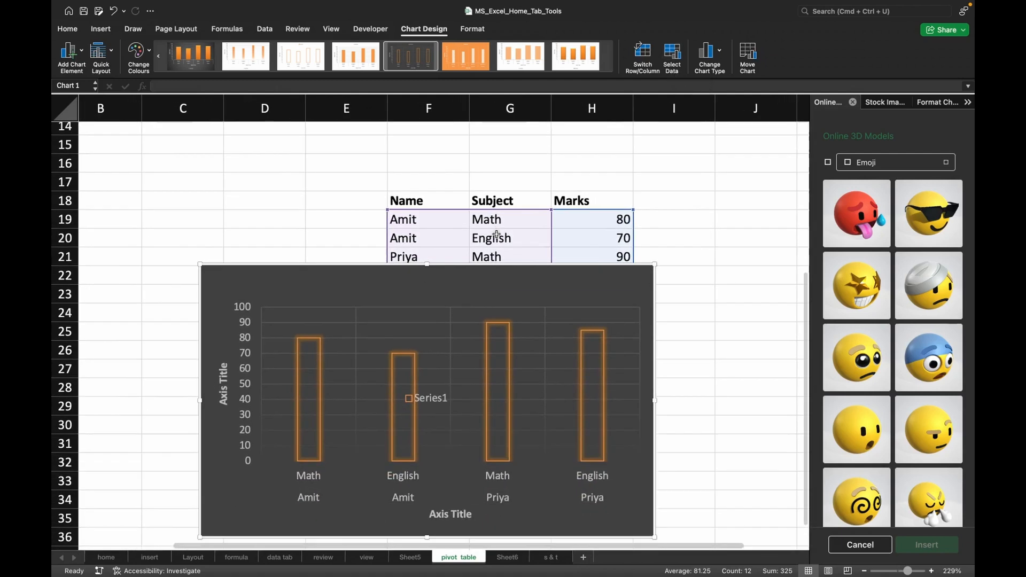
drag(442, 270, 440, 309)
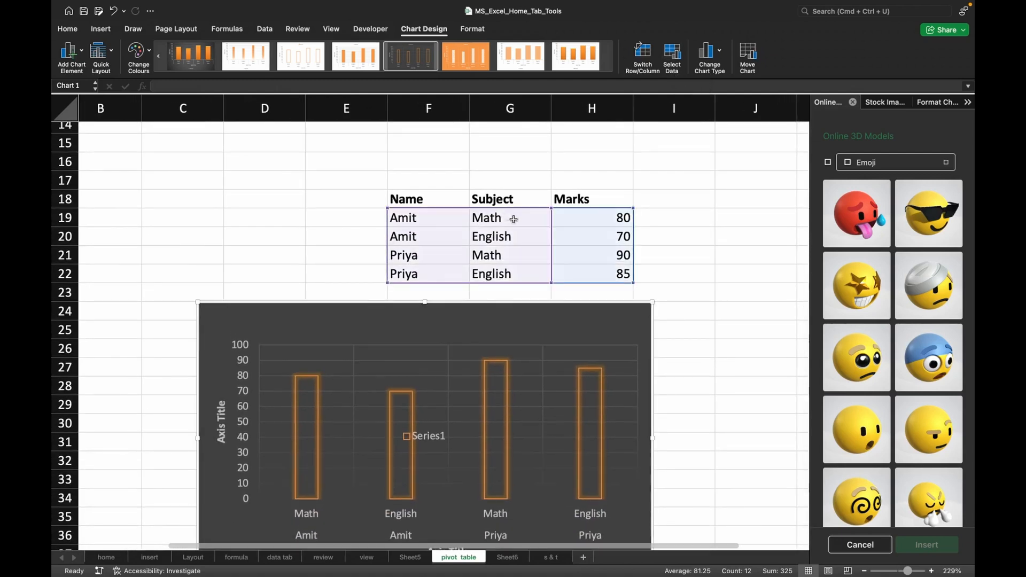
Set the chart's data range to G19:H22 so it uses only the Subject and Marks columns.
click(673, 57)
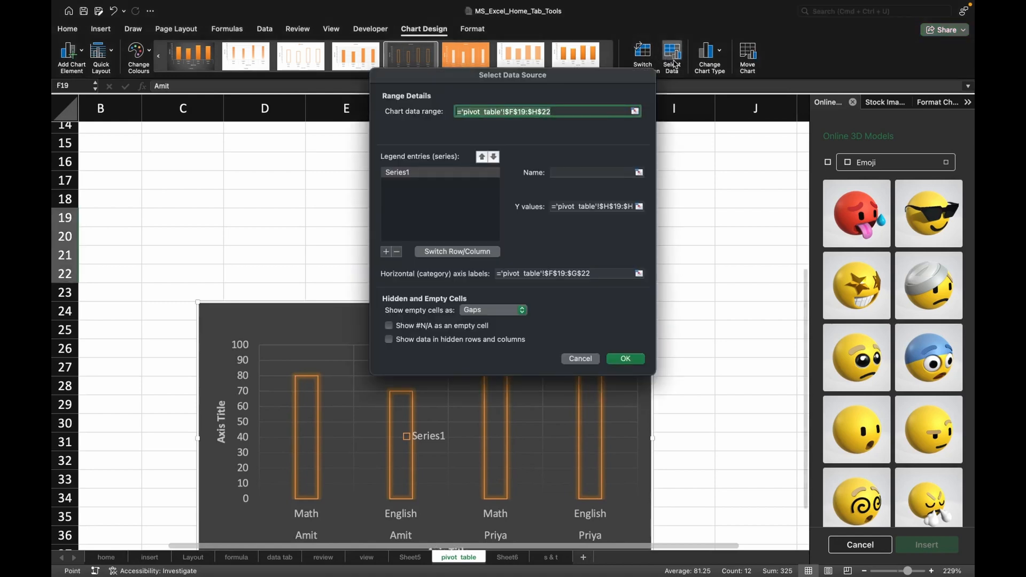
click(634, 111)
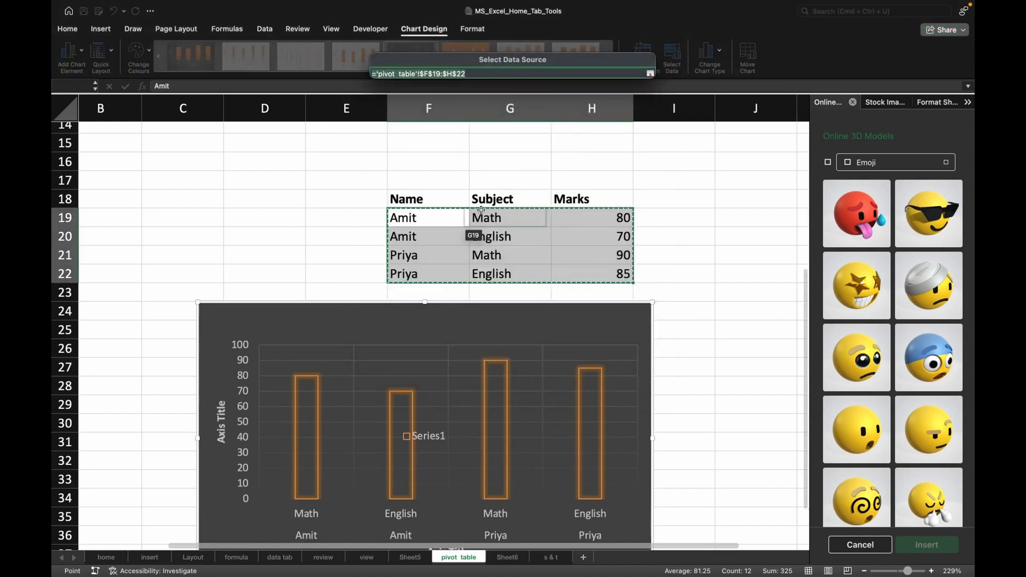
drag(481, 210, 597, 276)
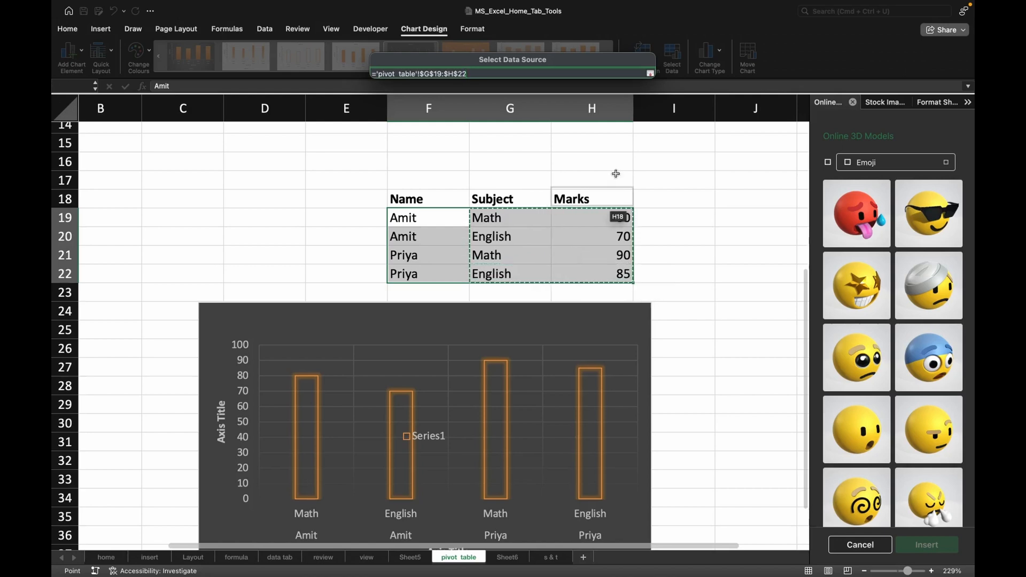
click(650, 73)
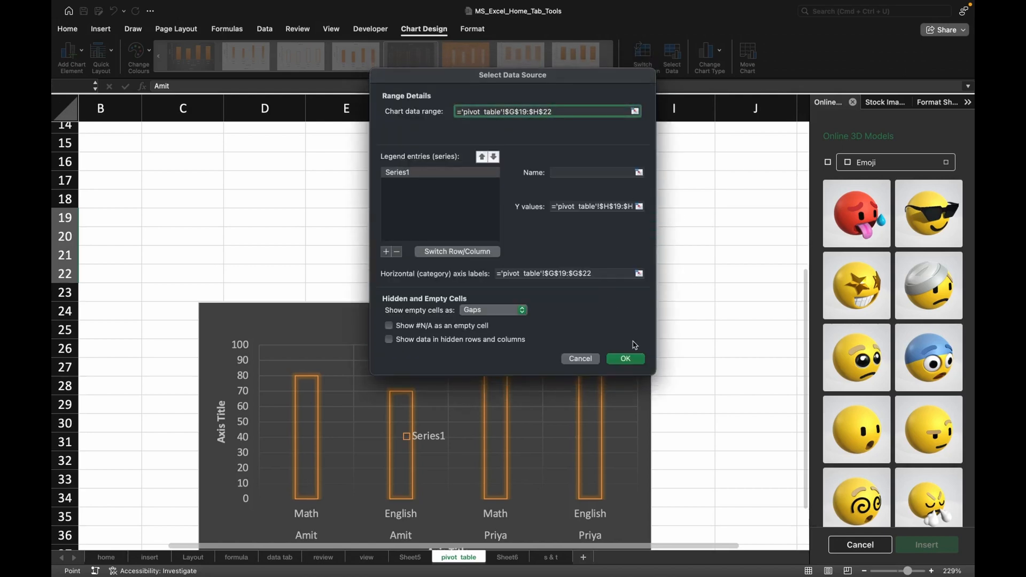
click(627, 359)
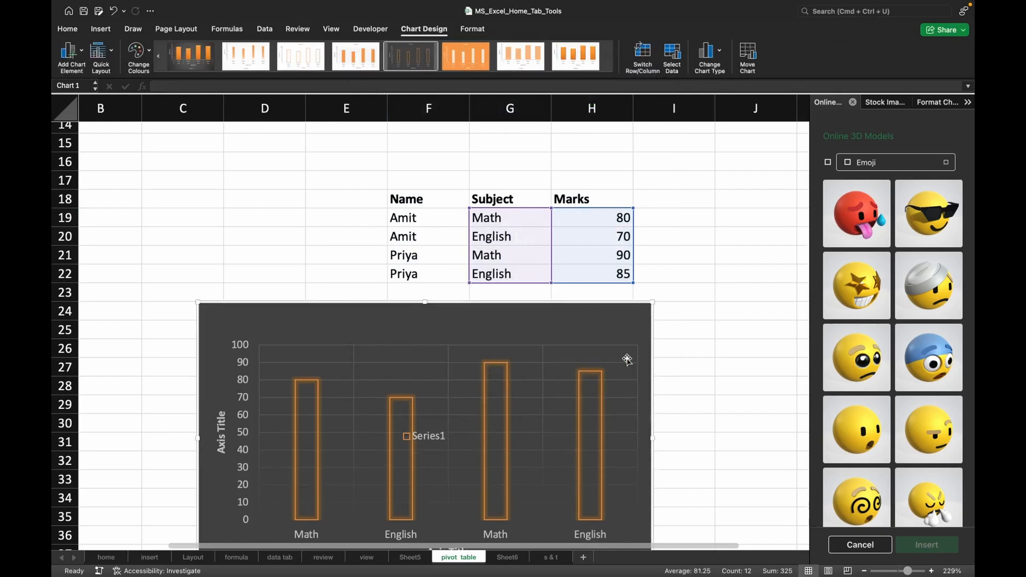
Change the chart to a 2D pie and apply the grey gradient style with dark-boxed percentage labels and a side legend.
scroll(501, 371, down, 4)
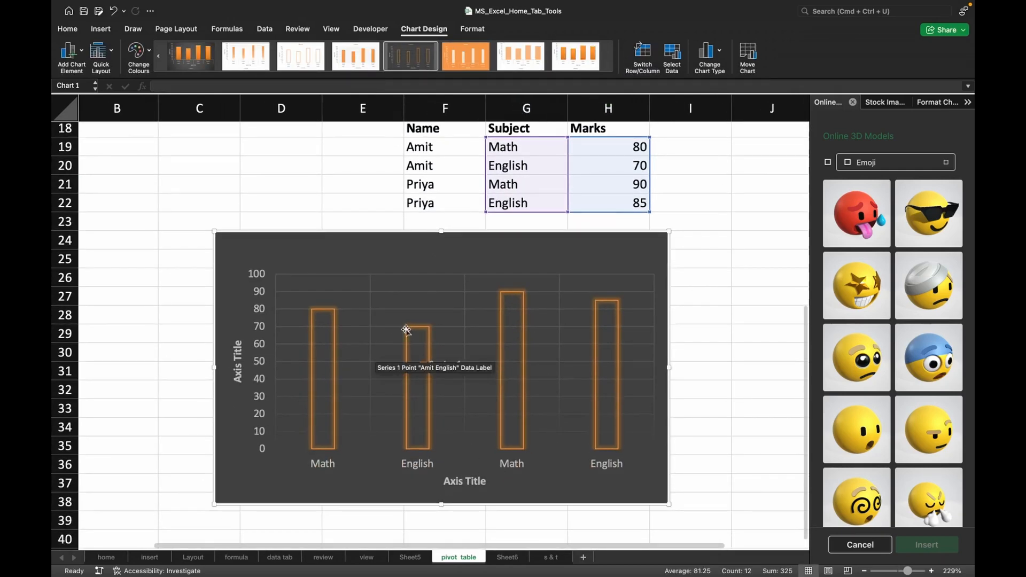
scroll(454, 267, right, 2)
scroll(534, 213, up, 4)
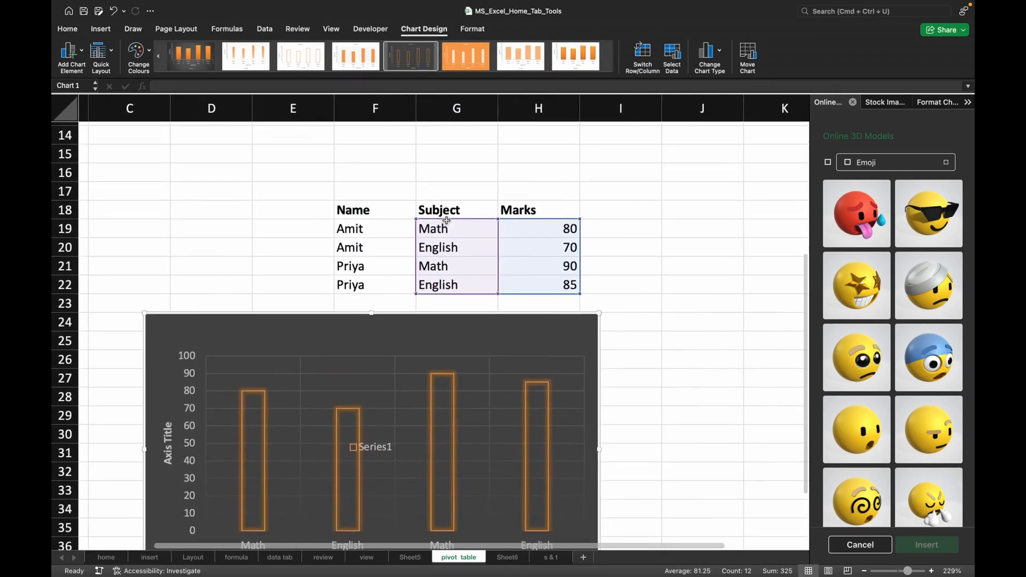
click(716, 52)
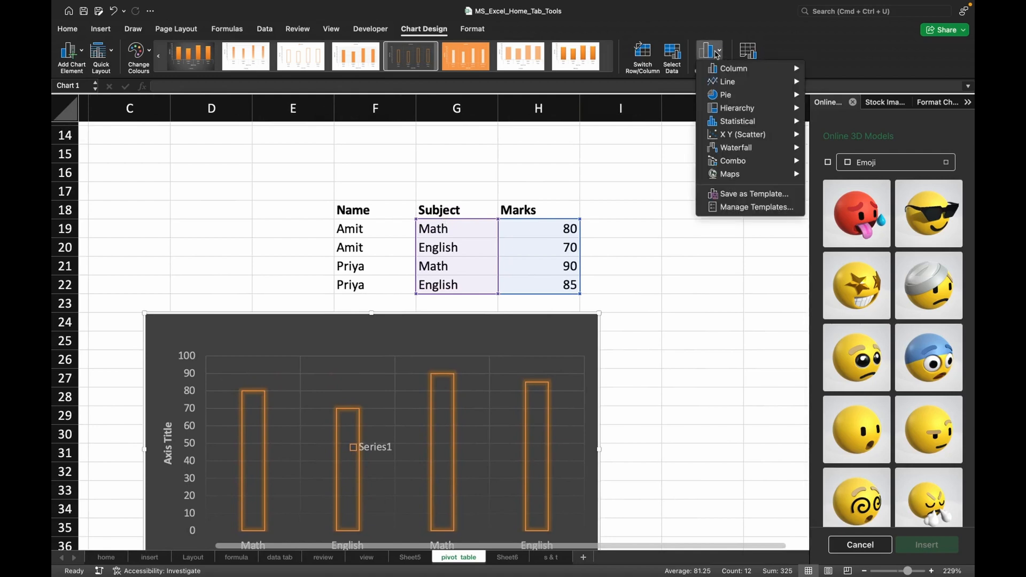
mouse_move(727, 95)
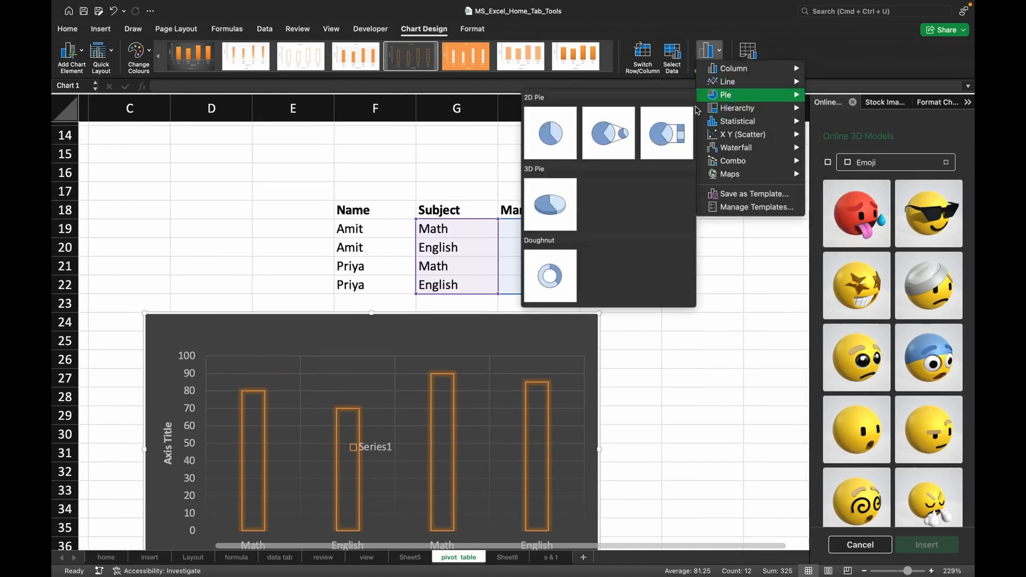
click(563, 133)
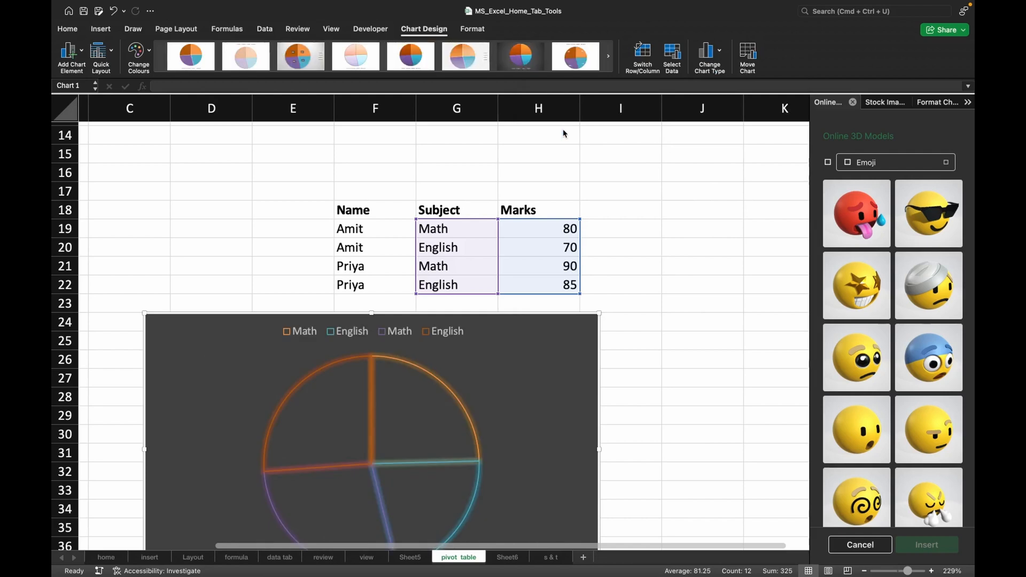
click(573, 62)
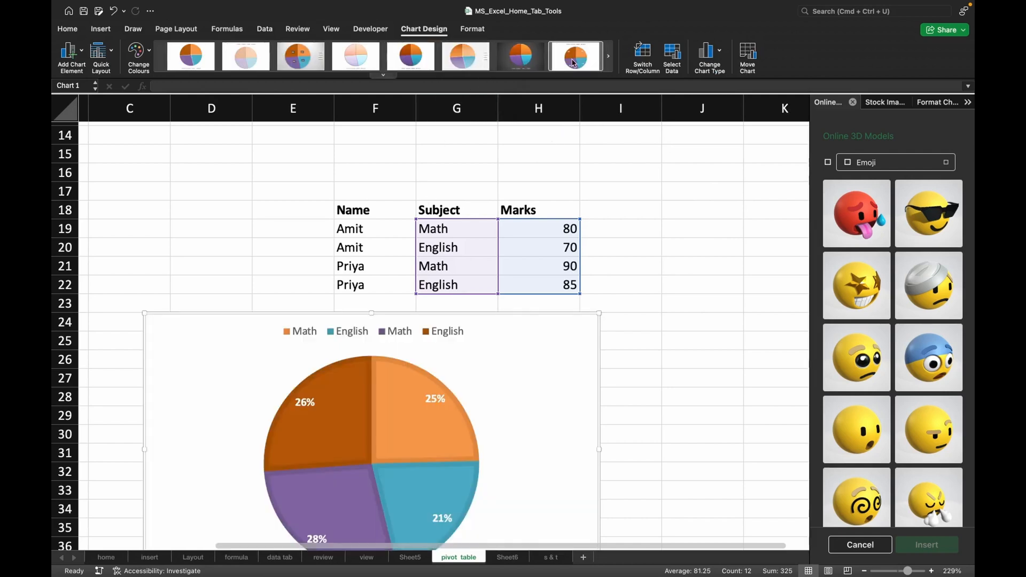
click(293, 62)
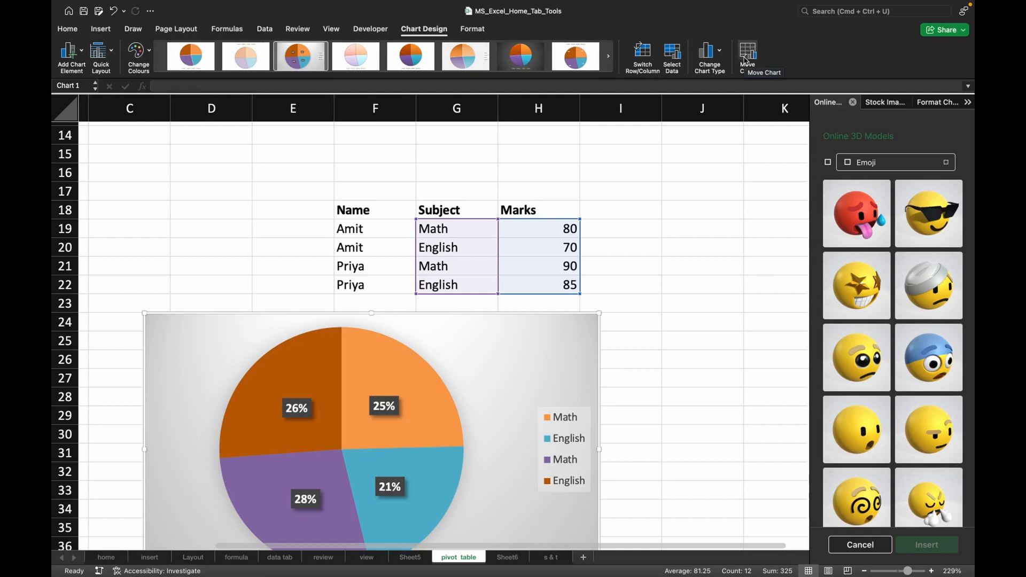
Insert a filled map chart from the Product, Region and Sales table and delete it again.
click(105, 31)
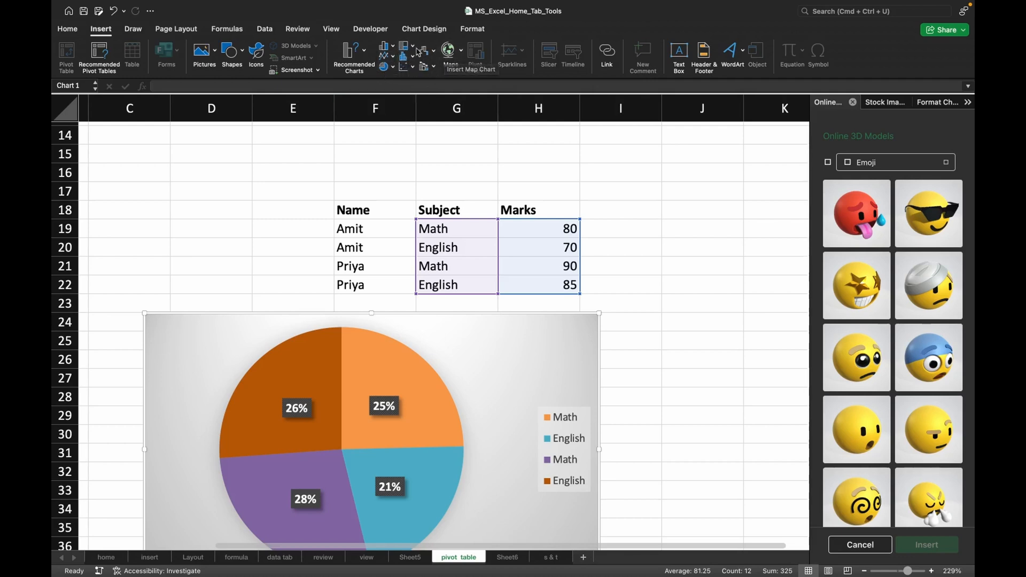
scroll(361, 228, up, 7)
scroll(331, 227, left, 2)
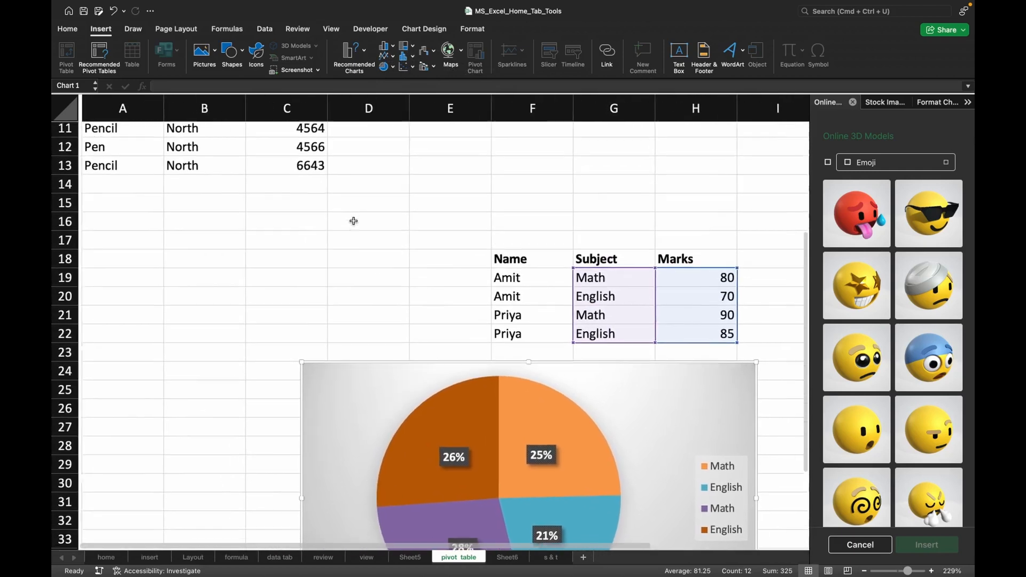
scroll(230, 203, right, 1)
scroll(230, 203, down, 1)
click(160, 186)
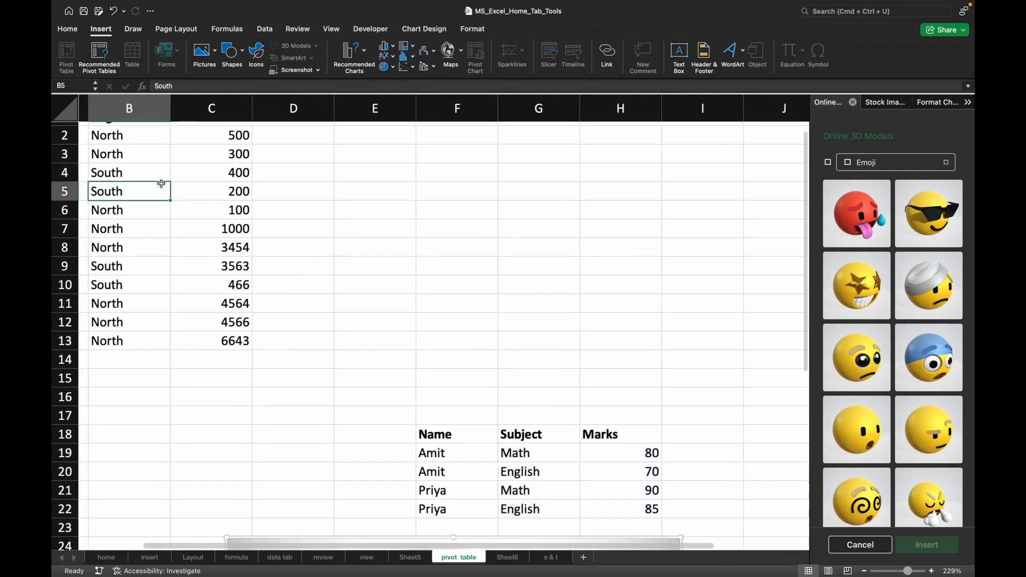
scroll(206, 184, up, 1)
scroll(206, 183, left, 1)
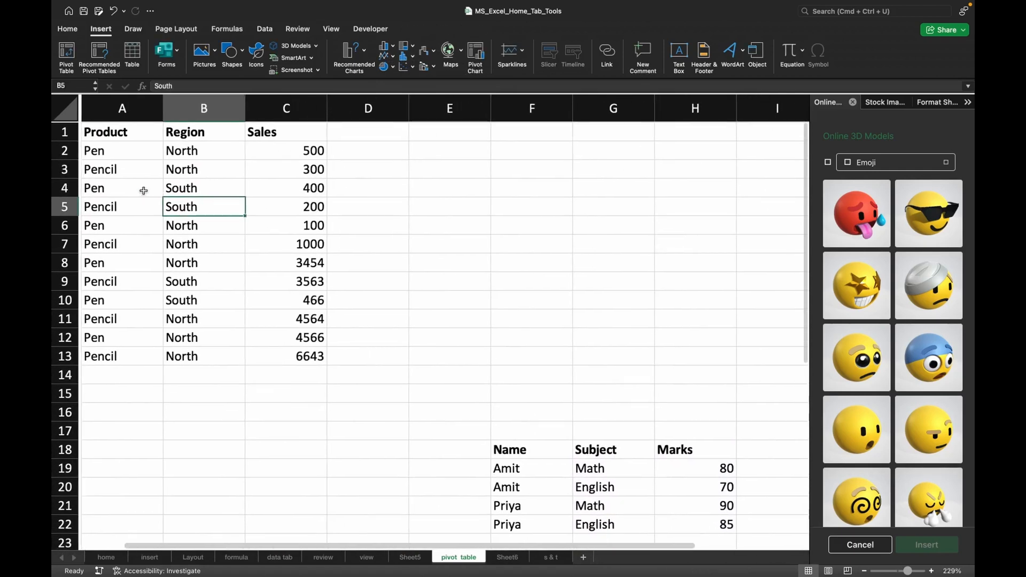
click(190, 188)
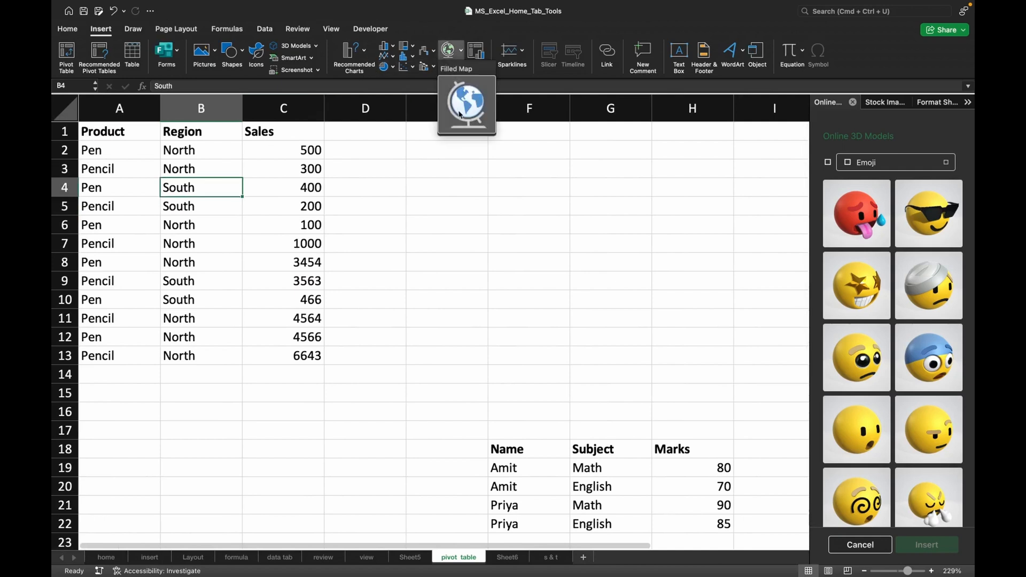
click(459, 114)
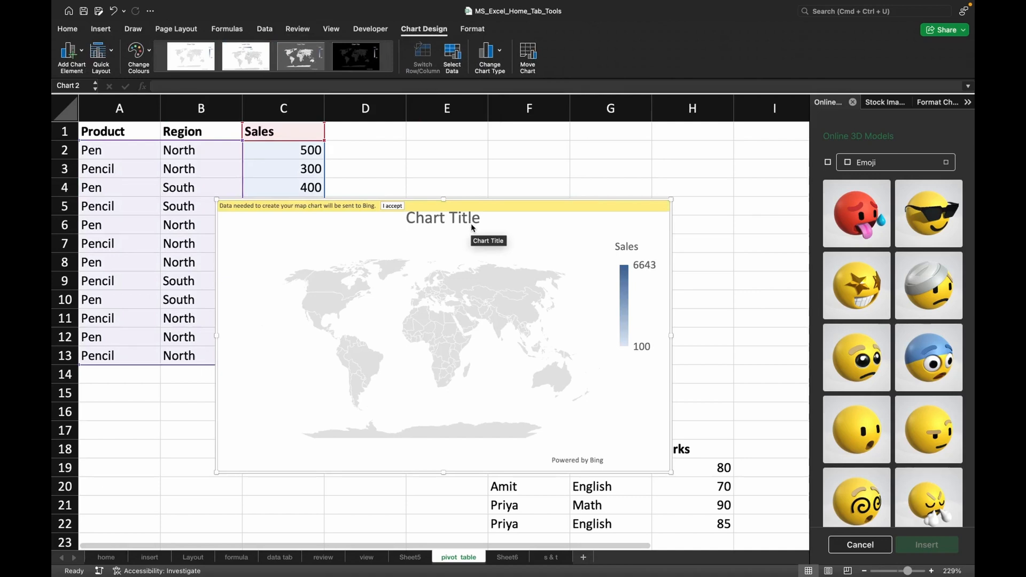
key(Delete)
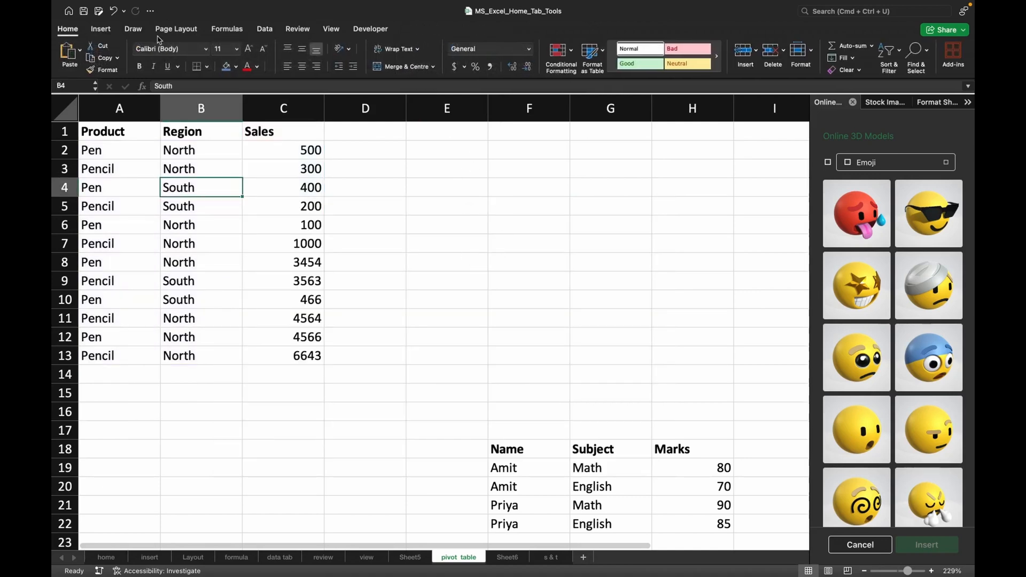
Create a pivot chart from the Sheet5 pivot table and move it over columns G to L, starting around row 14.
click(101, 32)
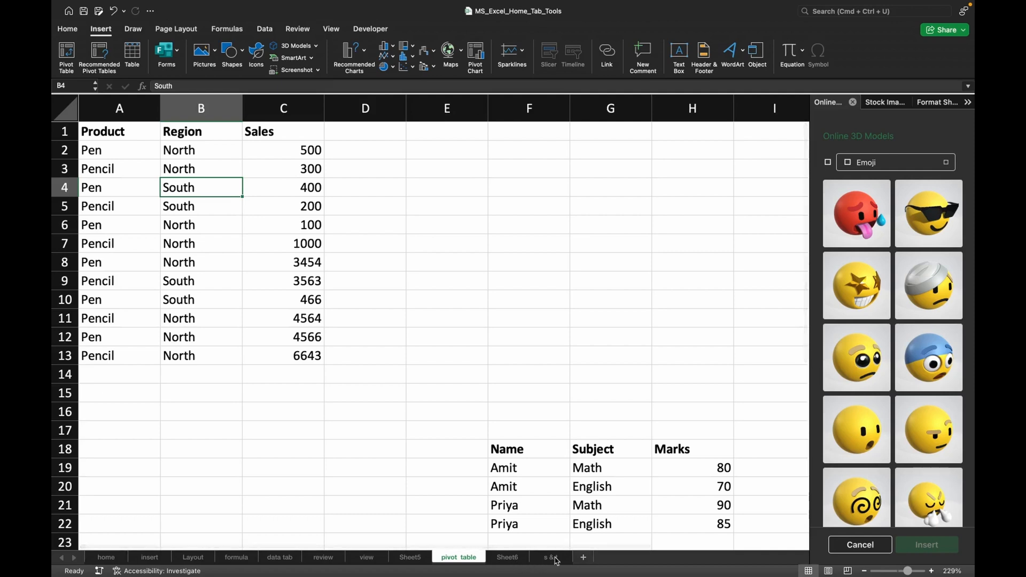
click(417, 560)
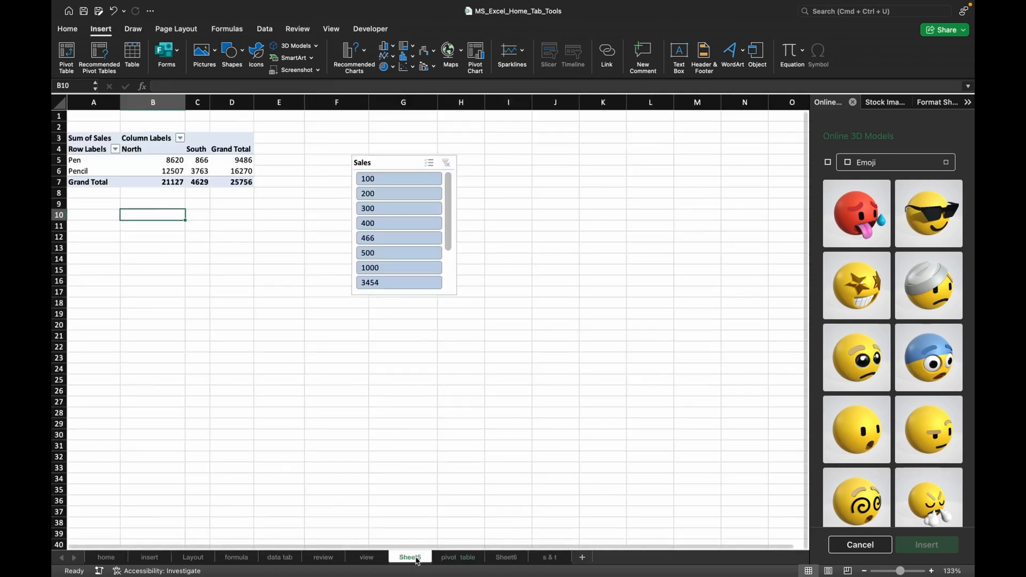
click(156, 162)
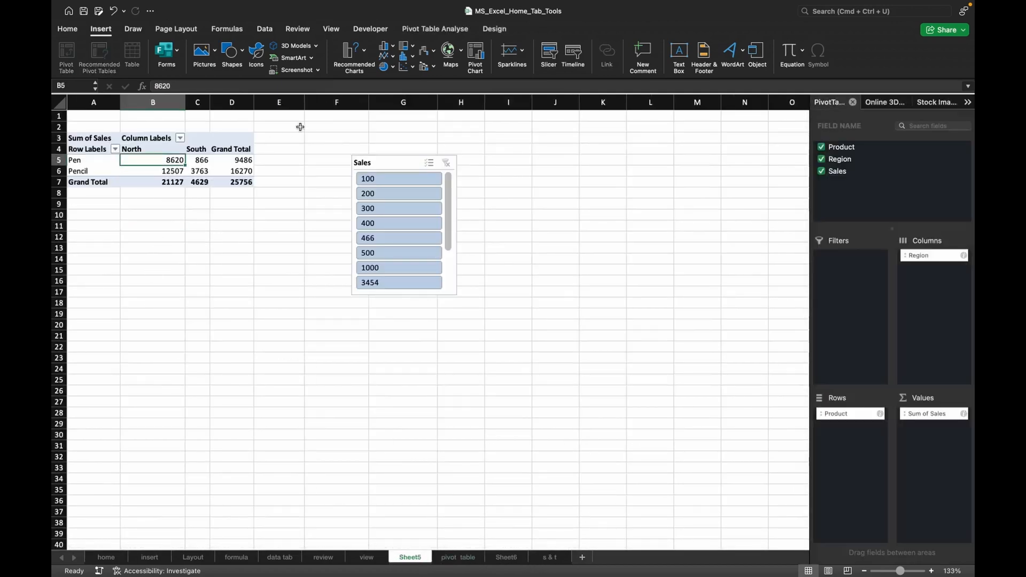
click(479, 60)
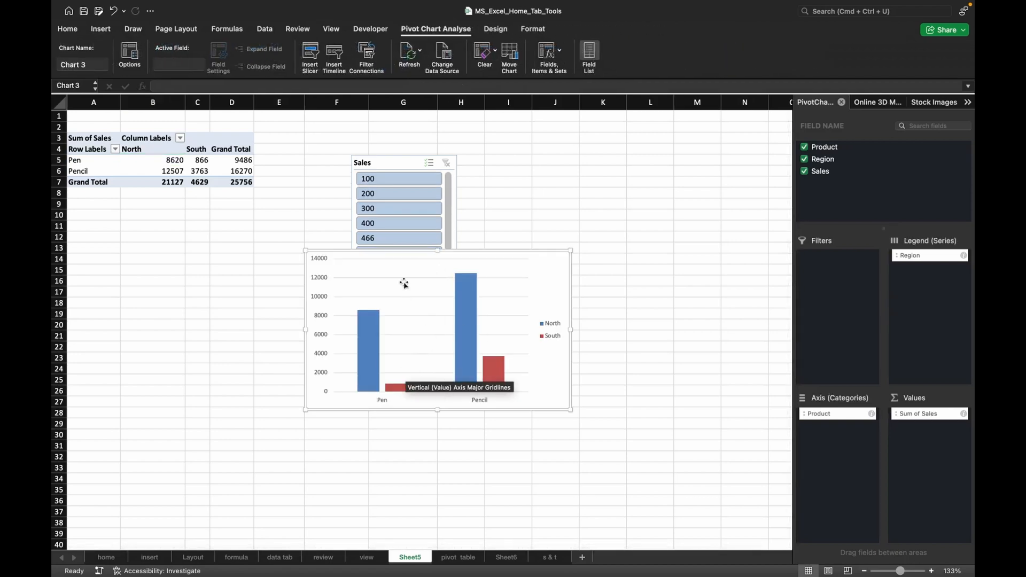
drag(429, 265, 610, 259)
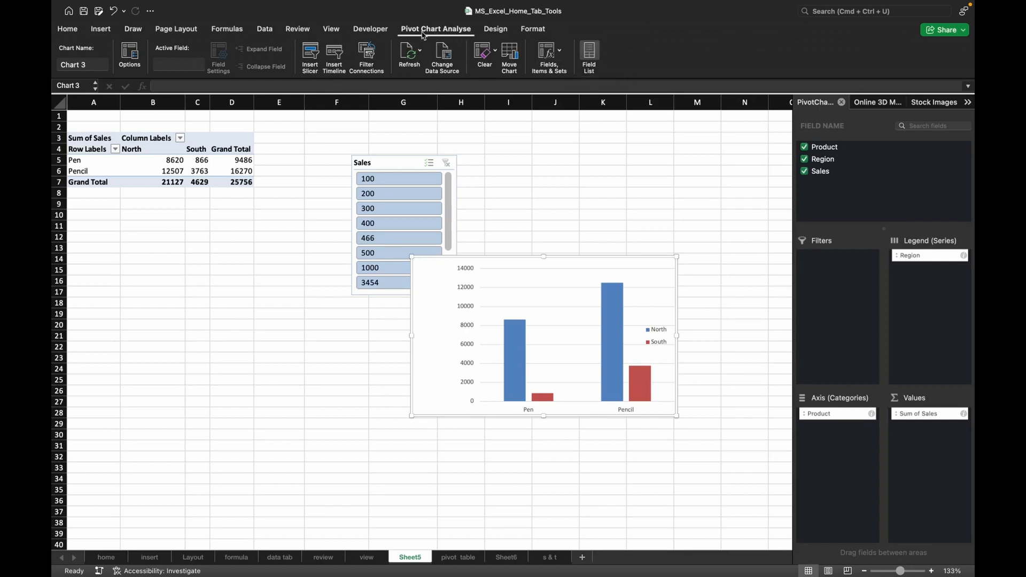
click(102, 31)
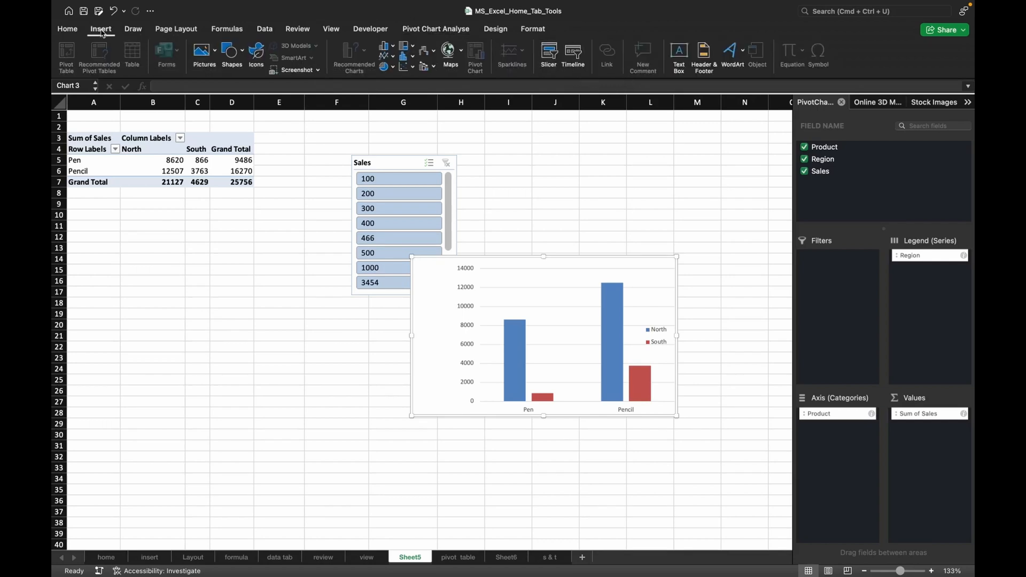
click(517, 162)
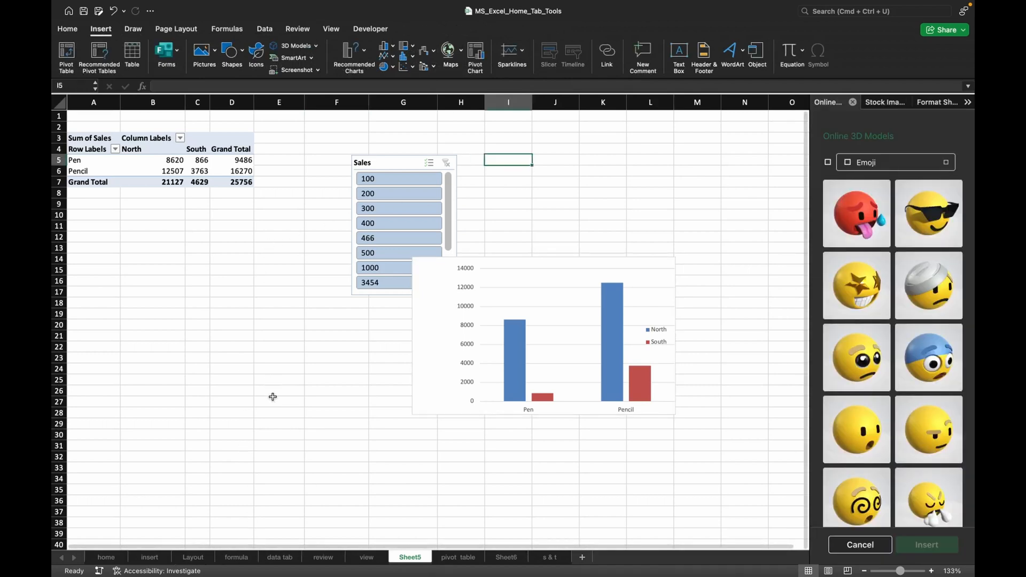
On the insert sheet, enter 2, 3, 3, 435, 457 and 45 in cells F41 to K41.
click(159, 559)
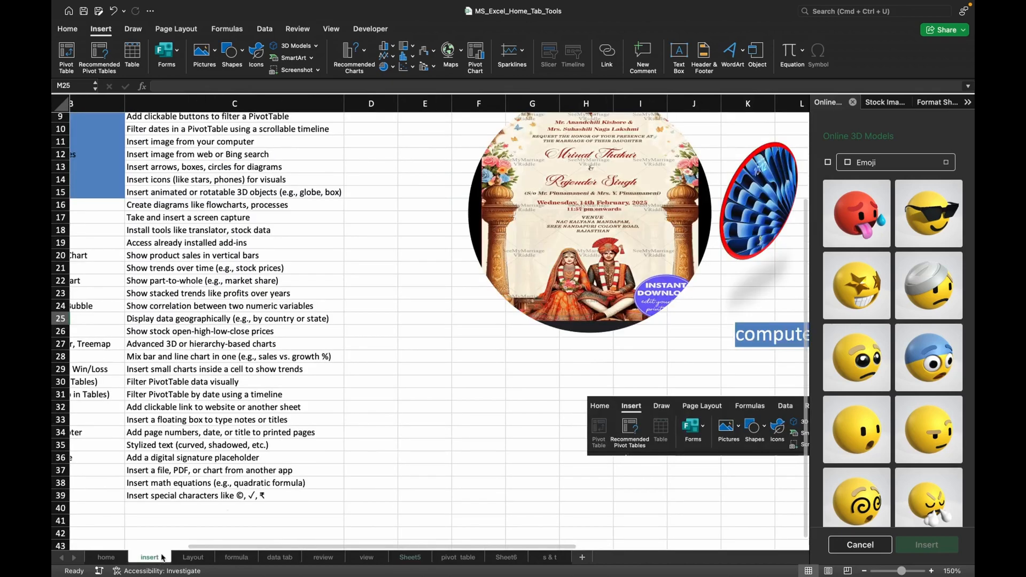
scroll(433, 375, down, 5)
click(484, 407)
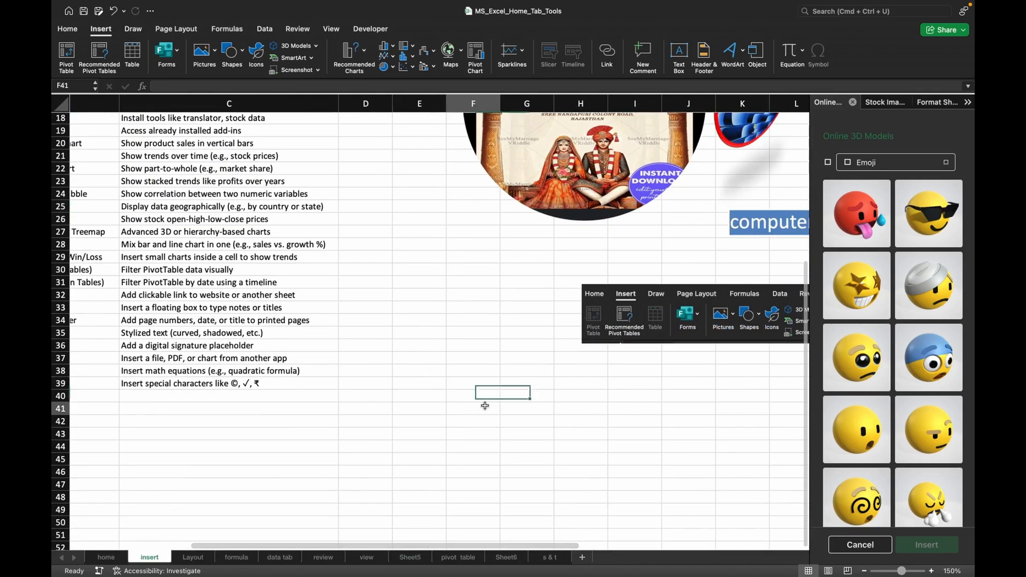
text(2)
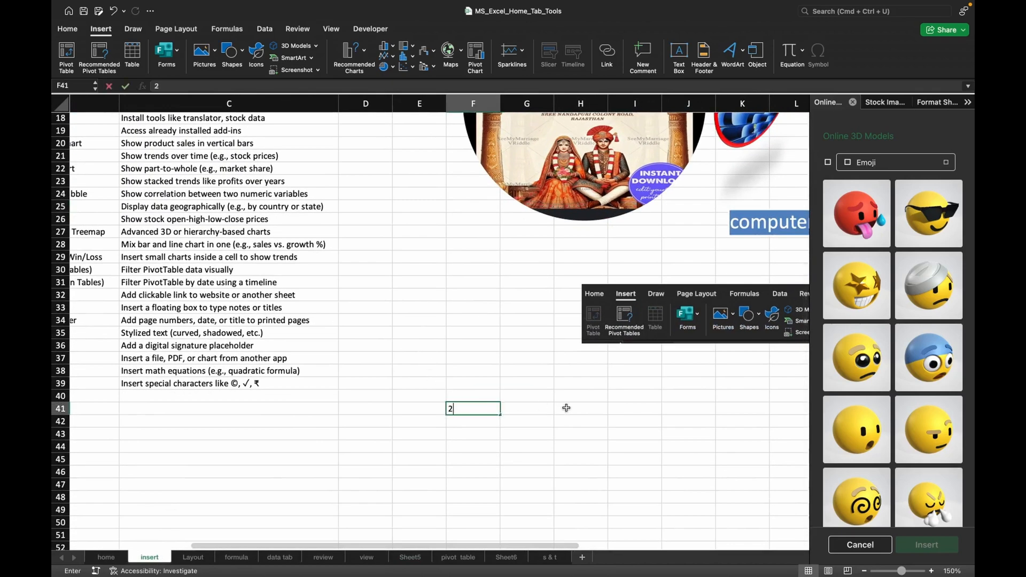
click(565, 408)
text(3)
click(535, 416)
text(3)
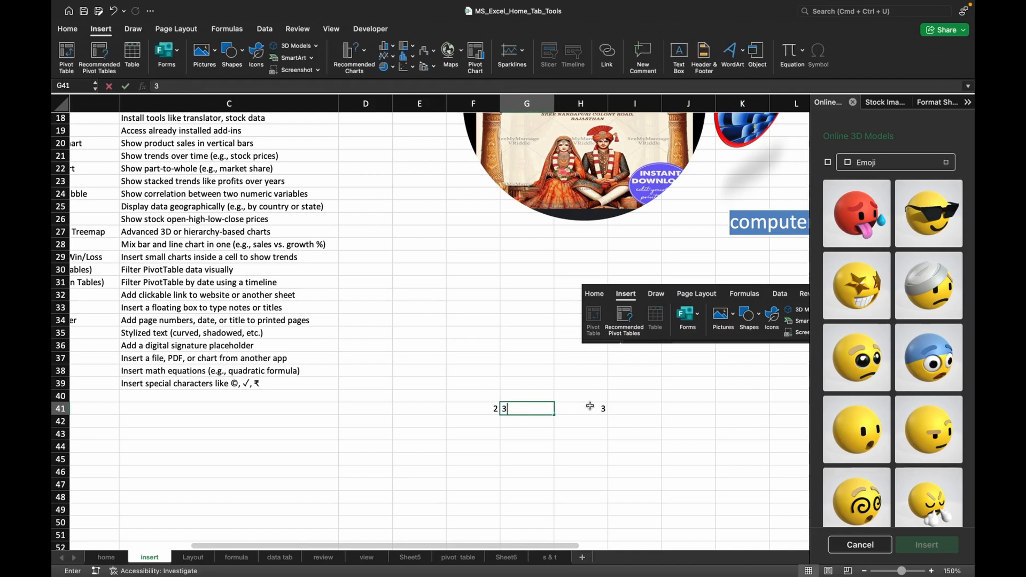
click(631, 408)
text(435)
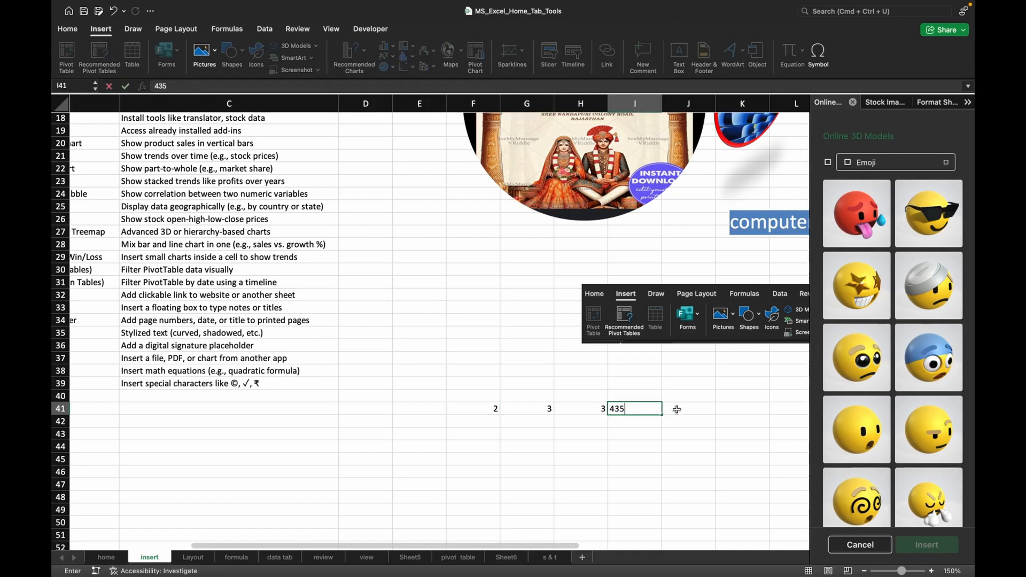
click(677, 409)
text(457)
click(720, 409)
text(45)
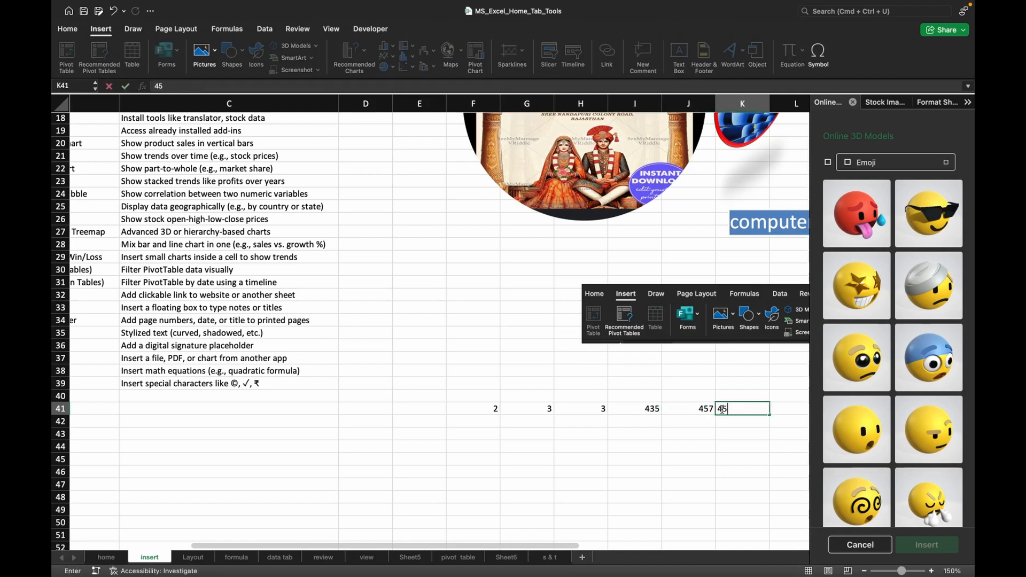
Replace the value in cell H41 with 54645.
click(580, 415)
text(54e)
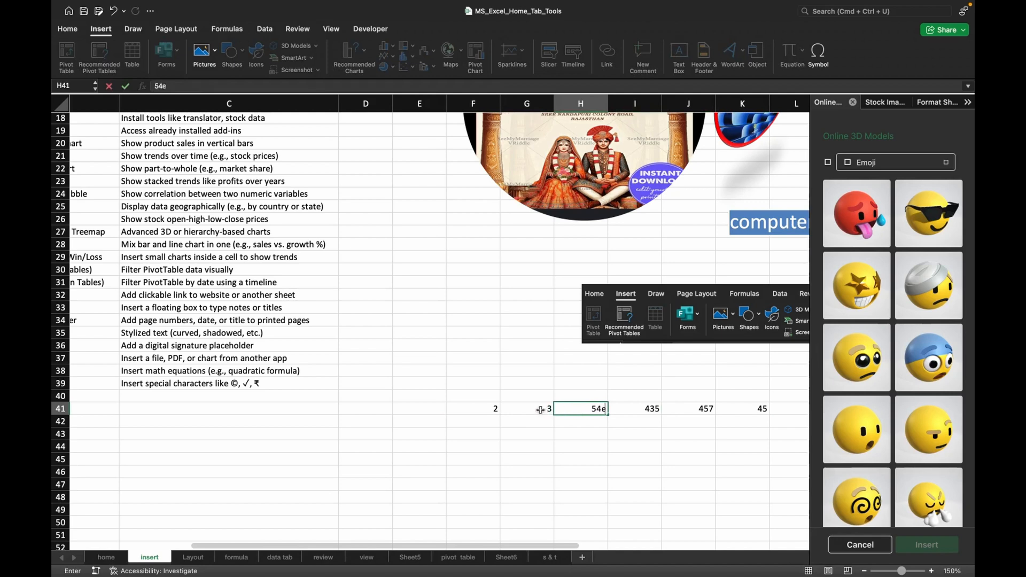
click(541, 410)
click(567, 409)
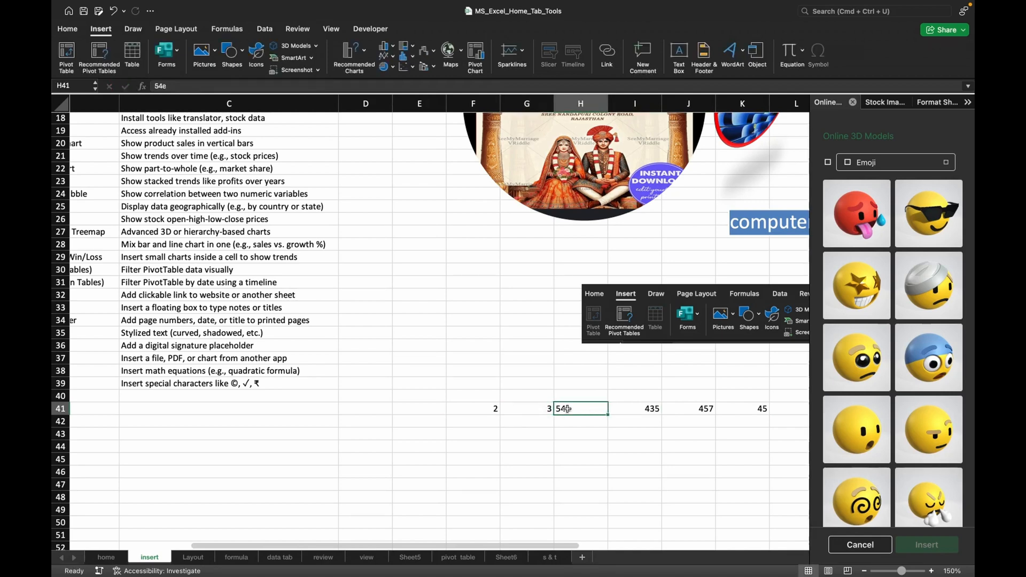
text(q354)
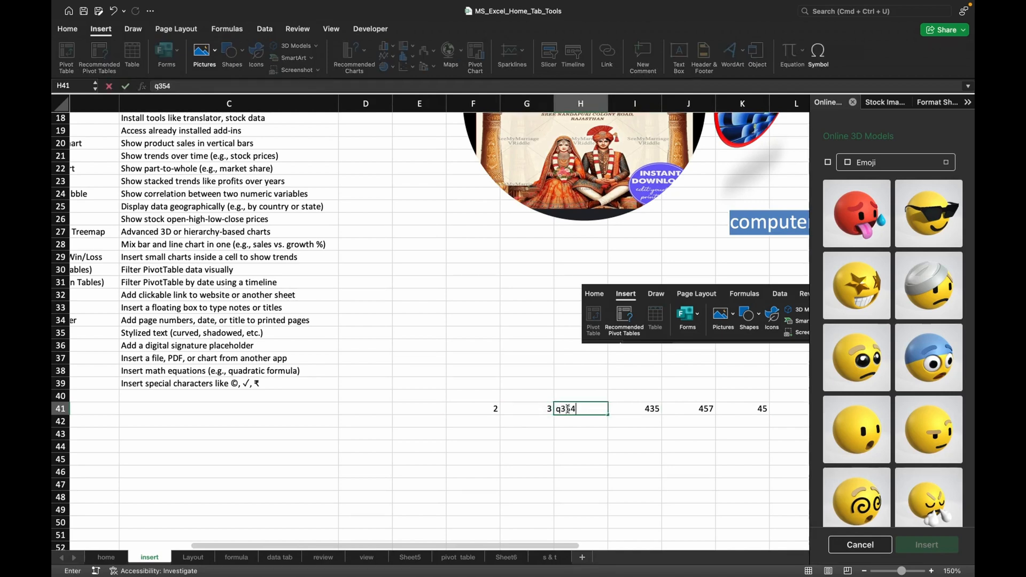
key(BackSpace)
key(BackSpace)
key(BackSpace)
text(54645)
Set cells G41 and F41 to 456 each.
click(543, 406)
text(456)
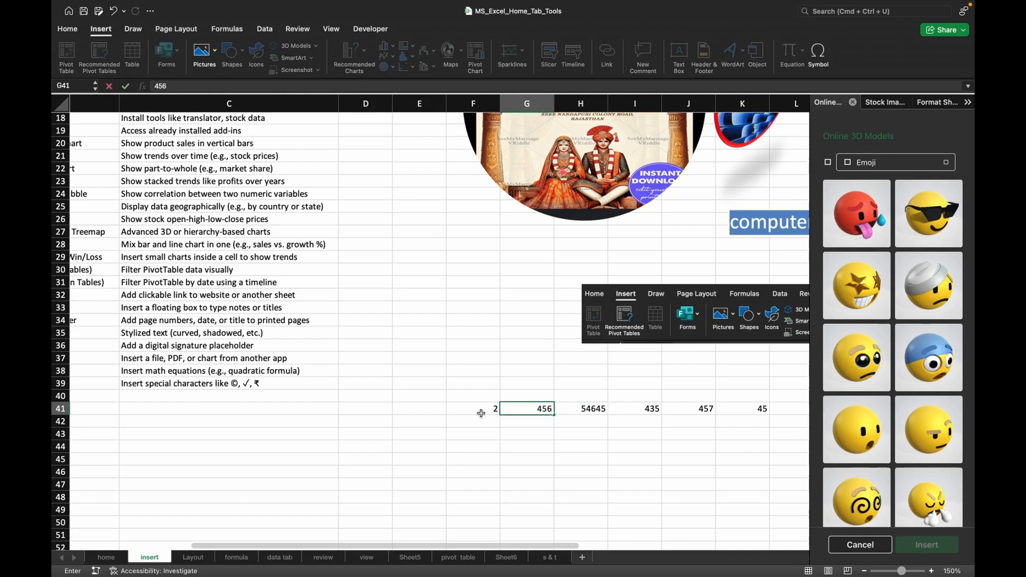
click(481, 413)
text(456)
Increase the height of row 41 to about six times the standard row height.
scroll(555, 430, left, 2)
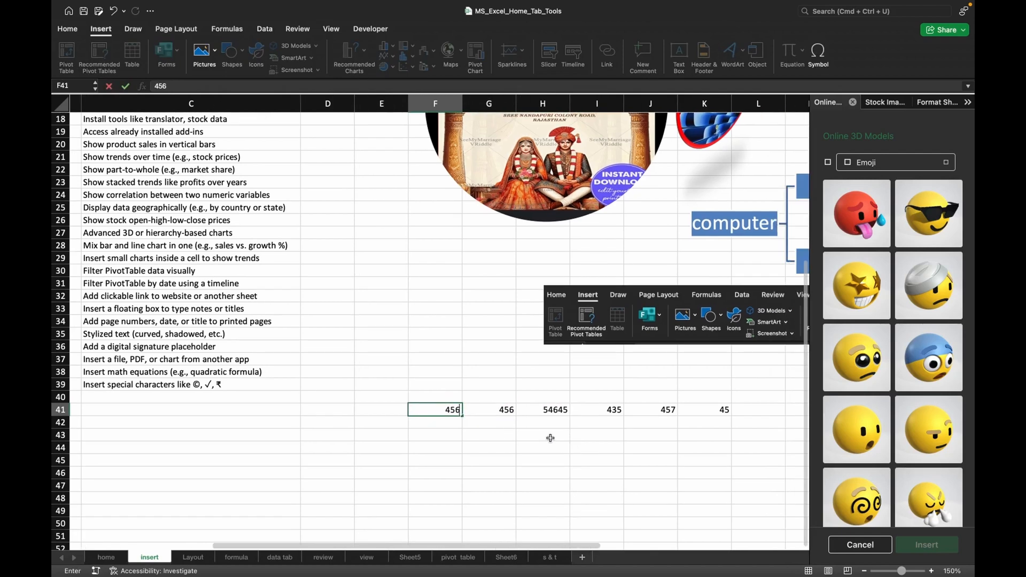
scroll(556, 434, left, 2)
scroll(230, 426, left, 5)
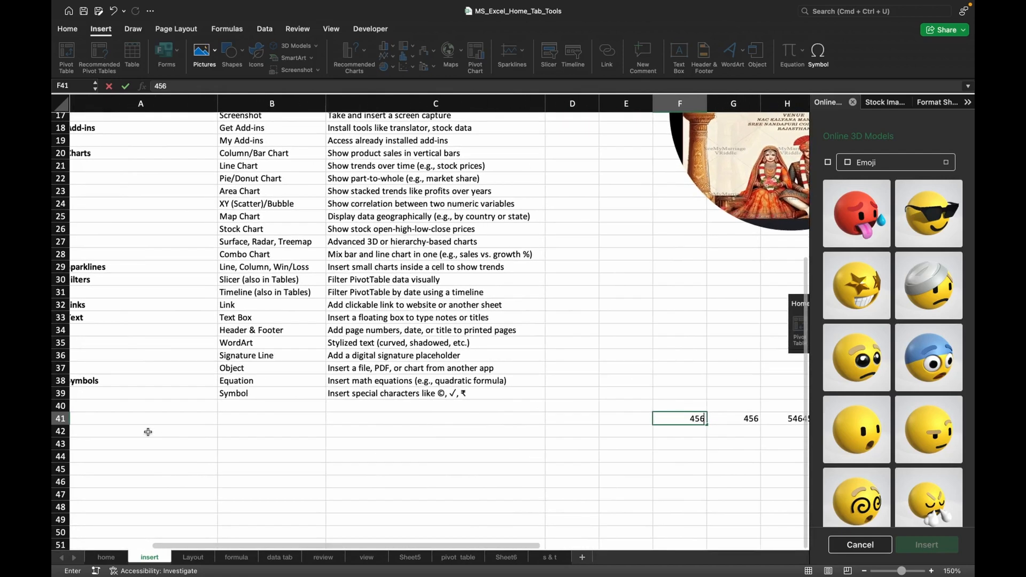
click(60, 422)
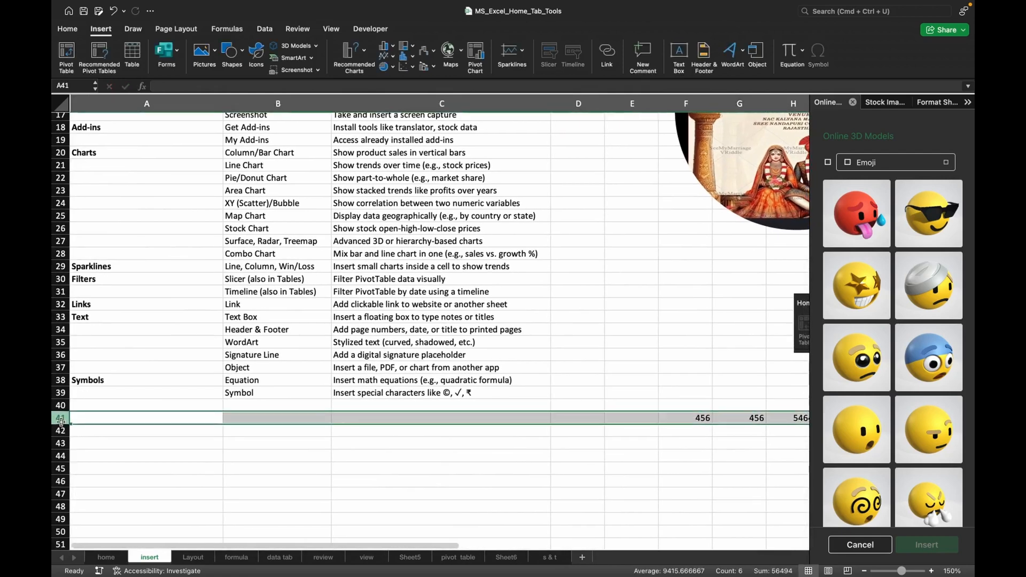
drag(60, 424, 60, 480)
Create a line sparkline in cell L41 from the data range F41:K41.
scroll(399, 404, right, 5)
scroll(399, 404, down, 2)
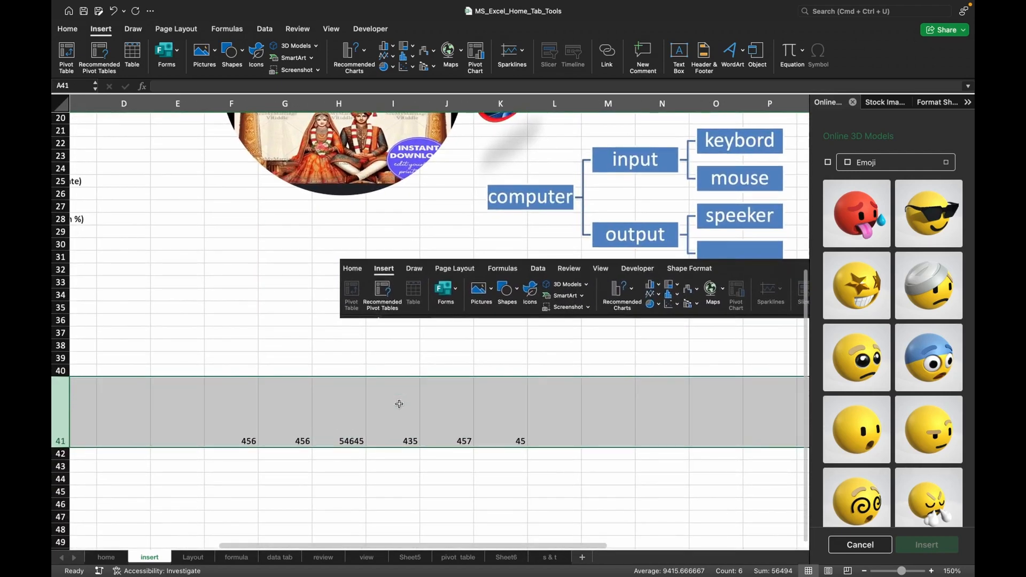
click(236, 413)
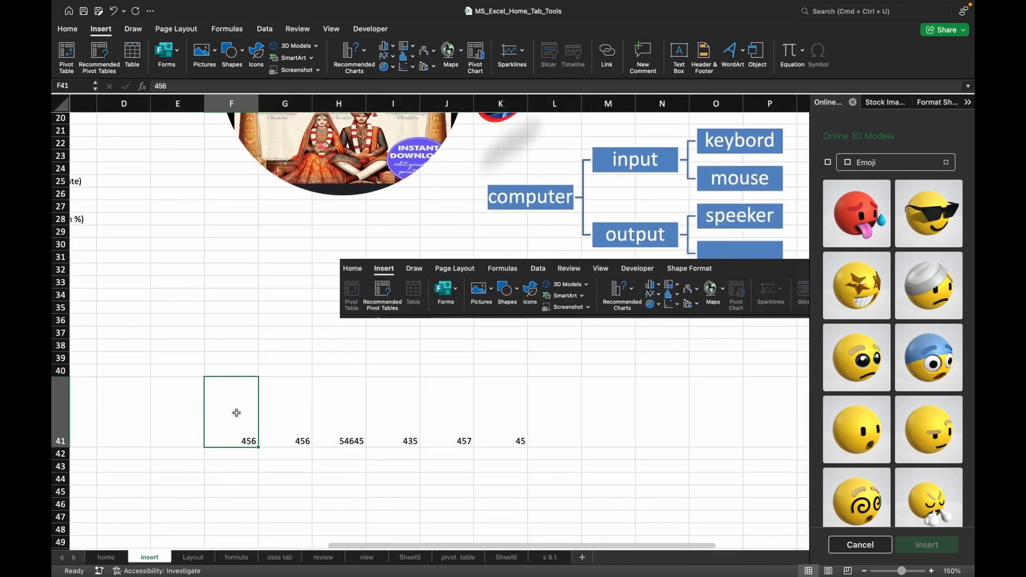
scroll(235, 413, left, 4)
scroll(240, 408, right, 2)
scroll(240, 408, down, 2)
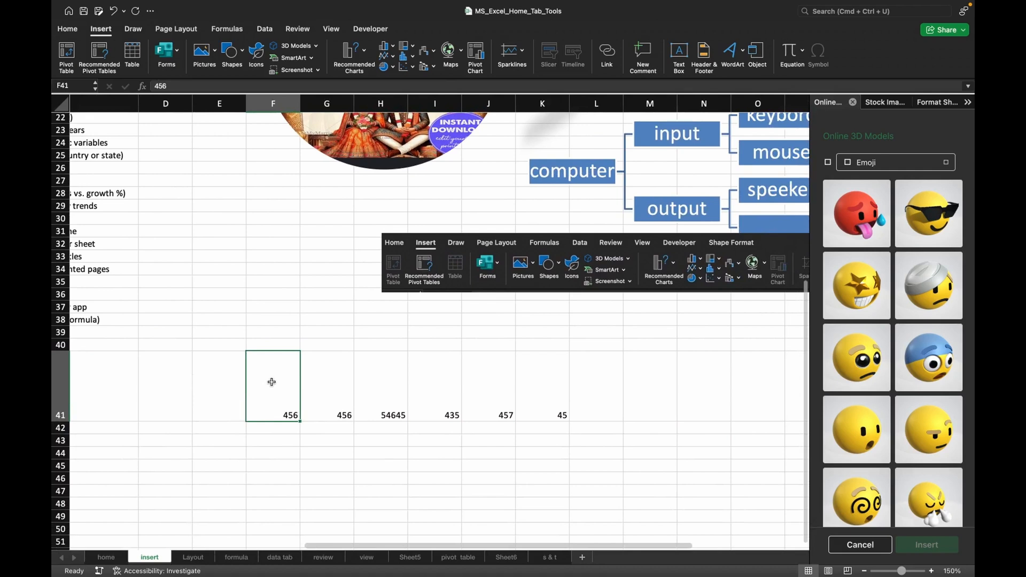
drag(271, 382, 536, 385)
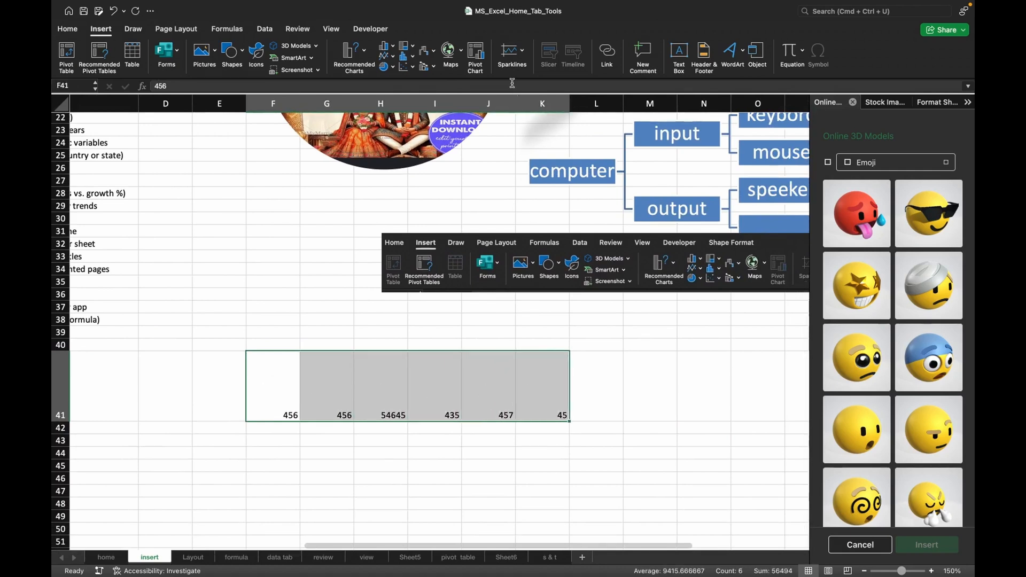
click(514, 53)
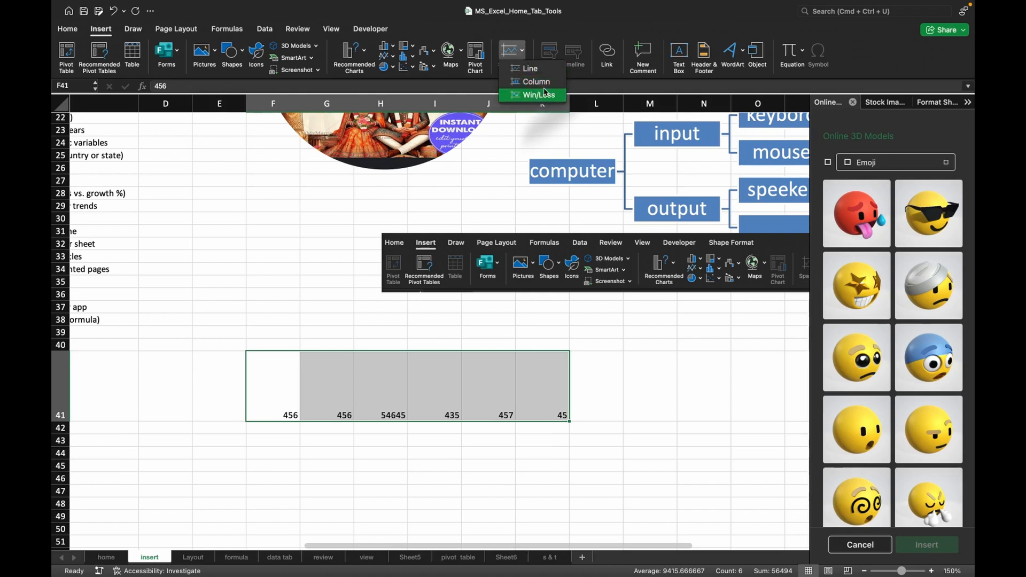
click(532, 69)
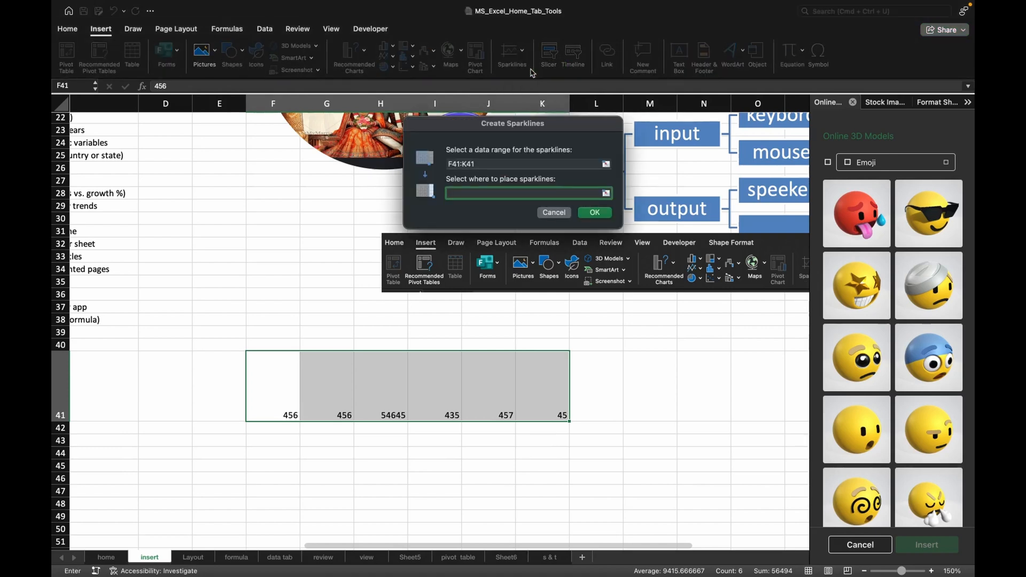
click(465, 192)
click(592, 367)
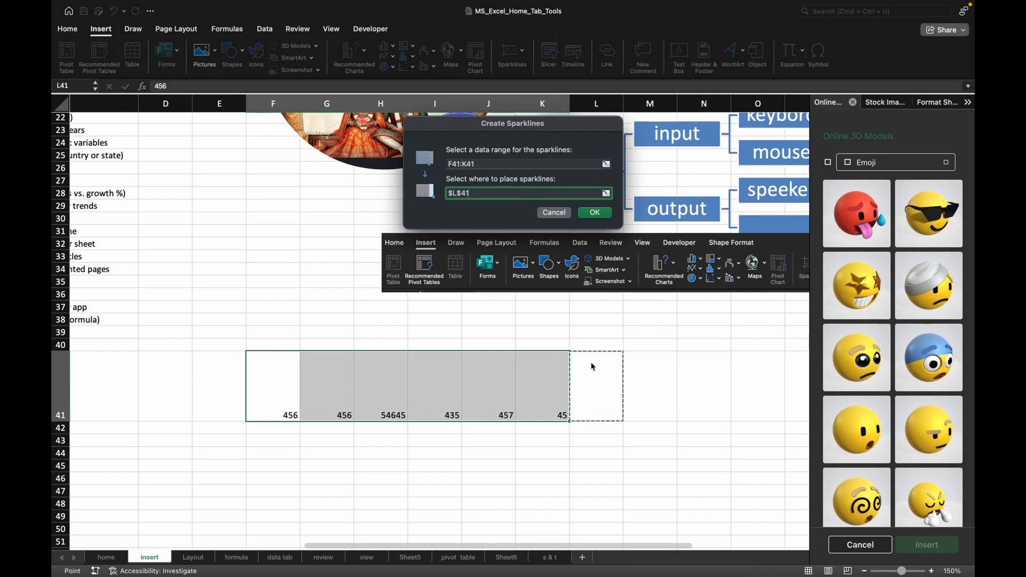
click(595, 213)
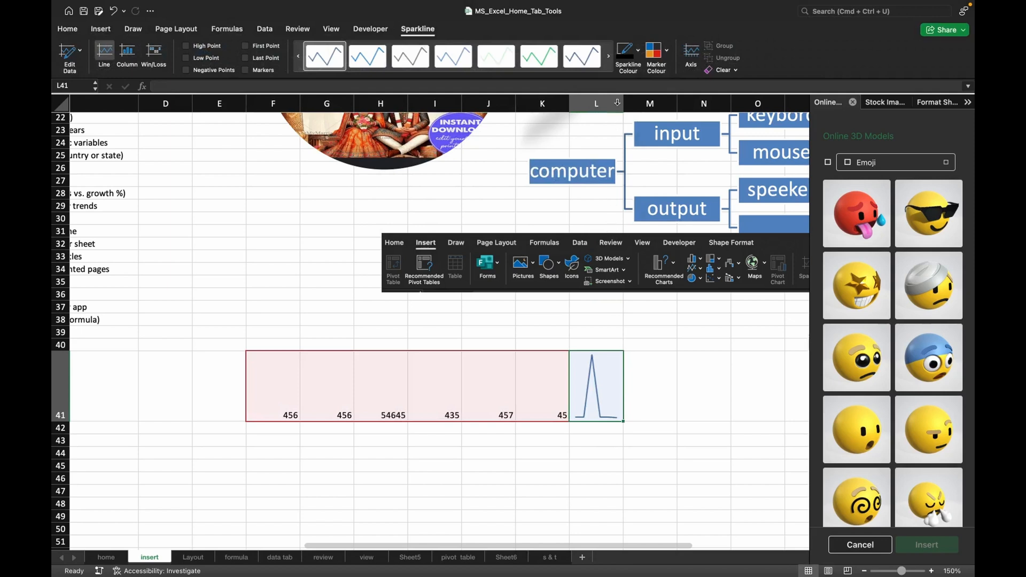
Widen column L to about twice its width and replace the value in cell H41 with 456.
drag(623, 103, 689, 98)
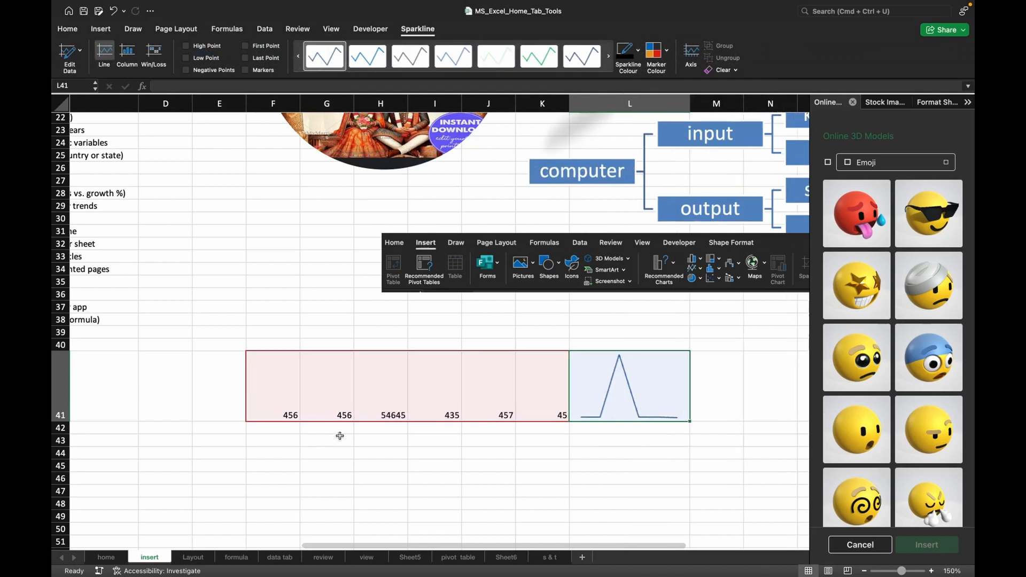
click(376, 410)
text(456)
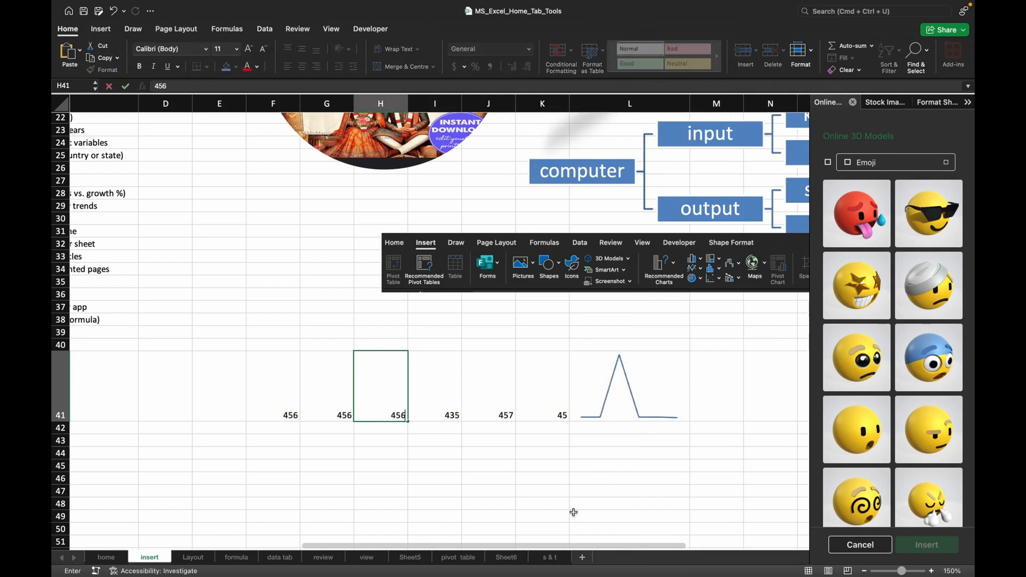
click(612, 525)
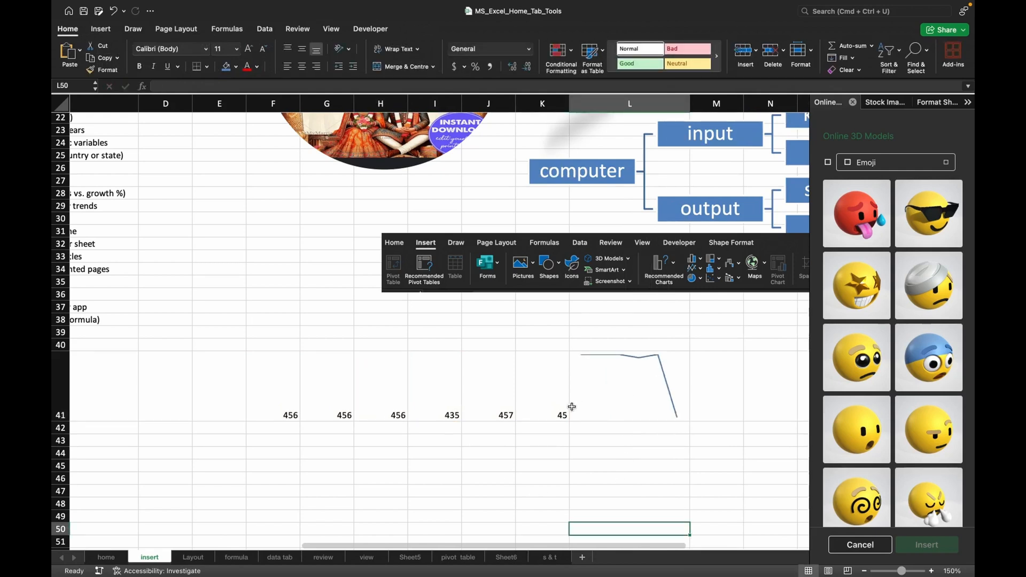
Replace the value in cell K41 with 655.
click(551, 412)
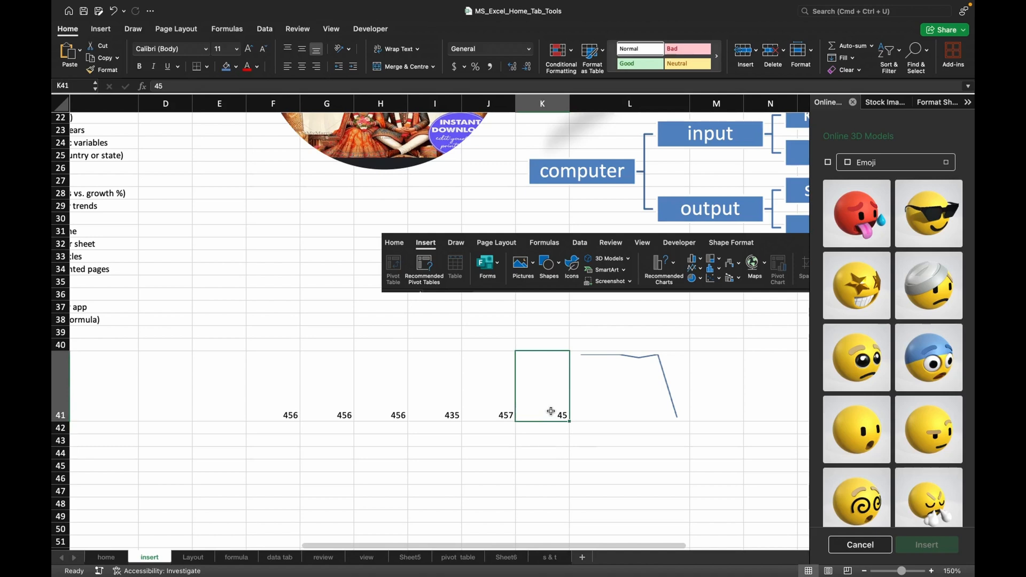
text(6554)
key(BackSpace)
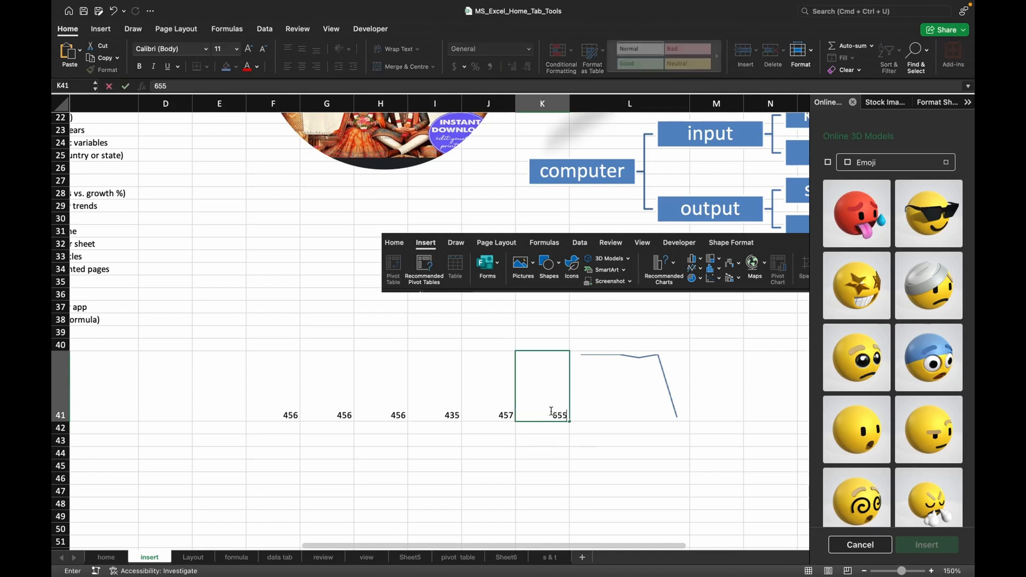
click(584, 490)
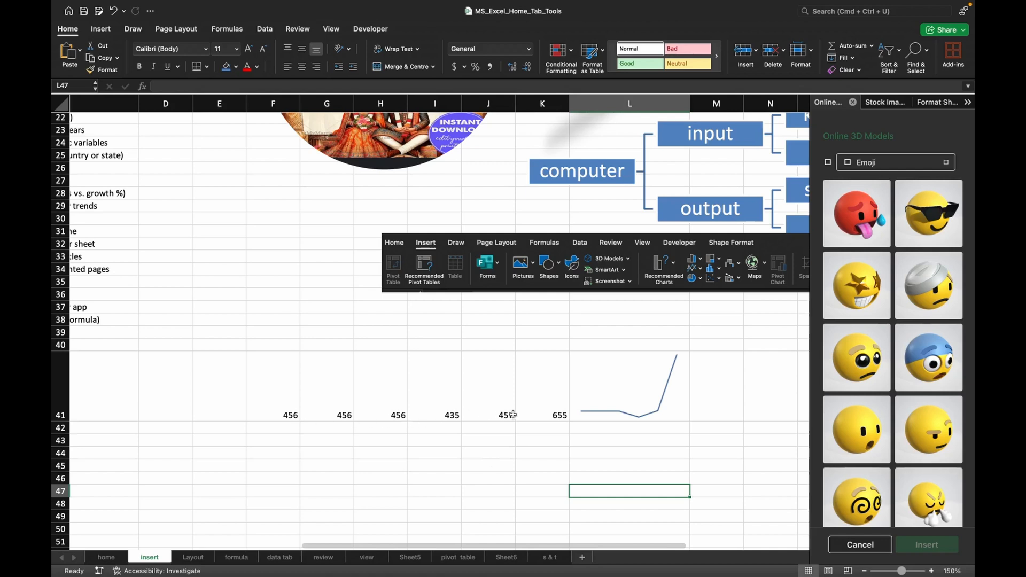
Change the value in cell K41 to 465.
click(544, 416)
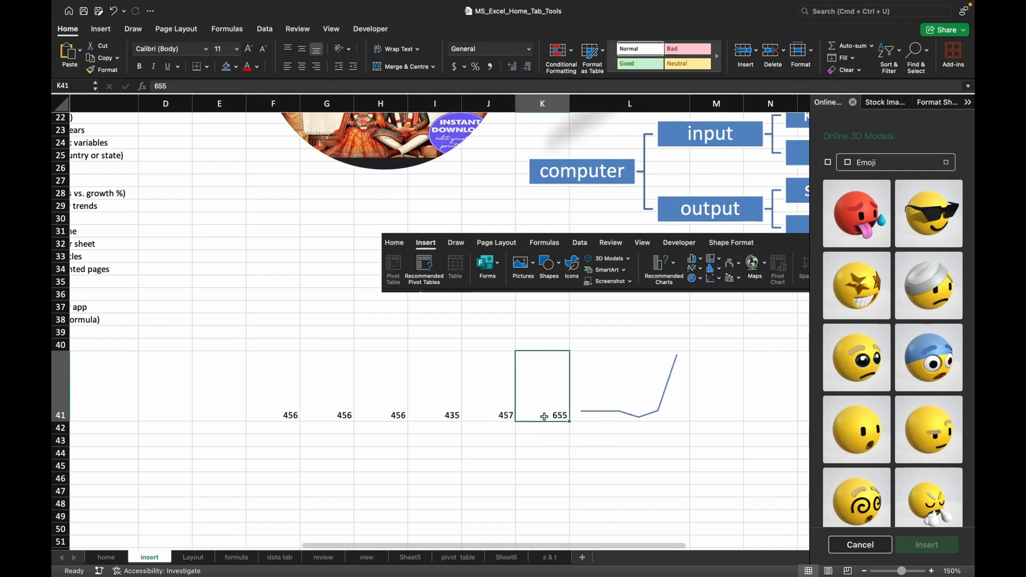
text(465)
click(644, 475)
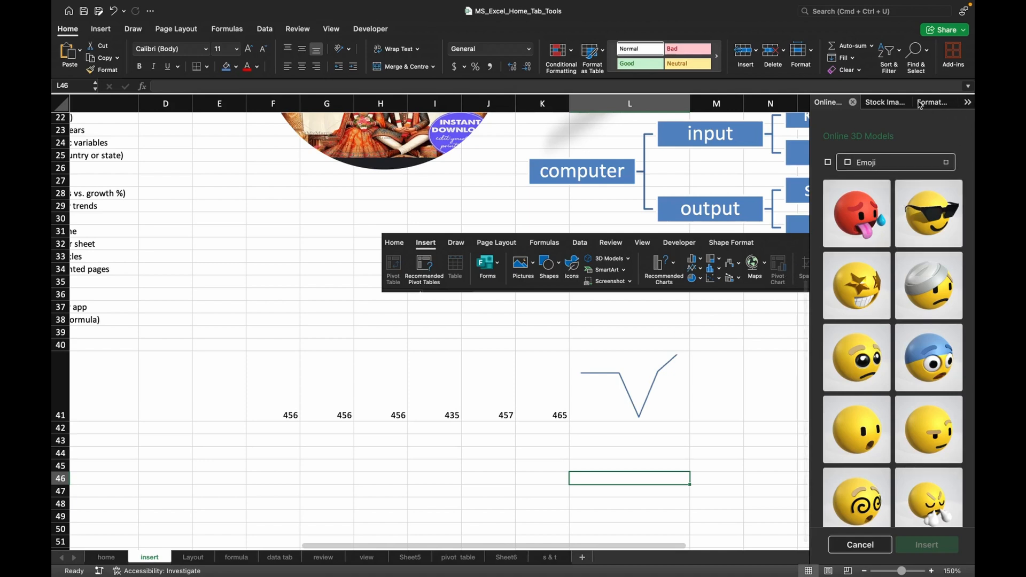
Close the Online 3D Models, Stock Images, Format Shape and Selection panes.
click(852, 102)
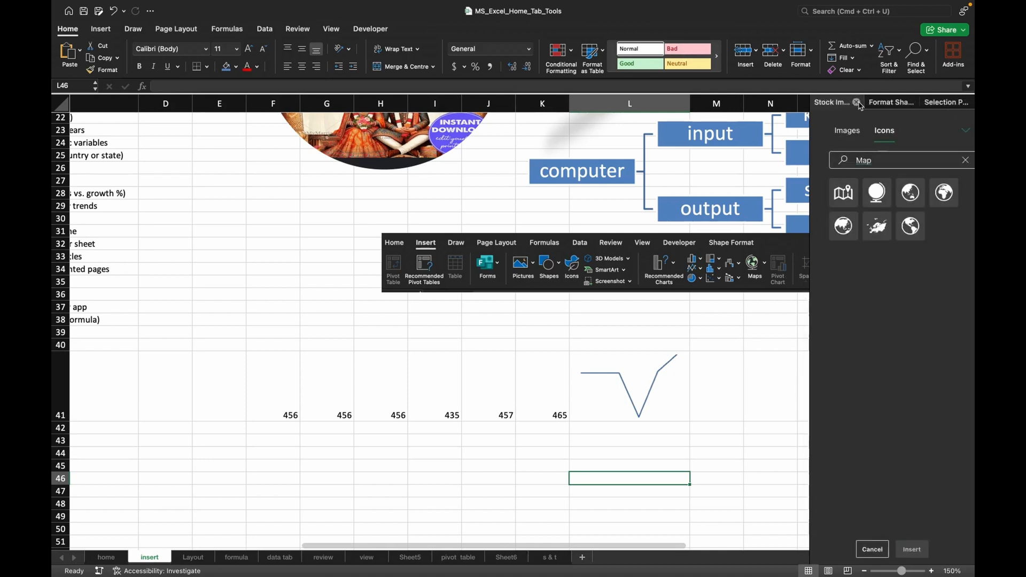
click(857, 103)
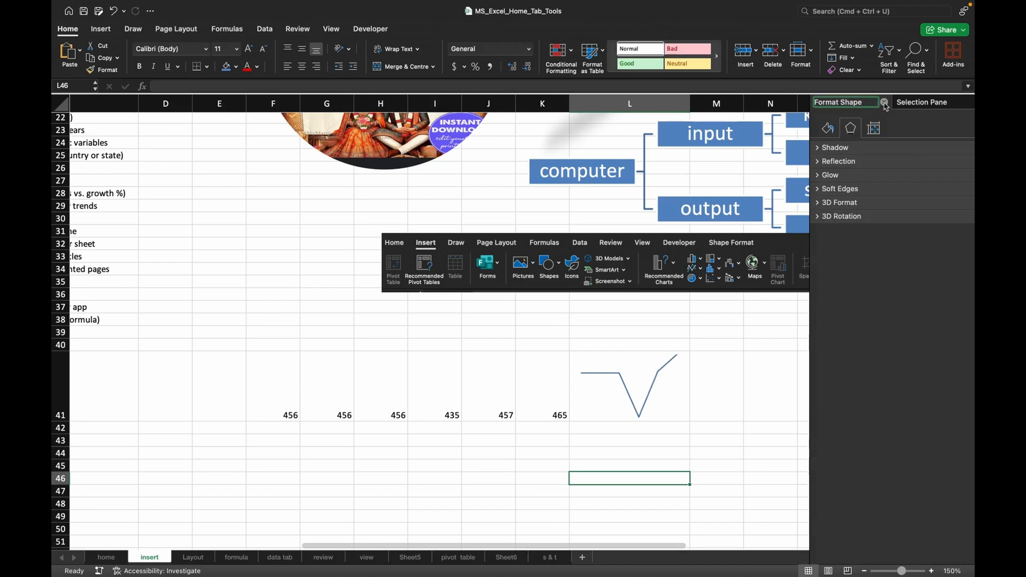
click(885, 102)
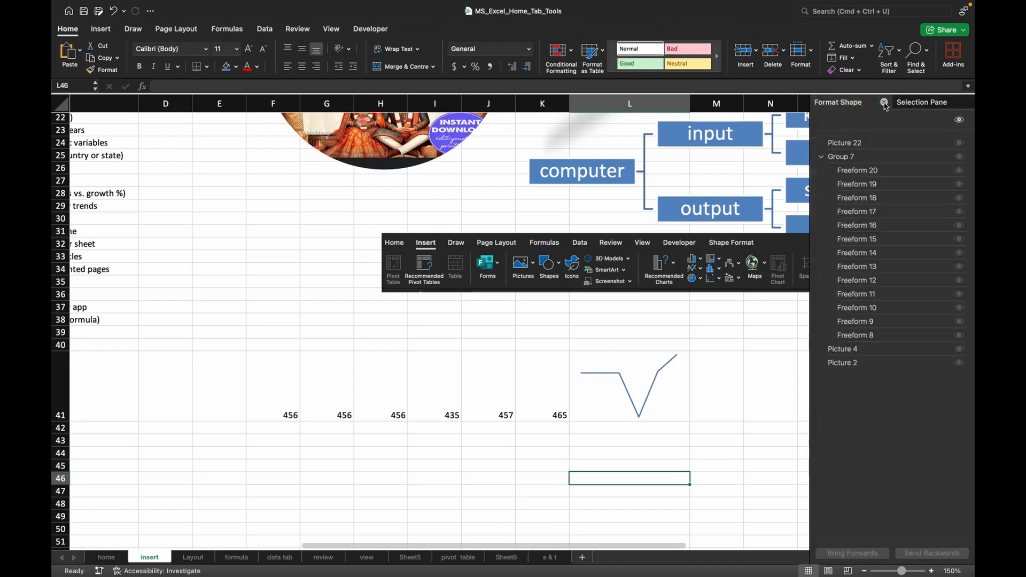
click(963, 103)
Convert the line sparkline in cell L41 to a column sparkline.
click(621, 405)
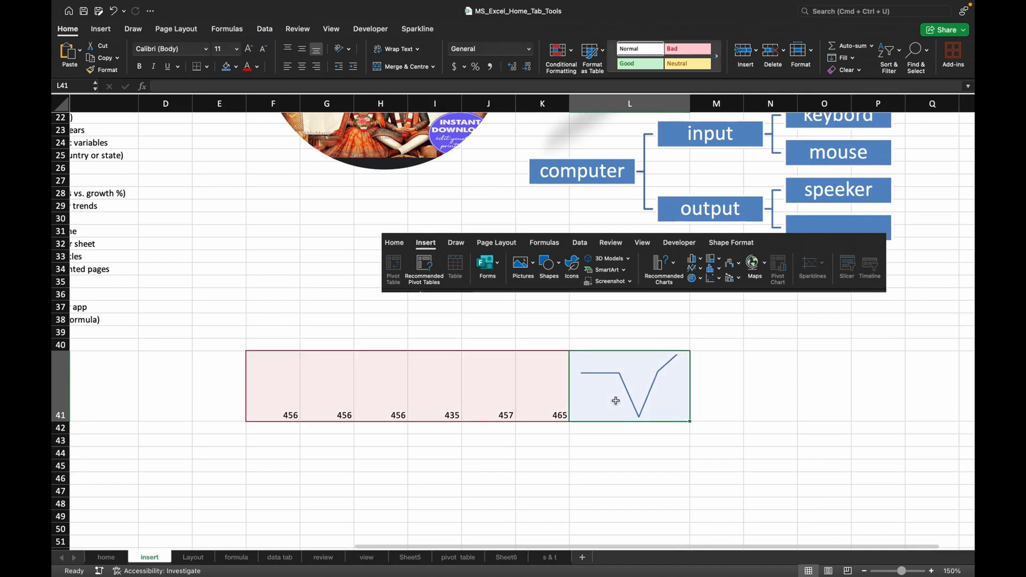
click(414, 33)
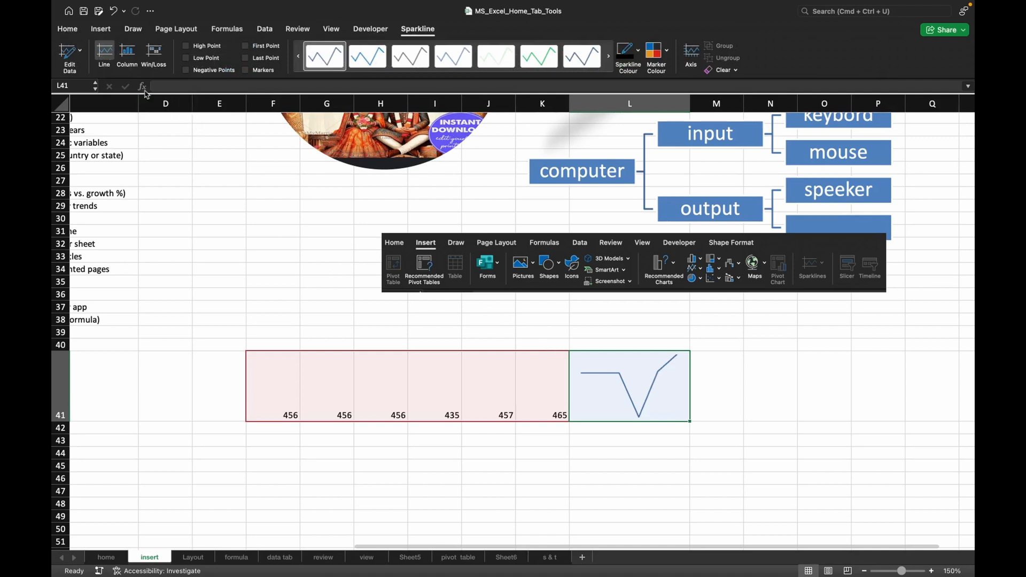
click(127, 53)
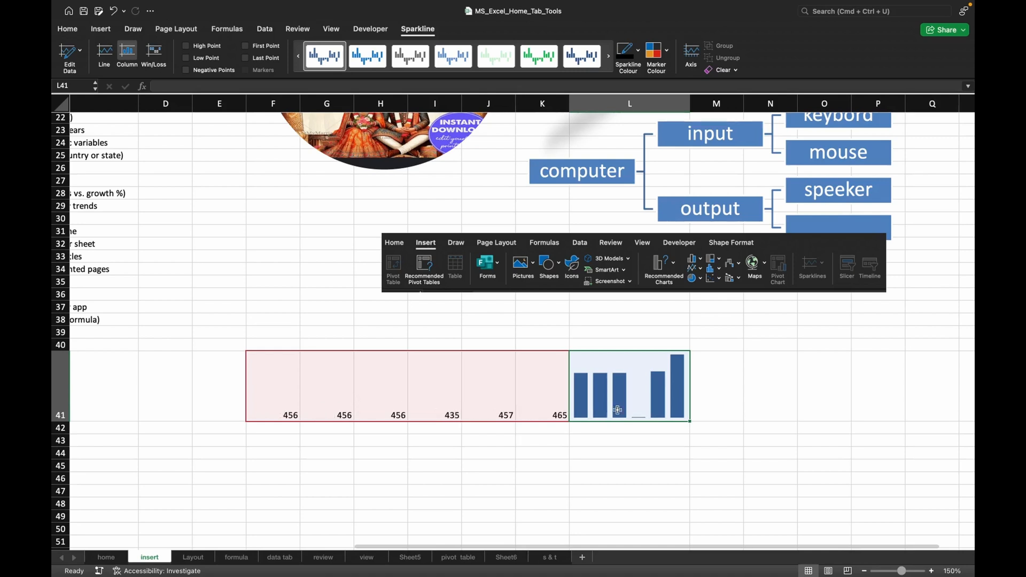
Replace the value in cell I41 with 485.
click(445, 414)
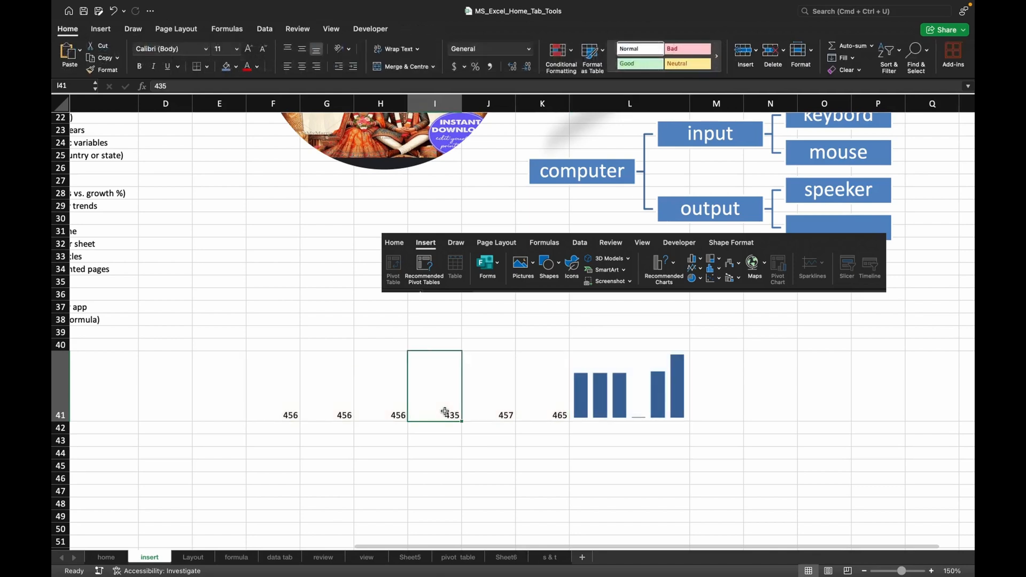
text(485)
click(615, 503)
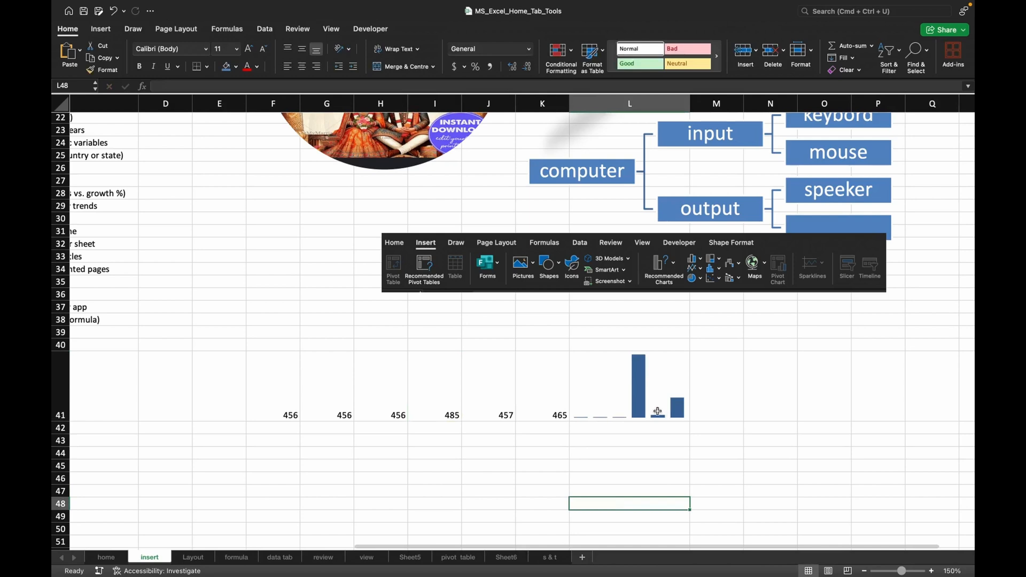
Set the value in cell I41 to 460.
click(432, 408)
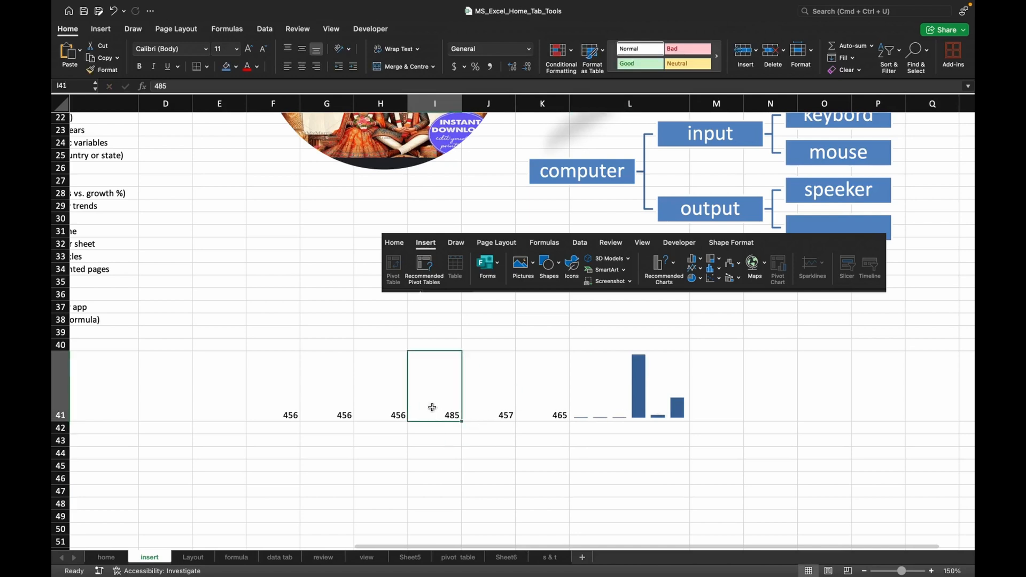
text(460)
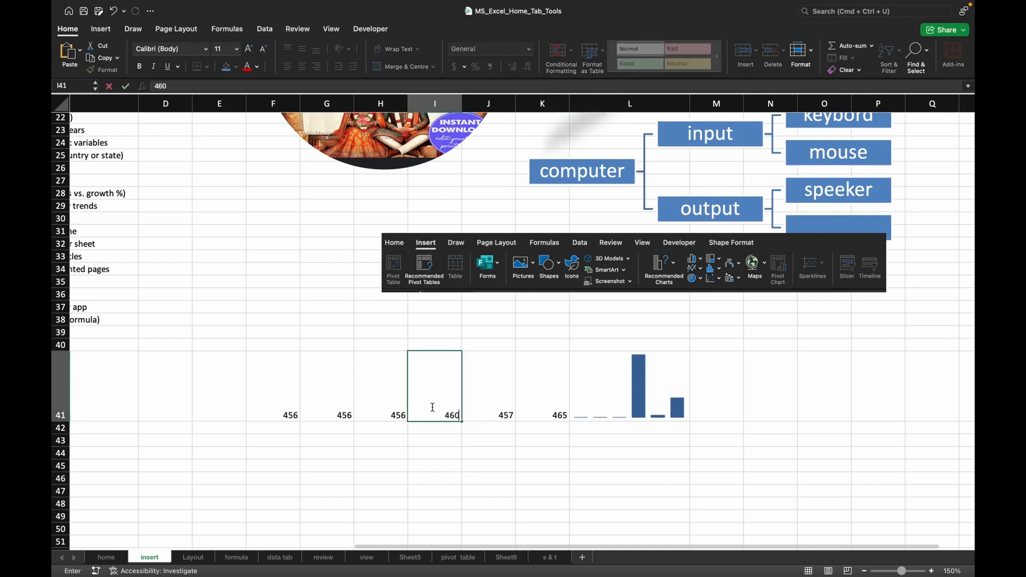
click(607, 481)
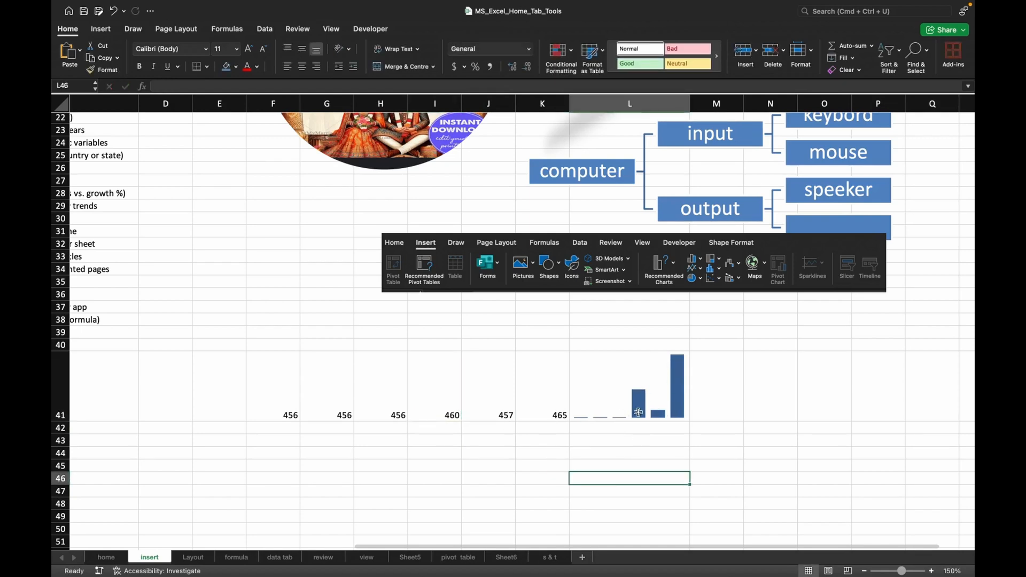
Highlight the high, low, negative, first and last points of the column sparkline in cell L41.
click(638, 408)
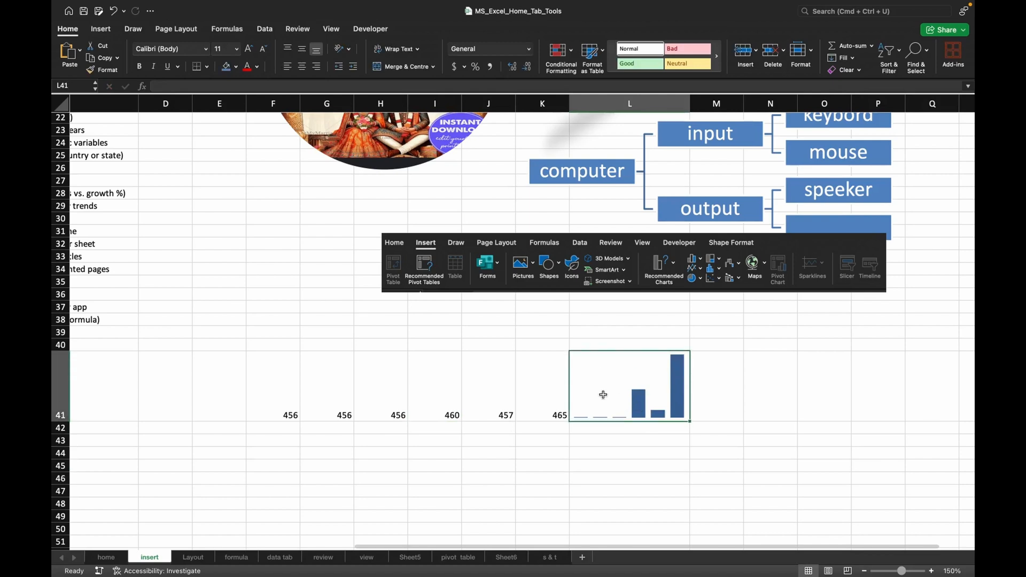
click(417, 29)
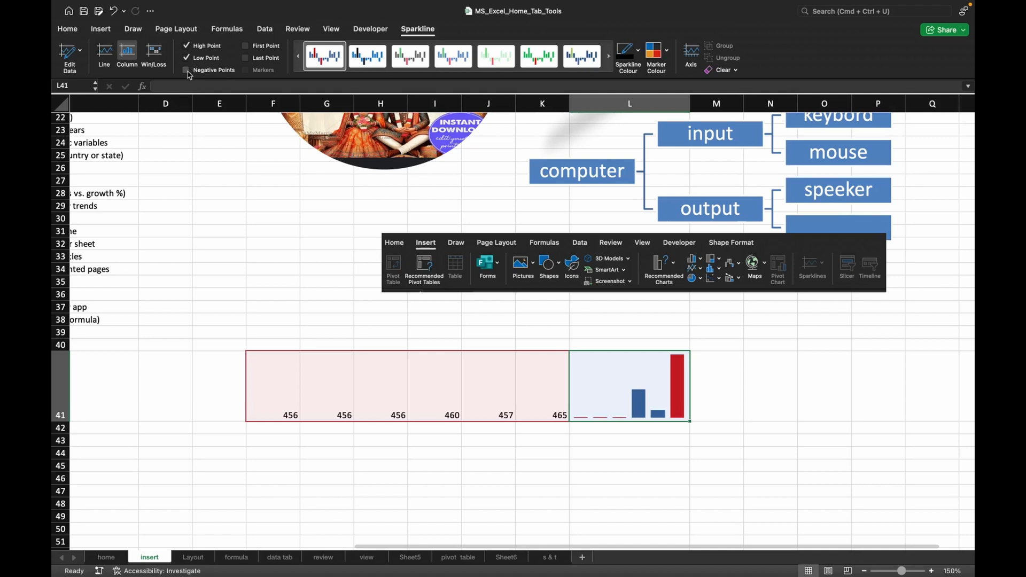
click(187, 71)
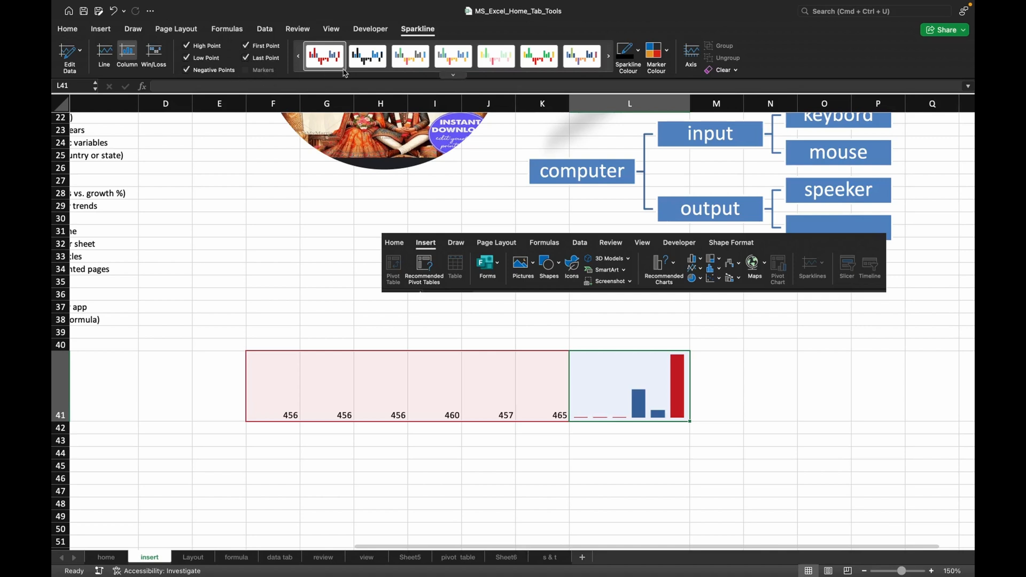
Try several preset styles on the L41 sparkline, finishing with the green one.
click(366, 64)
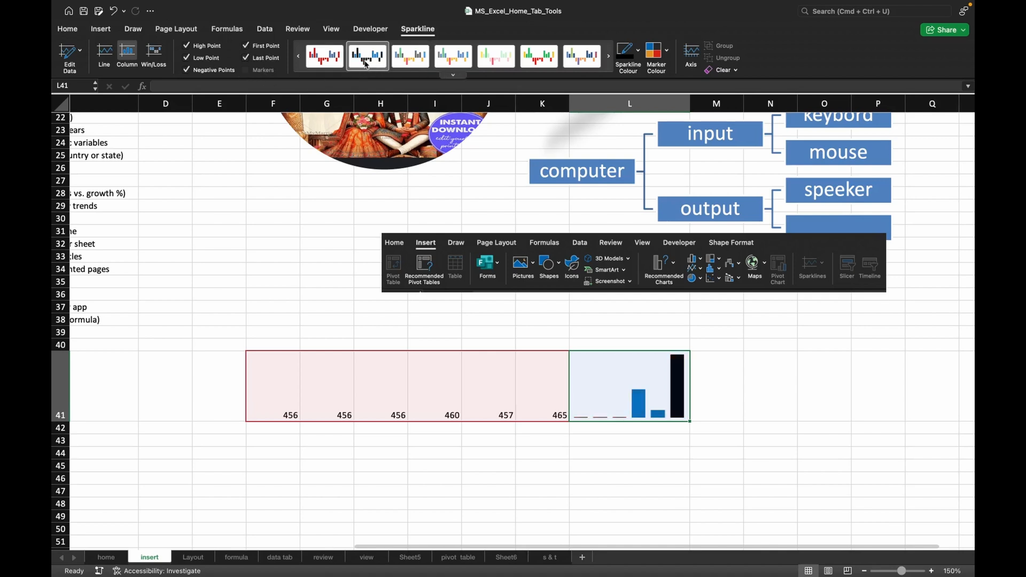
click(456, 61)
click(545, 61)
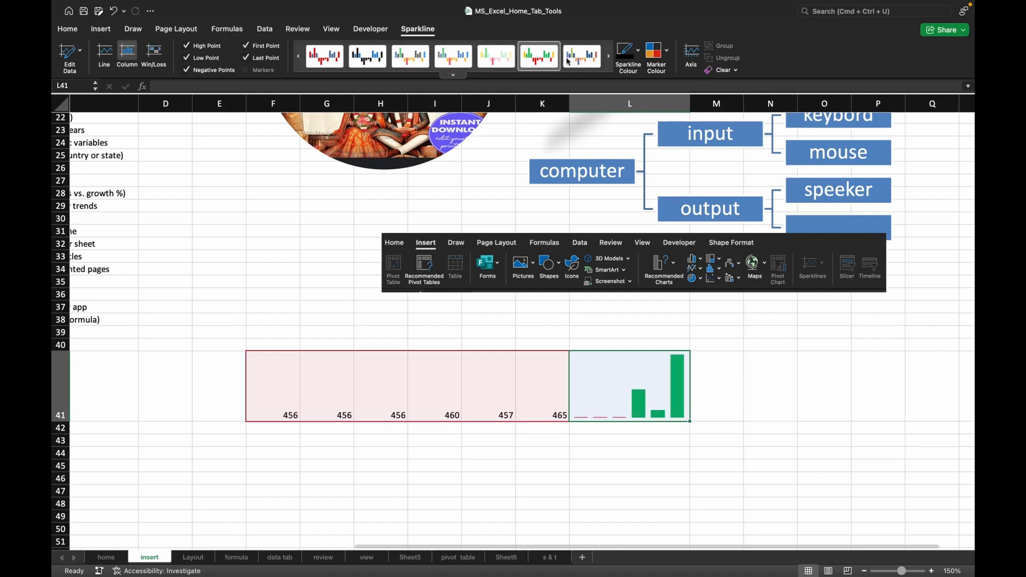
Change the L41 sparkline colour to standard red and look over the marker colour options.
click(639, 52)
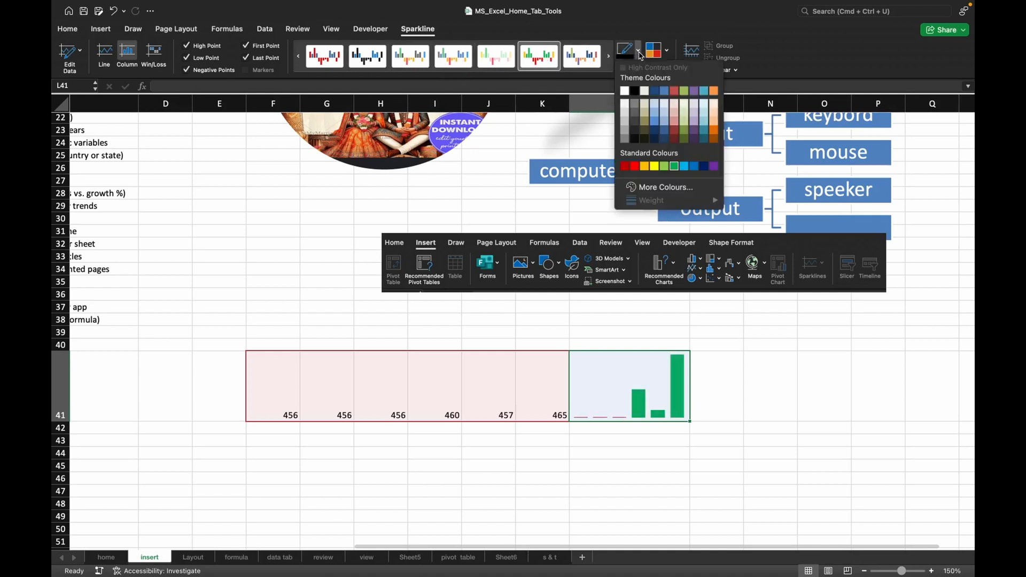
click(635, 167)
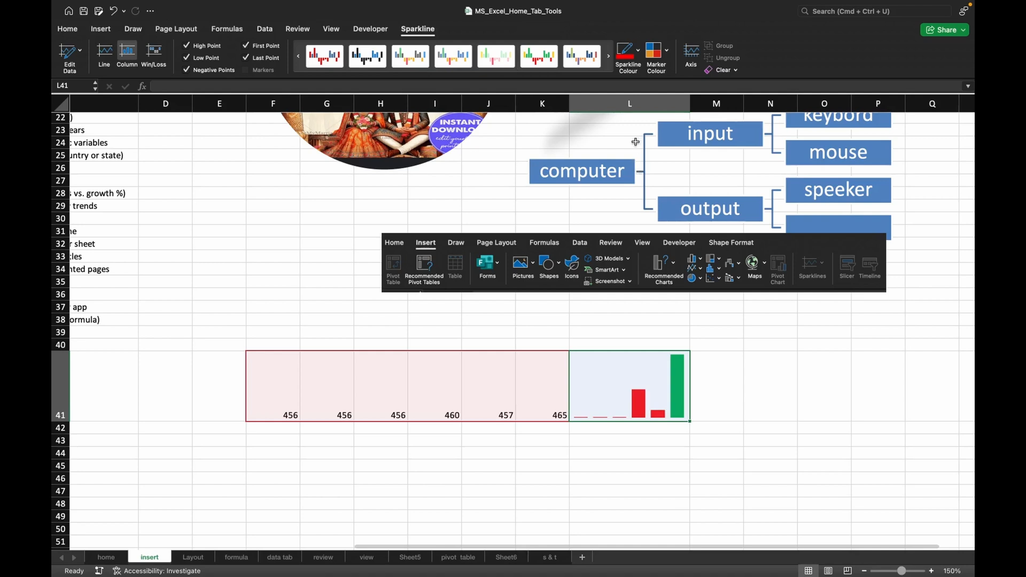
click(662, 68)
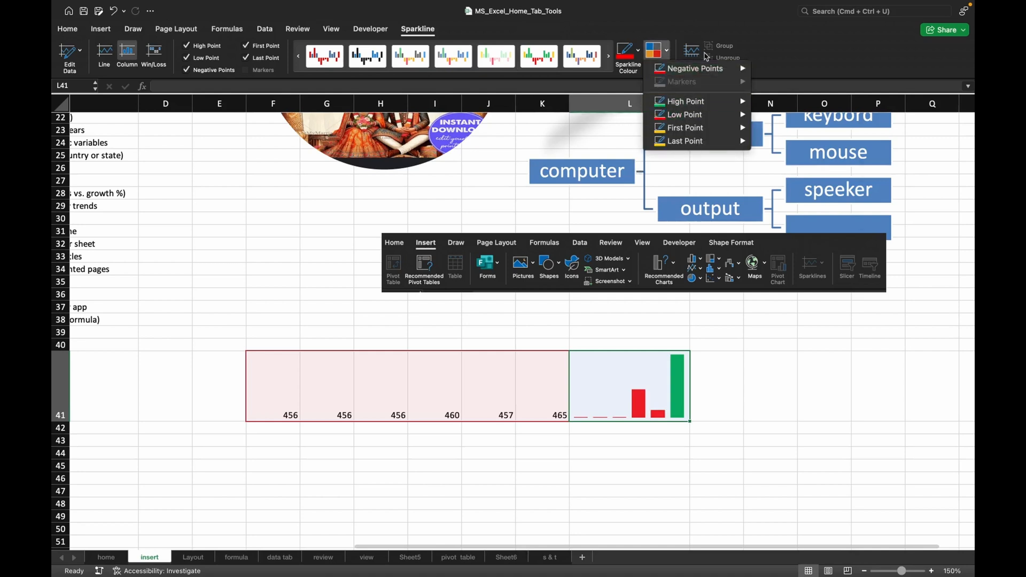
click(764, 51)
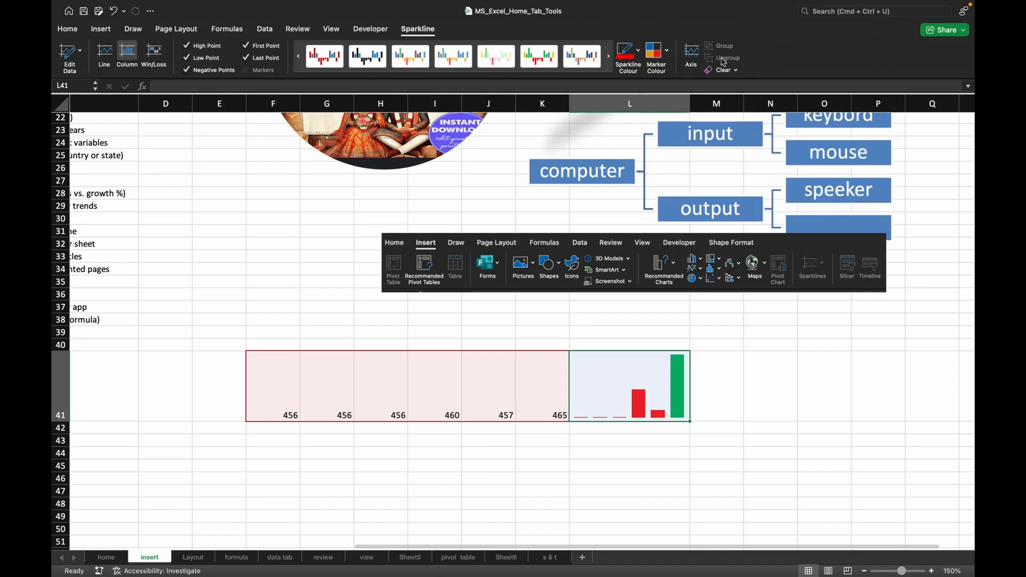
Switch the sparkline's horizontal axis to a date axis, using cells H41:K41 as the date range.
click(690, 59)
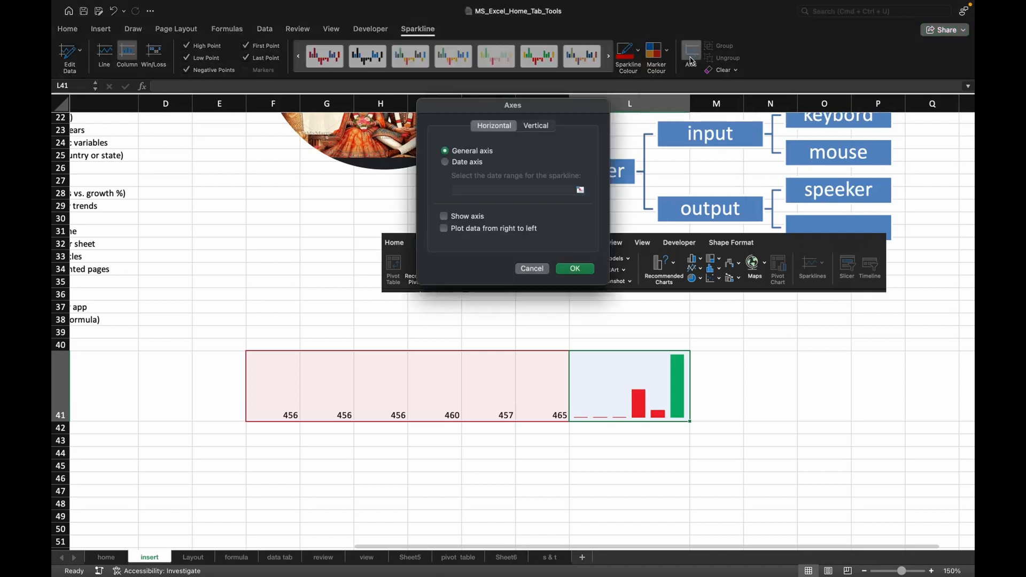
click(471, 165)
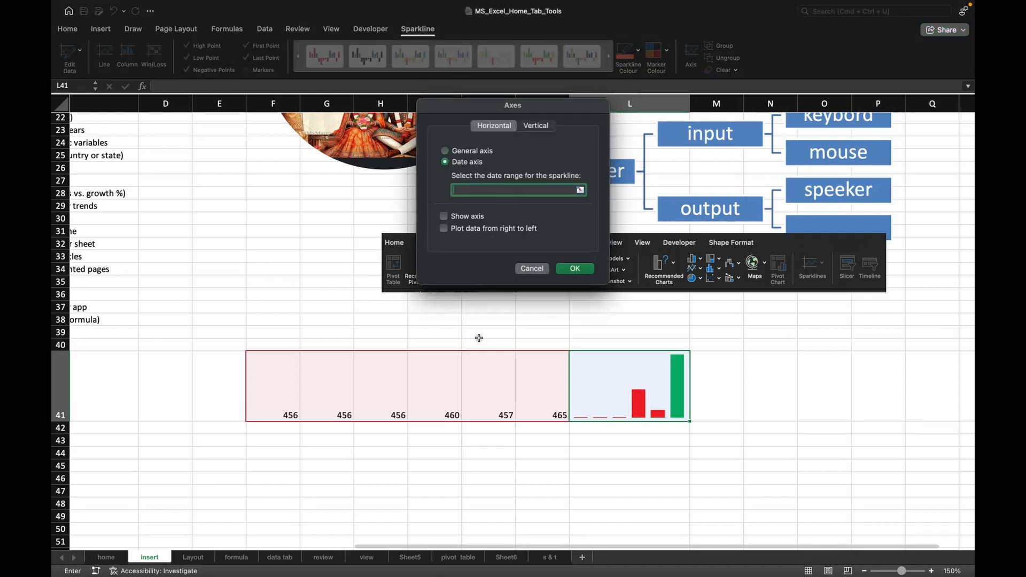
drag(391, 382, 535, 385)
click(575, 268)
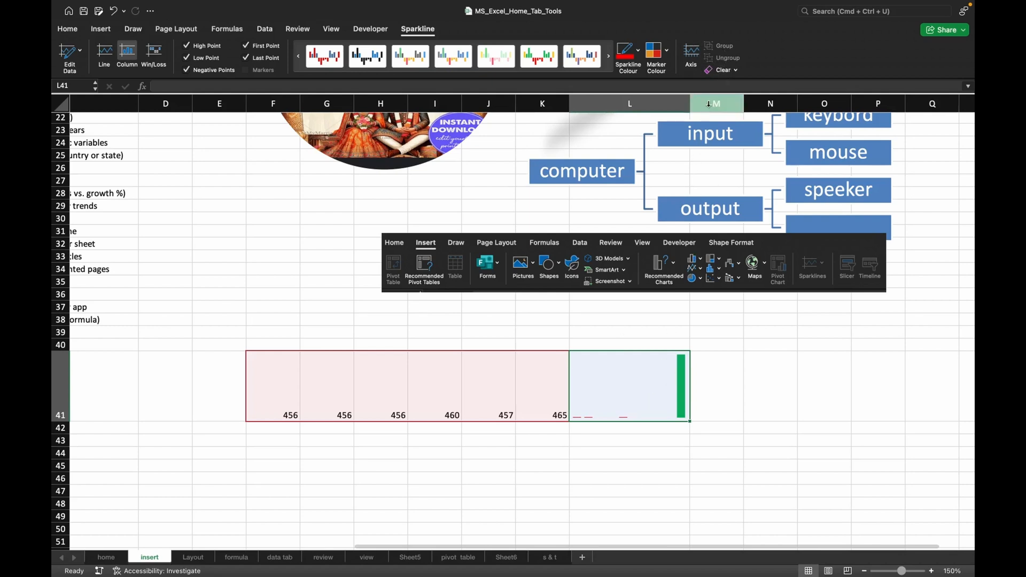
Clear the sparkline from cell L41.
click(726, 71)
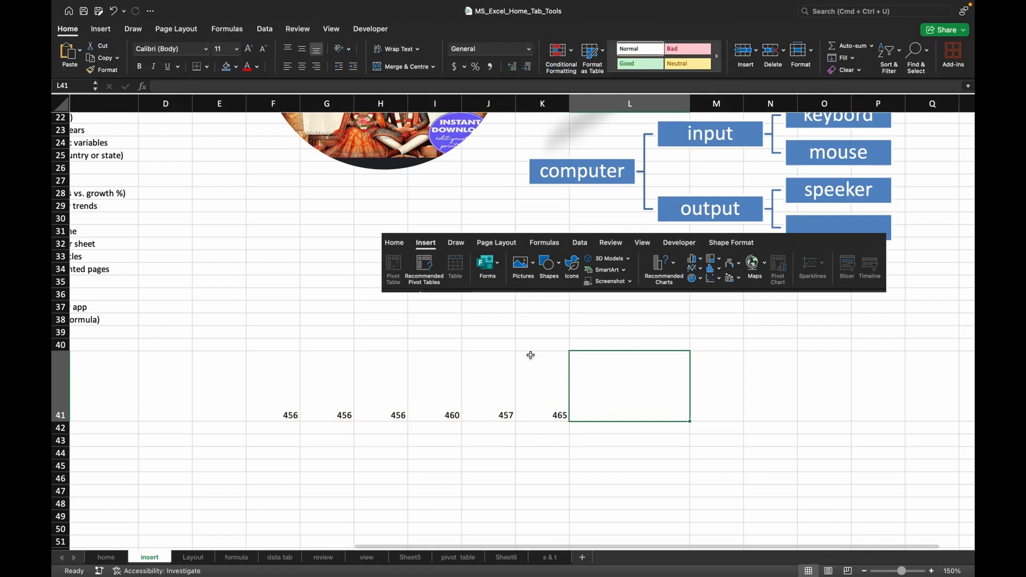
Review the available link types and link the ribbon screenshot picture to the web page google.com.
click(103, 33)
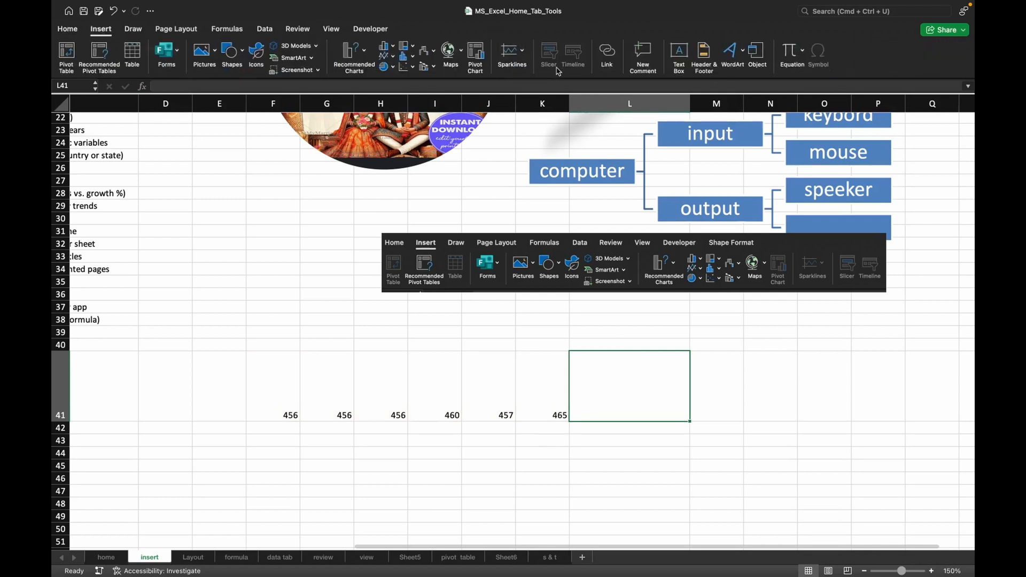
click(509, 267)
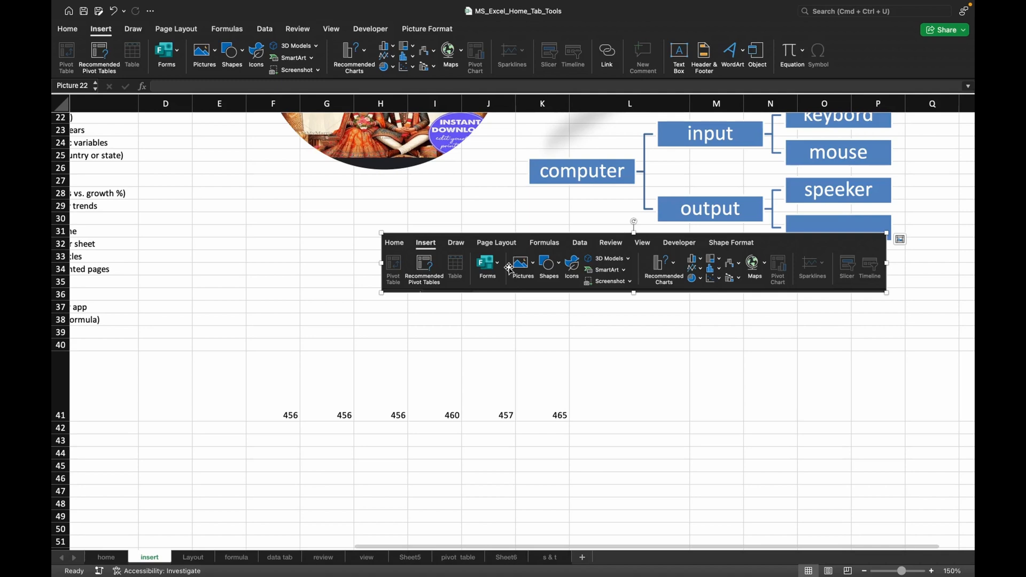
click(601, 62)
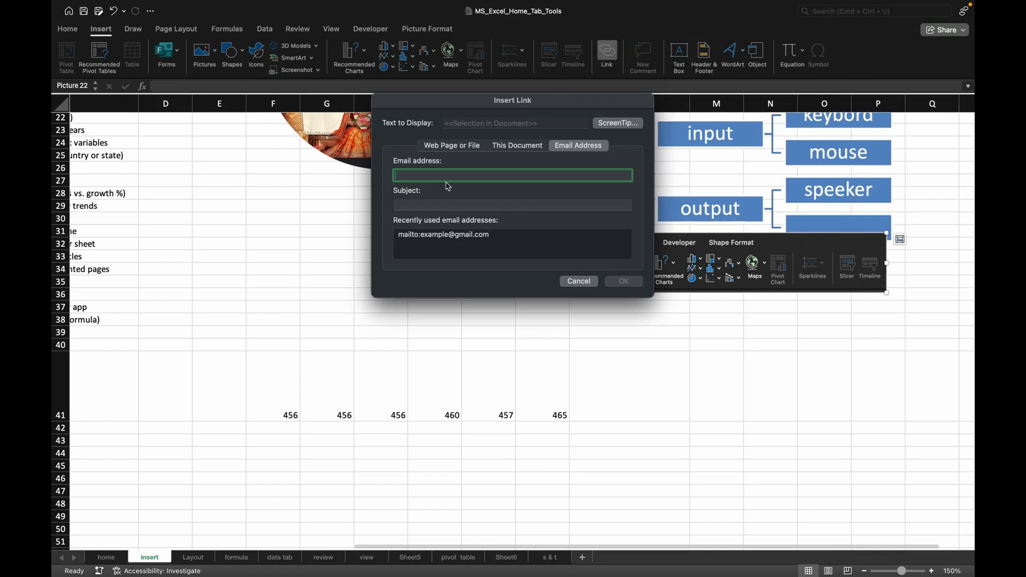
click(445, 148)
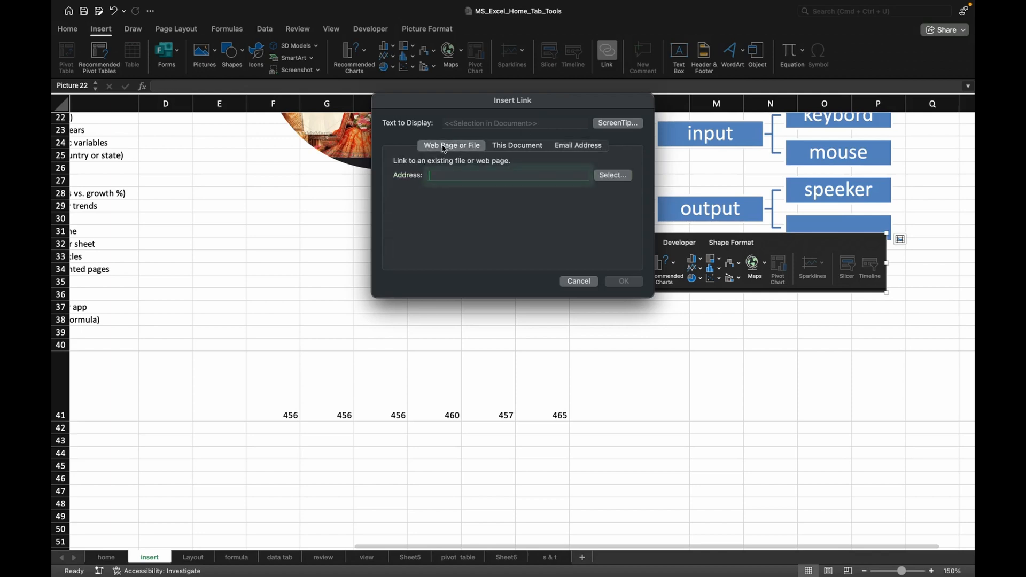
click(514, 149)
click(566, 152)
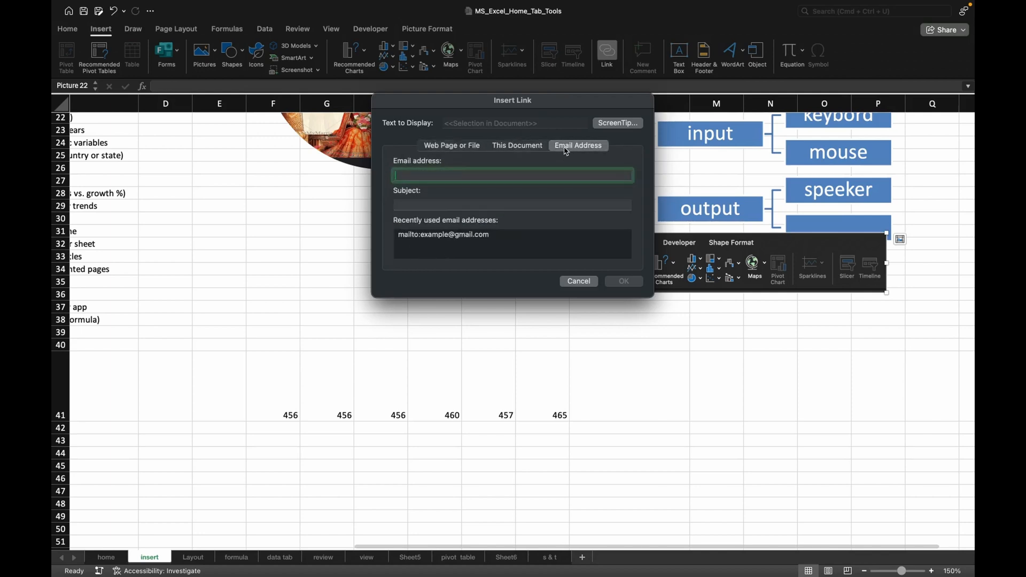
click(459, 153)
text(google.com)
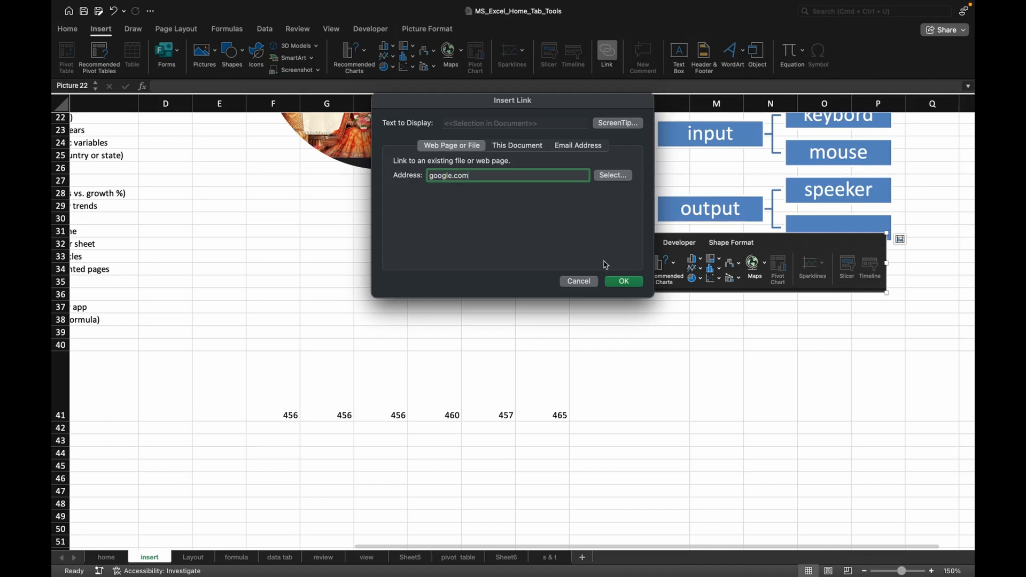
click(624, 281)
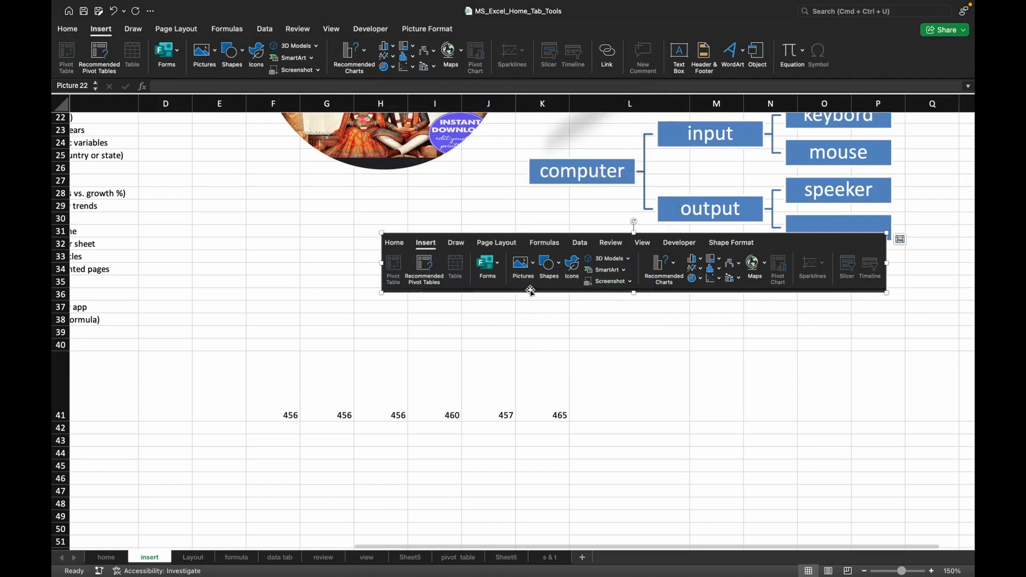
Check the link address on the ribbon screenshot picture and test the link after deselecting the picture.
mouse_move(530, 290)
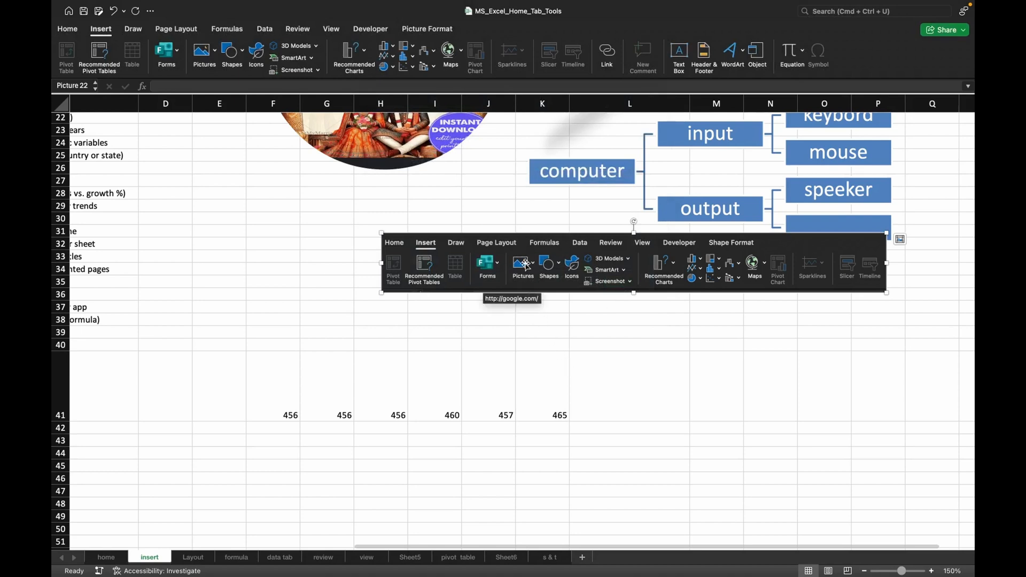
key(Escape)
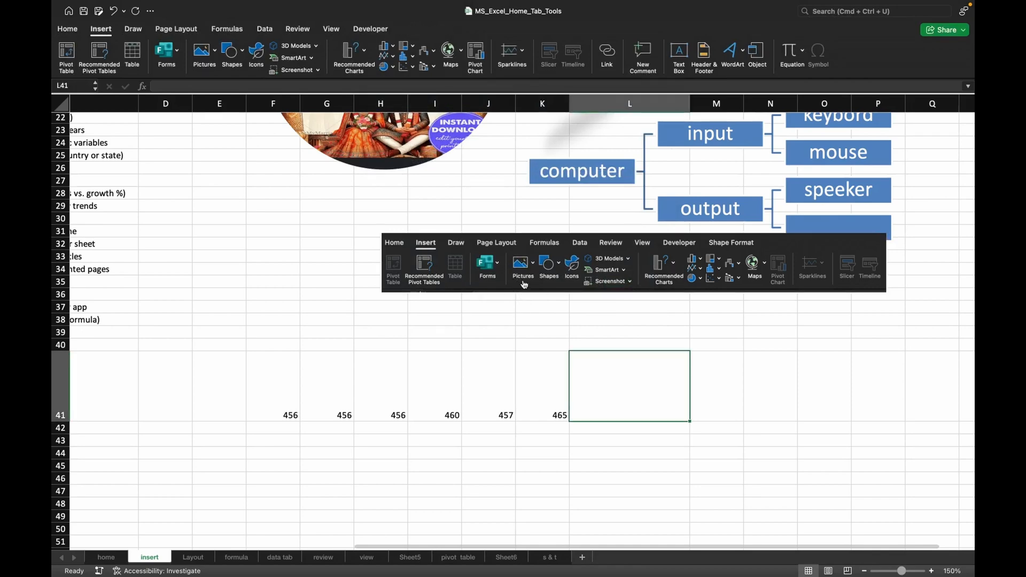
click(524, 283)
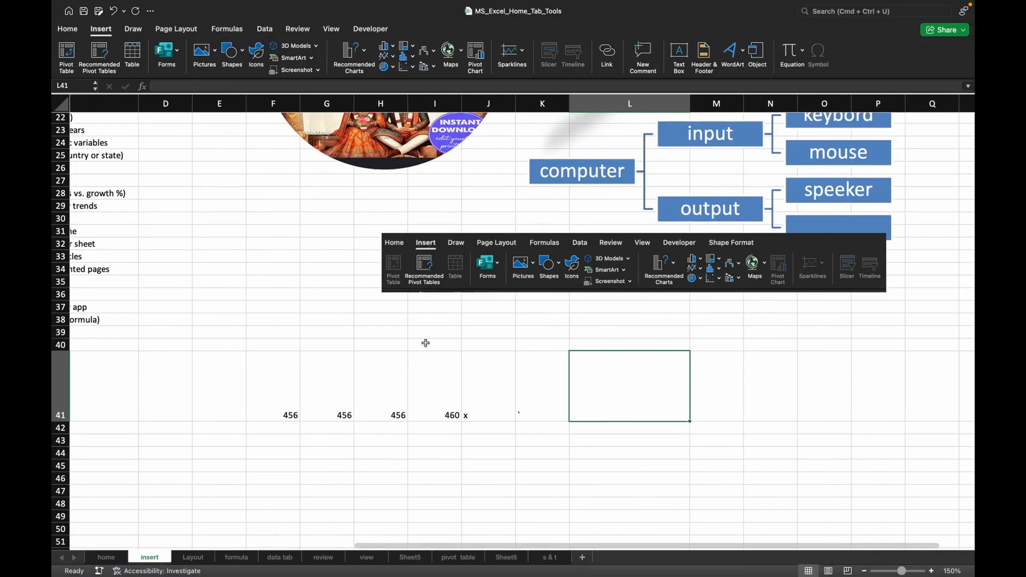
Add a comment reading "hello" to cell G41 and view it on the cell.
scroll(425, 342, up, 10)
scroll(426, 342, left, 3)
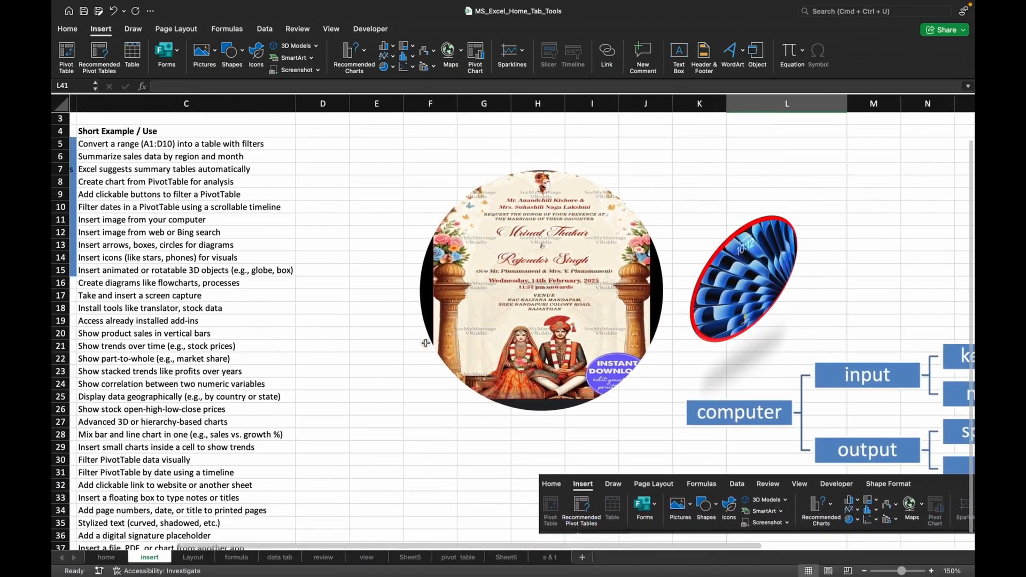
scroll(425, 343, down, 5)
scroll(426, 342, left, 1)
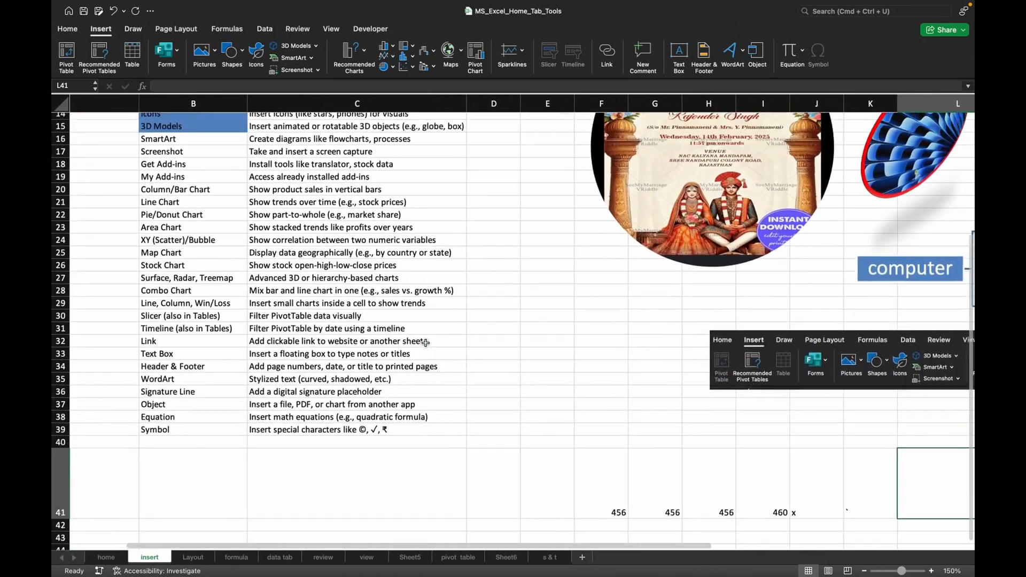
scroll(425, 343, up, 2)
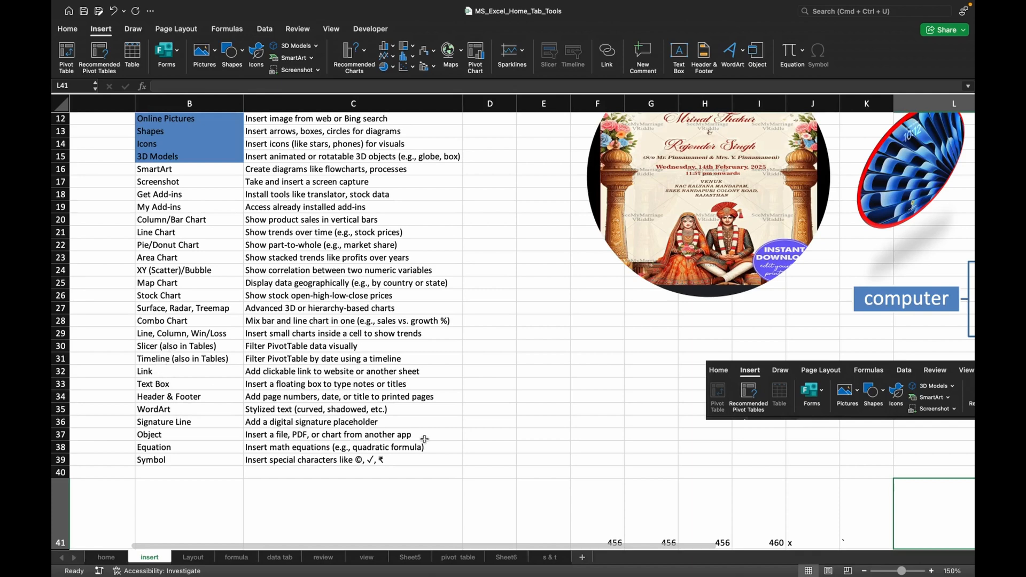
click(622, 437)
scroll(623, 437, down, 3)
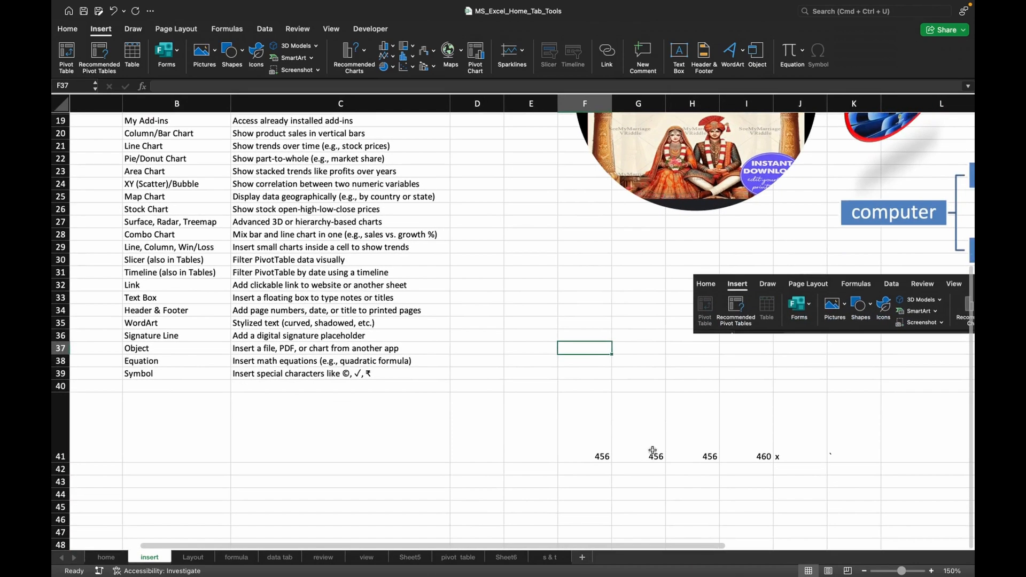
click(652, 452)
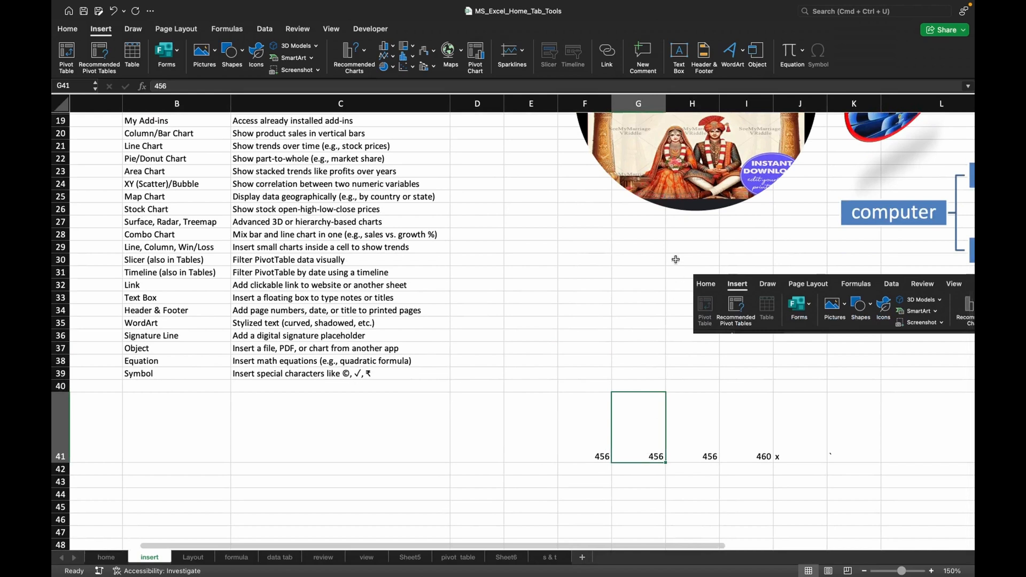
click(645, 55)
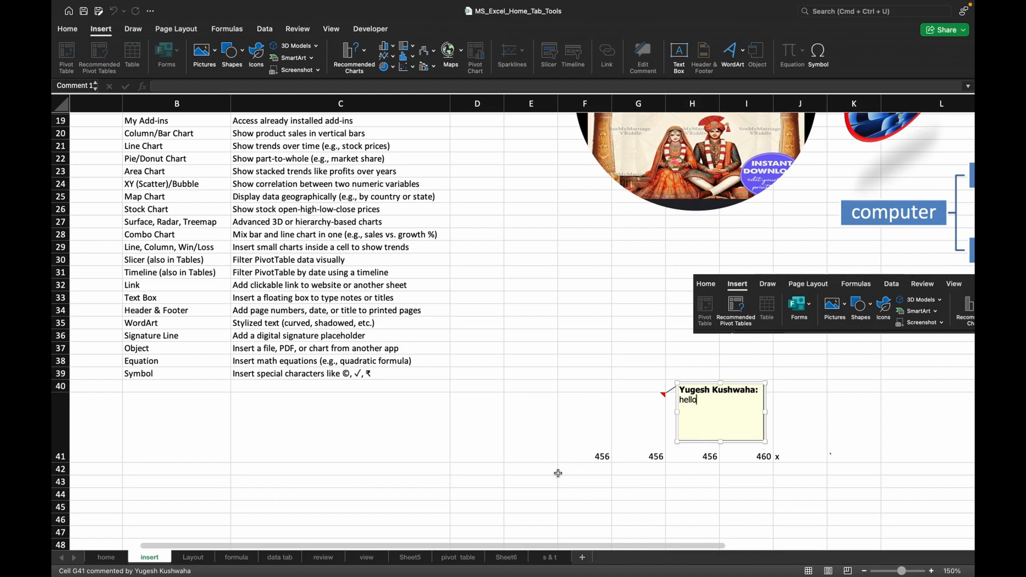
click(560, 473)
click(627, 434)
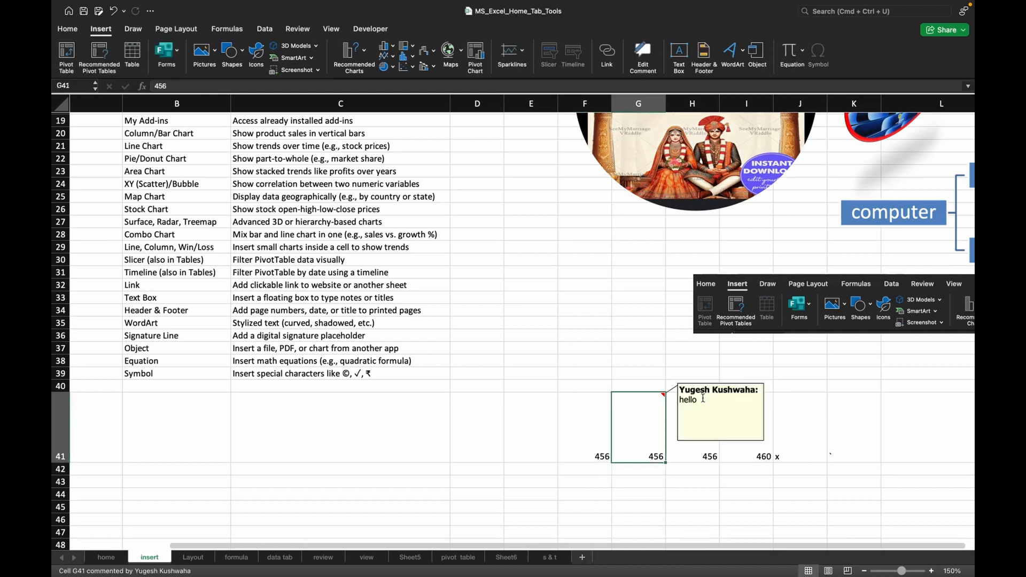
Insert a text box about 4.17" by 0.82" containing "like" and move it over the lower edge of the round wedding invitation picture.
click(691, 449)
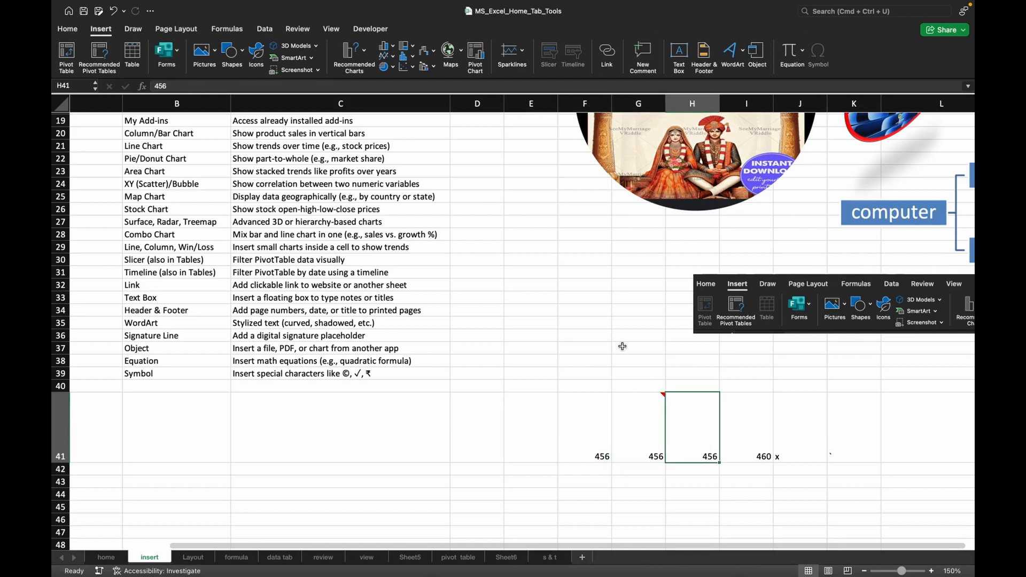
scroll(623, 344, down, 5)
scroll(623, 343, up, 10)
scroll(622, 346, right, 3)
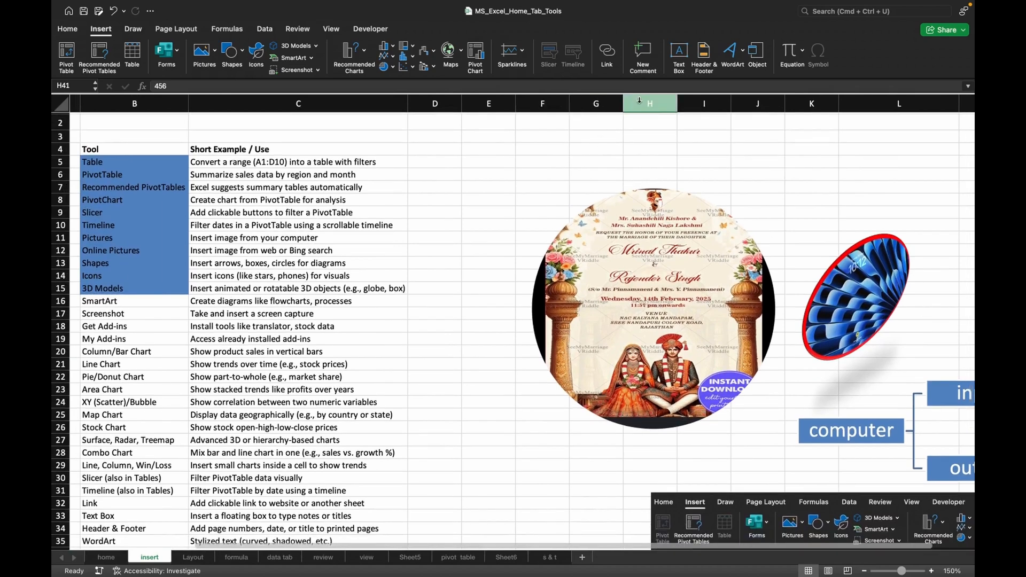
click(678, 61)
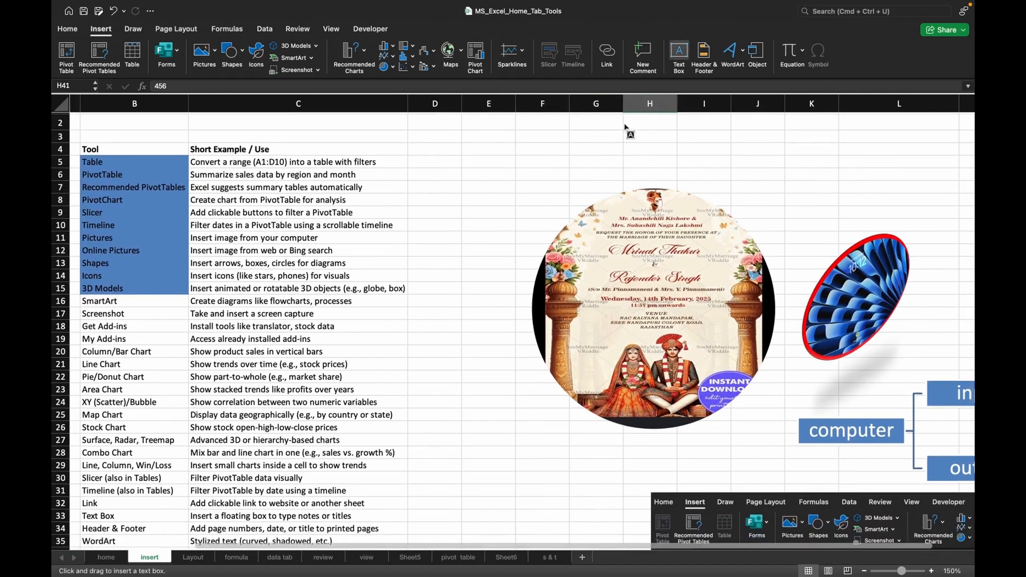
drag(540, 133, 787, 183)
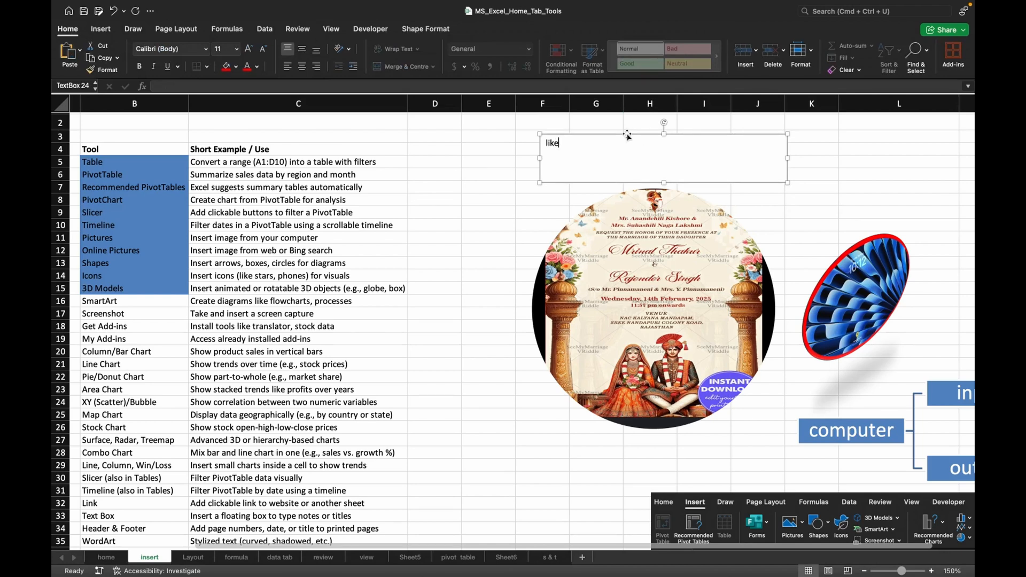
drag(628, 135, 548, 418)
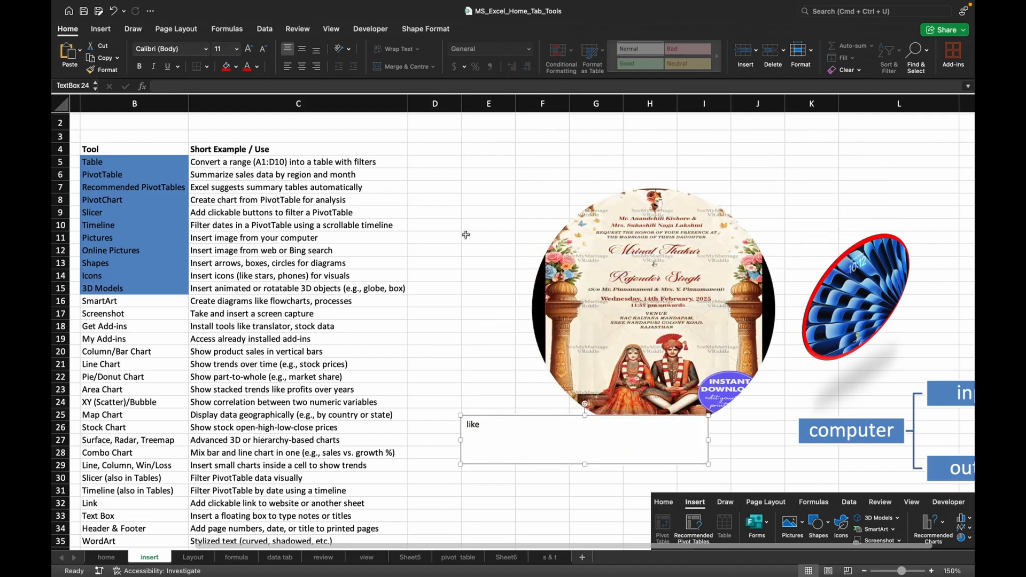
Remove the fill of the "like" text box and apply the blue WordArt style to its text.
click(423, 30)
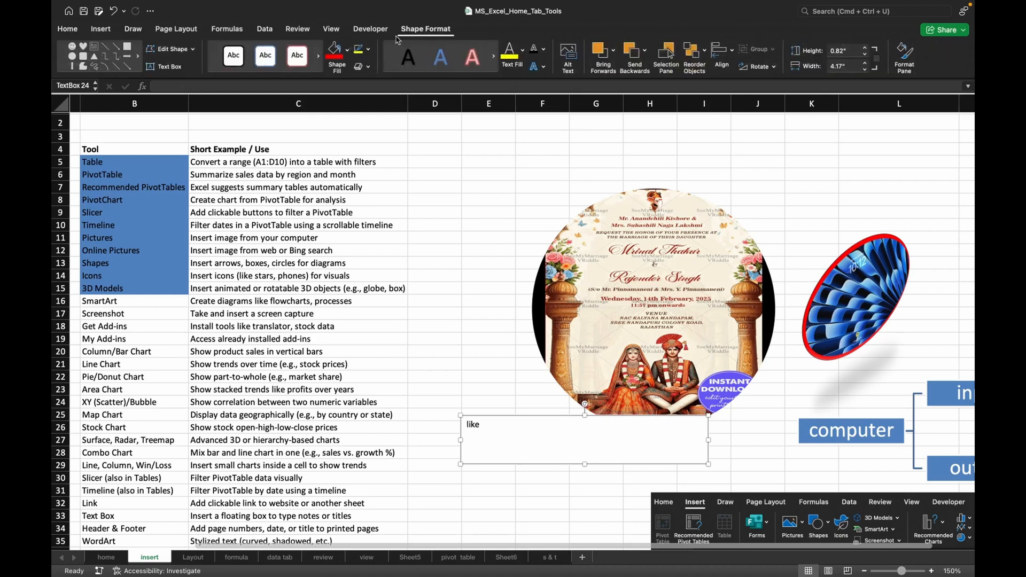
click(348, 53)
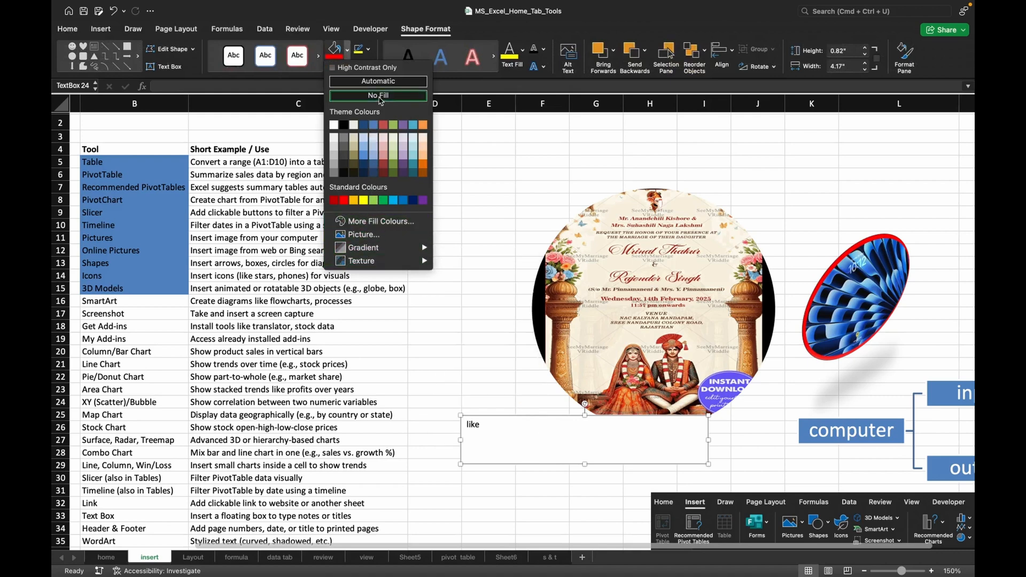
click(379, 96)
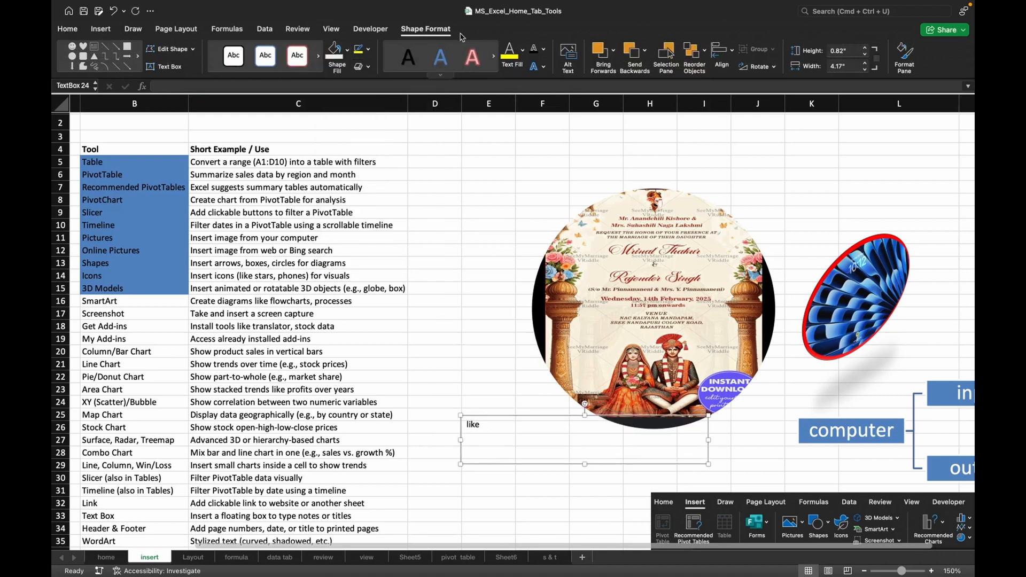
click(469, 62)
click(443, 62)
Shade the Tool column cells from SmartArt to Text Box (B16:B33) blue and select the Header & Footer cell.
scroll(359, 339, down, 1)
scroll(359, 338, down, 10)
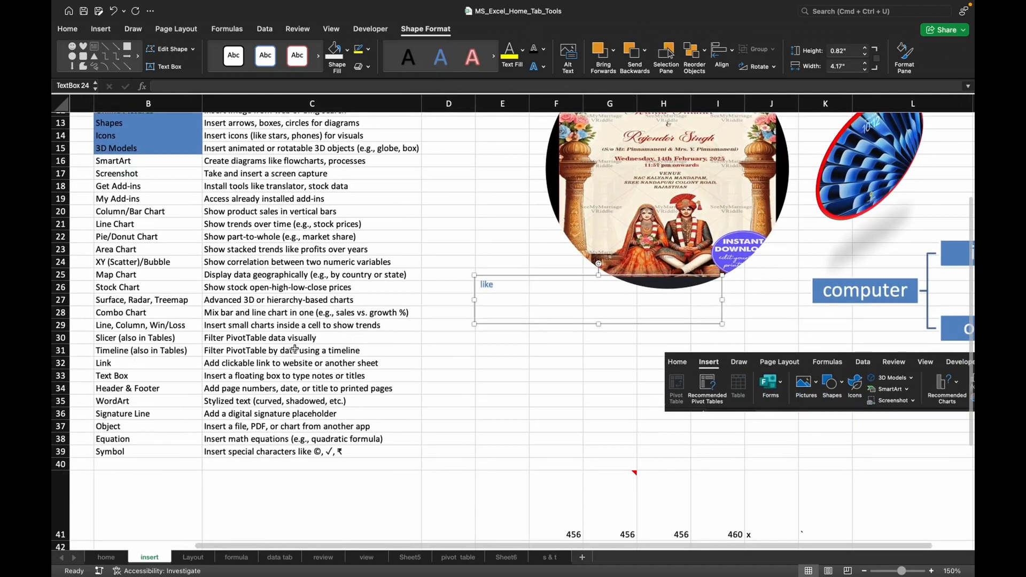
drag(117, 376, 127, 173)
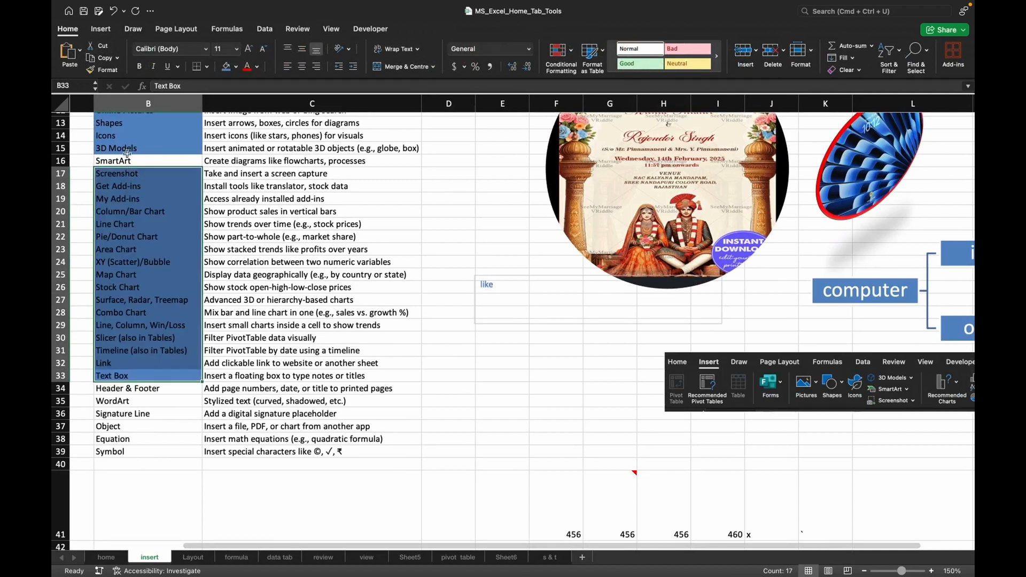
super+click(125, 160)
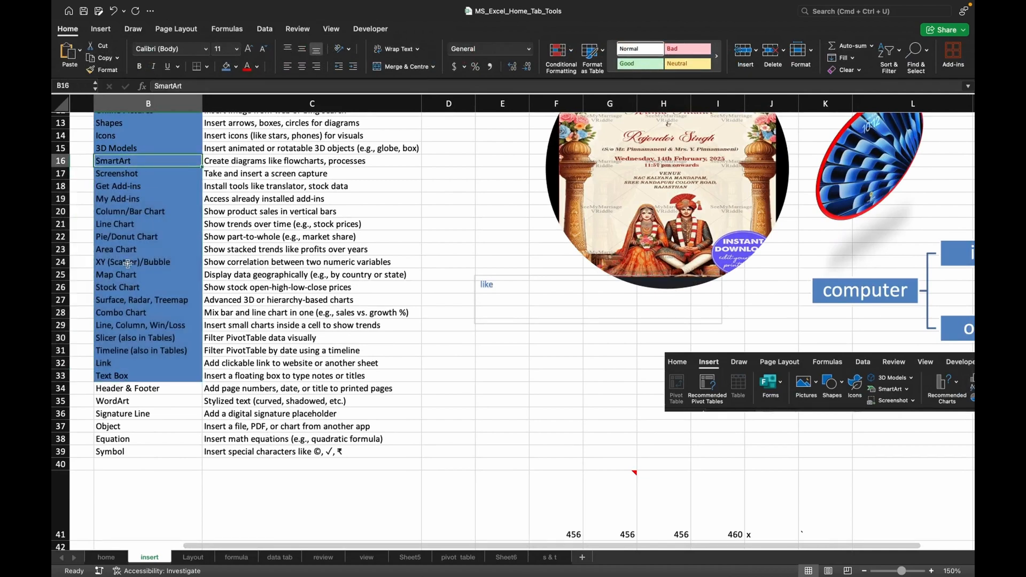
super+click(122, 394)
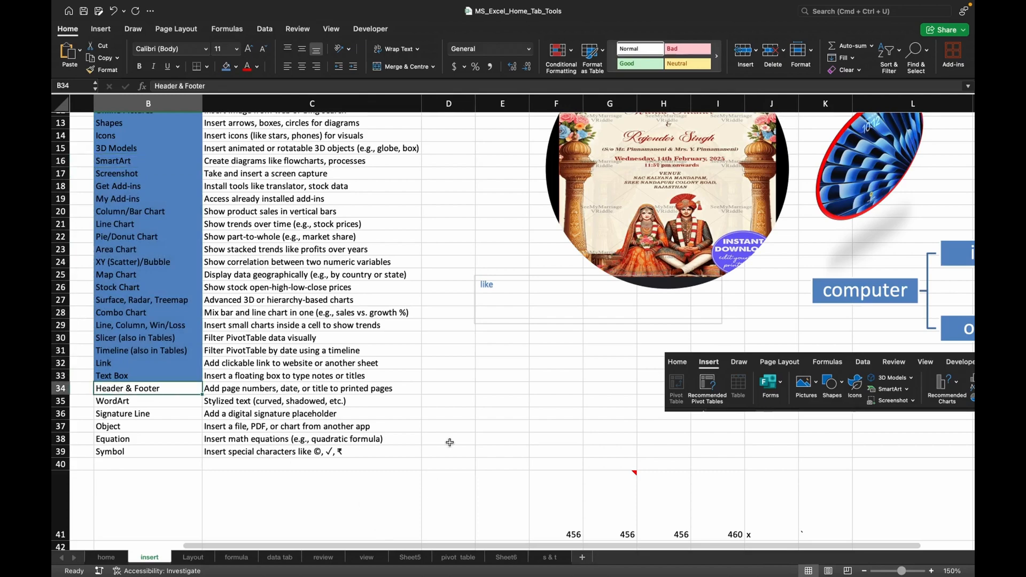
scroll(453, 424, down, 3)
scroll(453, 423, down, 10)
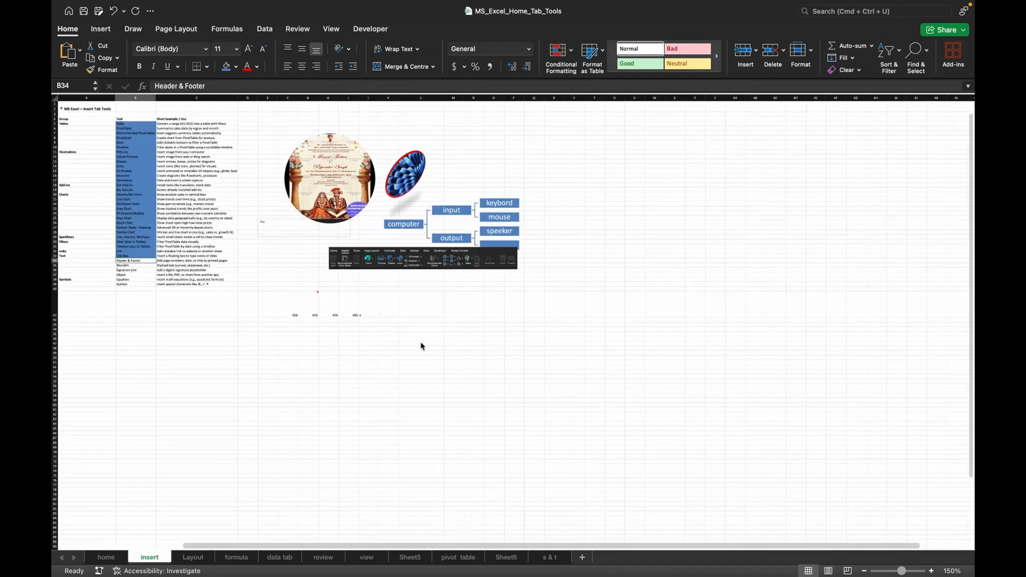
scroll(421, 342, up, 6)
scroll(421, 343, up, 3)
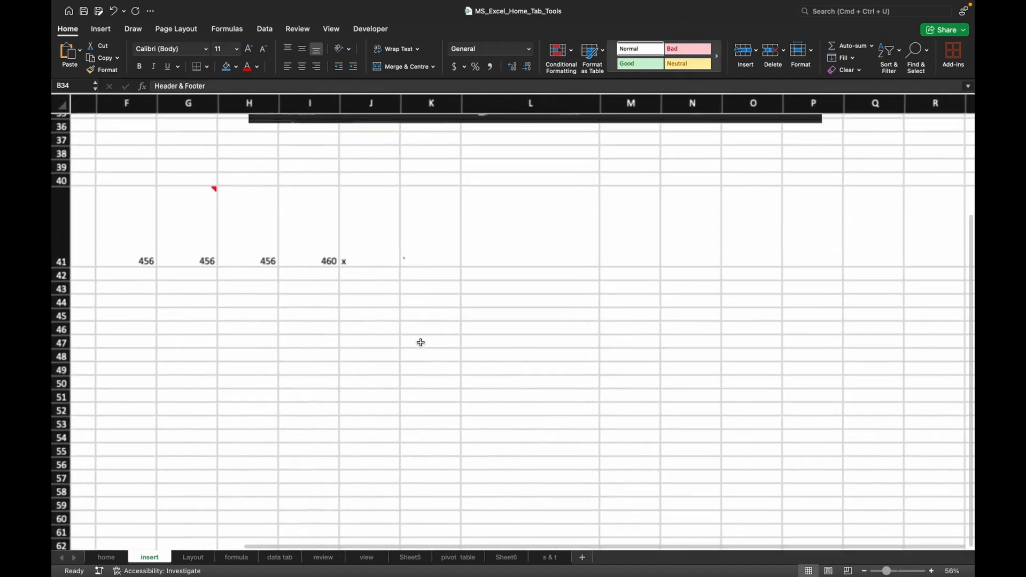
scroll(421, 346, up, 3)
scroll(389, 343, left, 5)
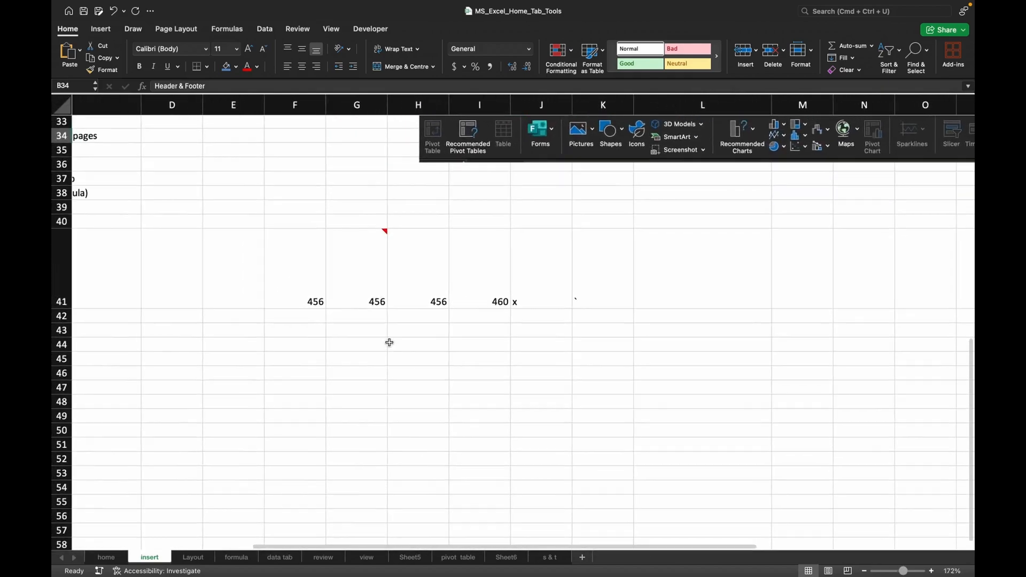
scroll(389, 343, up, 10)
scroll(389, 343, right, 1)
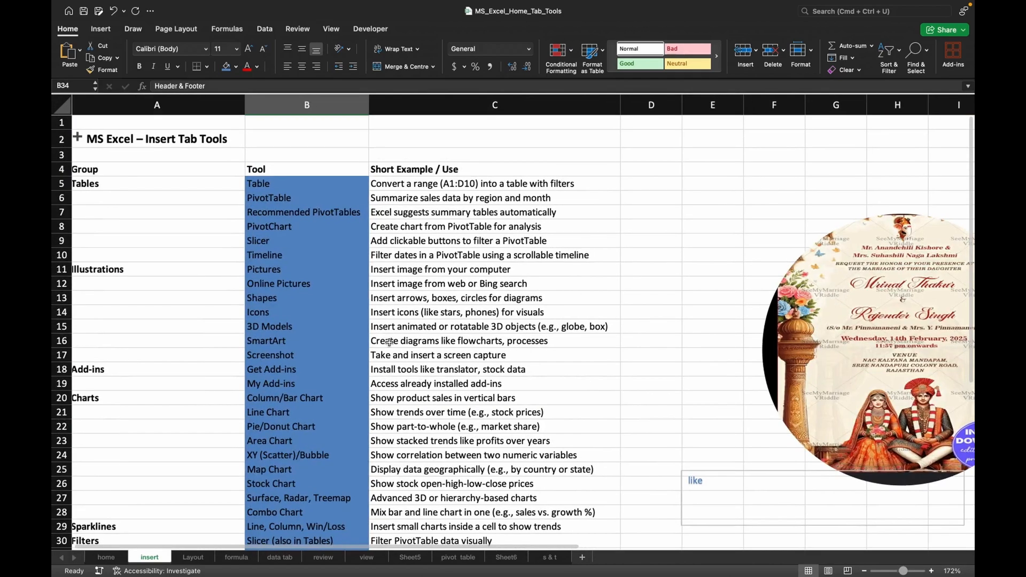
Turn on header and footer editing and enter "report" in the centre section of the page header.
click(103, 29)
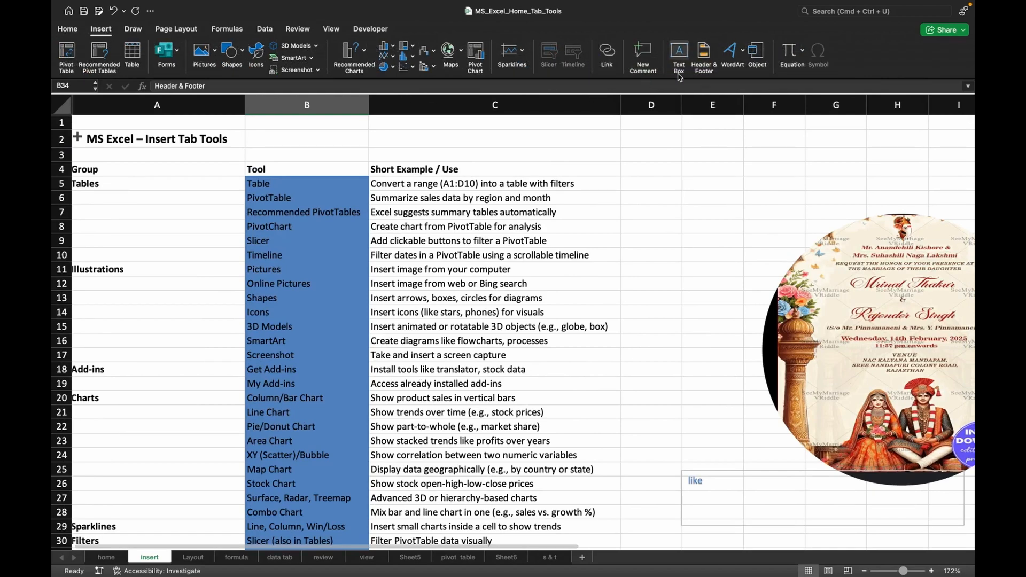
click(701, 64)
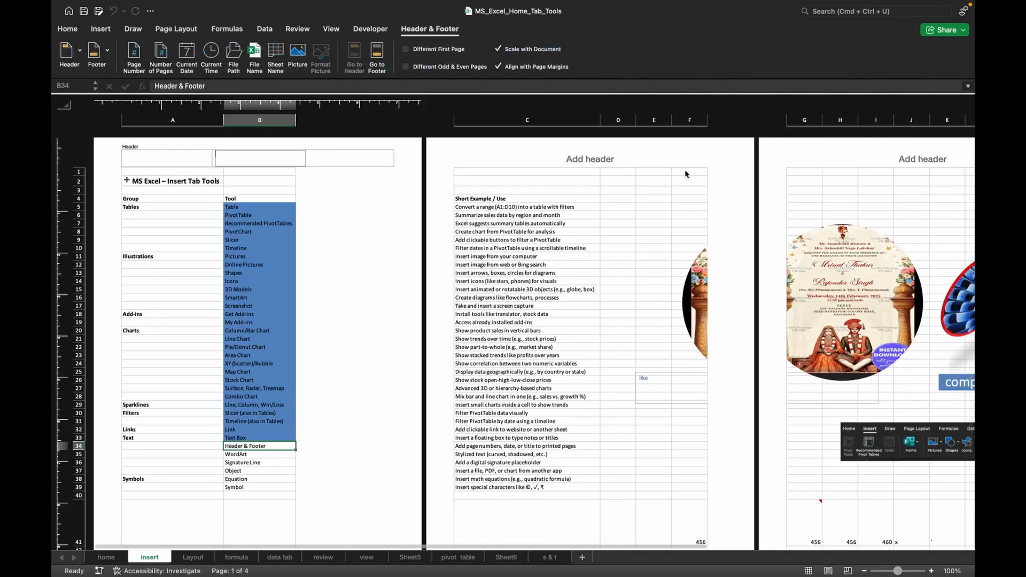
click(596, 159)
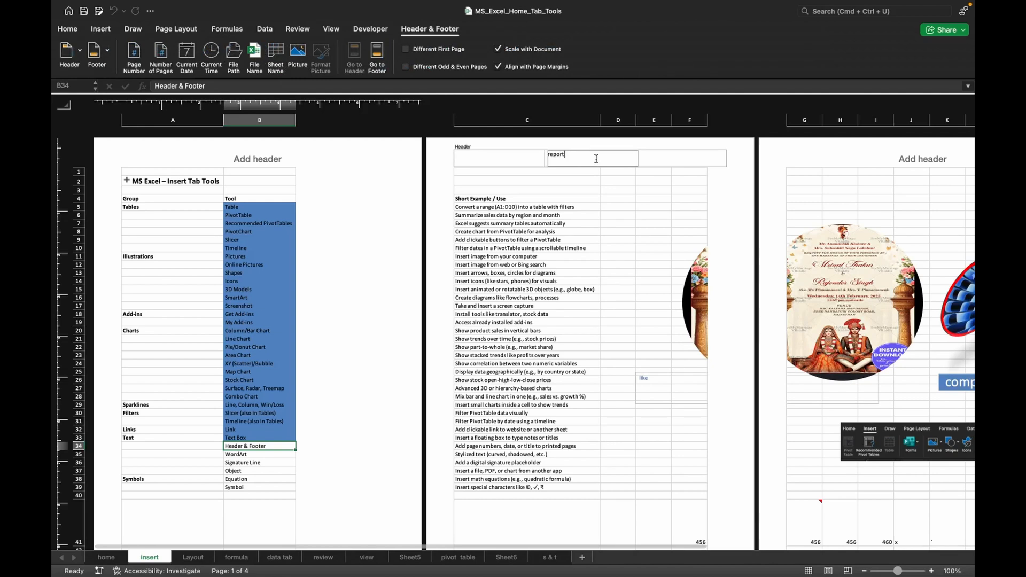
text(report)
click(478, 161)
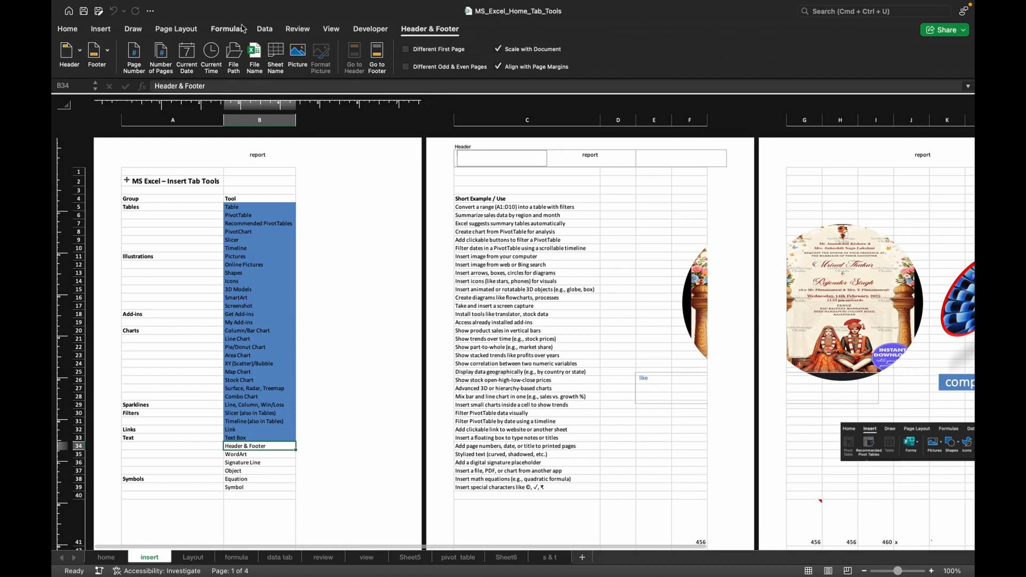
click(100, 30)
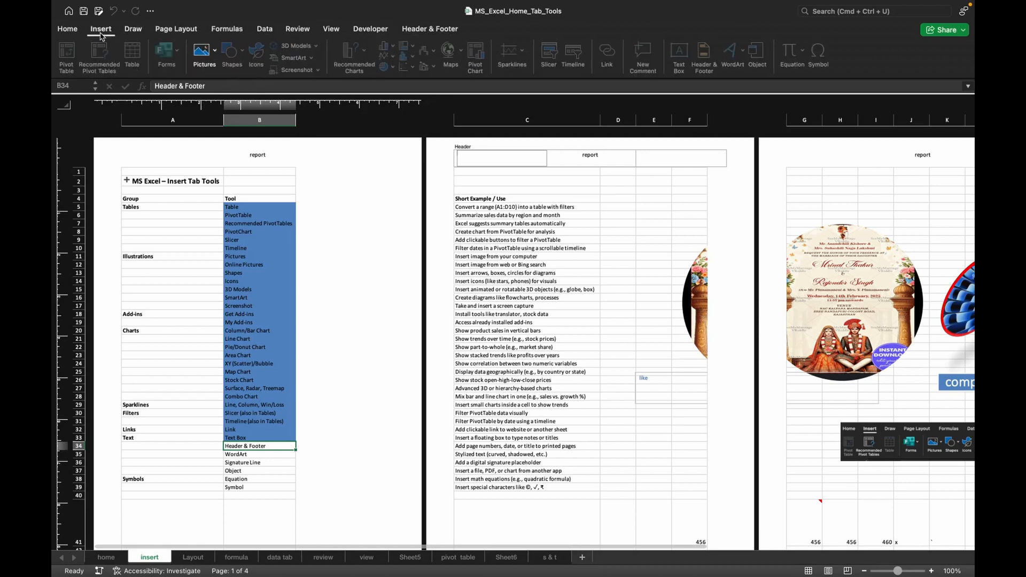
click(396, 265)
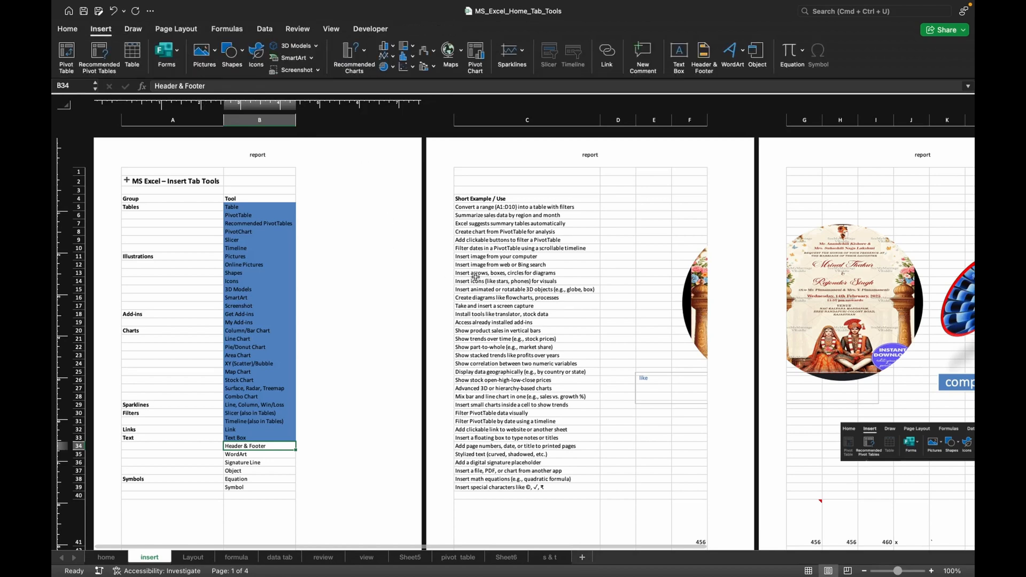
Apply the preset page footer that shows the sheet name "insert".
click(703, 66)
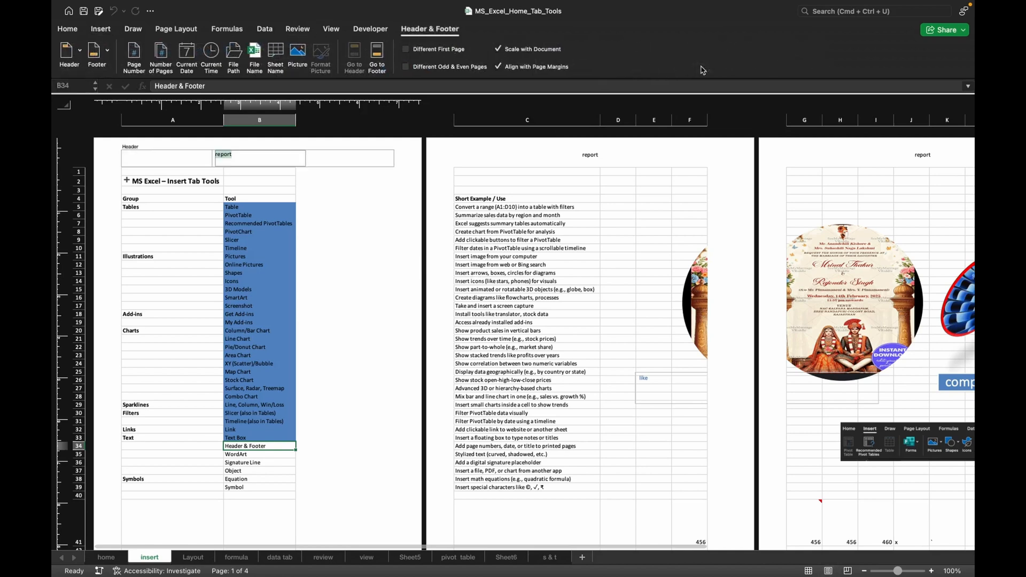
click(95, 56)
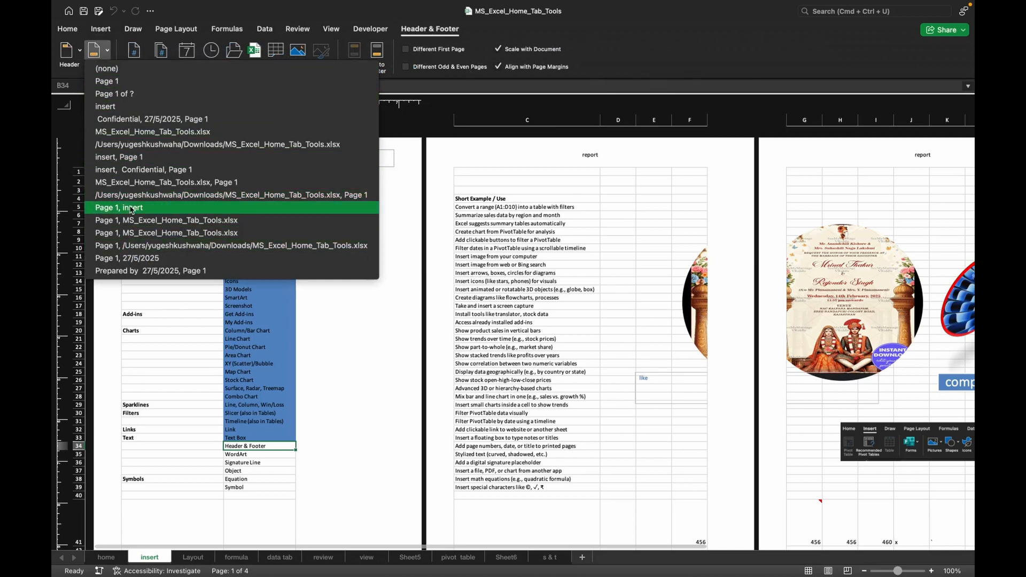
click(118, 106)
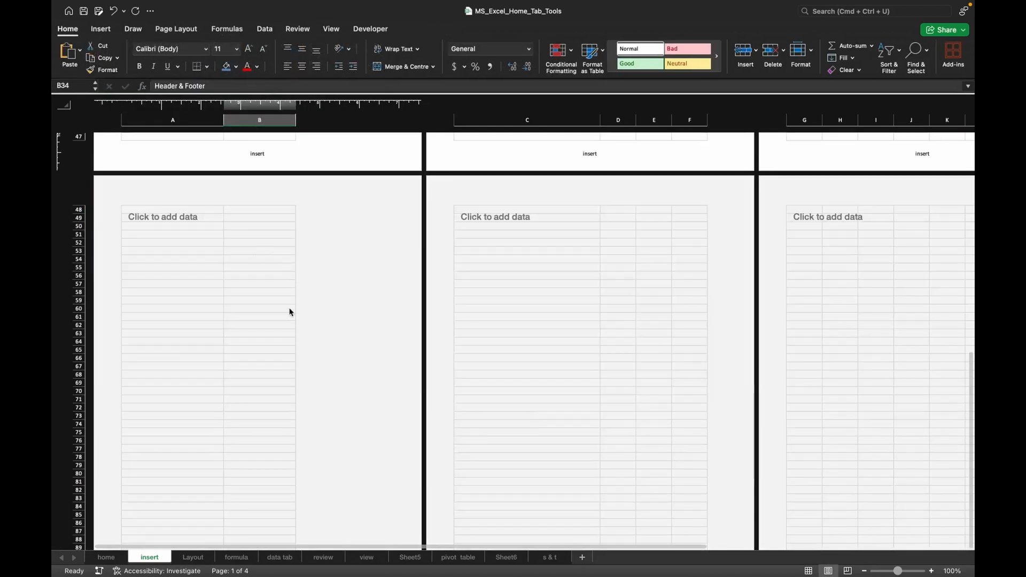
Replace the sheet-name code in the centre footer section with the text "hello".
scroll(254, 164, up, 2)
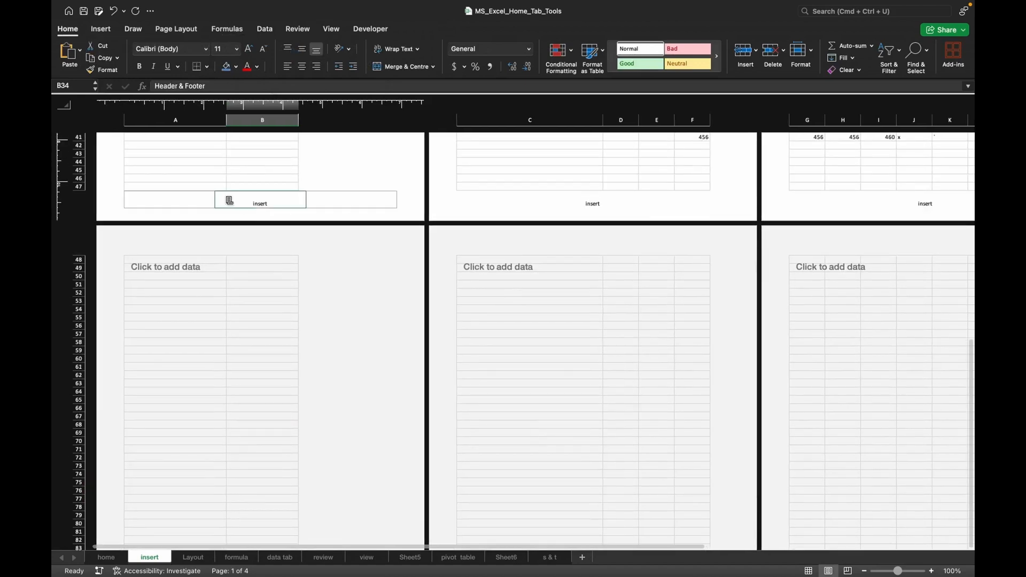
click(255, 207)
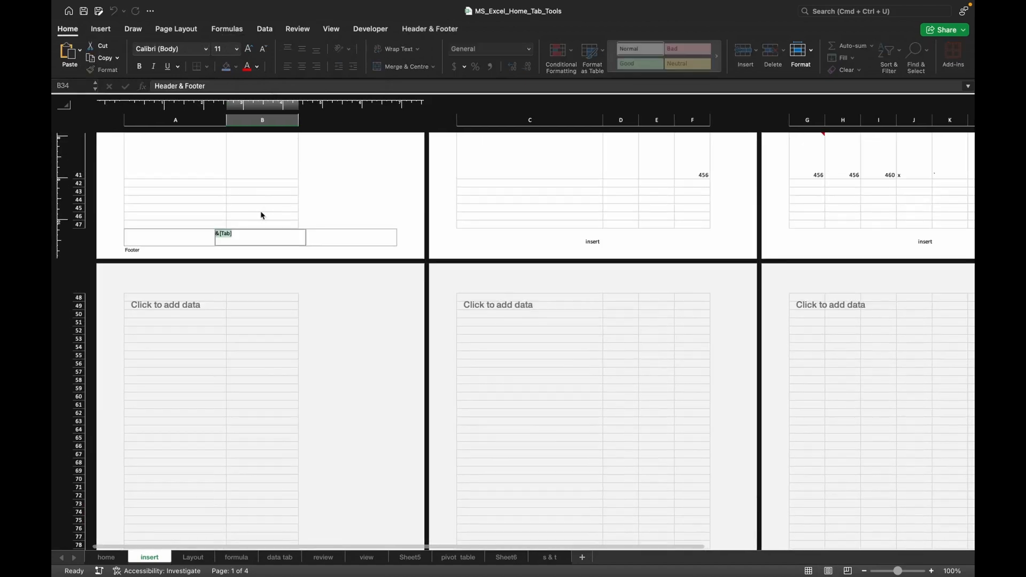
click(242, 234)
click(261, 189)
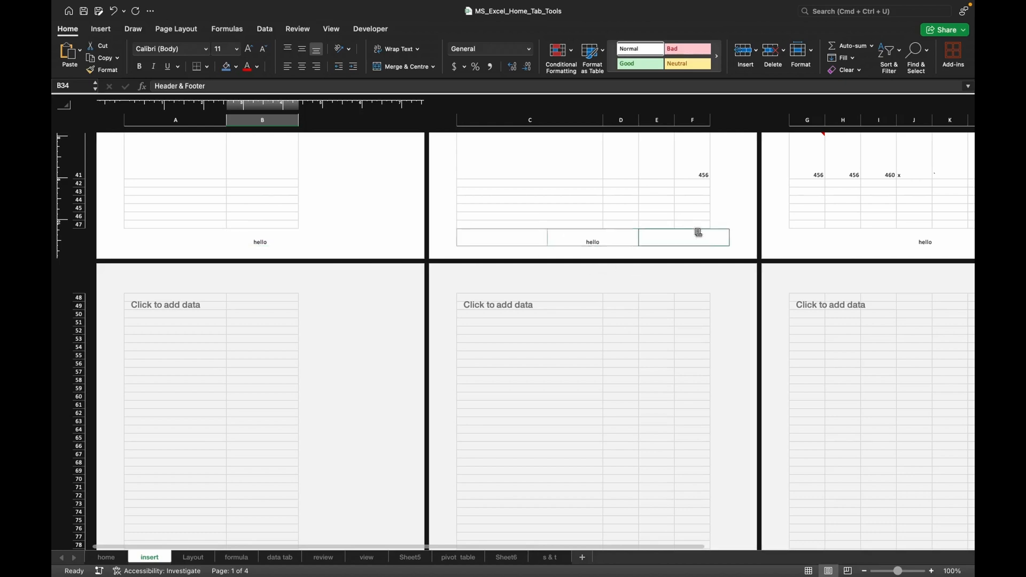
Replace the "report" text in the centre header section with the automatic page number.
scroll(631, 223, up, 10)
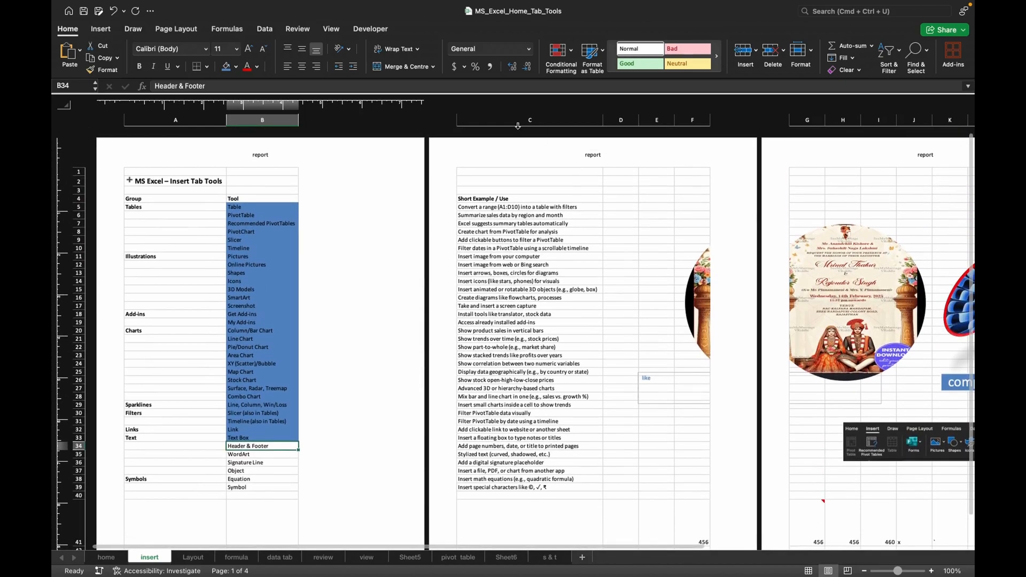
click(584, 159)
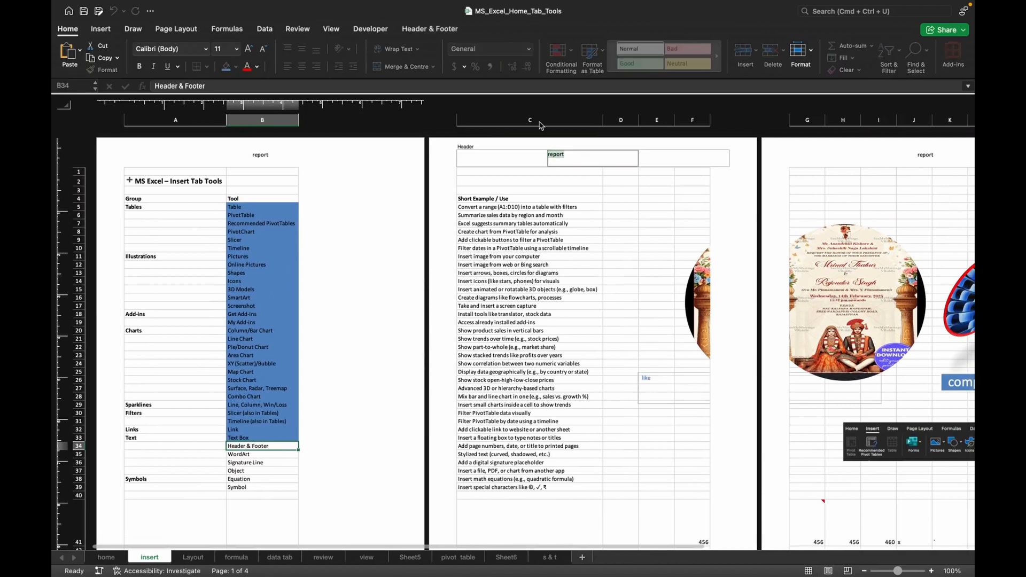
click(430, 31)
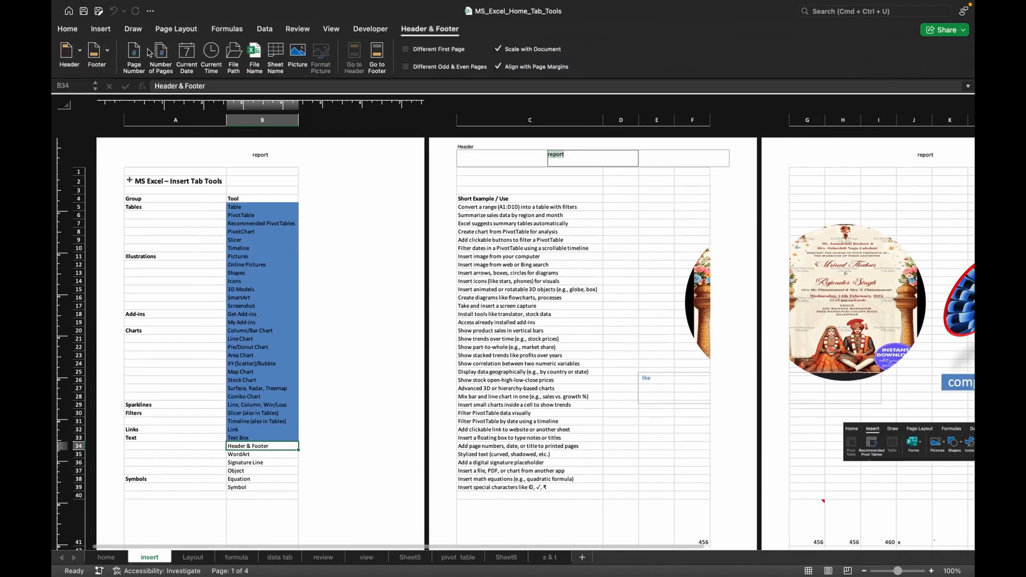
click(134, 63)
click(190, 216)
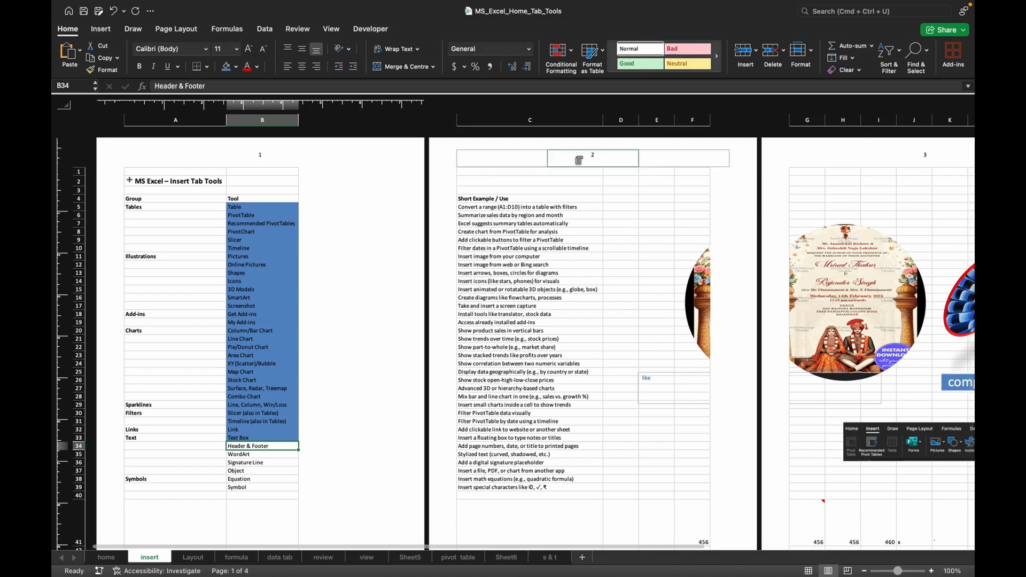
Go from the header to the footer and replace the "hello" text with the current date.
click(579, 161)
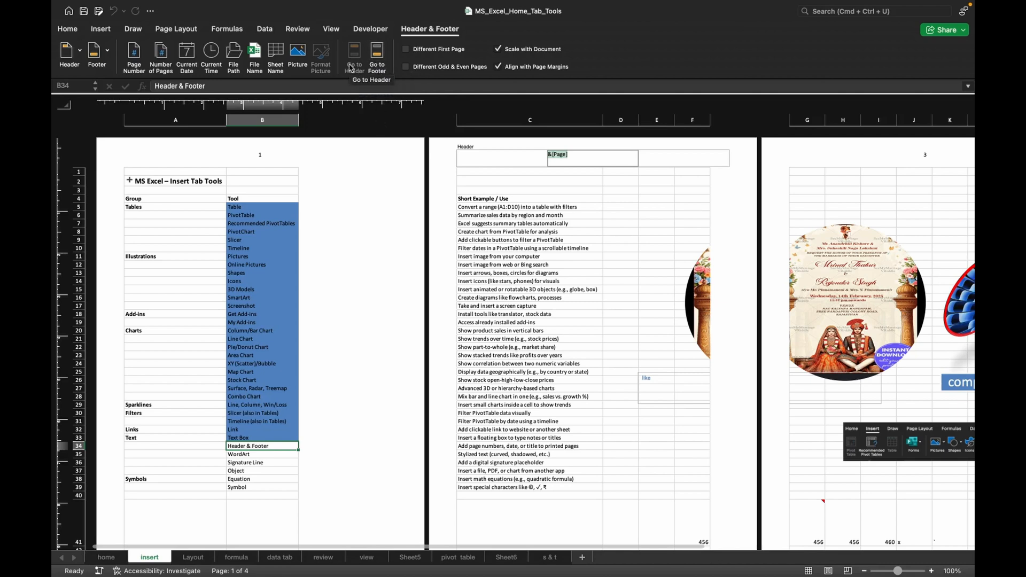
click(377, 64)
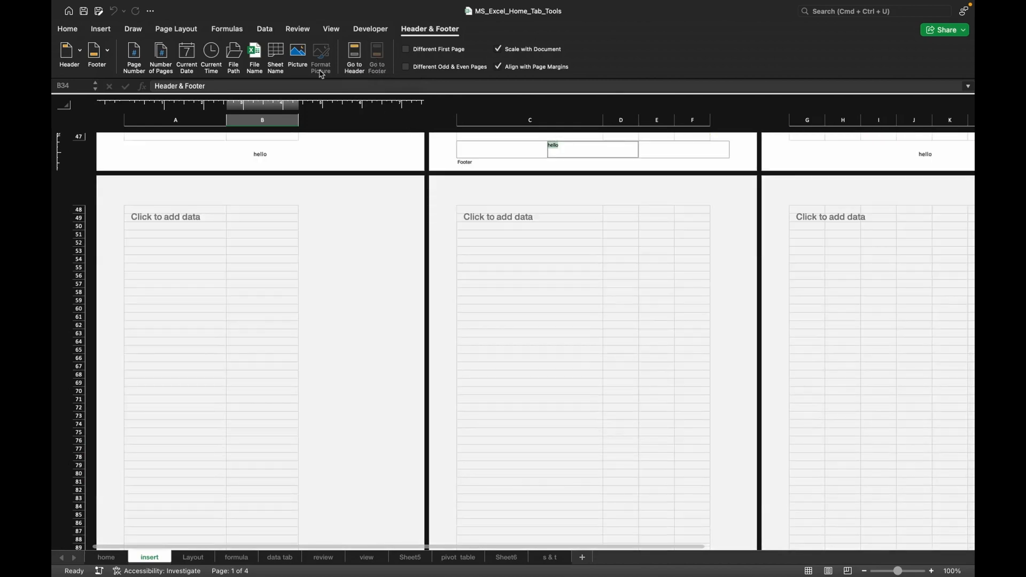
click(190, 64)
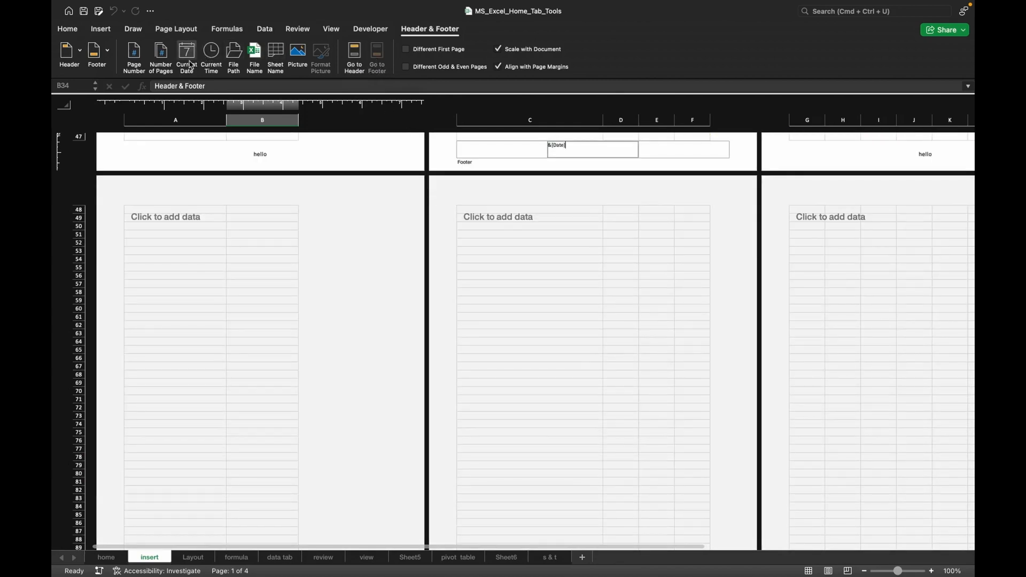
click(523, 290)
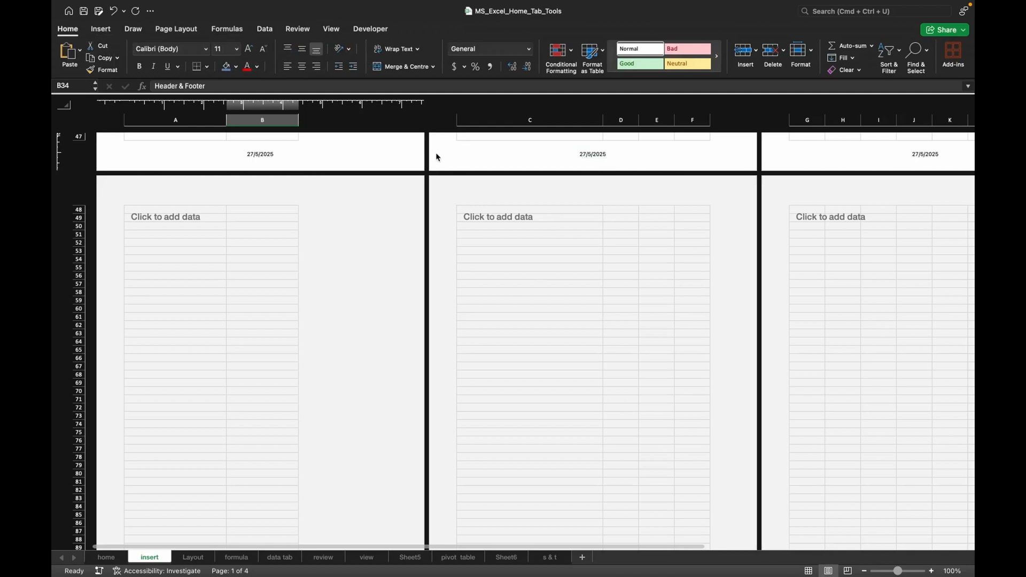
Examine the date code in the centre footer section and the page-number code in the centre header section.
click(276, 162)
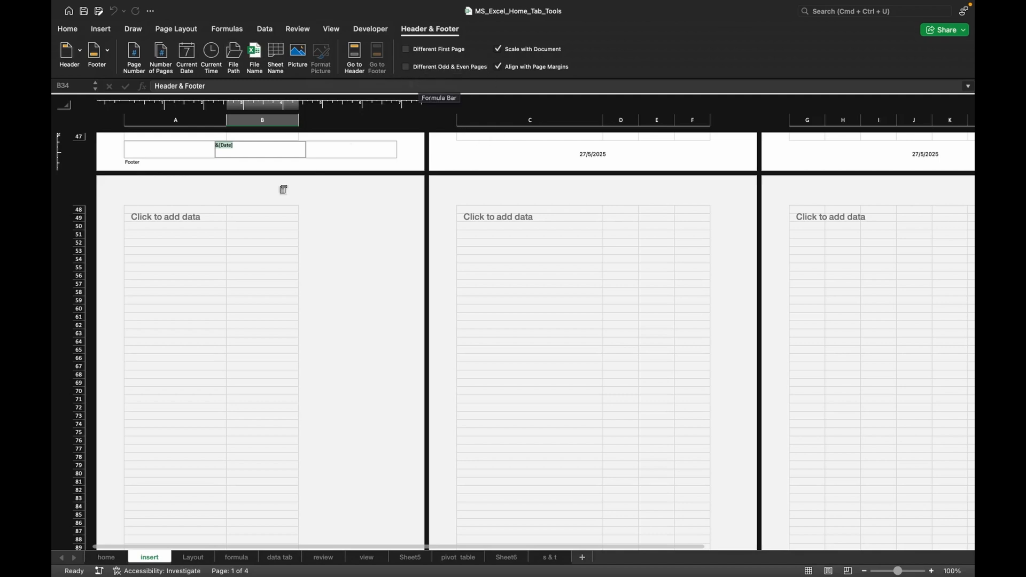
click(283, 189)
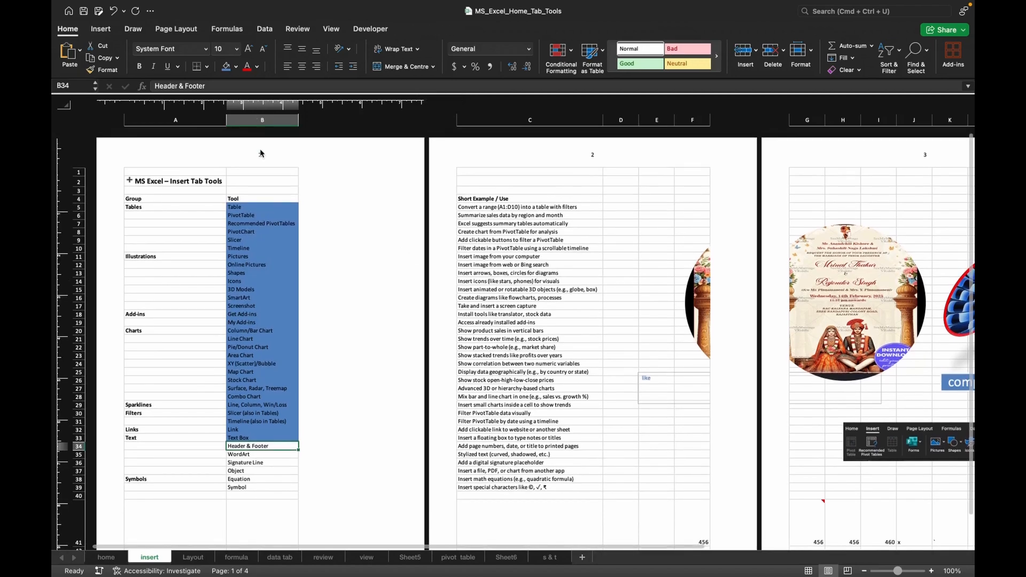
click(260, 154)
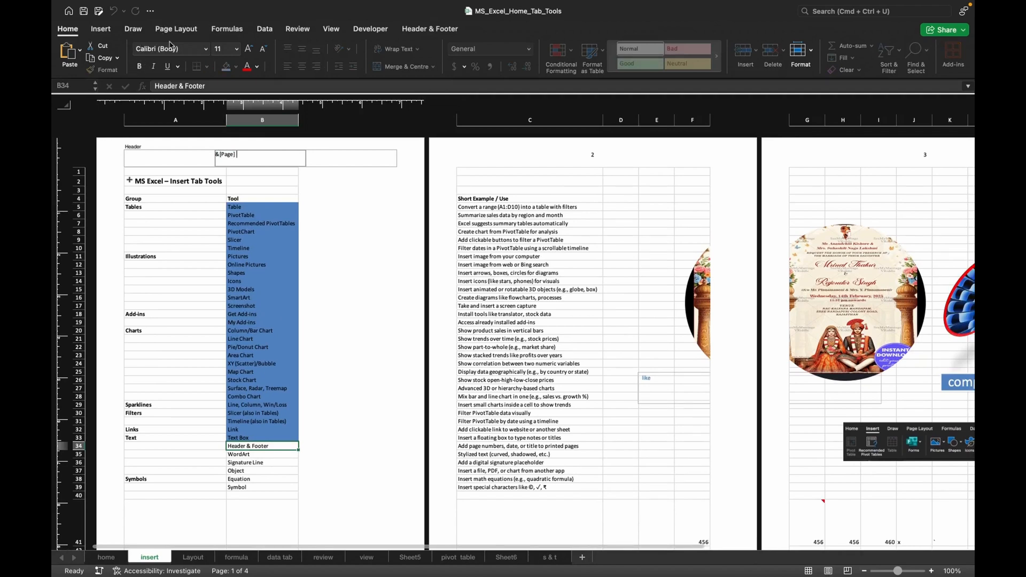
click(101, 29)
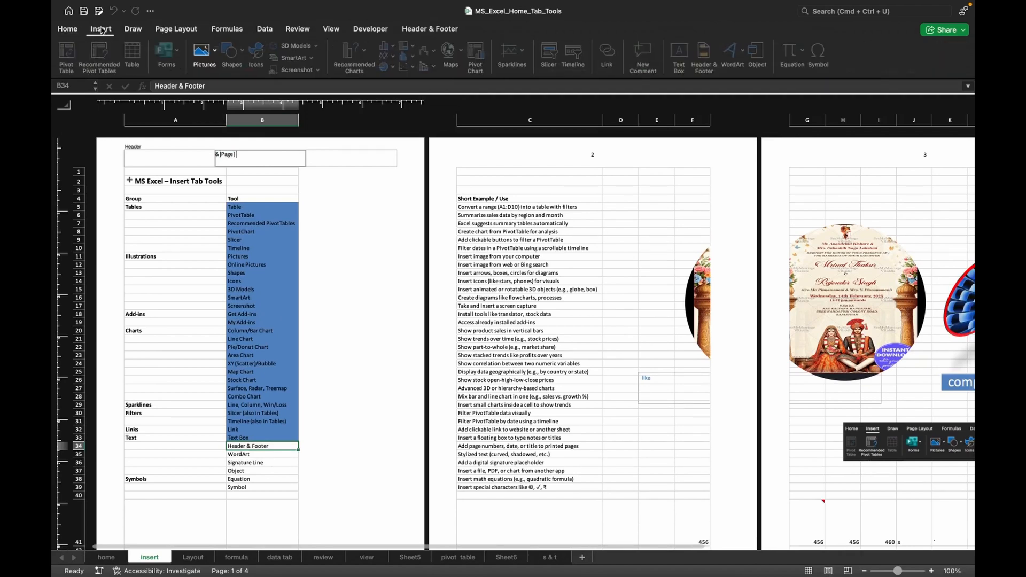
click(353, 155)
click(263, 157)
click(264, 157)
click(330, 149)
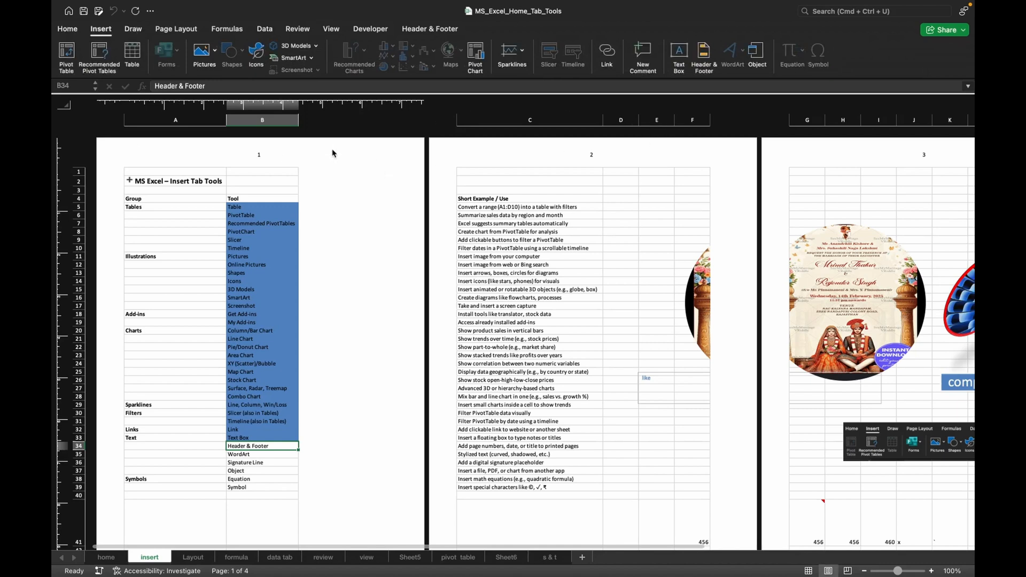
click(326, 161)
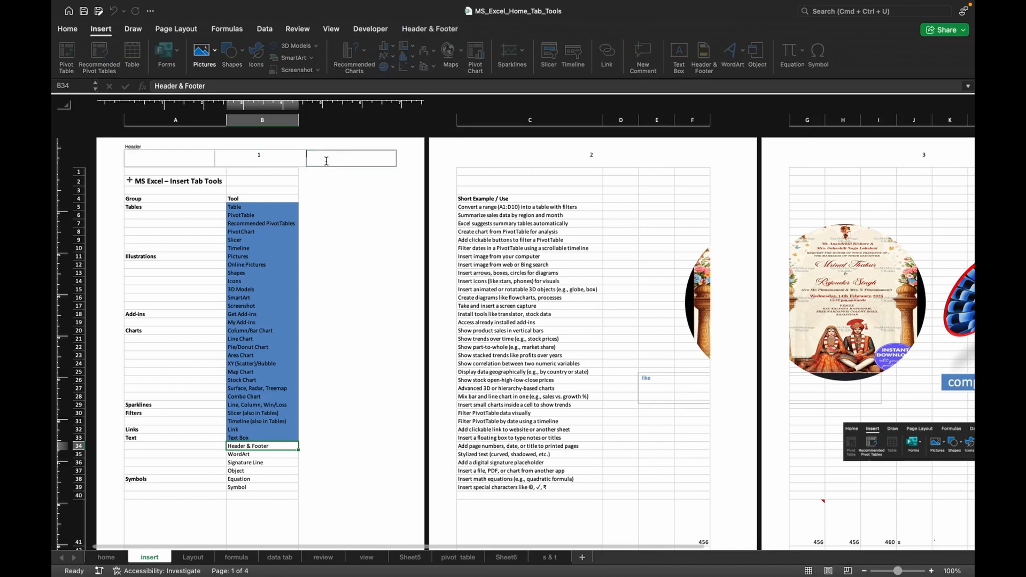
click(291, 156)
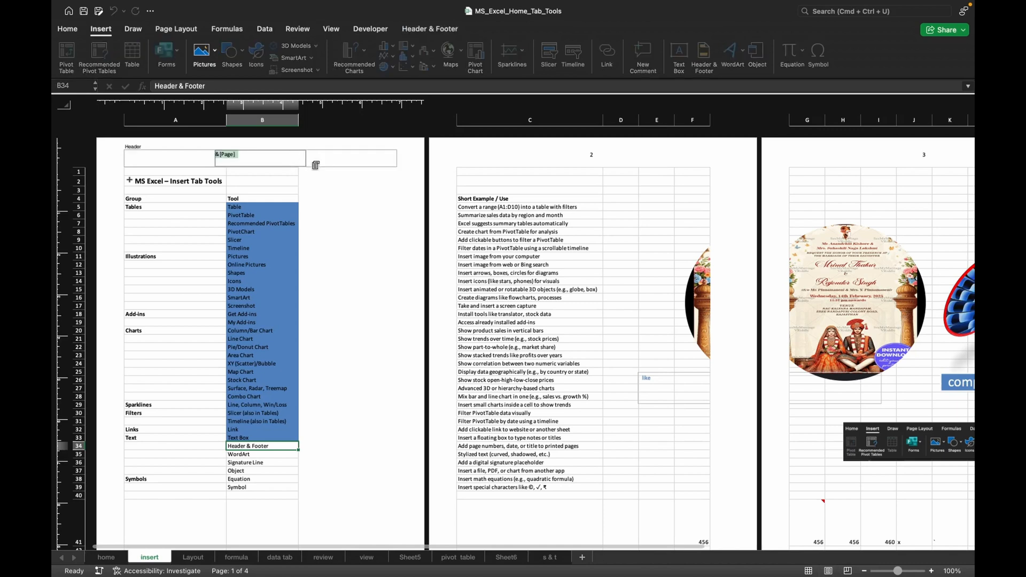
click(282, 162)
click(321, 190)
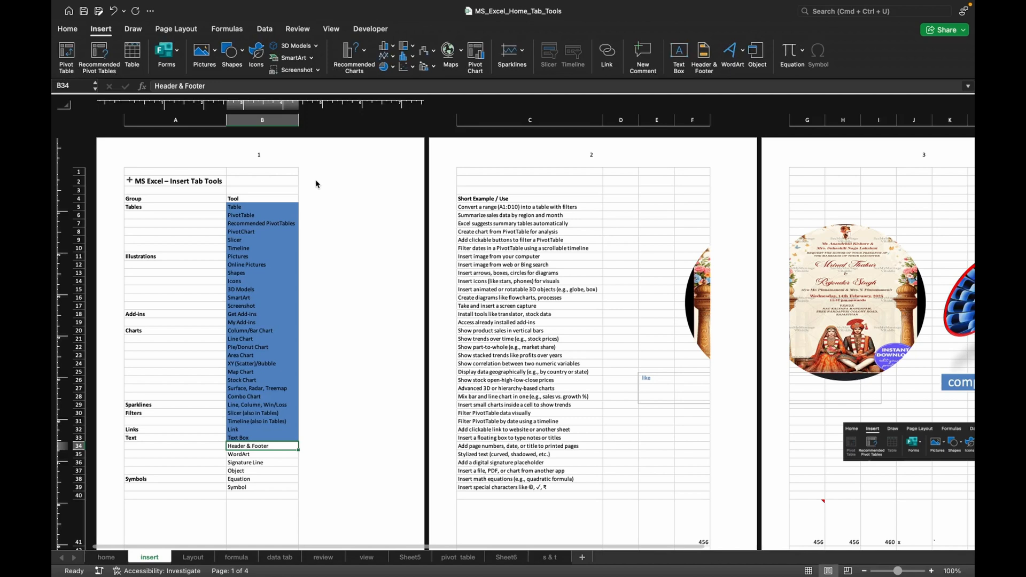
Add "report" after the page number in the centre header and enable a different first page with the centre header "1st past".
click(704, 53)
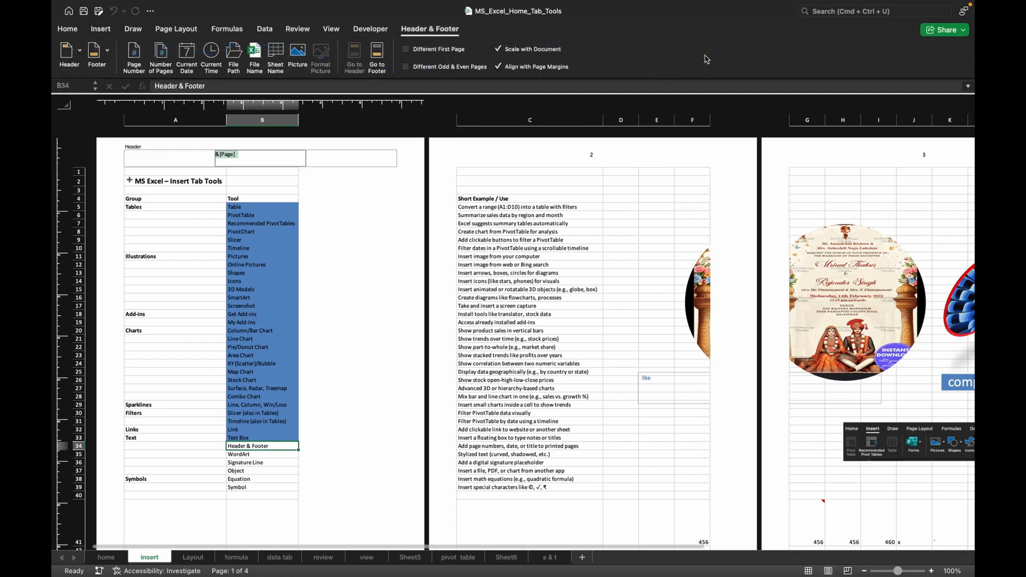
click(249, 155)
click(406, 50)
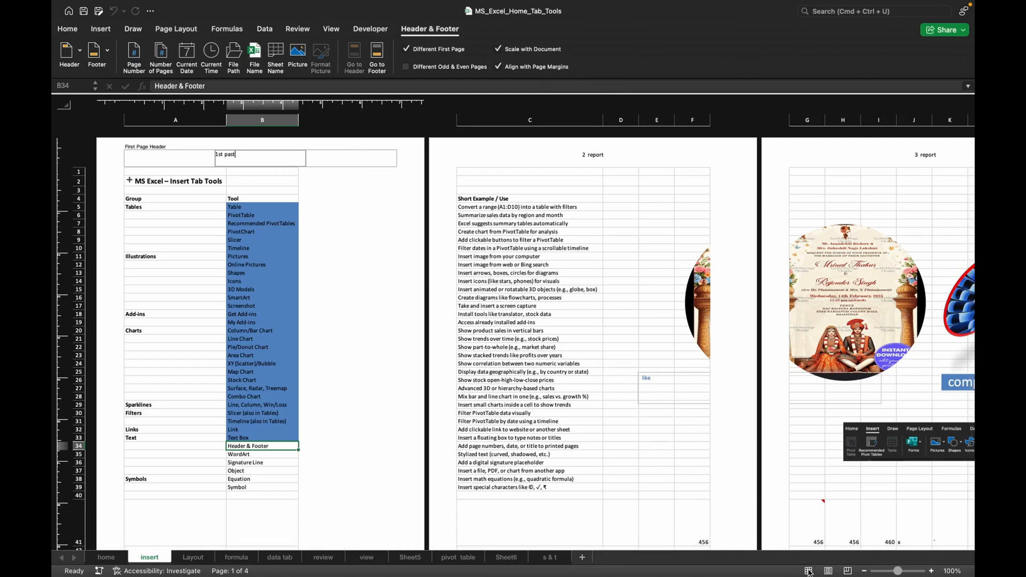
click(242, 298)
click(206, 283)
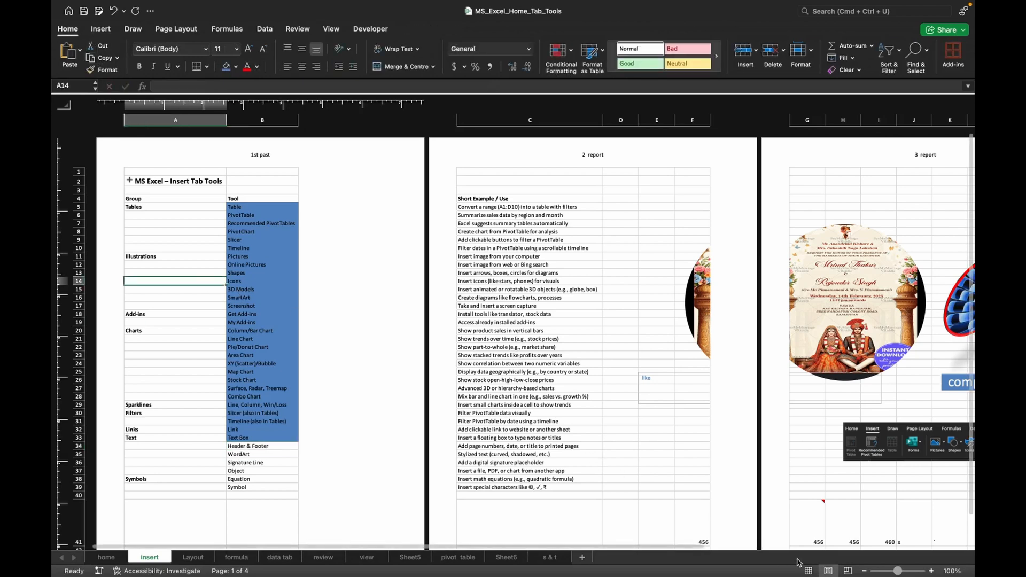
Return the sheet to Normal view and repeat the blue fill on the "Header & Footer" cell B34.
click(809, 571)
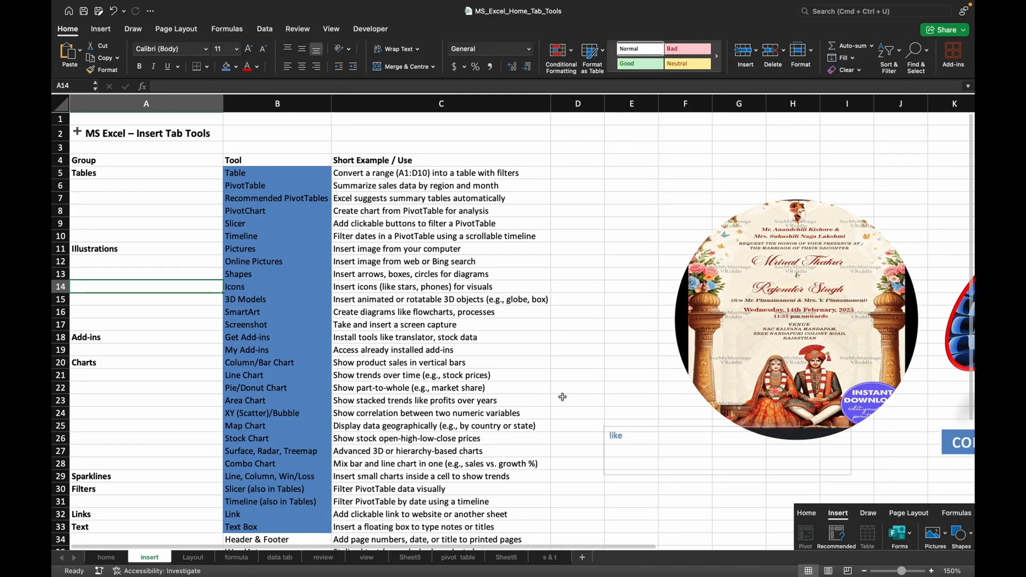
scroll(426, 325, up, 5)
scroll(426, 324, down, 3)
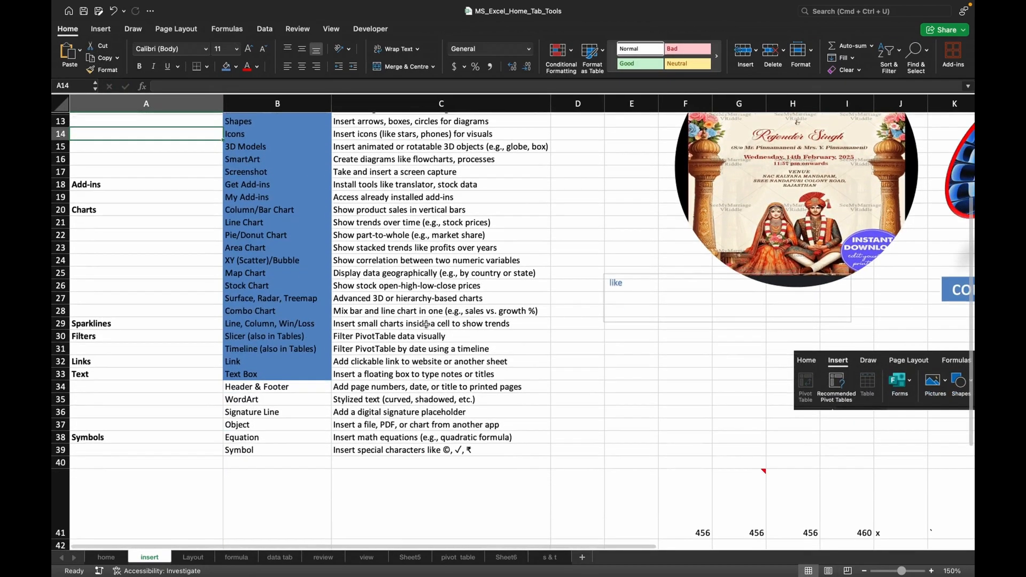
click(284, 393)
key(F4)
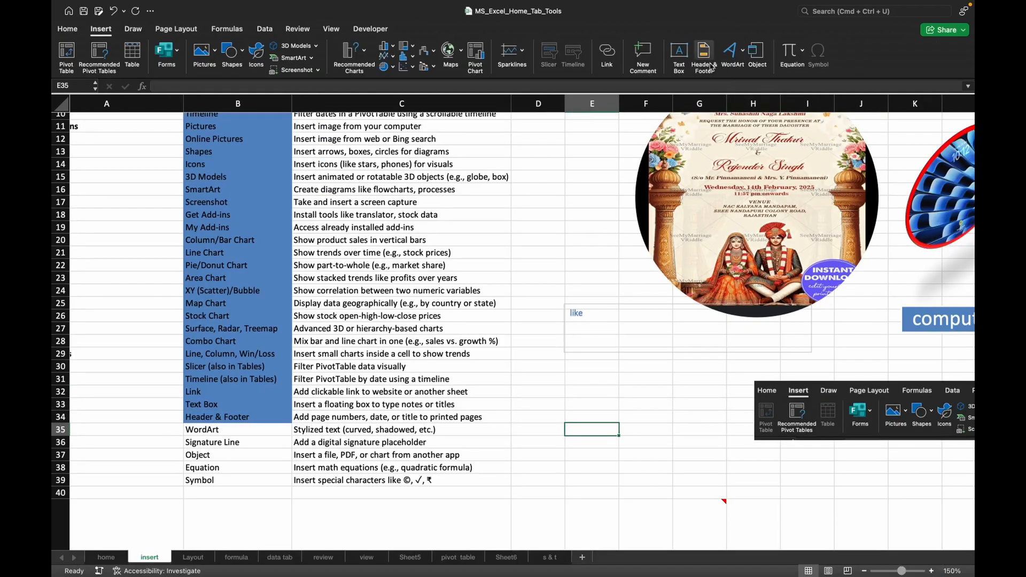
Insert WordArt in the black style with a teal outline and enter the text "like excel".
scroll(673, 395, down, 5)
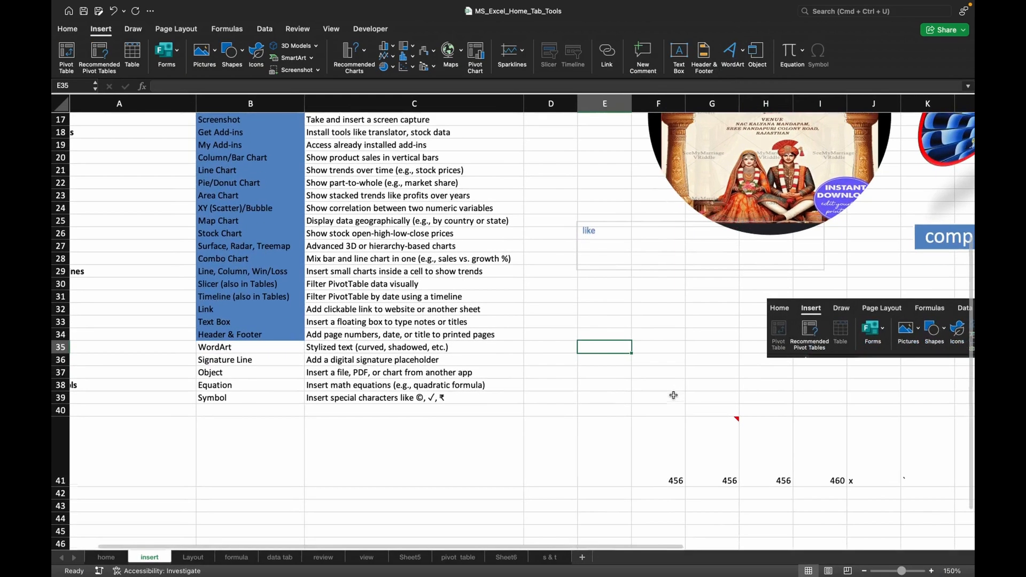
scroll(673, 395, down, 2)
click(634, 382)
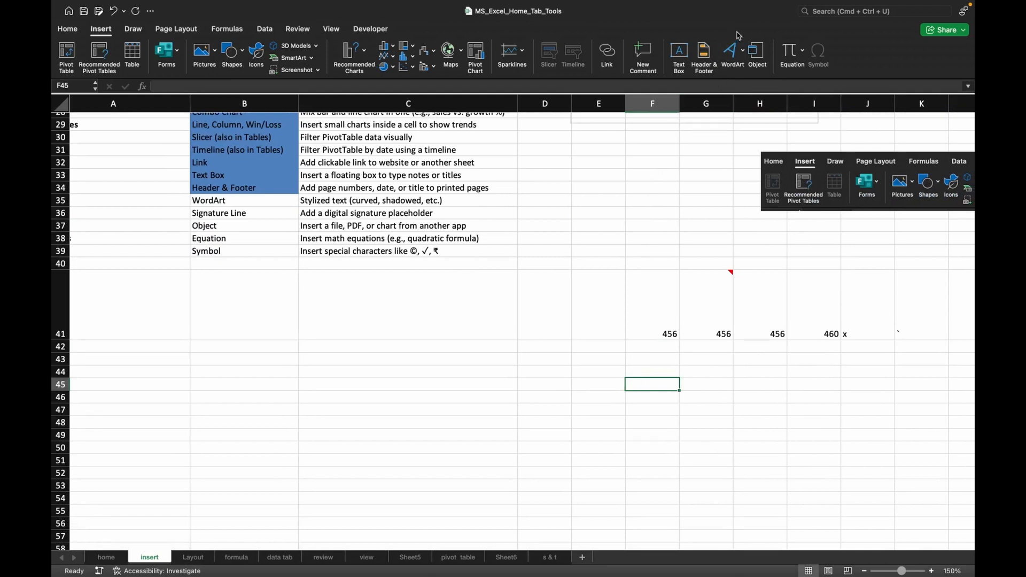
click(732, 50)
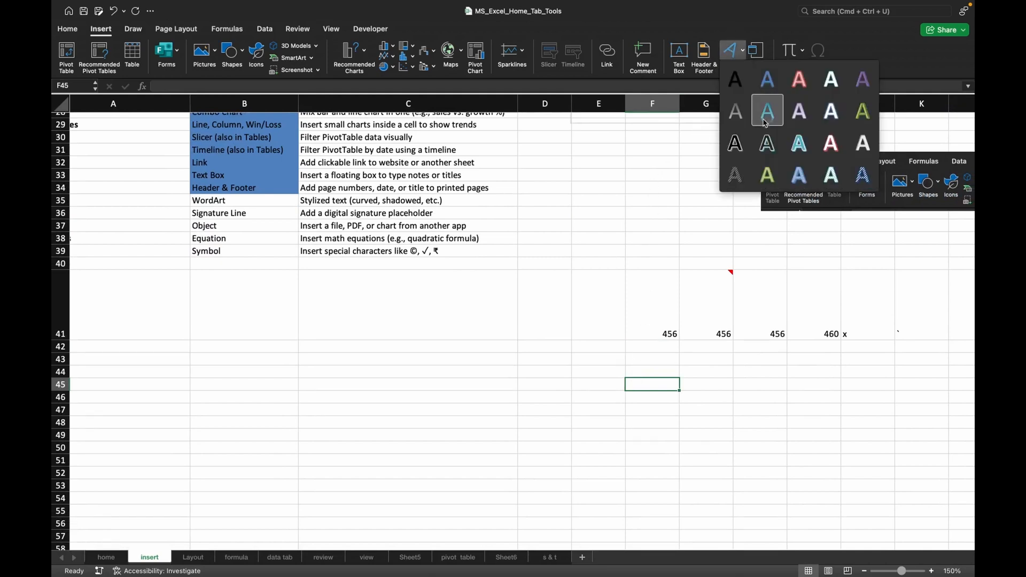
click(767, 143)
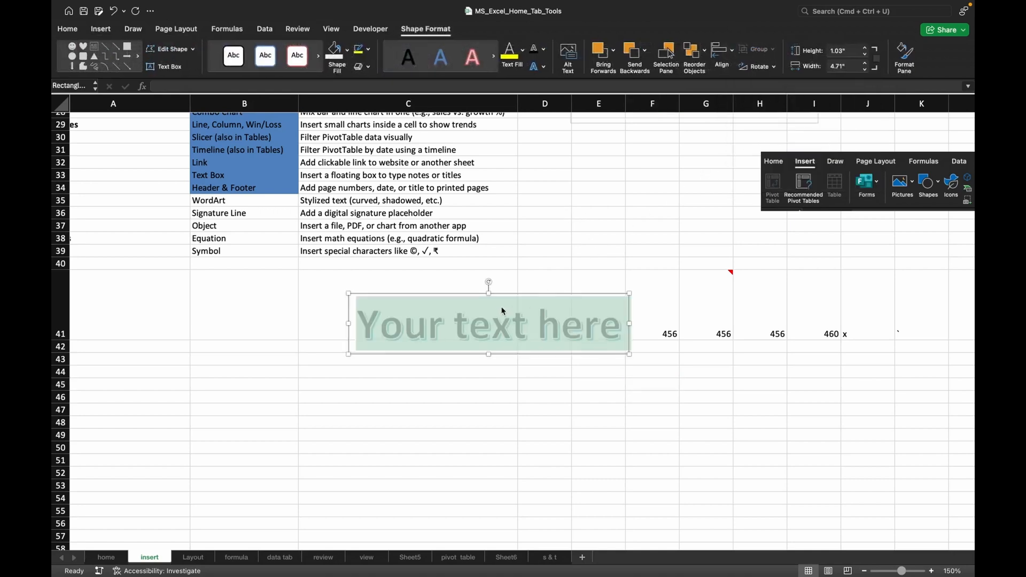
text(like)
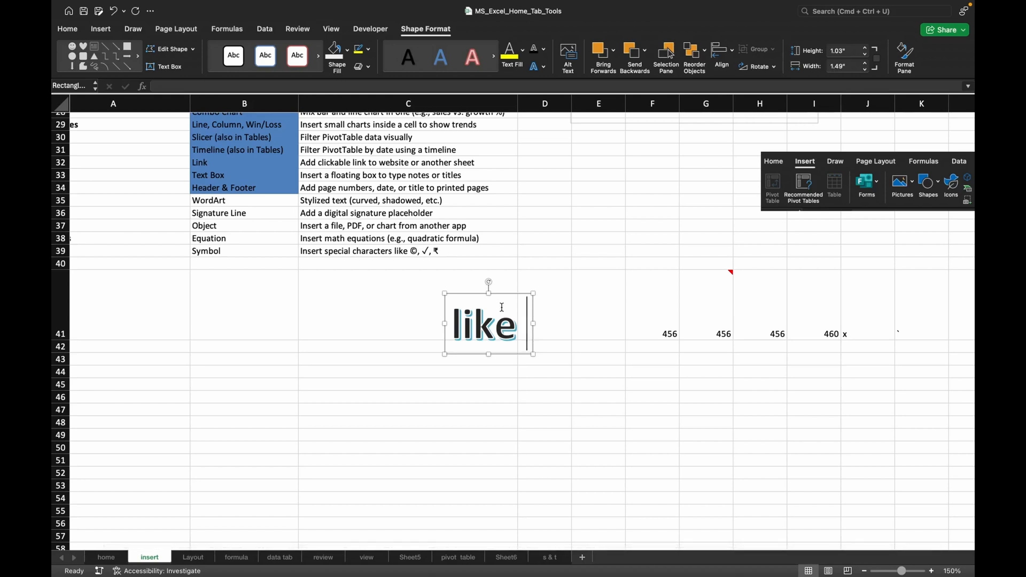
text( exc)
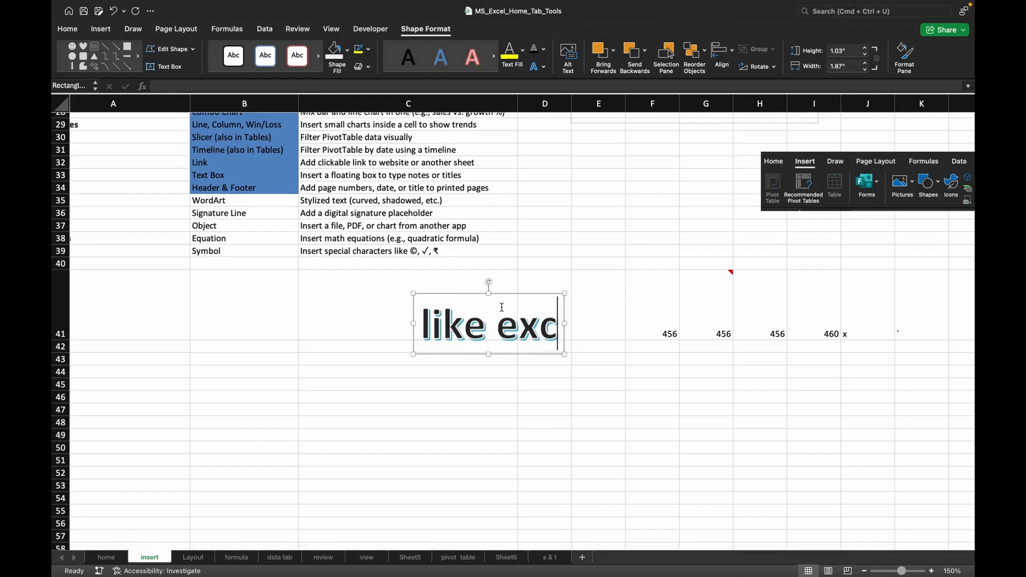
text(el)
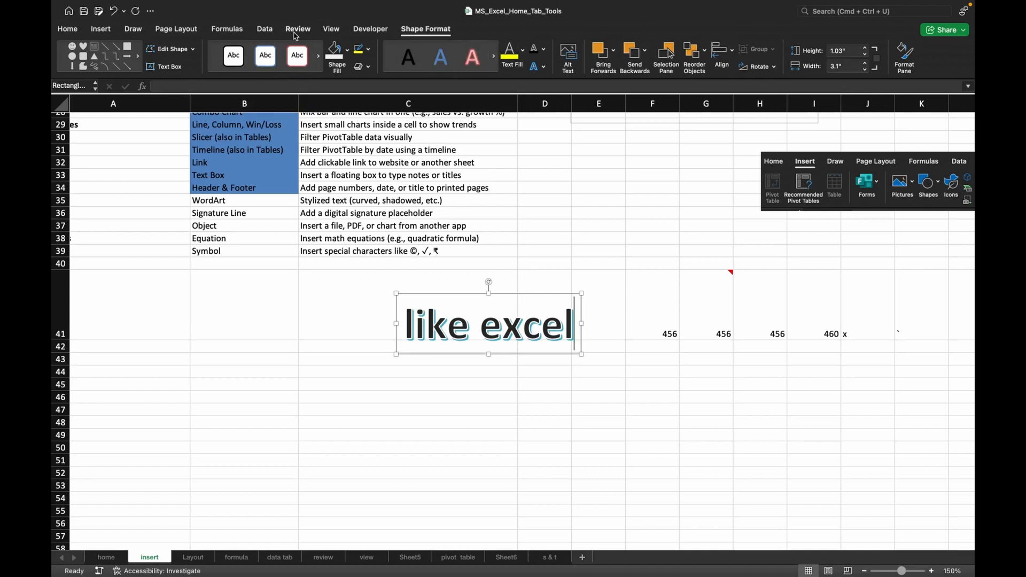
Insert a new Microsoft Word Document object into the sheet.
click(101, 29)
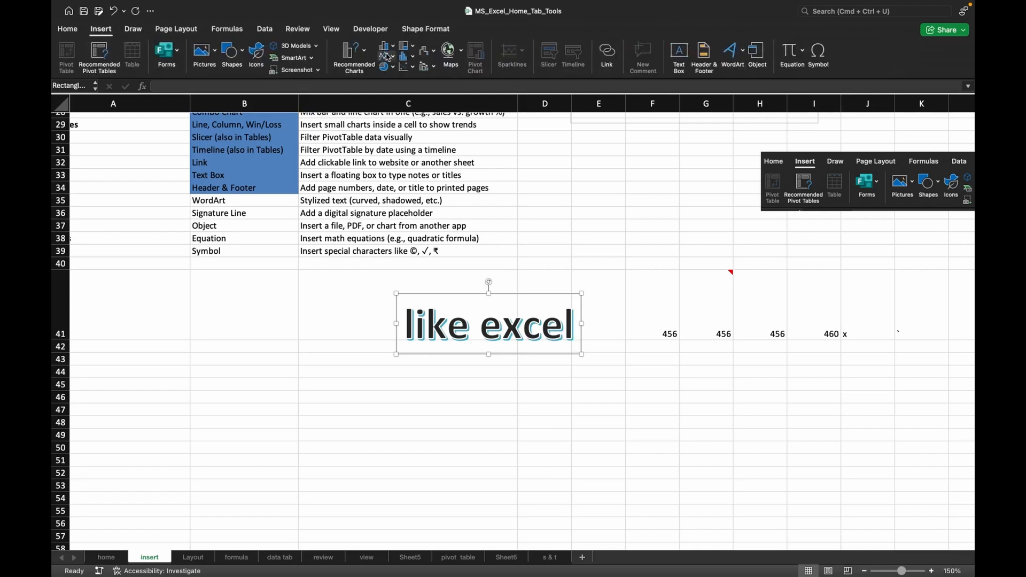
click(755, 58)
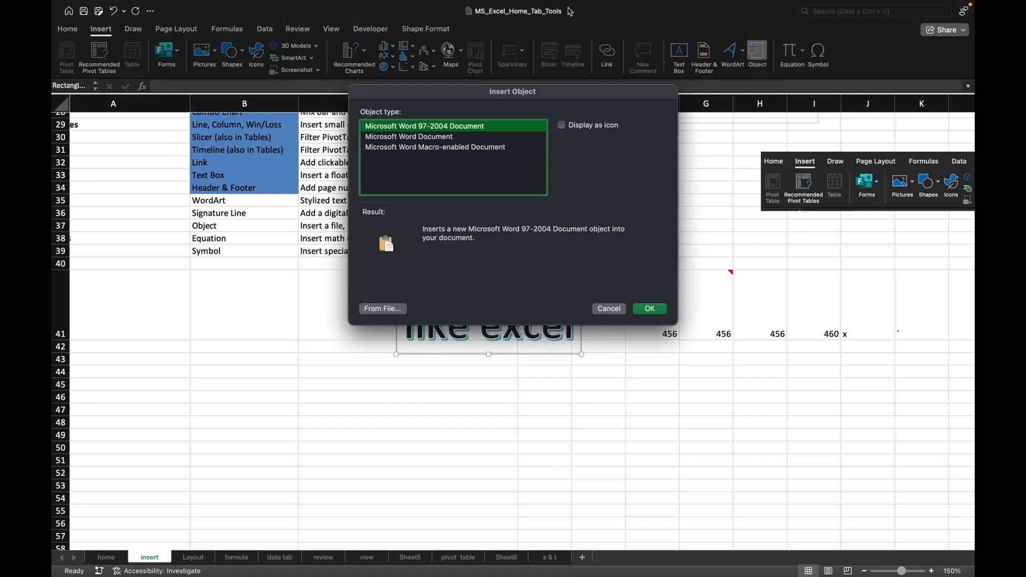
click(416, 139)
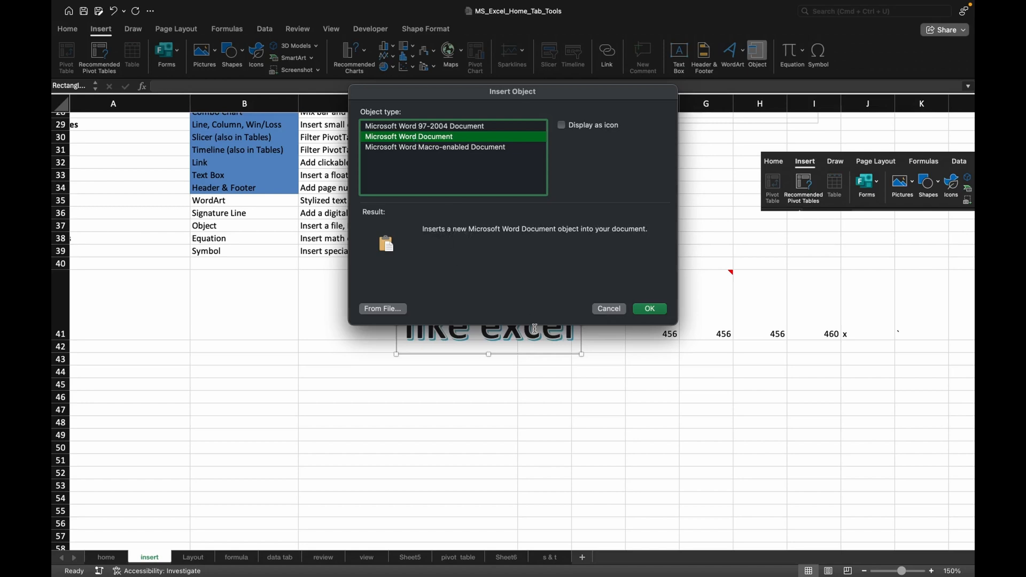
click(646, 313)
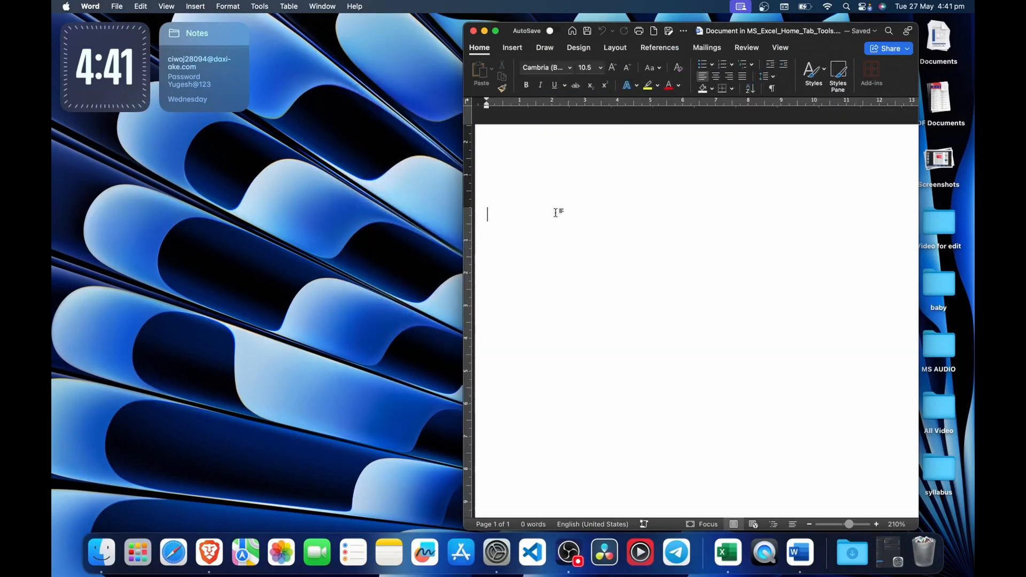
Enter "hello" in the embedded Word document, close it, and back in Excel move the object directly below the "like excel" WordArt.
text(helo)
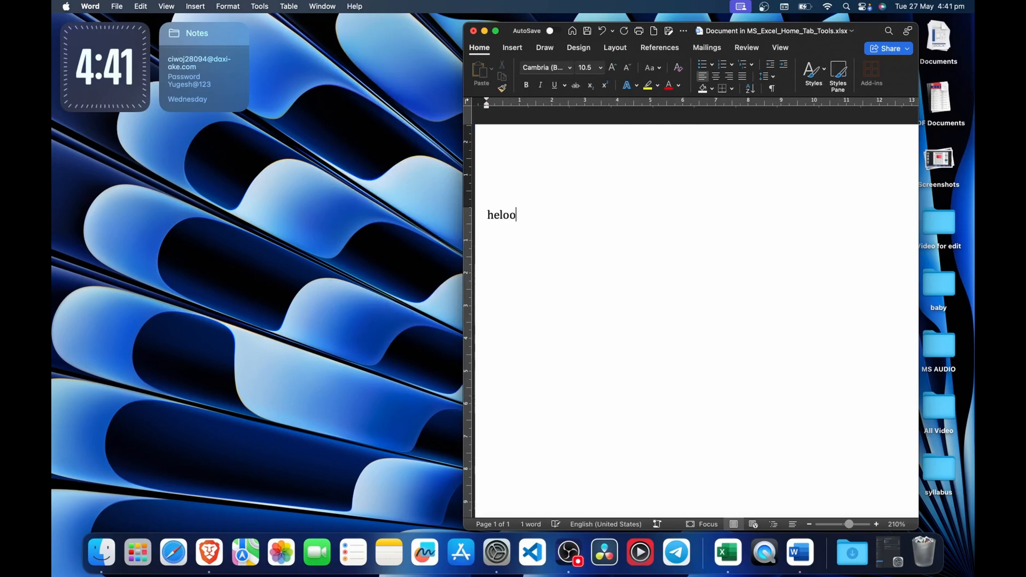
key(BackSpace)
text(lo)
click(473, 31)
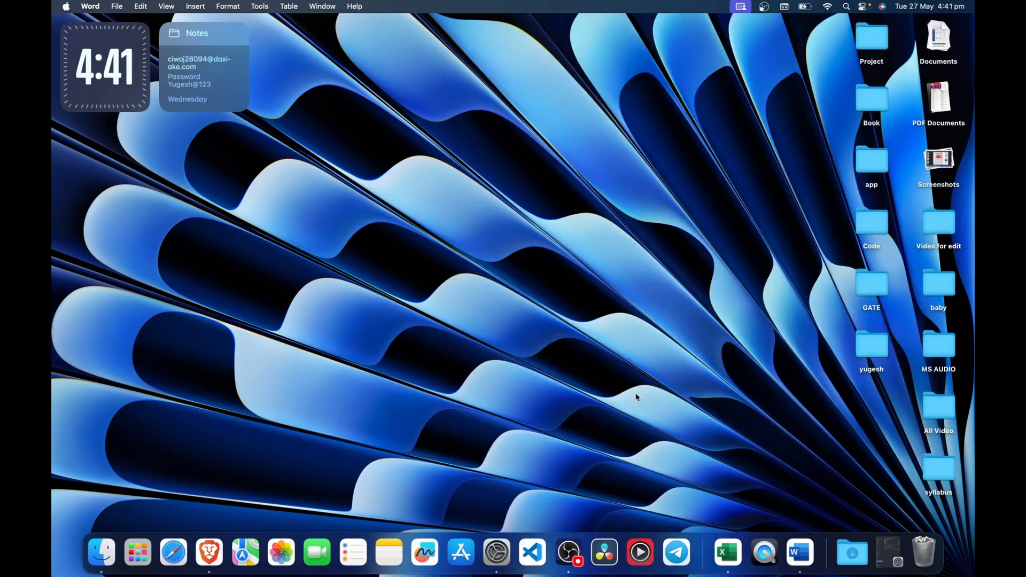
click(727, 552)
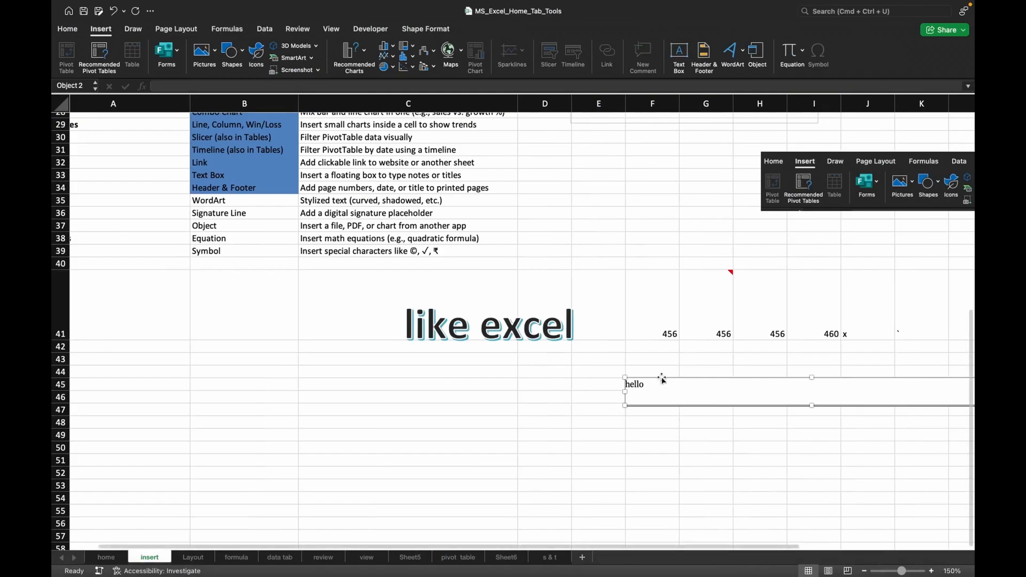
drag(669, 380, 458, 353)
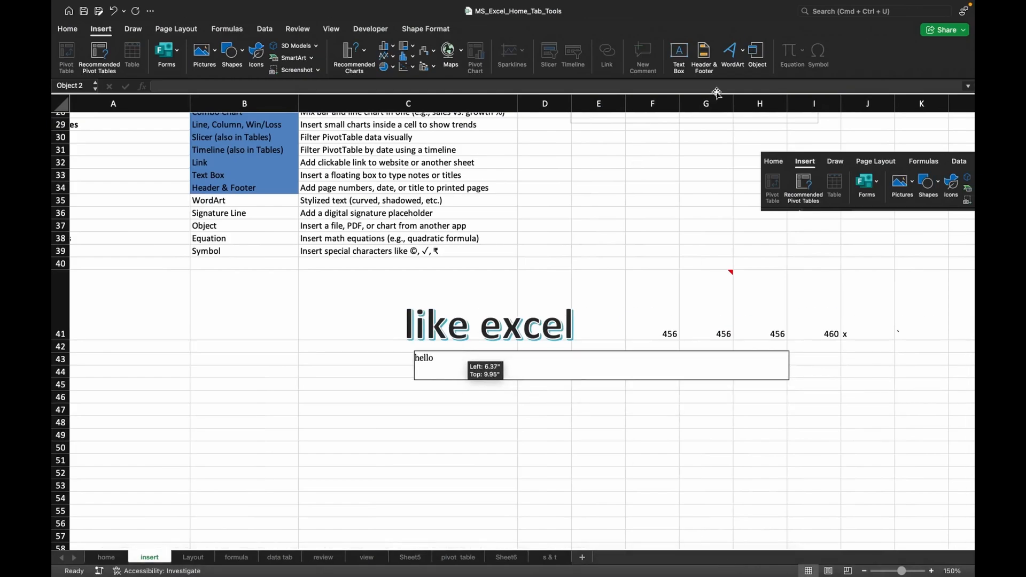
click(644, 240)
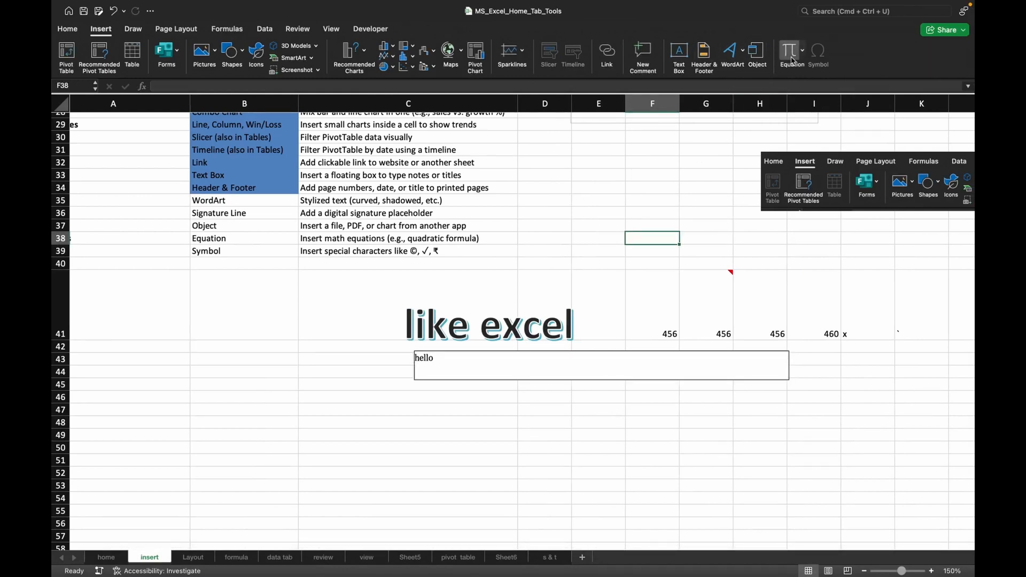
Insert an equation box above the "like excel" WordArt and enlarge it to reach into column F.
click(790, 53)
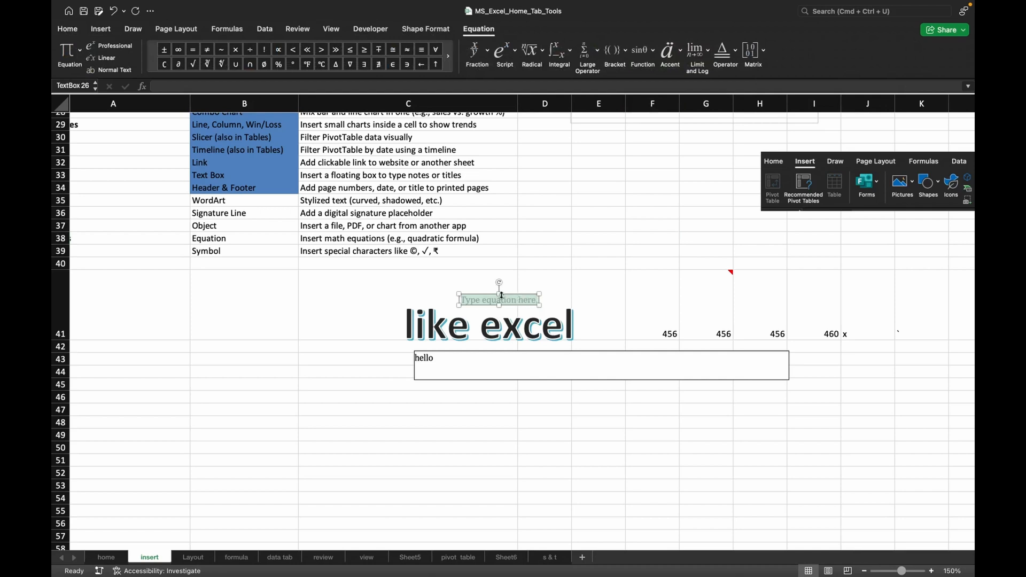
drag(500, 294, 656, 291)
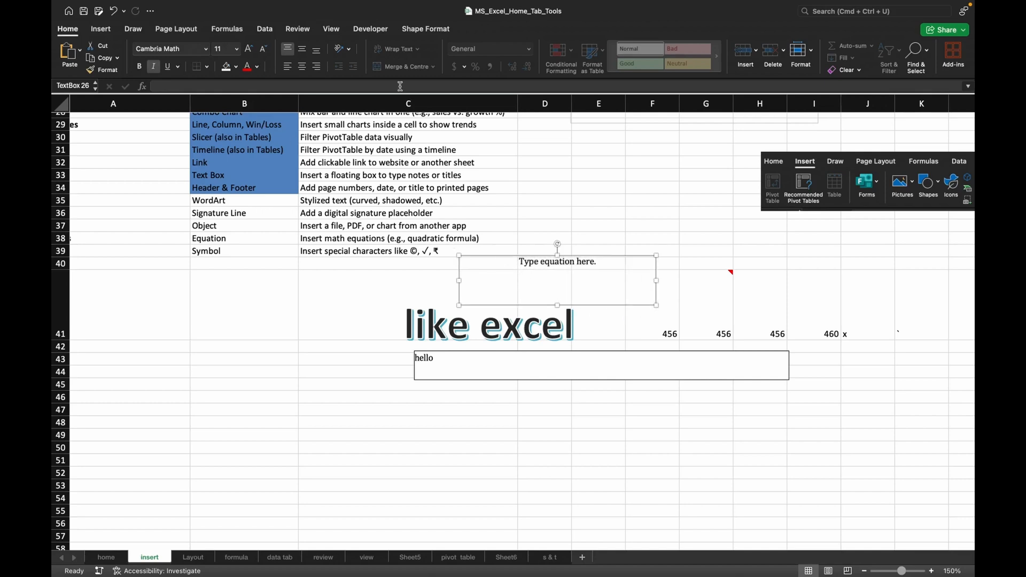
Replace the placeholder in the equation box with the sin function from the trigonometric functions.
click(538, 275)
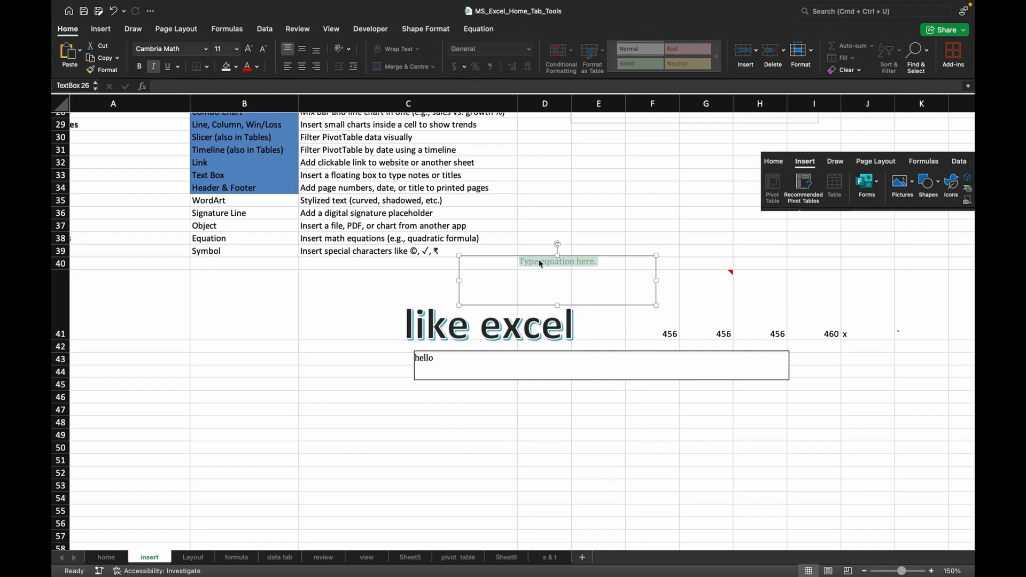
click(480, 30)
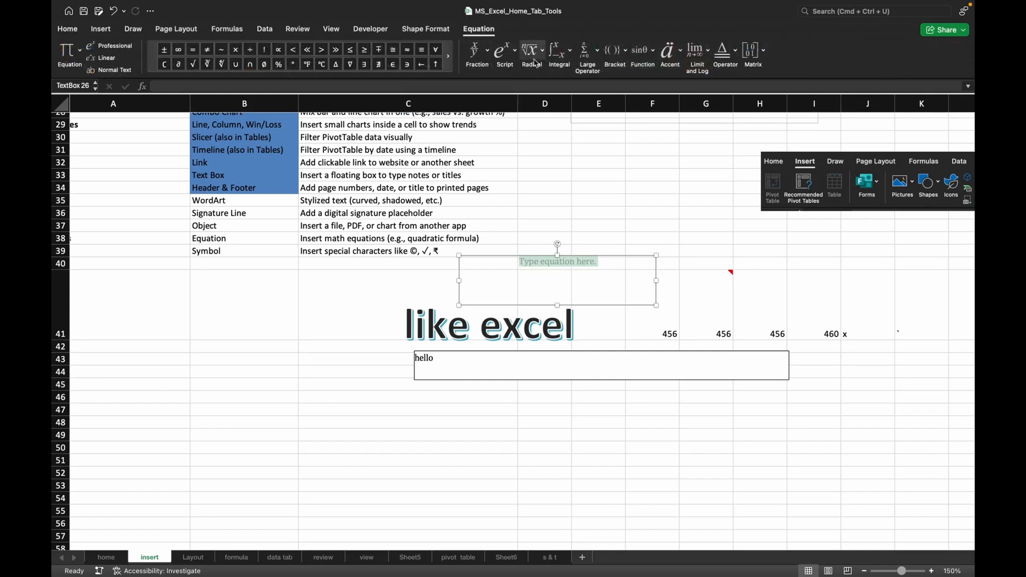
click(639, 57)
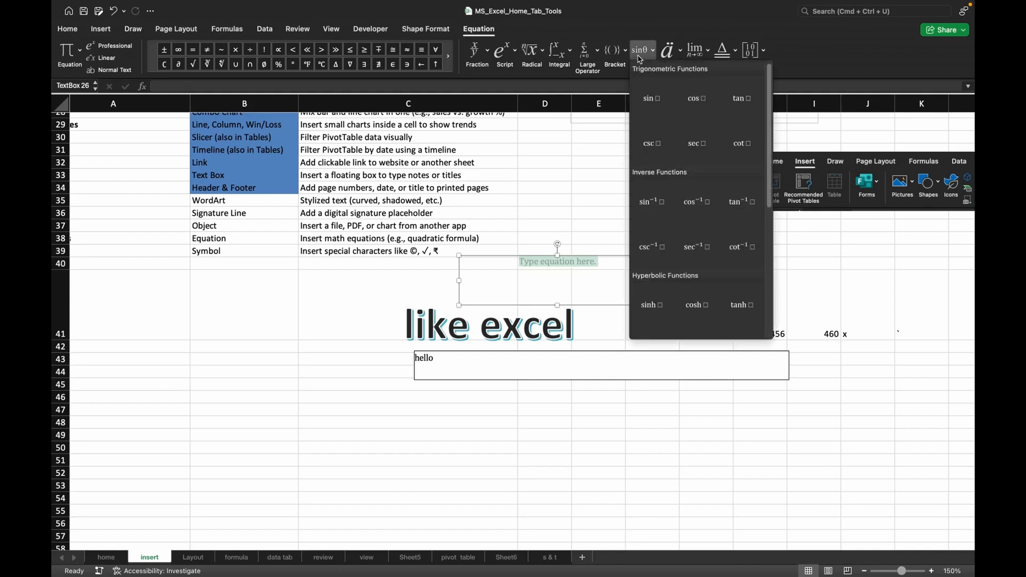
click(656, 110)
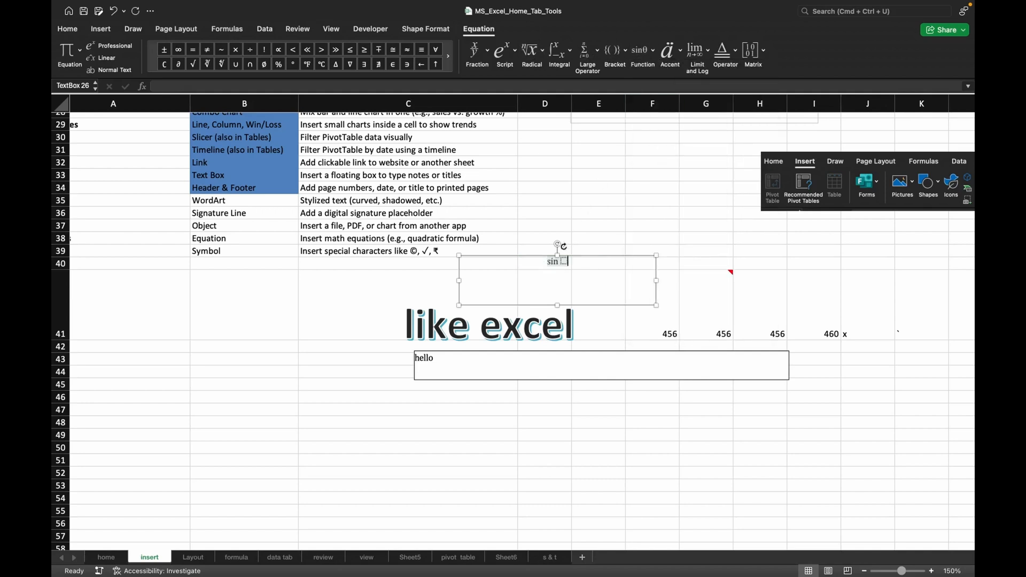
Delete the sin function from the equation box and leave the box empty.
double_click(557, 262)
key(BackSpace)
key(BackSpace)
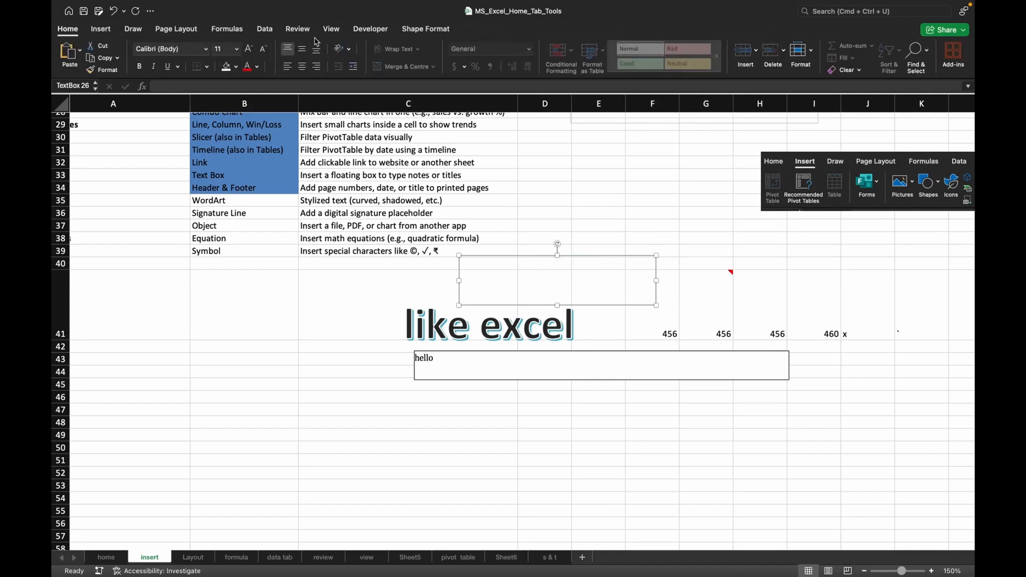
click(431, 28)
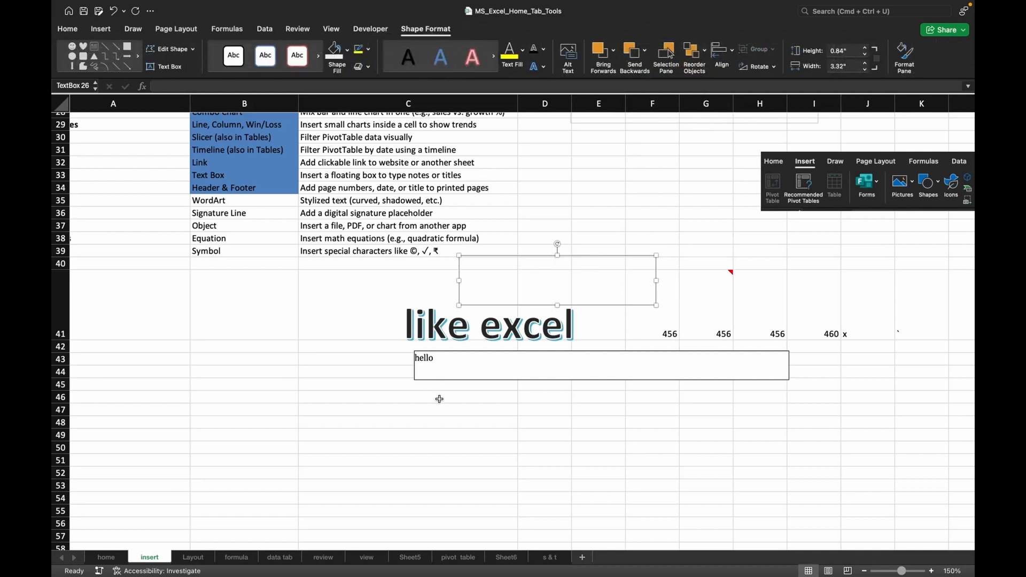
click(432, 425)
key(Escape)
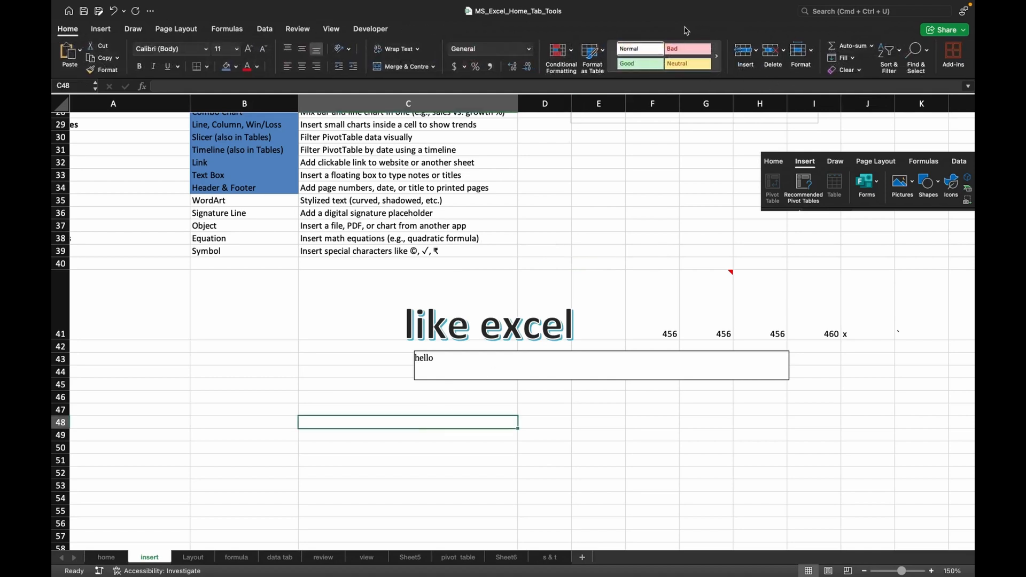
Insert the built-in Binomial Theorem equation below the "hello" object, starting at row 50, and enlarge its box to reach into column E.
click(100, 29)
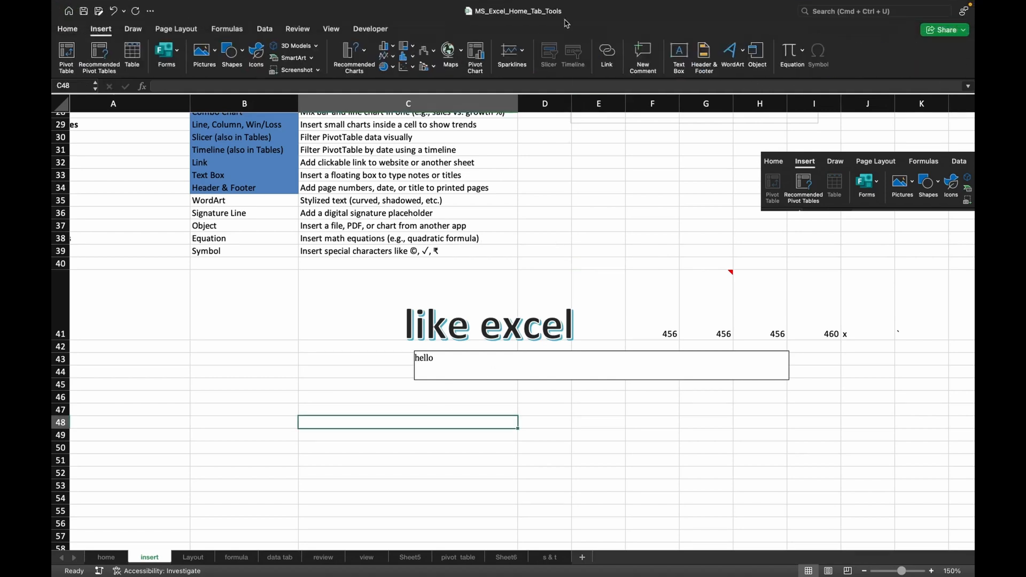
click(804, 52)
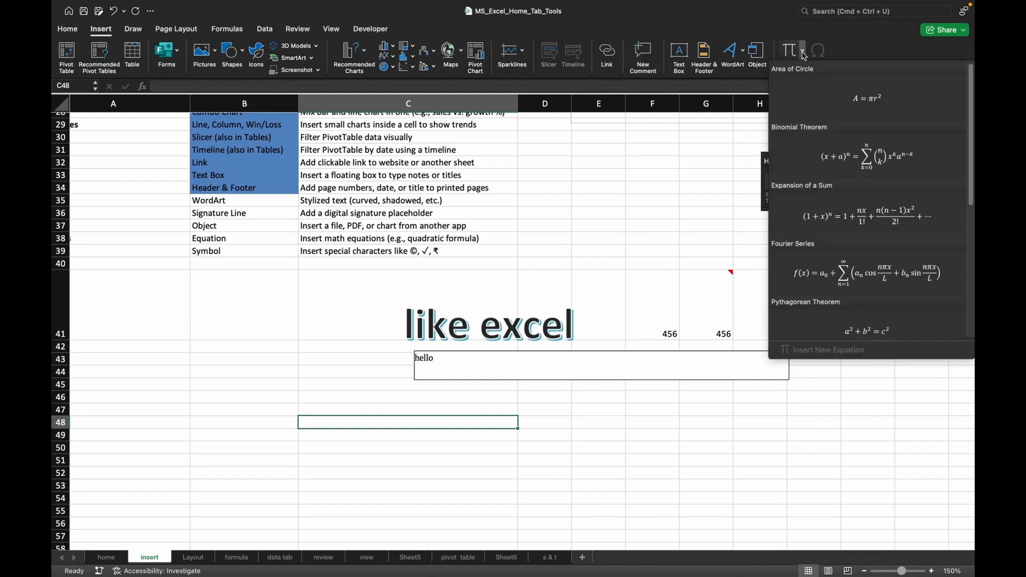
click(847, 155)
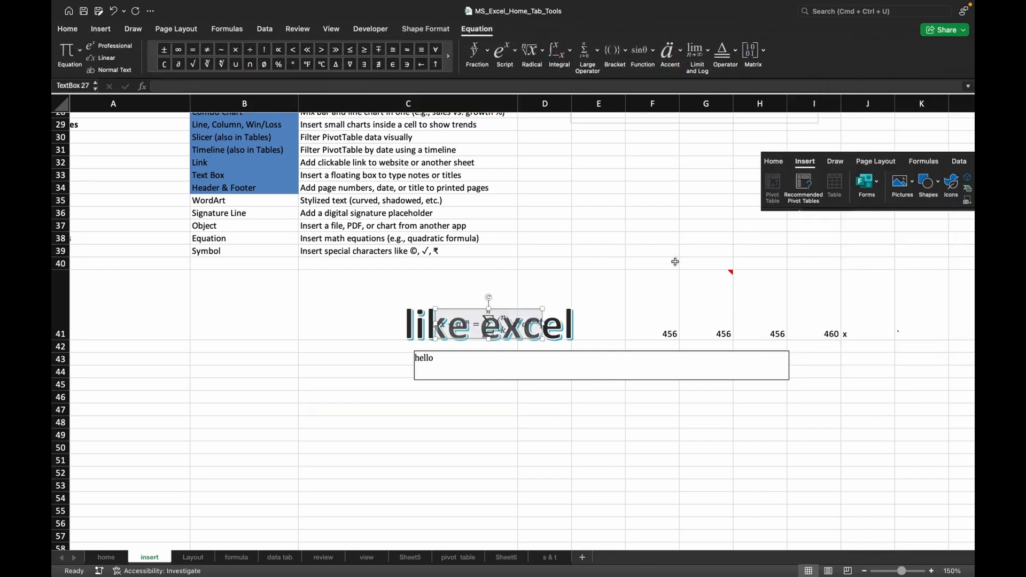
drag(476, 310, 403, 453)
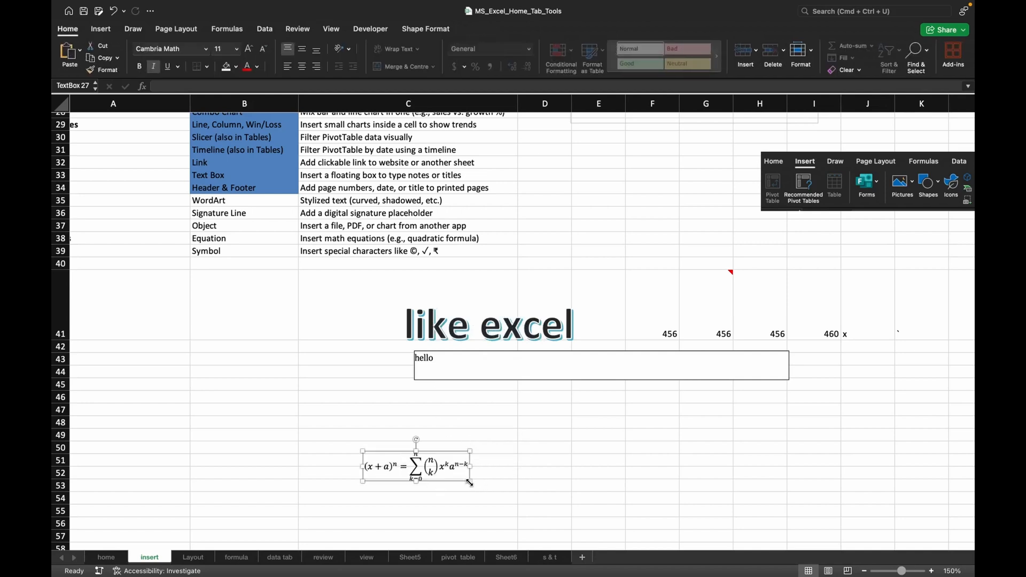
drag(470, 482, 591, 529)
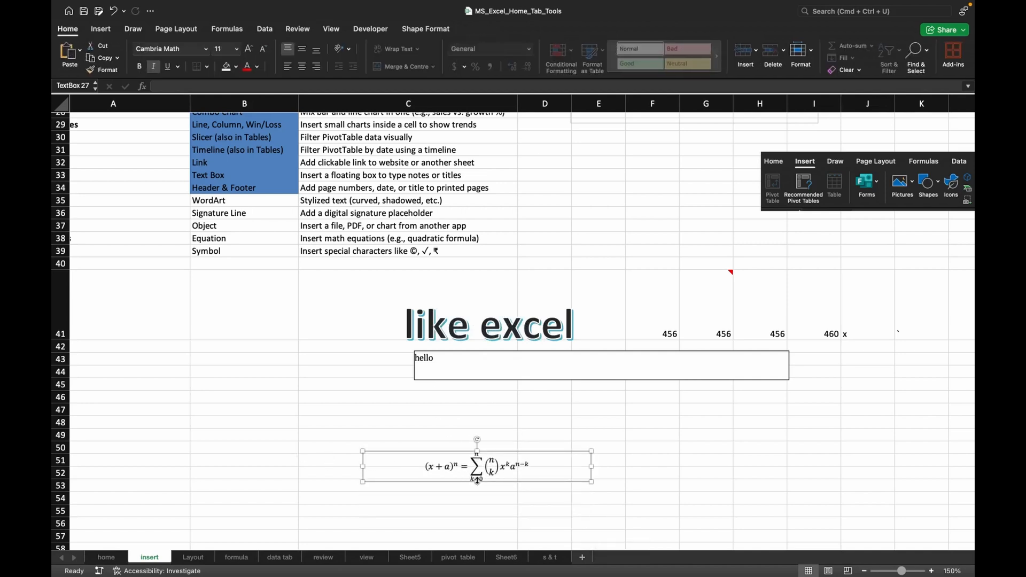
drag(477, 480, 486, 535)
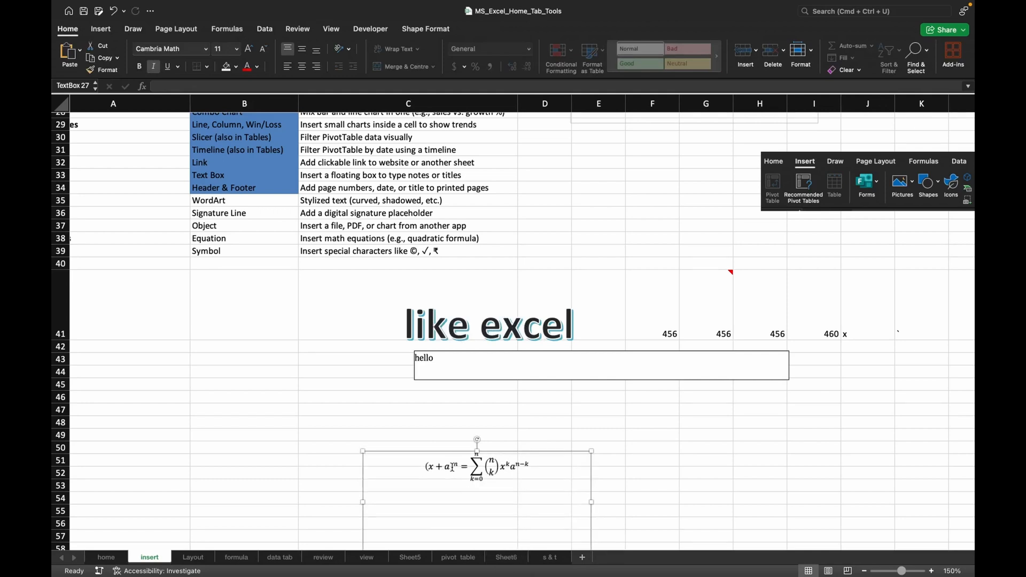
Change the exponent of (x + a) in the binomial equation to 2 and leave the equation box.
click(457, 465)
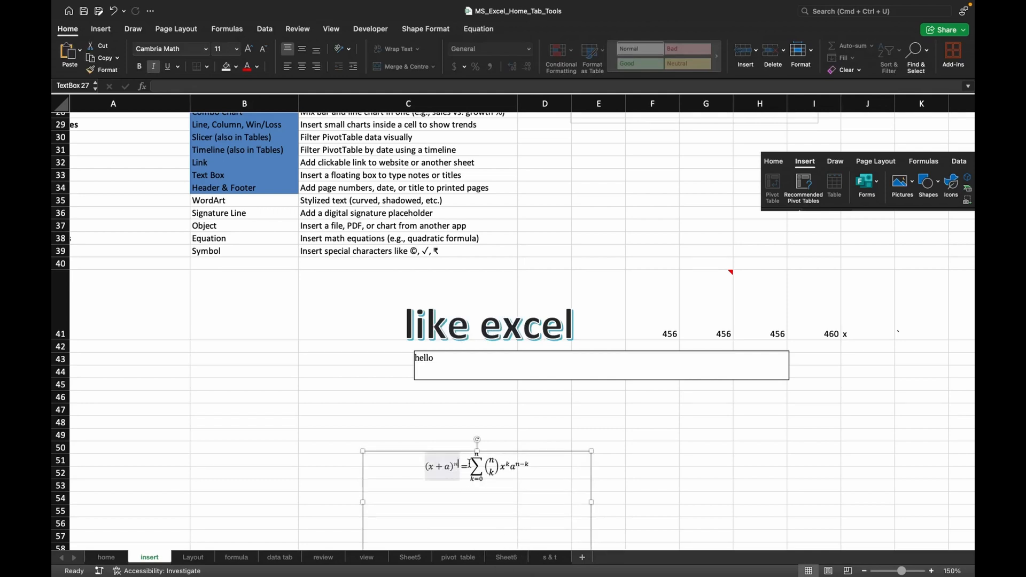
key(BackSpace)
text(2)
click(472, 31)
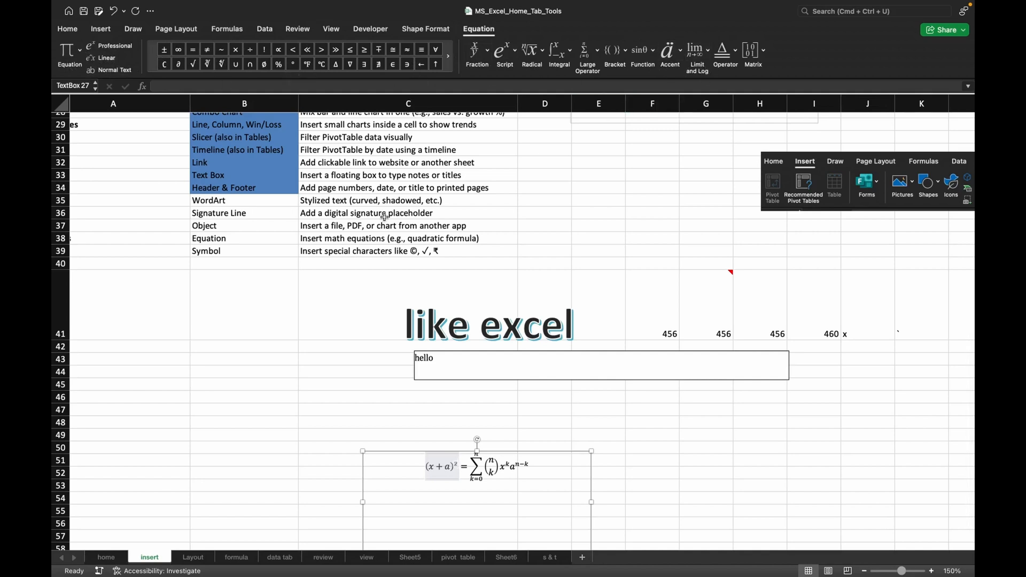
click(620, 212)
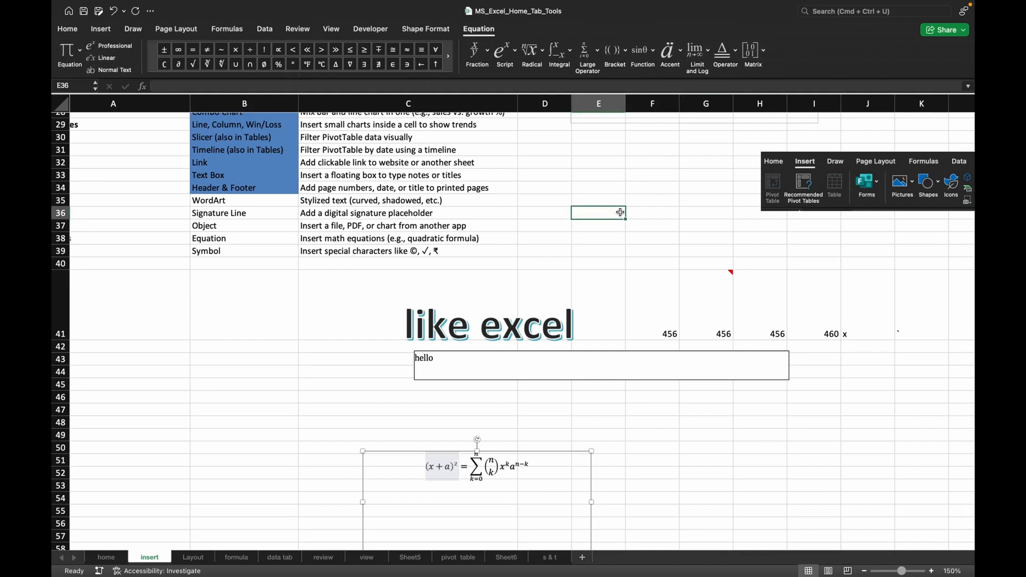
Open the symbol picker at the end of the binomial equation, view its animal emoji category, and close the picker.
click(103, 32)
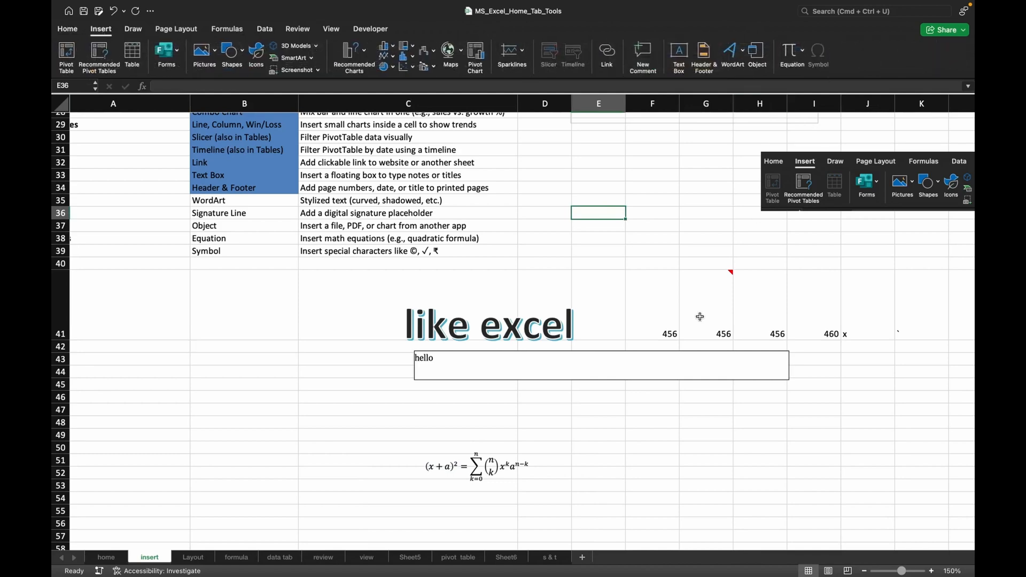
click(708, 409)
scroll(708, 406, down, 5)
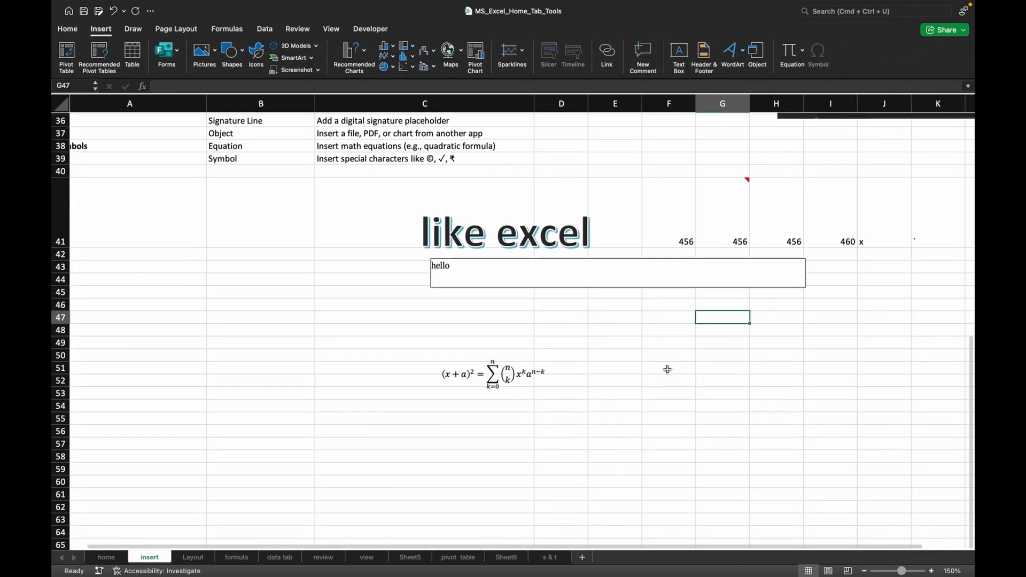
click(492, 368)
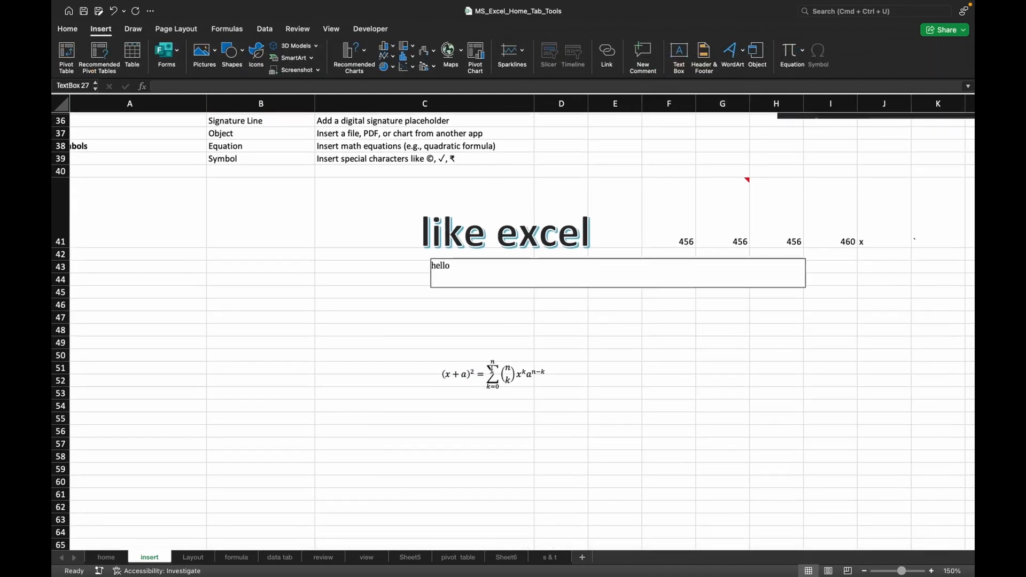
click(575, 374)
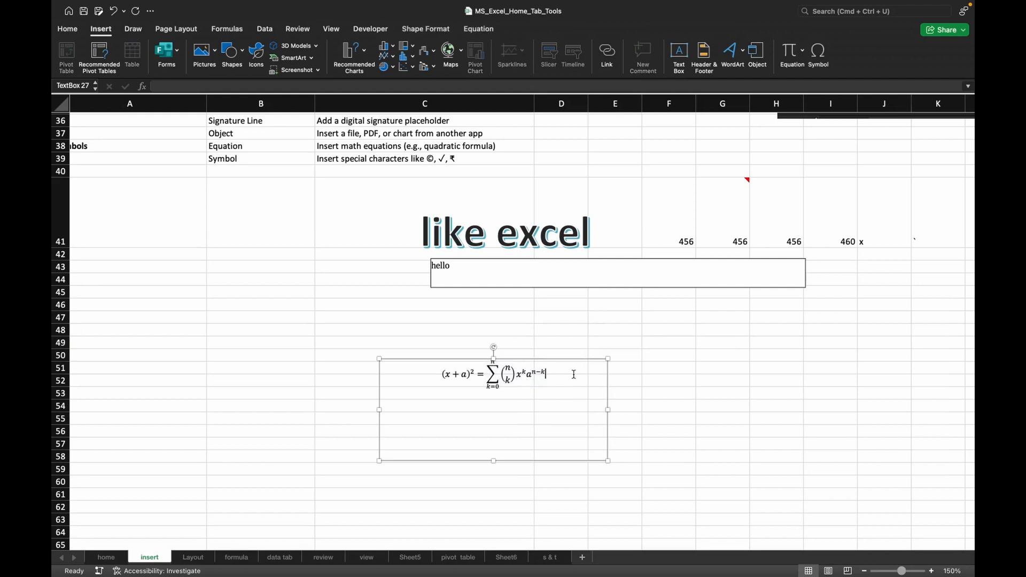
click(821, 51)
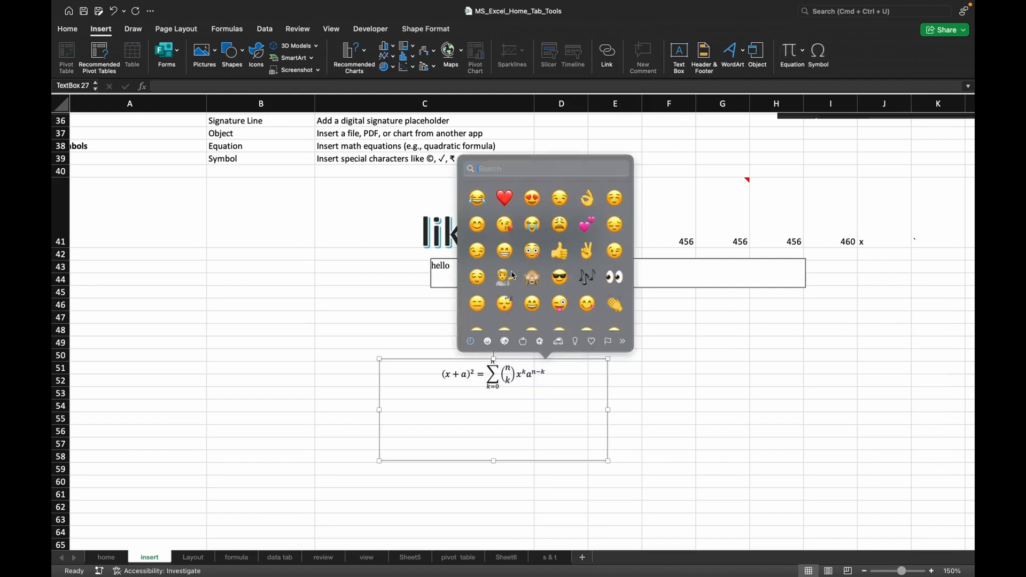
click(505, 342)
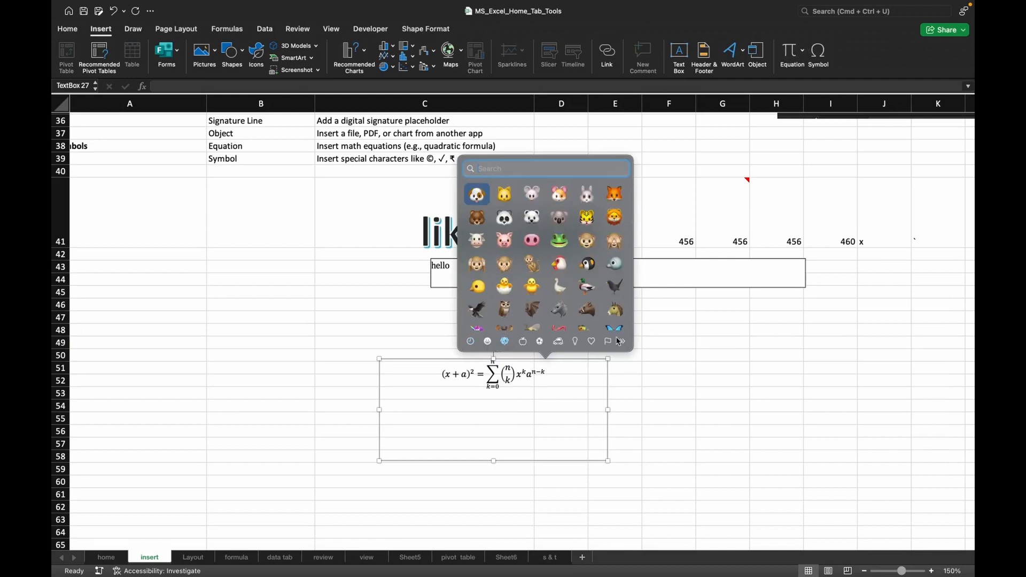
key(Escape)
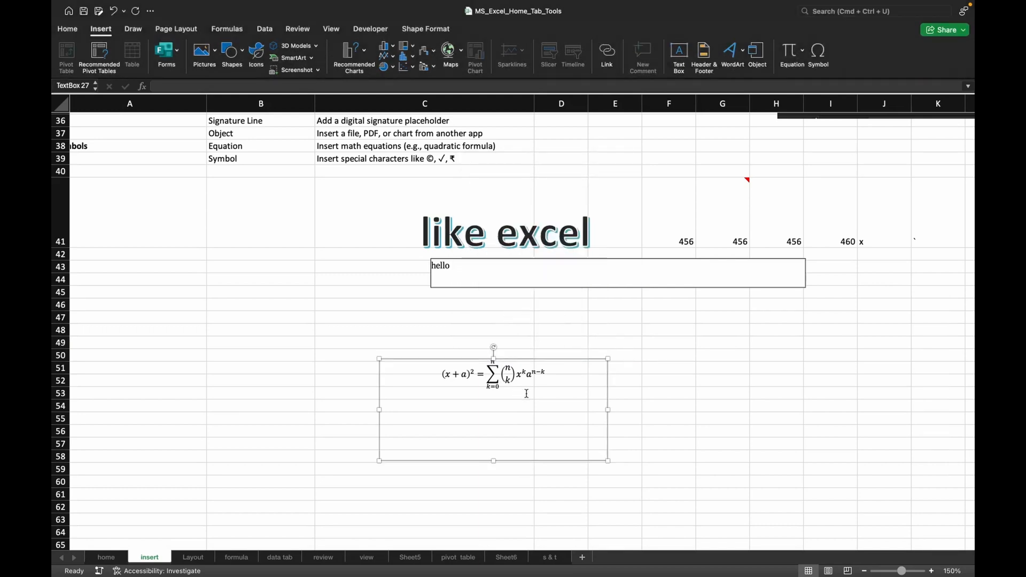